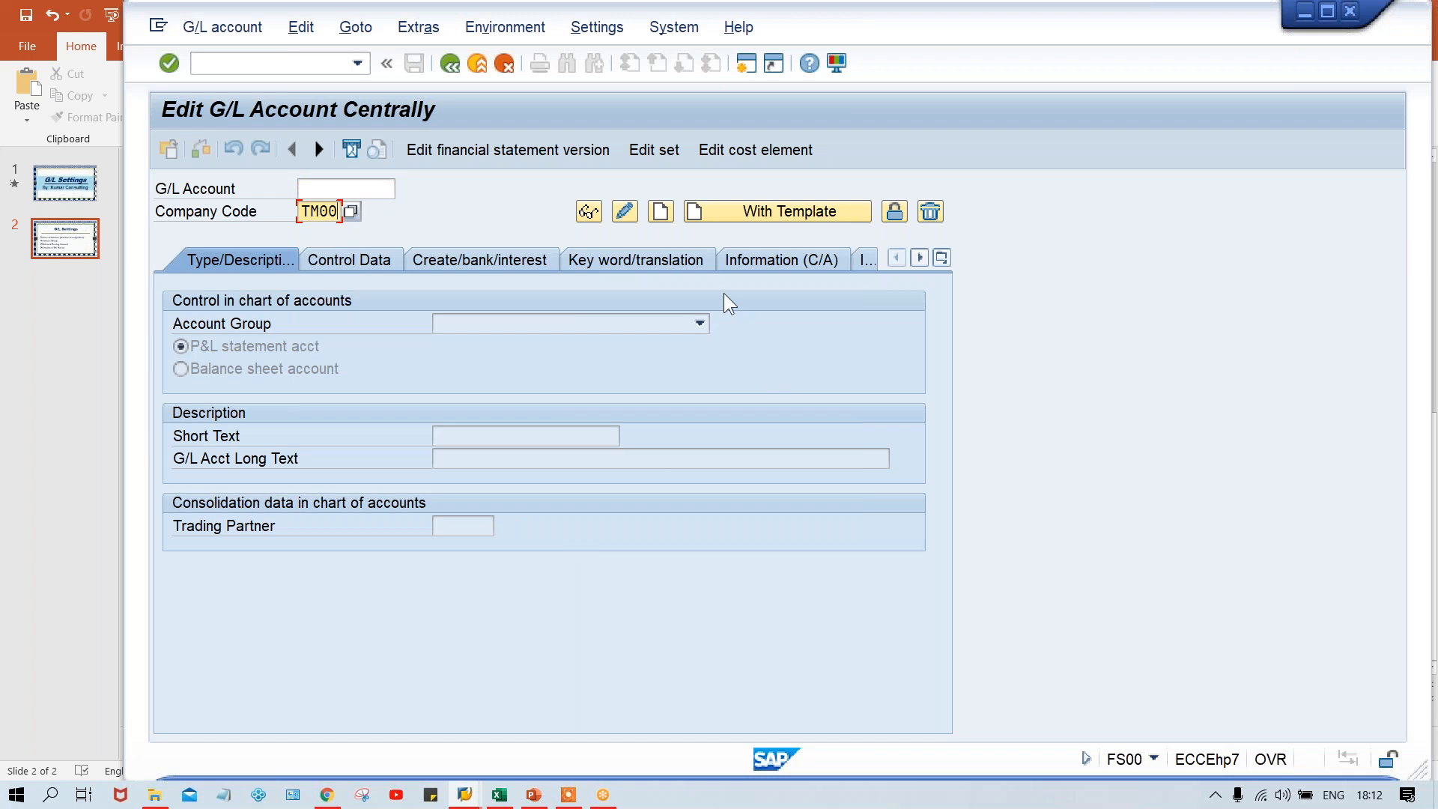
Set the hierarchy display to show accounts in a navigation tree and acknowledge the information message.
click(596, 30)
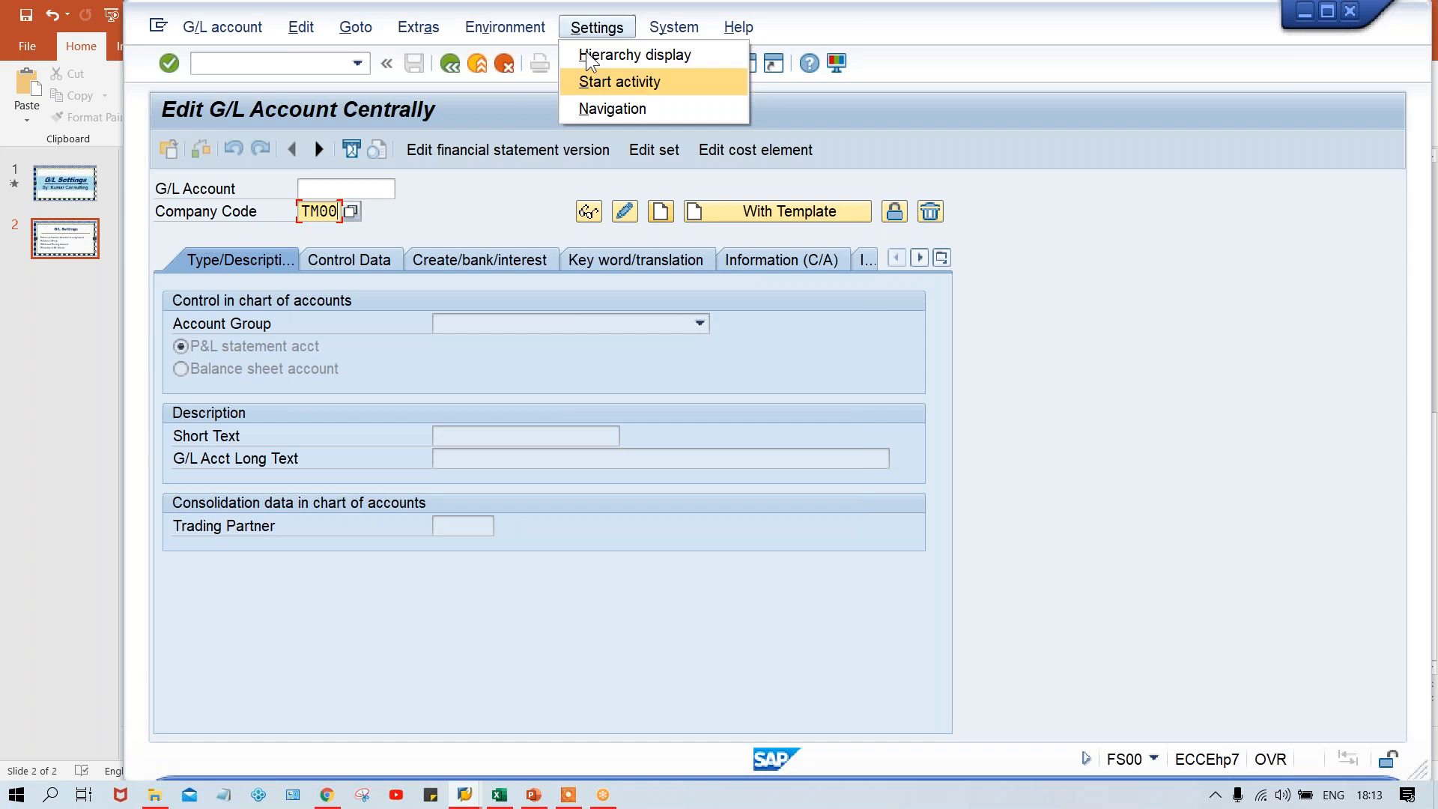
click(604, 54)
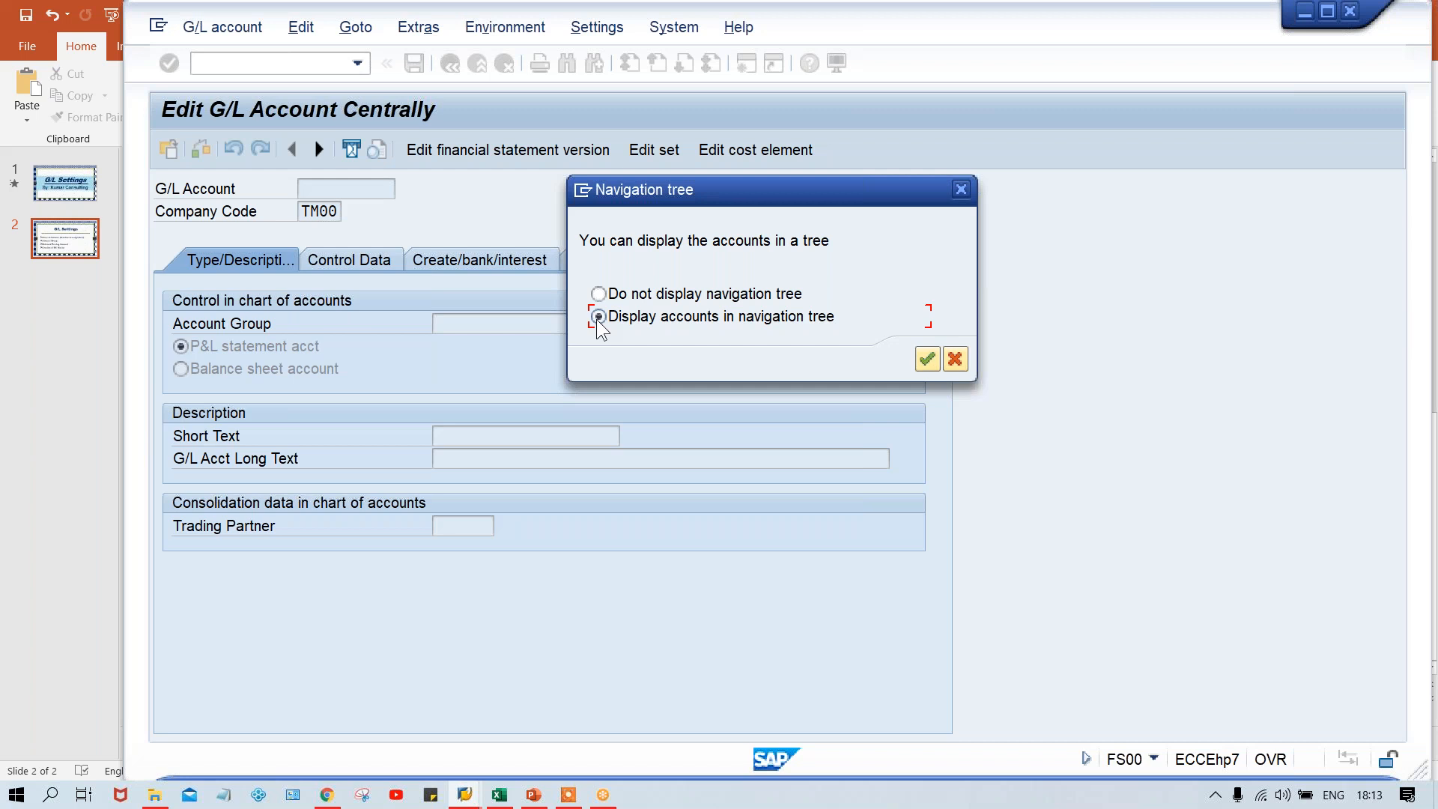
key(Return)
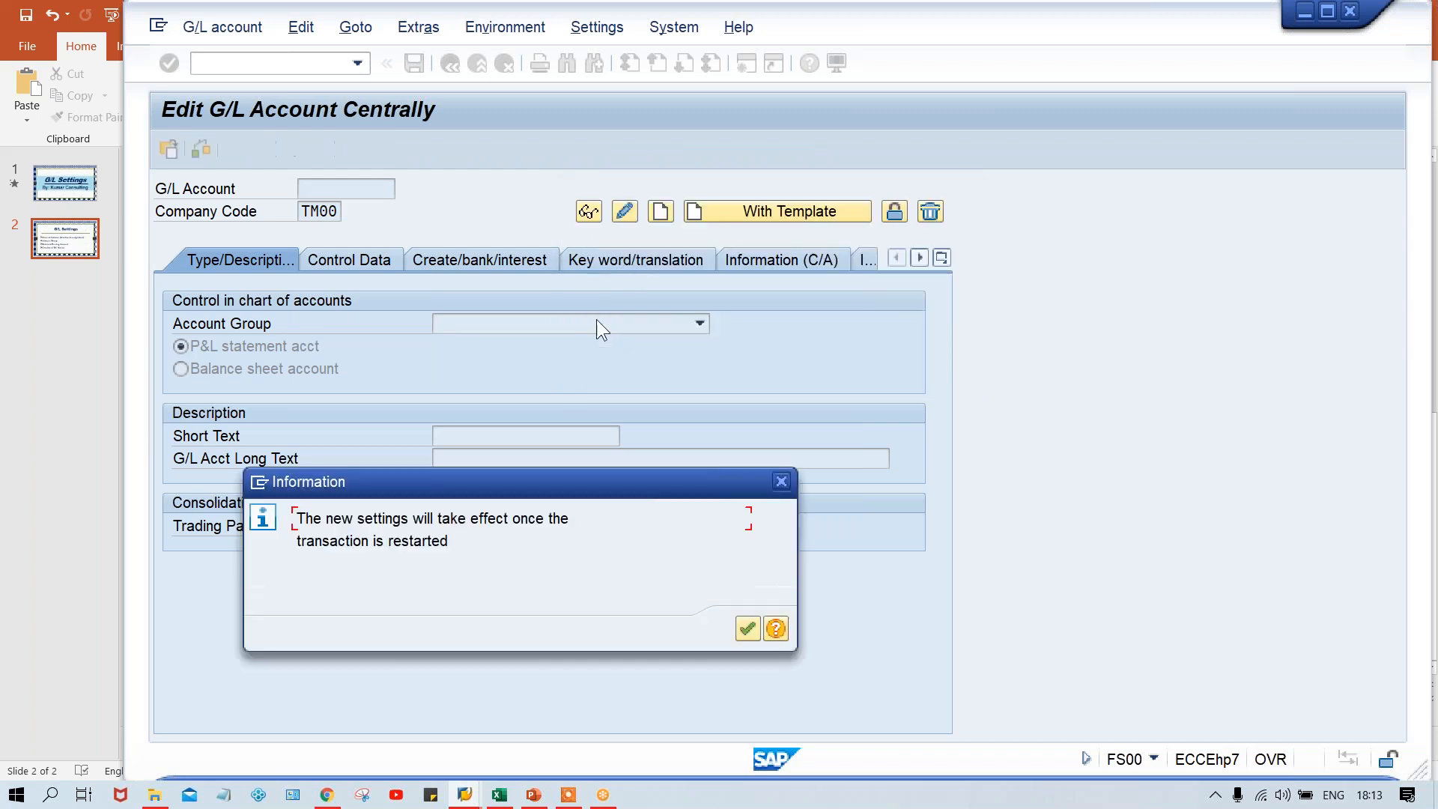
key(Return)
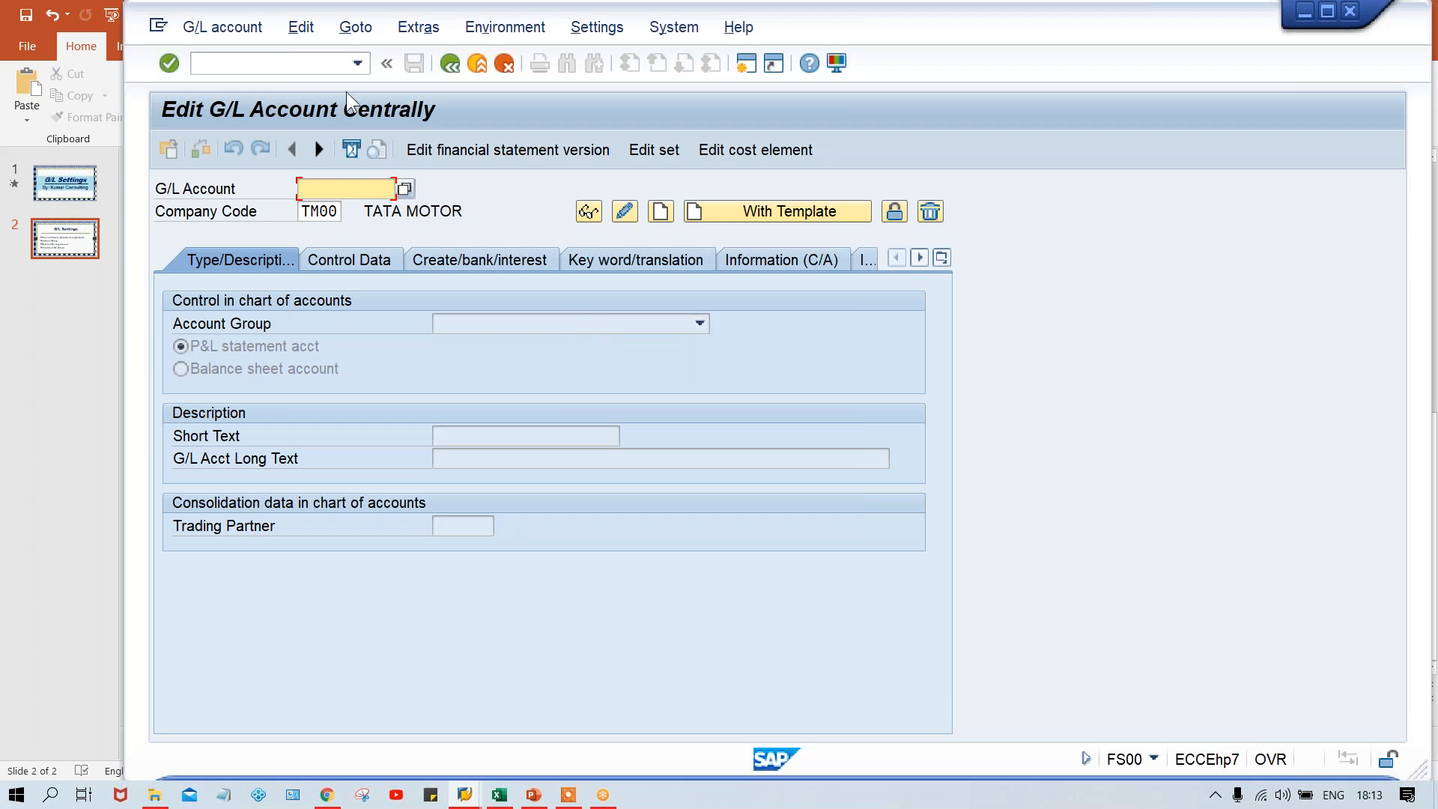
Restart the transaction with /NFS00 and open the Create G/L account dialog from the navigation tree.
click(304, 63)
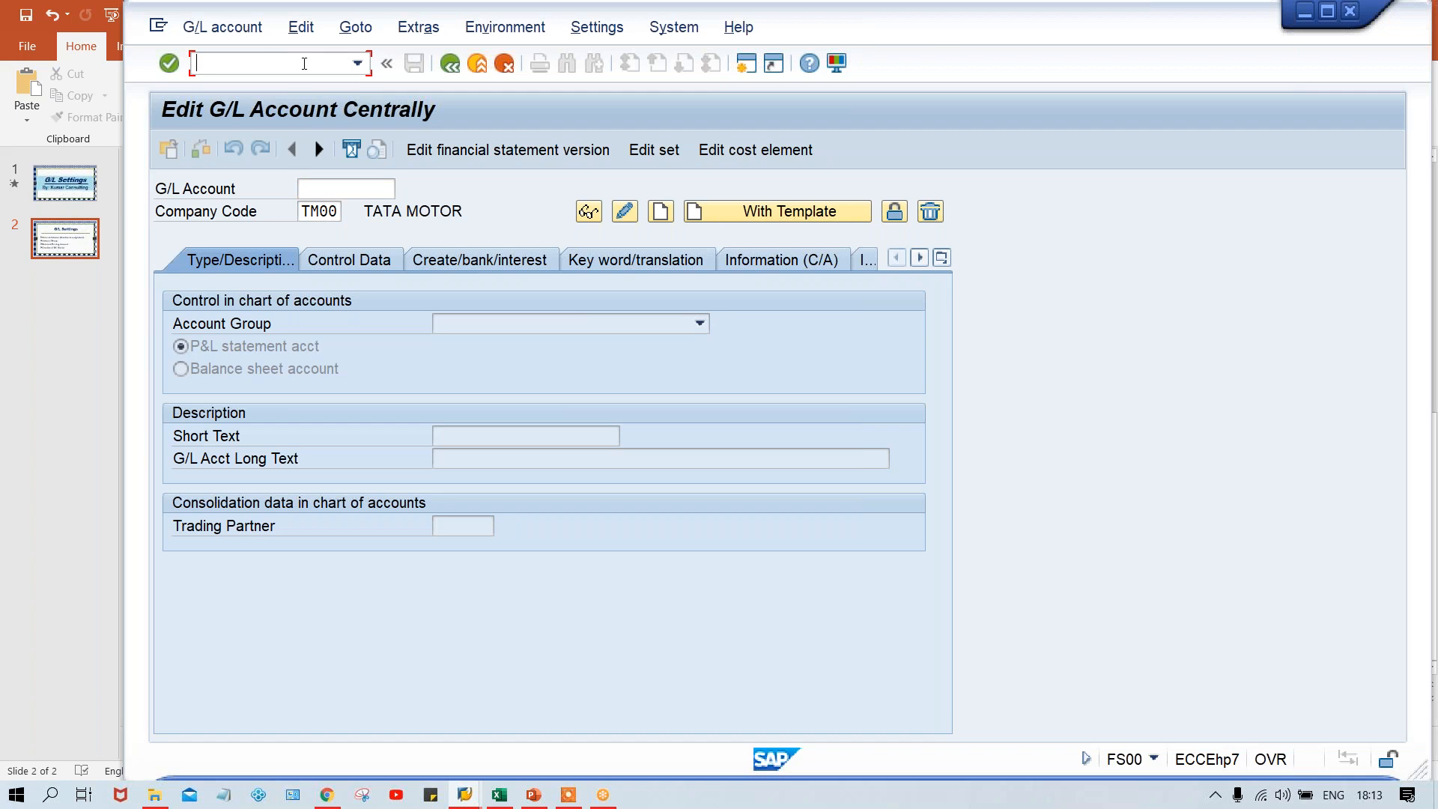
text(/NFS00)
key(Return)
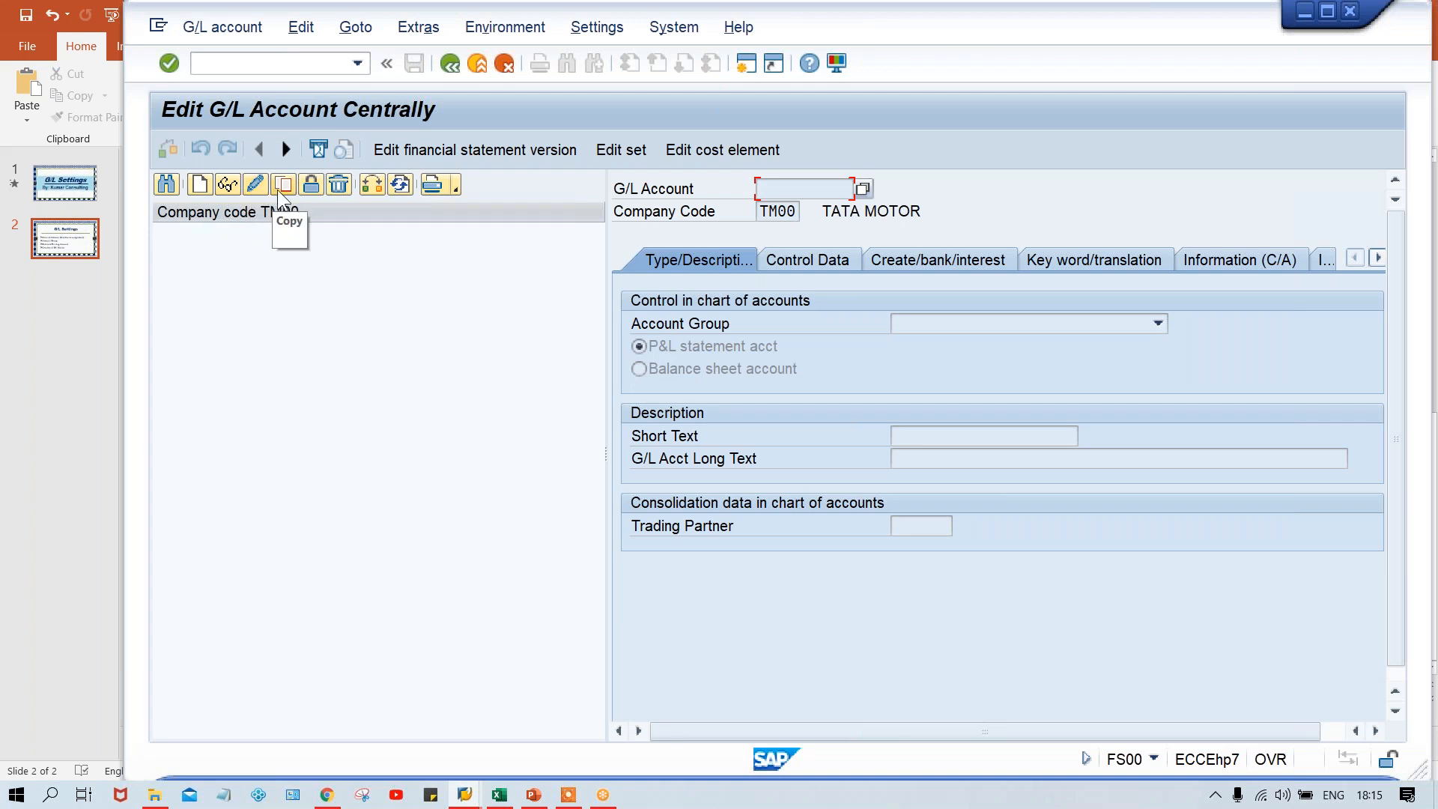
click(196, 186)
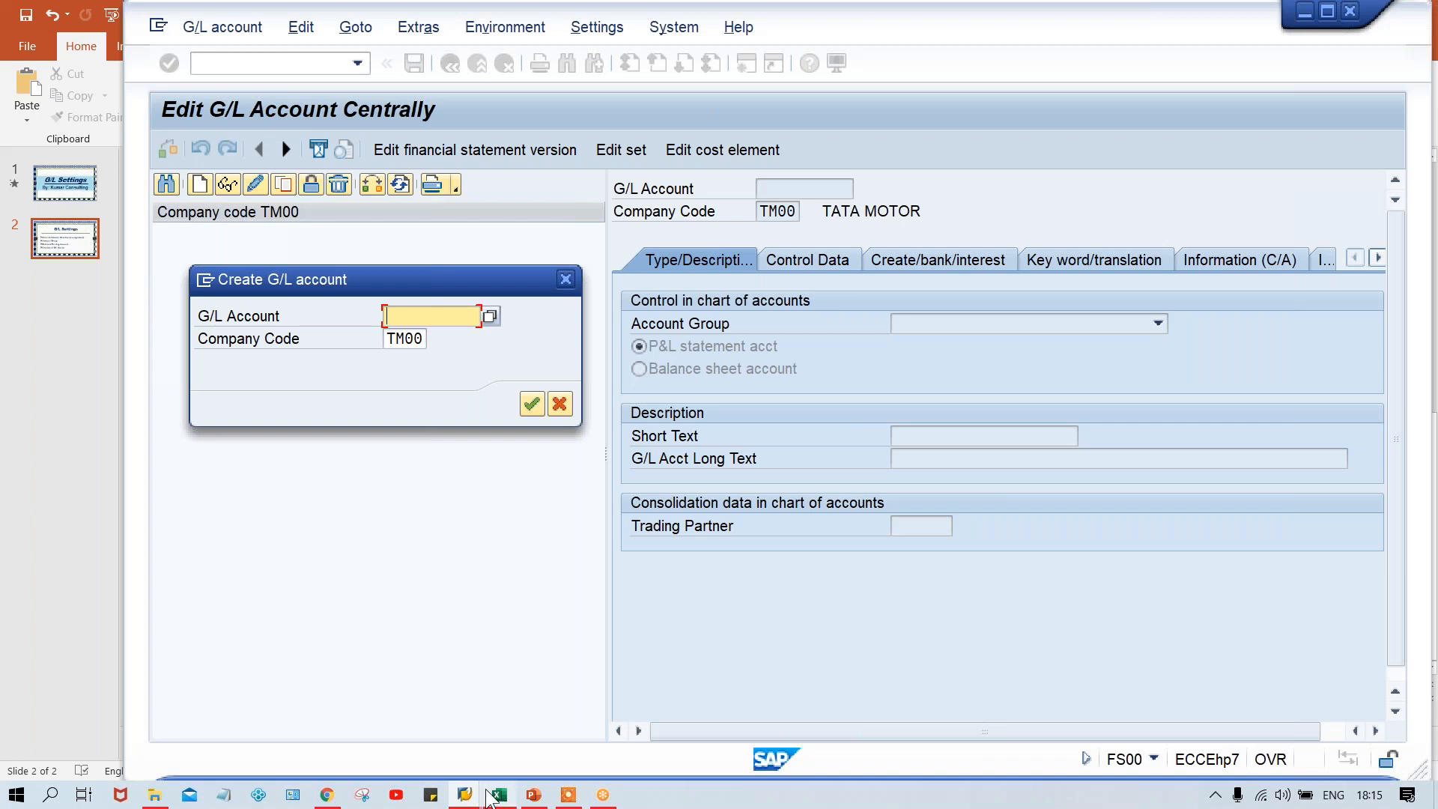
Switch to the Class workbook in Excel and clear the account numbers in D4:D8 on Sheet2.
mouse_move(490, 795)
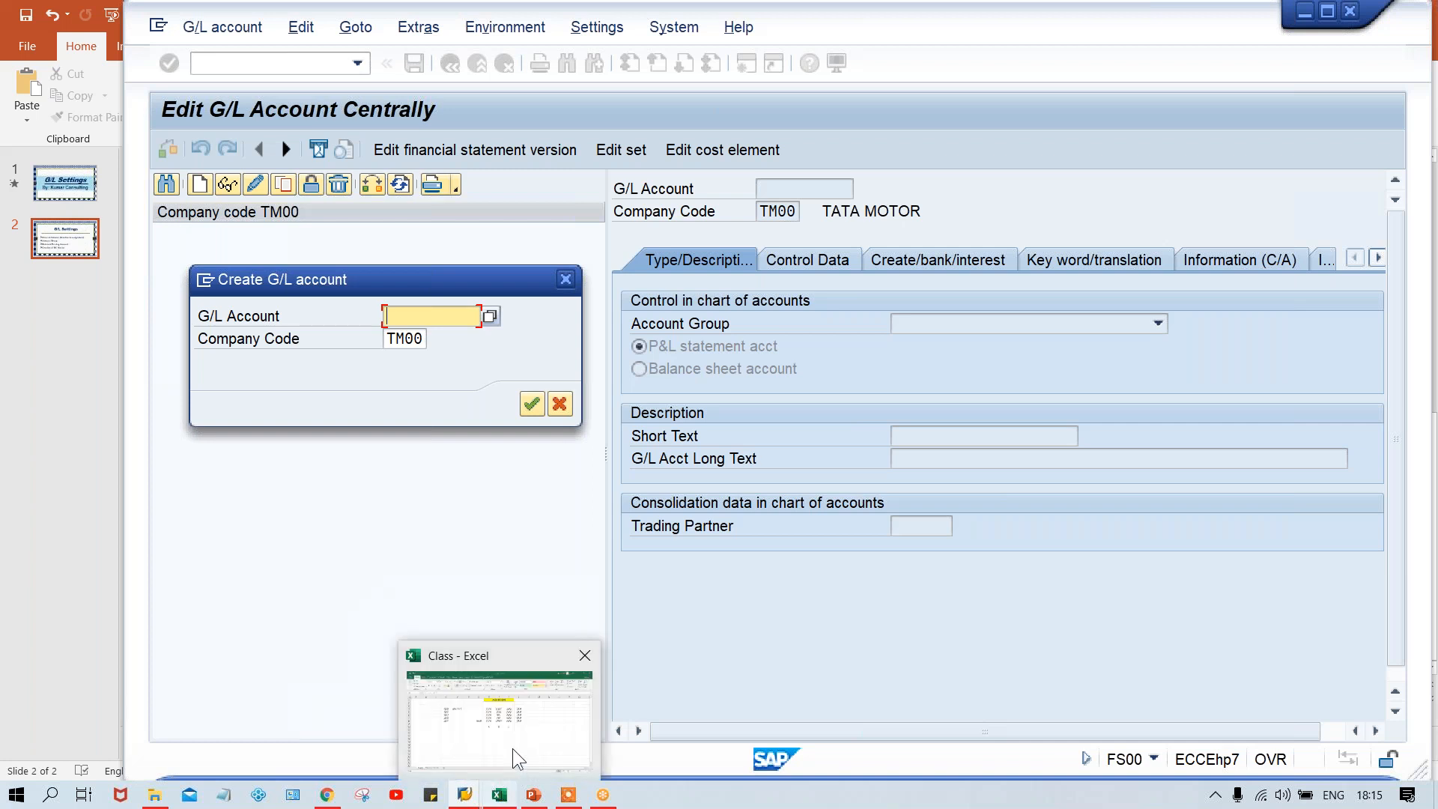
click(512, 748)
click(633, 432)
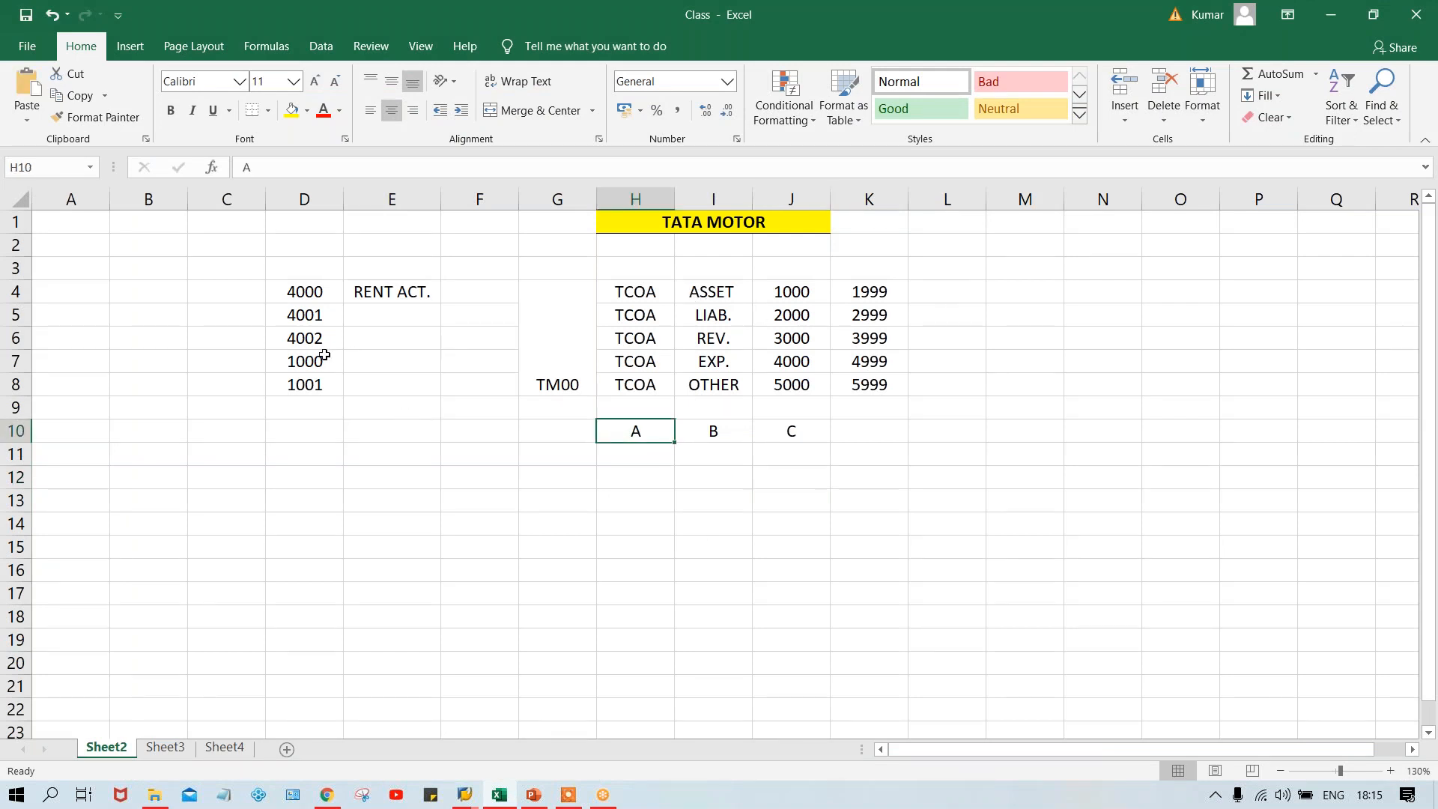
drag(310, 295, 313, 384)
key(Delete)
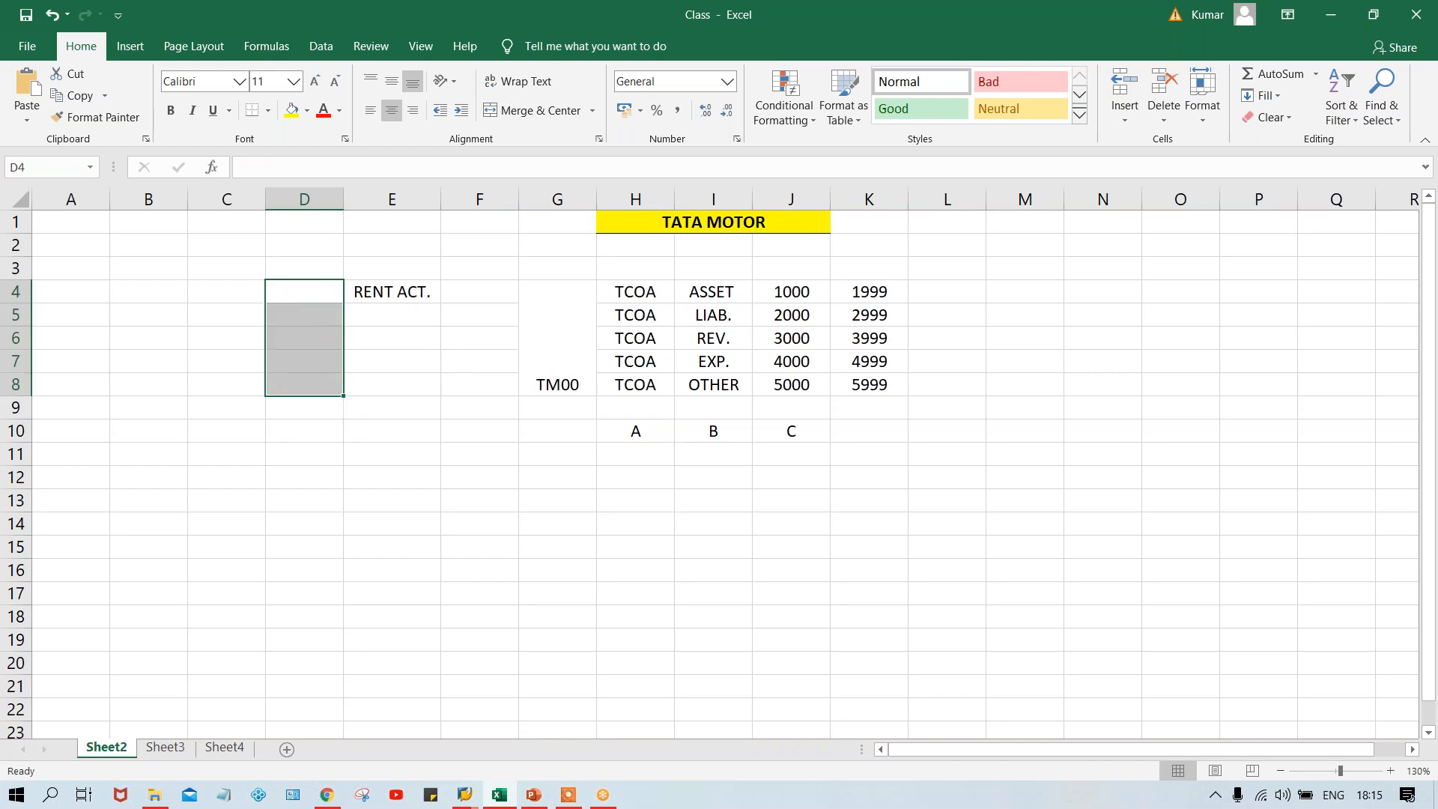
Enter BANK ACT. in cell E5 below RENT ACT.
click(404, 313)
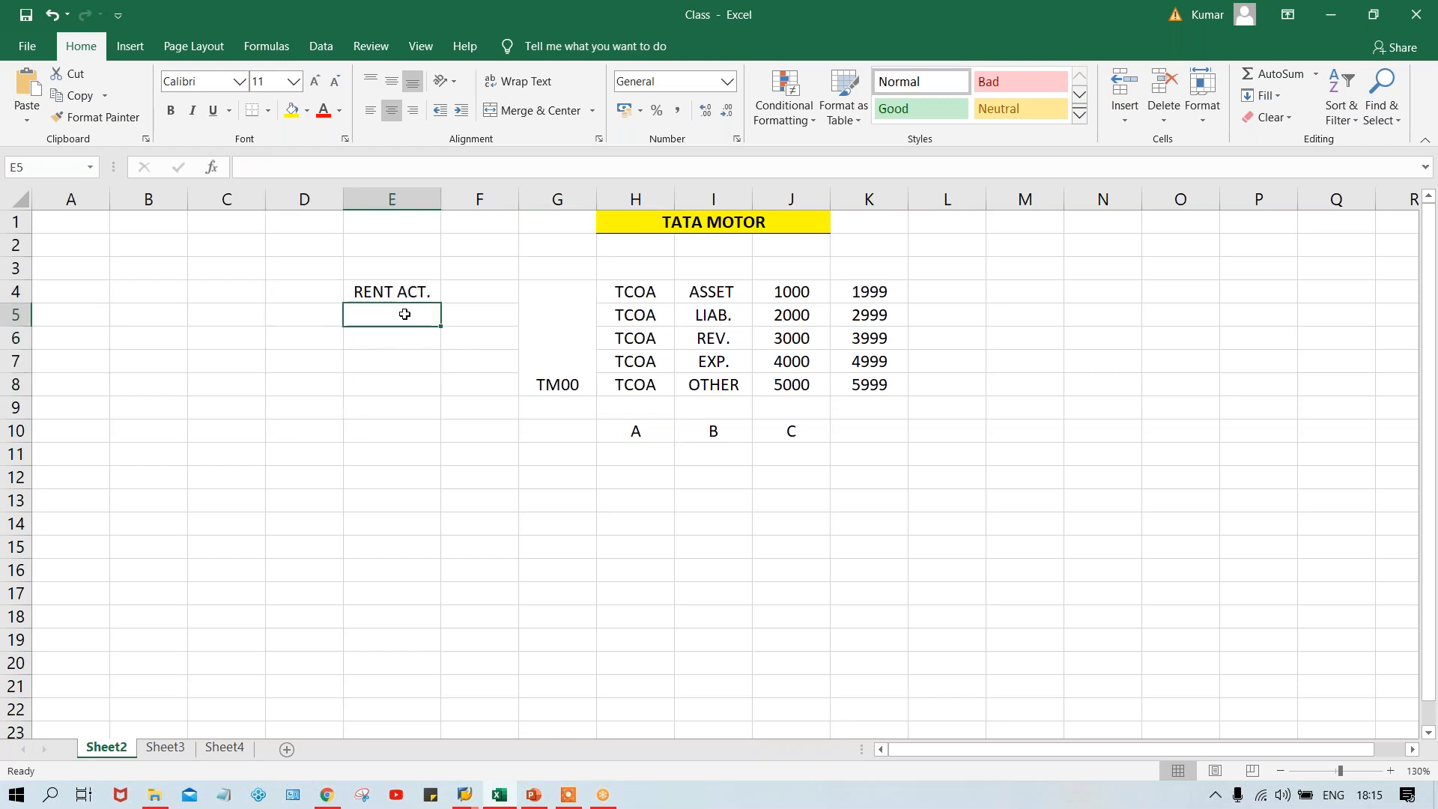
text(A)
key(BackSpace)
text(BANK A)
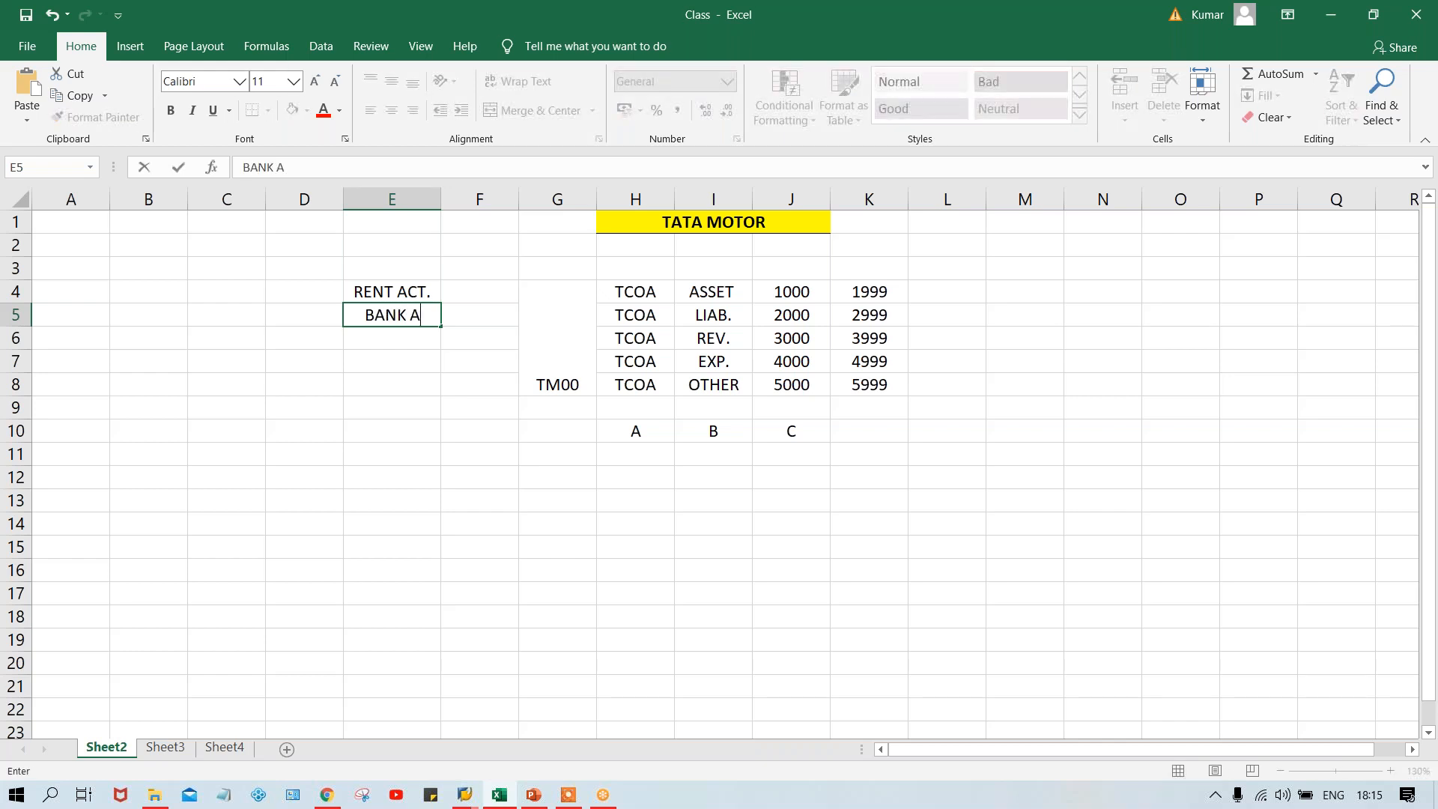
text(CT.)
Mark RENT ACT. as DR. in F4 and BANK ACT. as CR. in F5.
click(478, 285)
text(D)
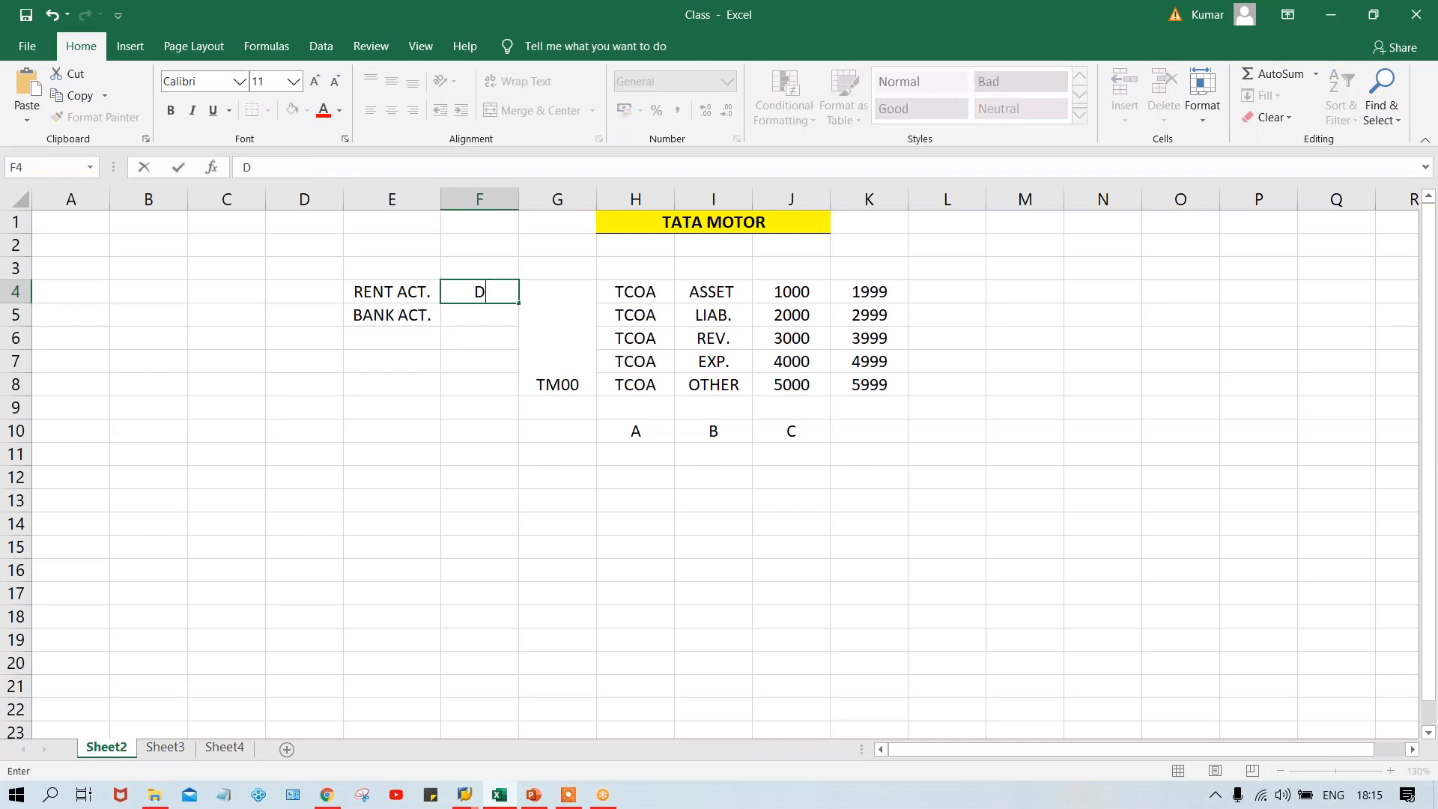
text(R.)
key(Return)
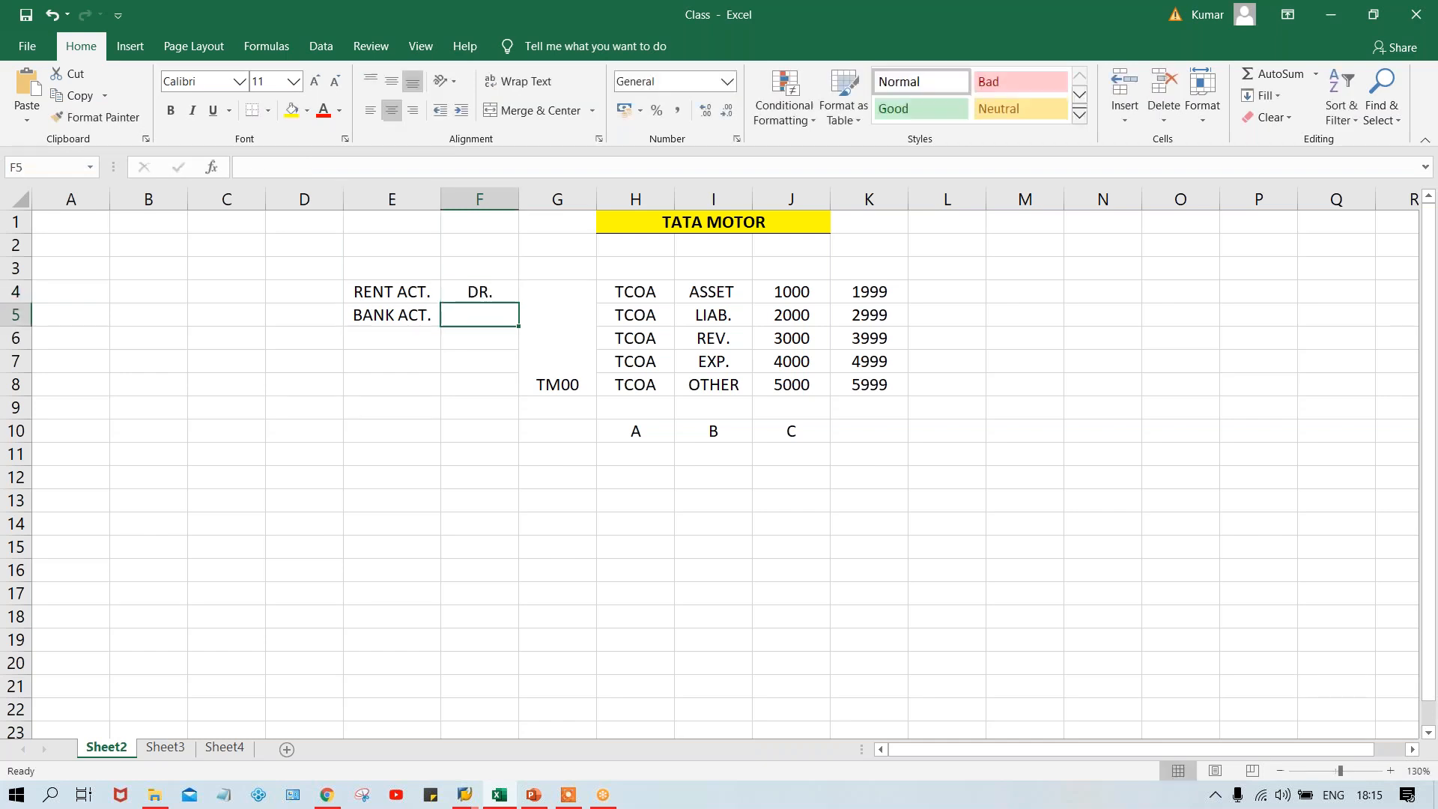
text(CR.)
key(Return)
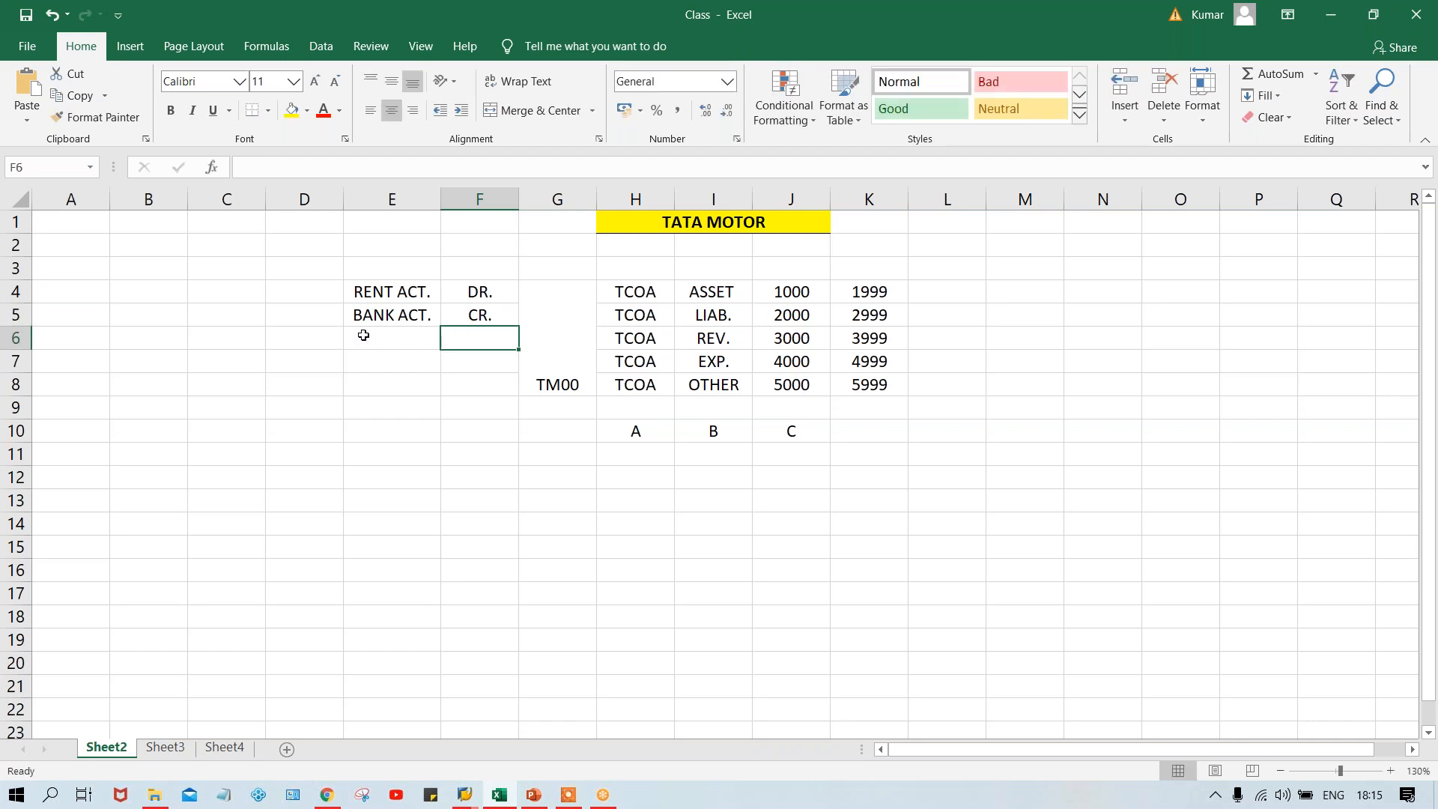
Label the rent and bank account rows with GL in cells D4 and D5.
click(383, 293)
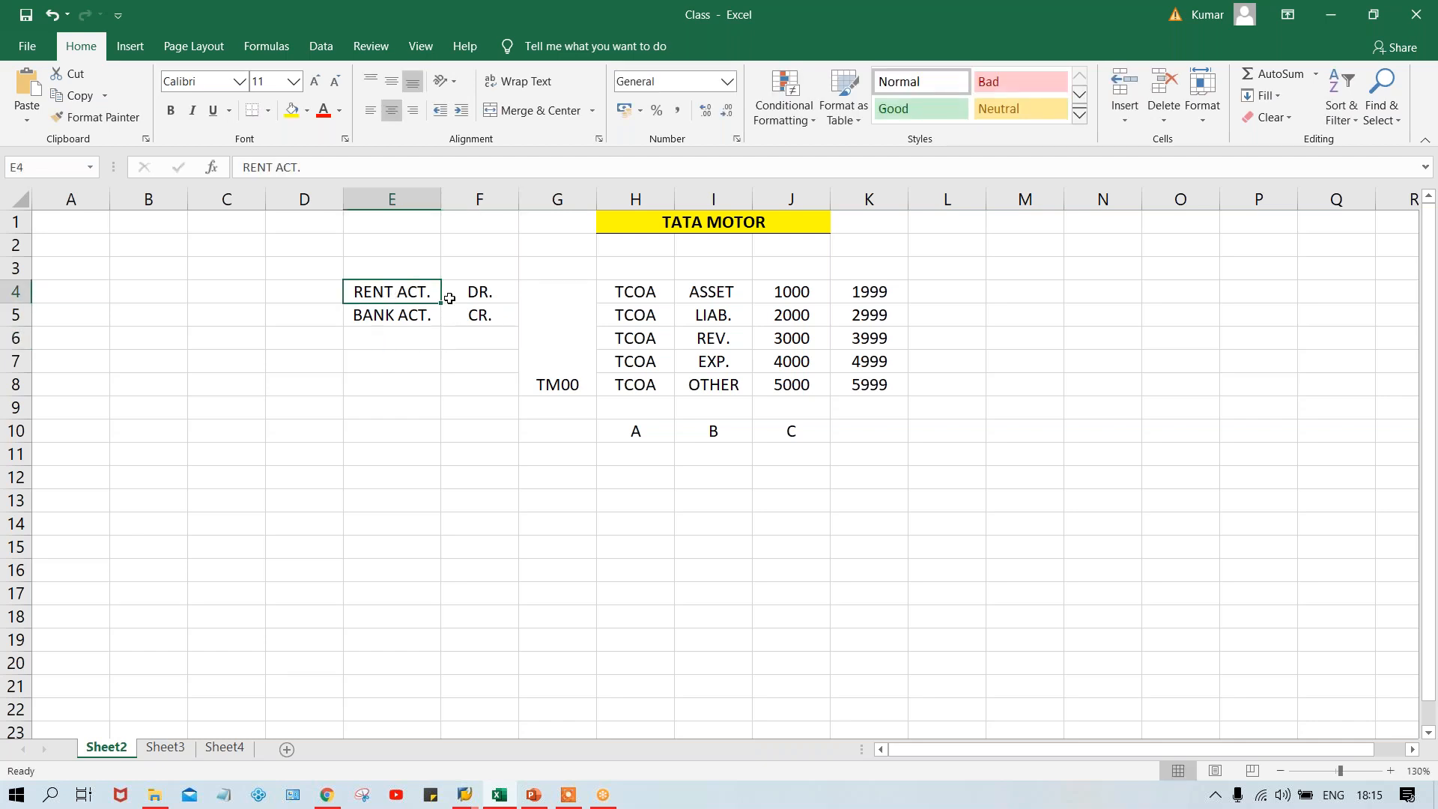
click(385, 315)
click(298, 293)
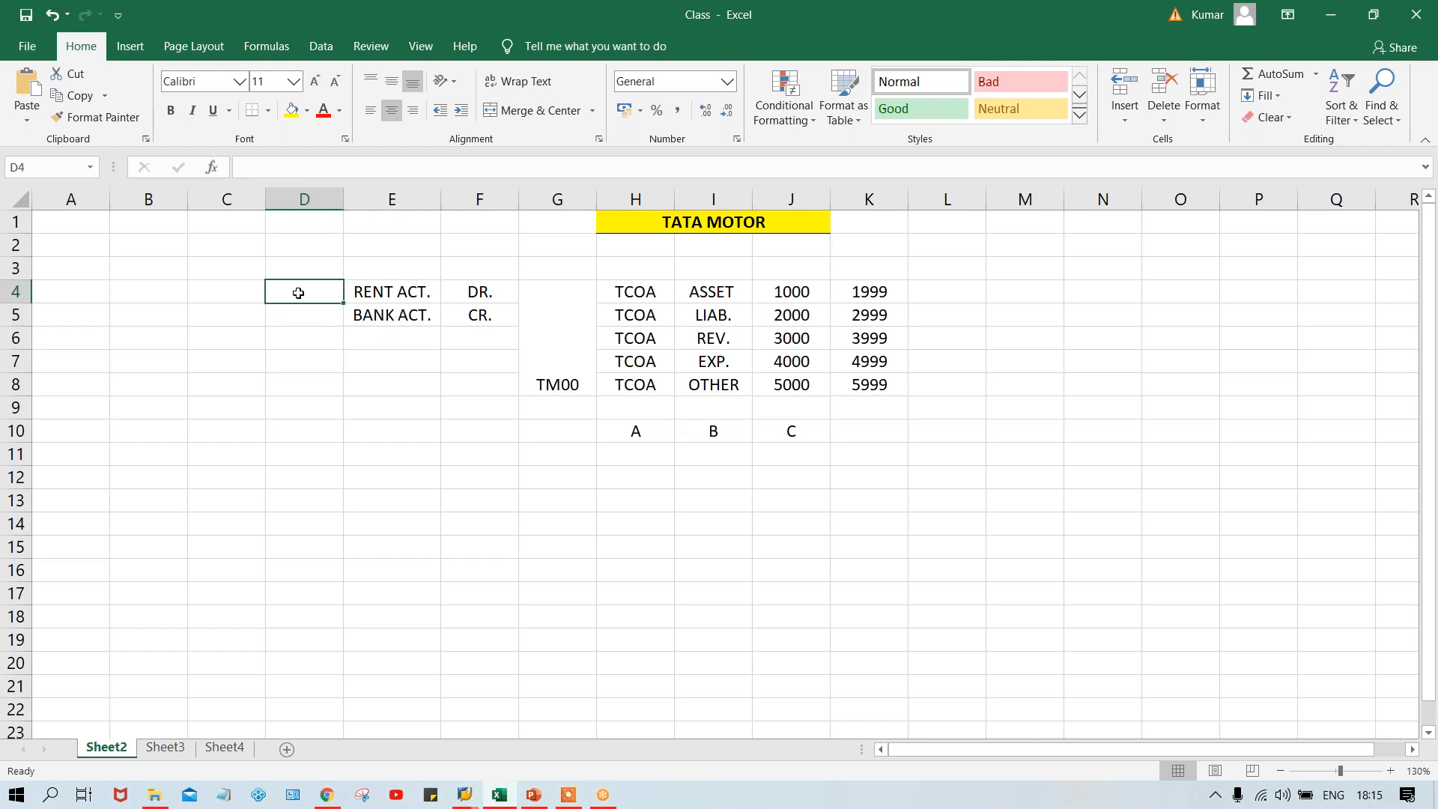
text(G)
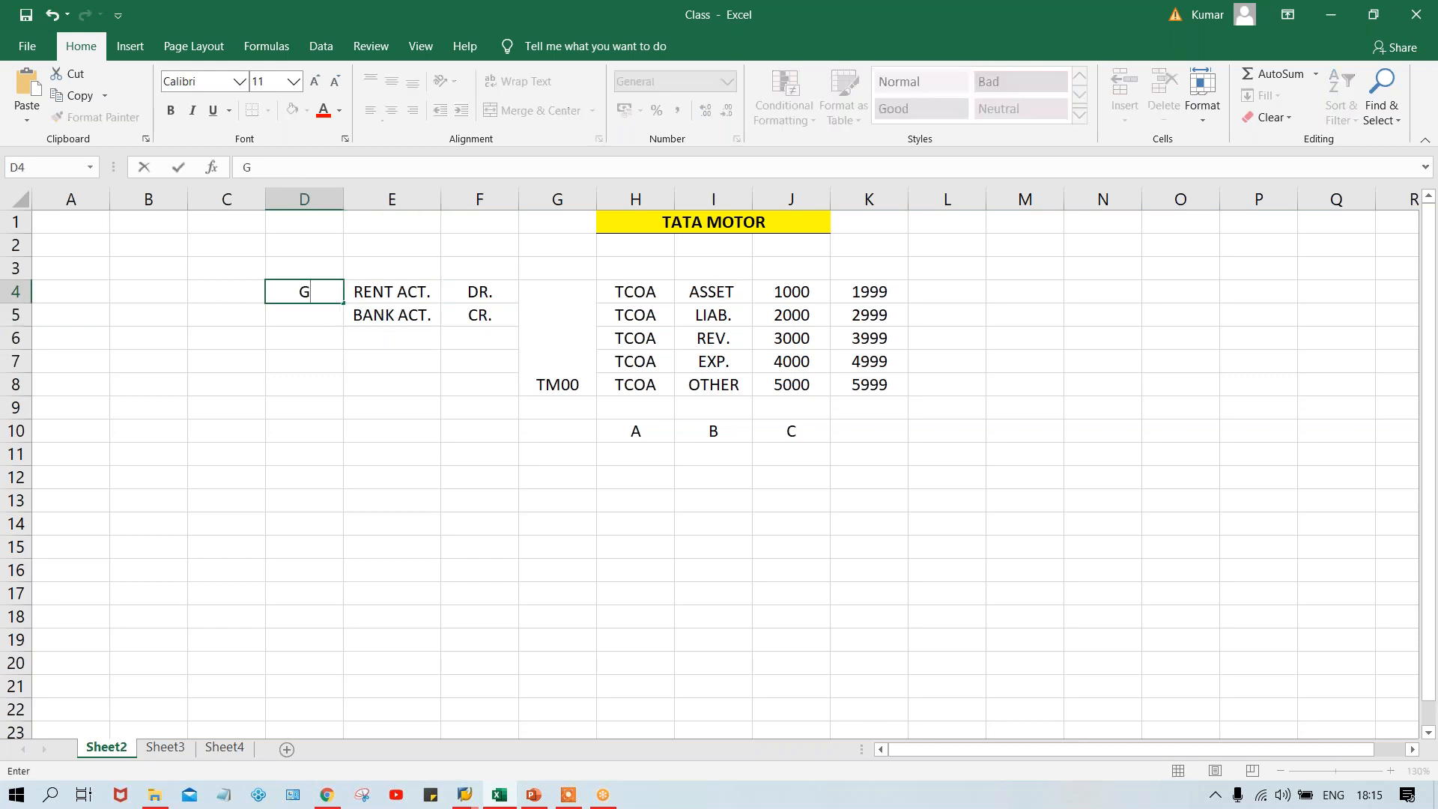
text(L)
key(Return)
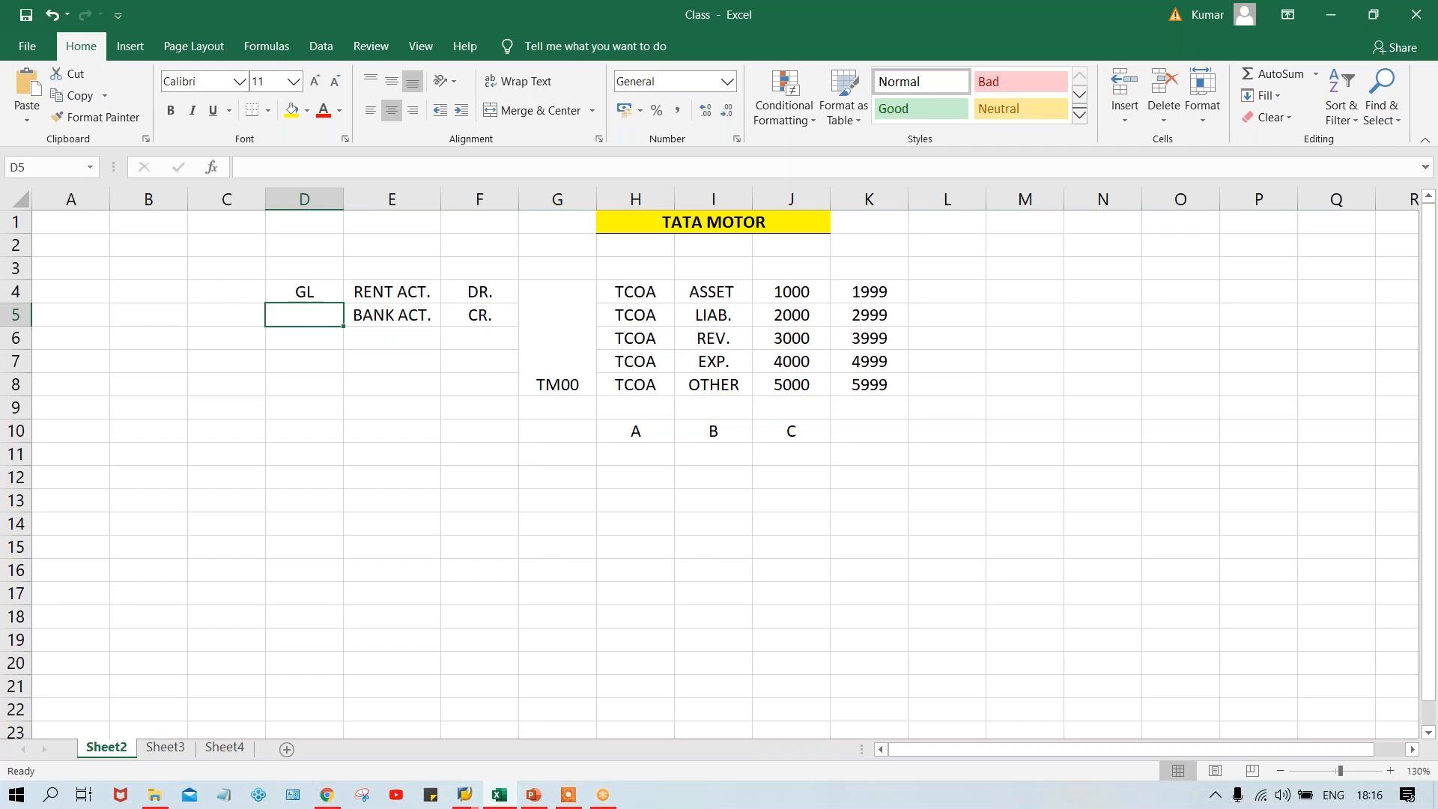
text(GL)
key(Return)
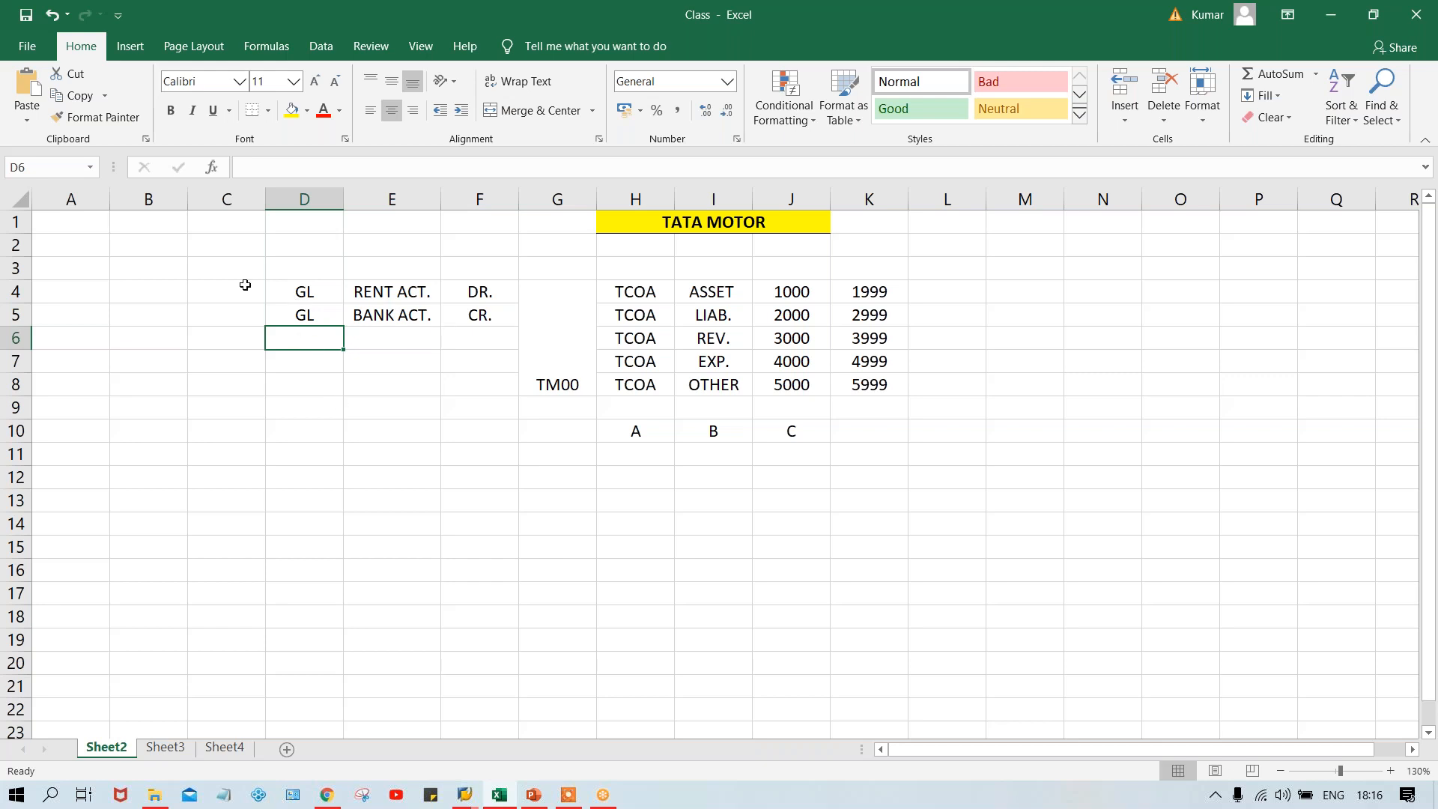
click(303, 295)
click(304, 319)
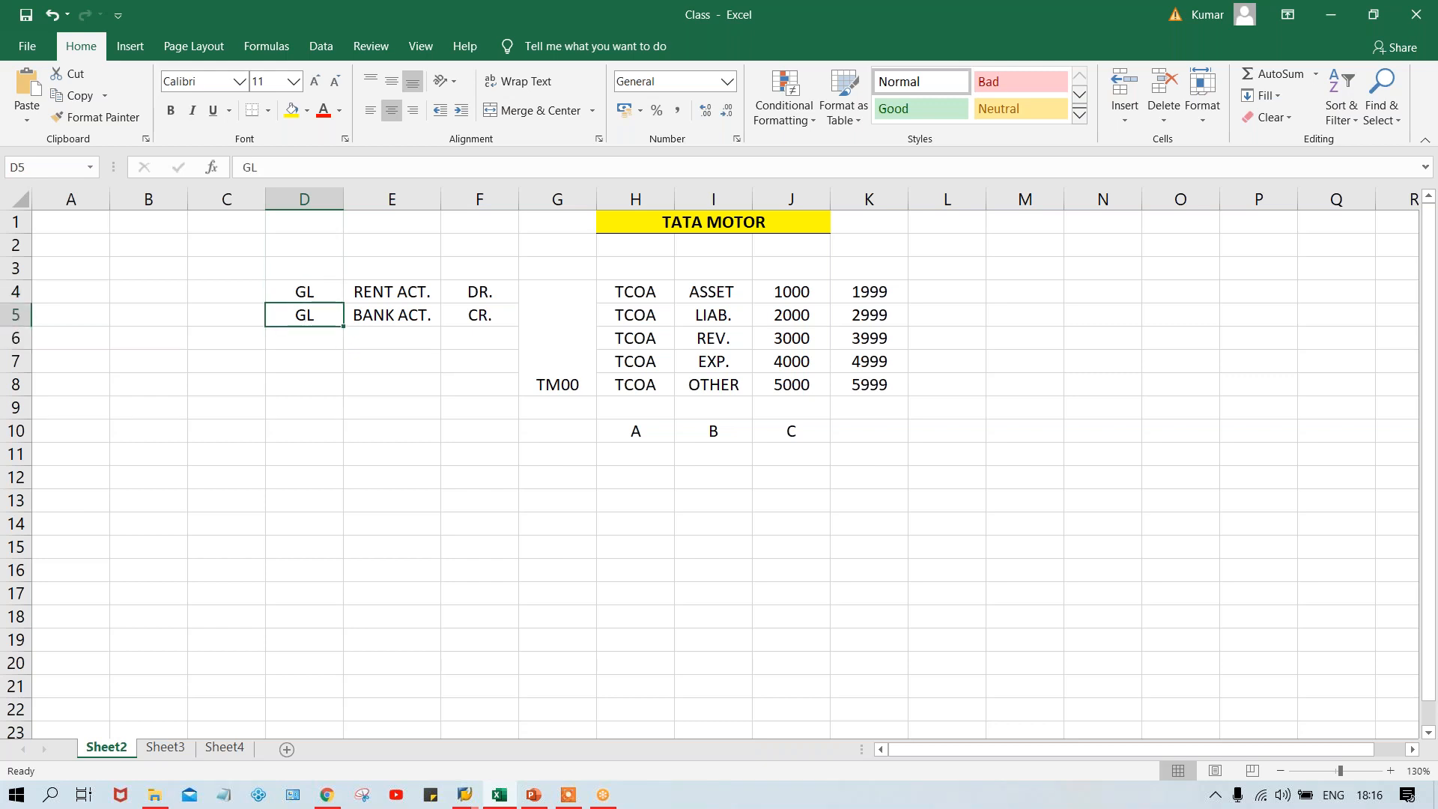
click(324, 294)
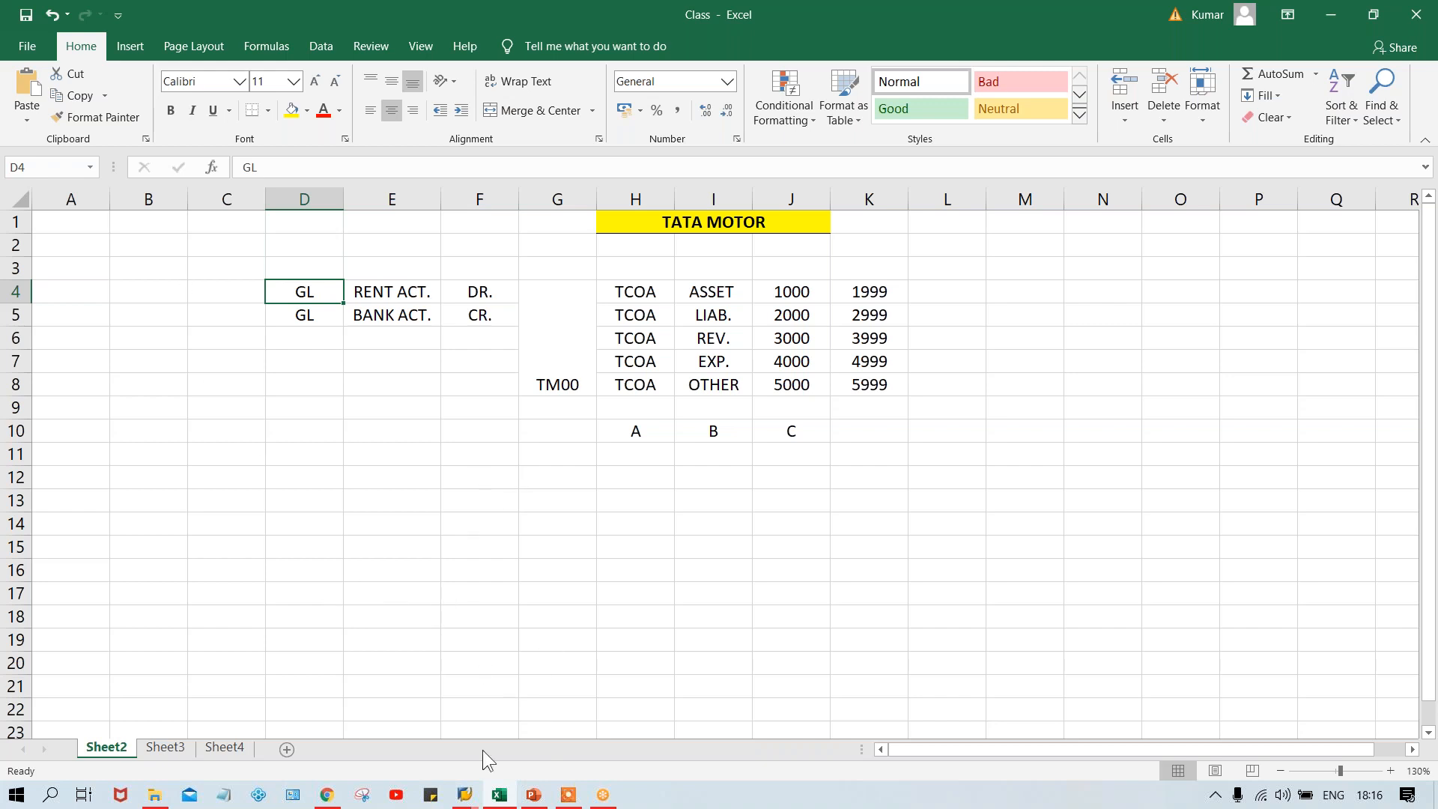
Switch to SAP and go to the G/L Account field of the Create G/L account dialog.
click(470, 796)
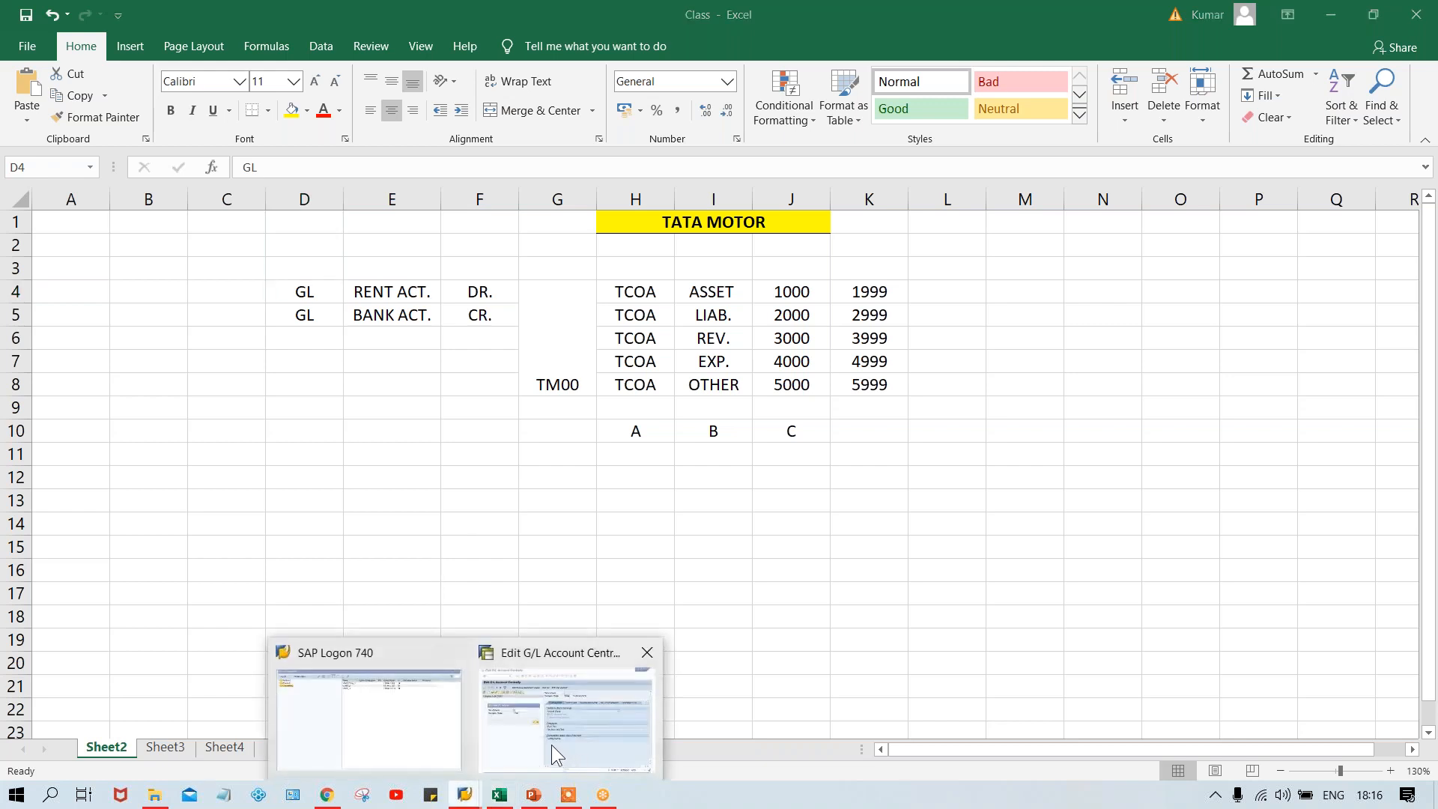
click(551, 744)
click(414, 315)
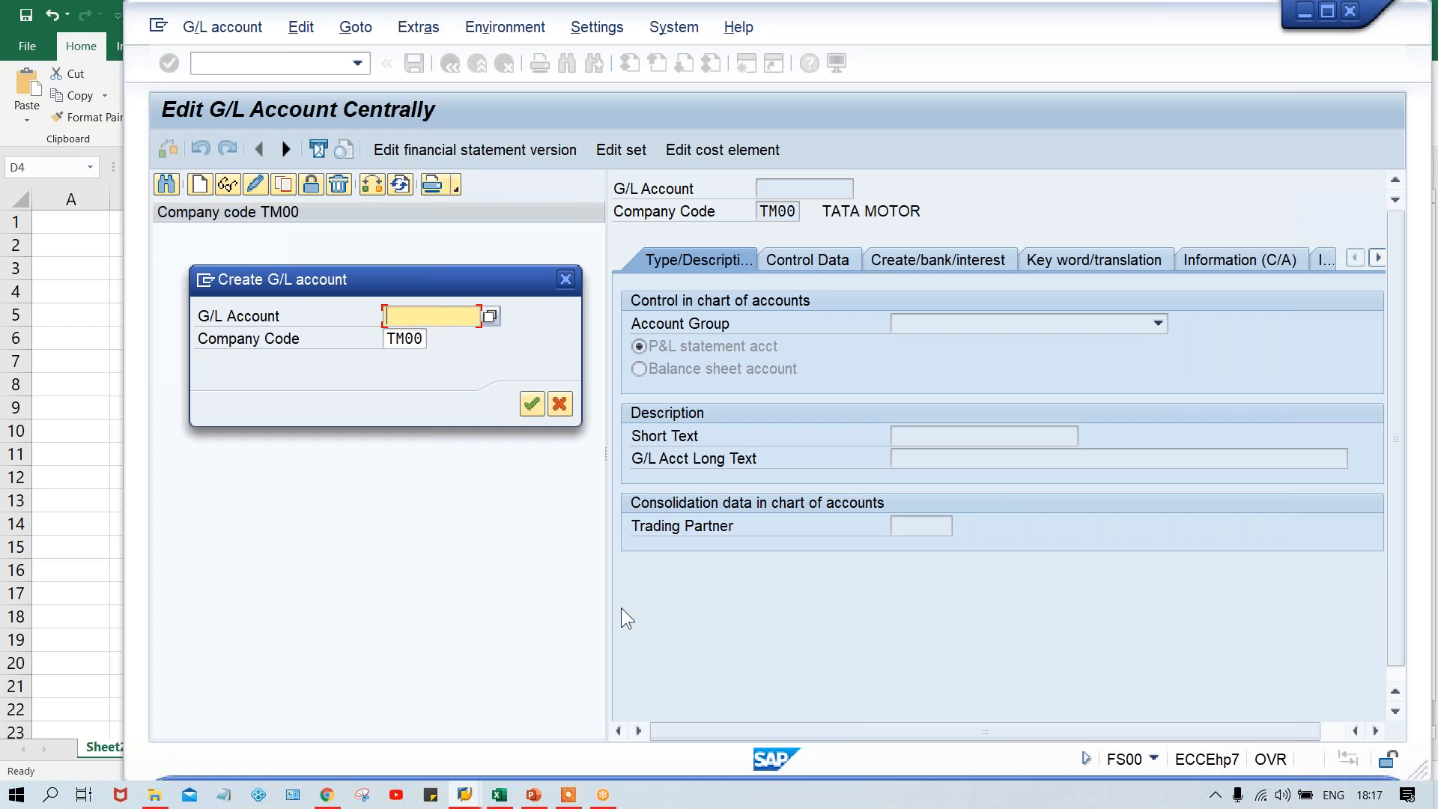
Switch to Excel and review the account groups in I4:I8 and the number range of the EXP. group.
click(499, 797)
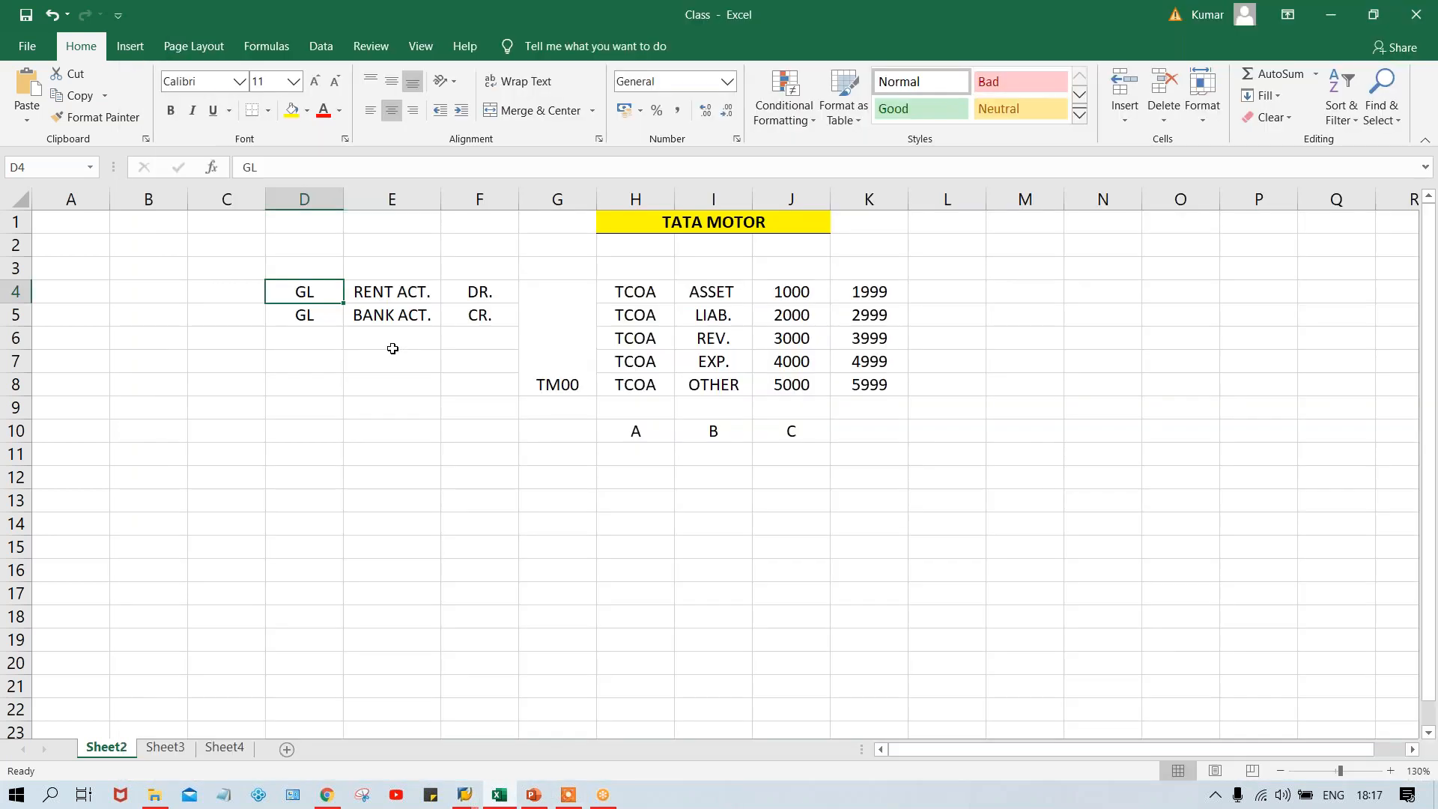
click(702, 302)
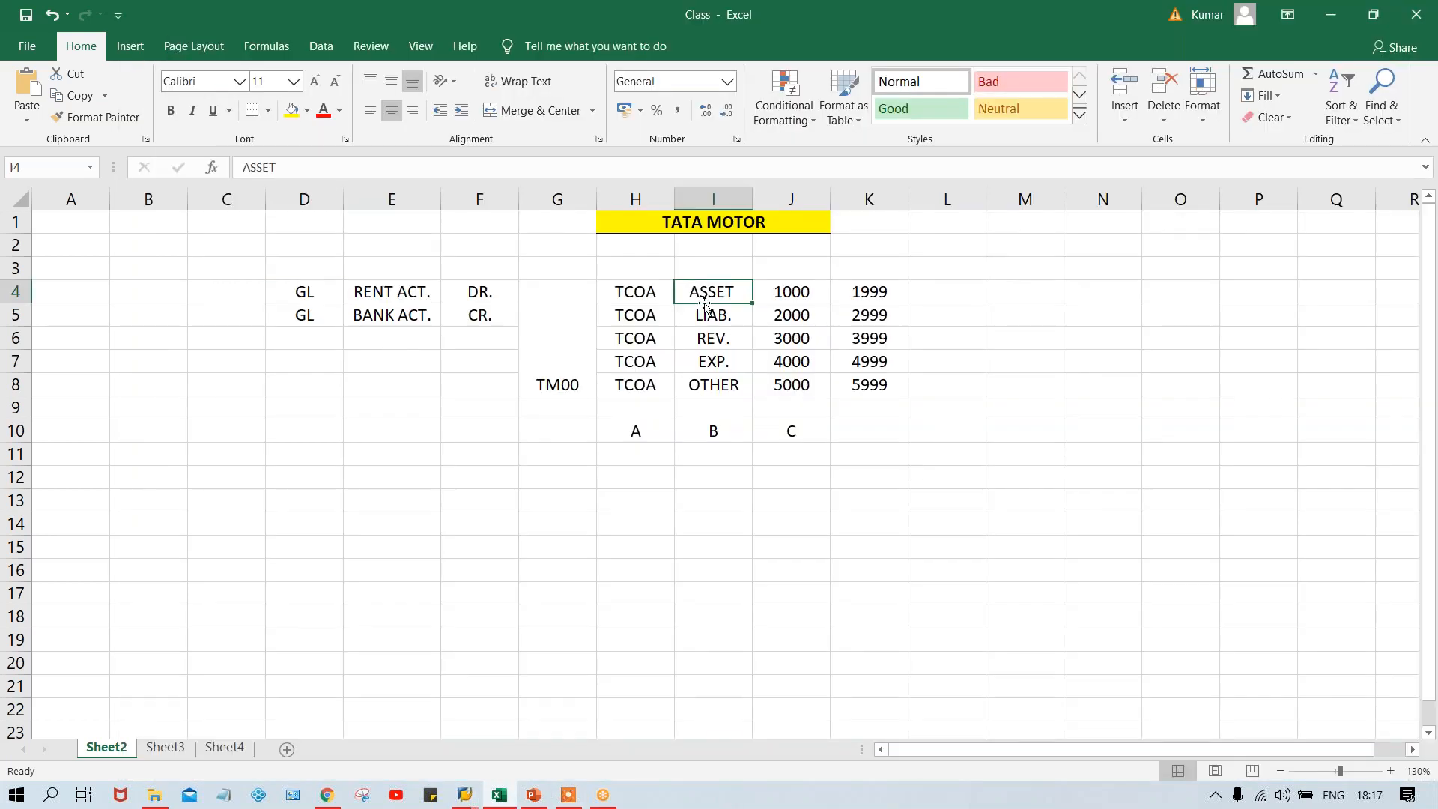
click(710, 315)
click(716, 336)
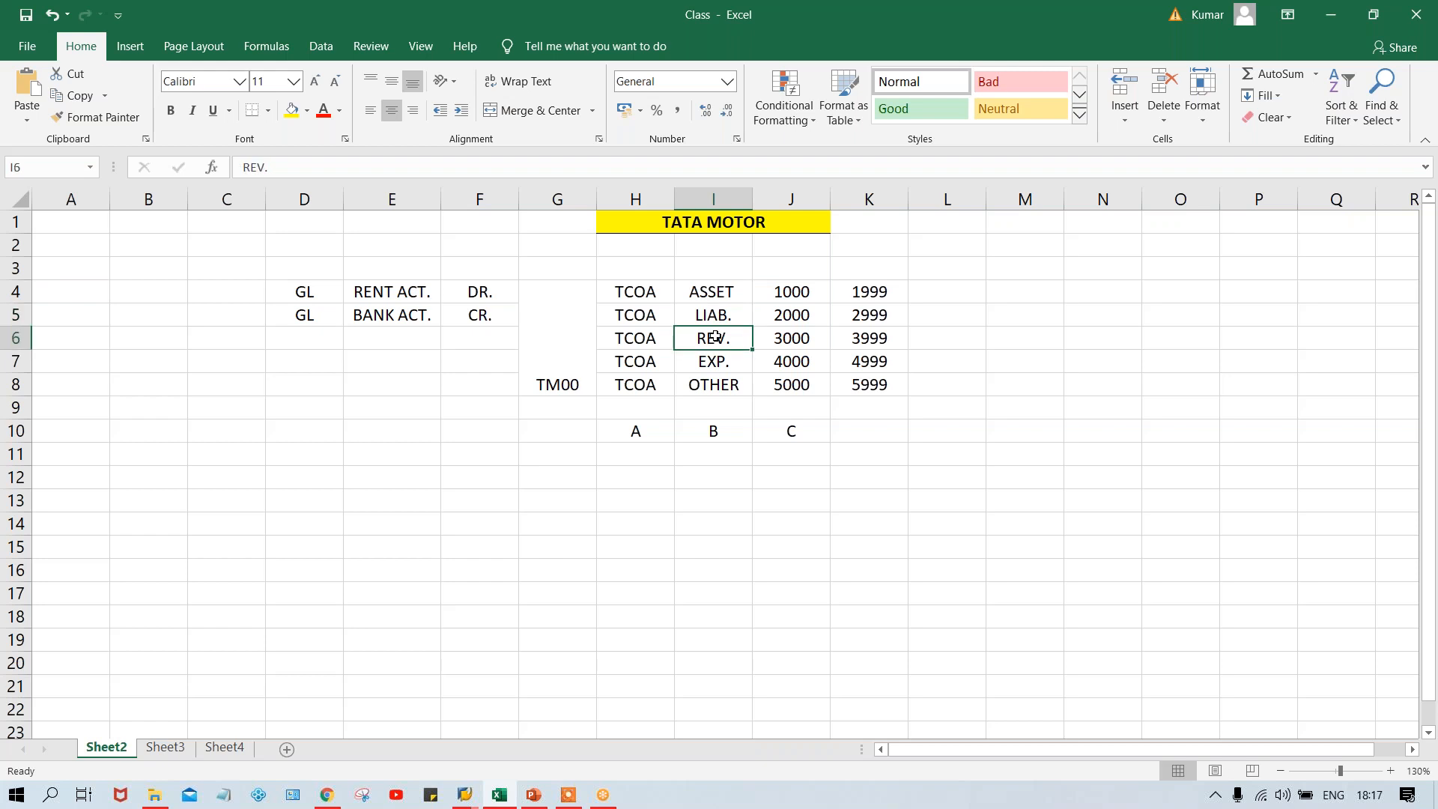
click(725, 367)
click(730, 392)
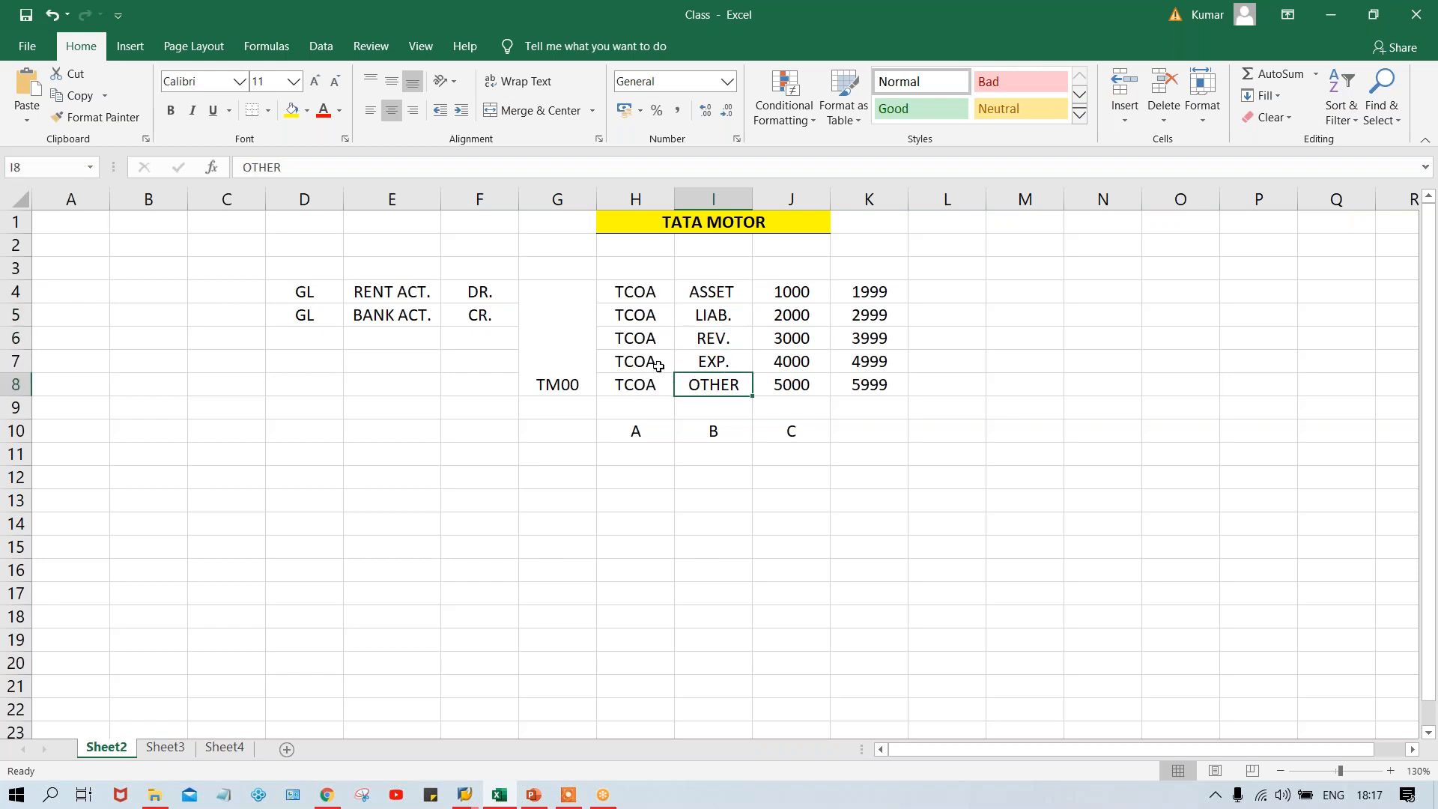
click(690, 365)
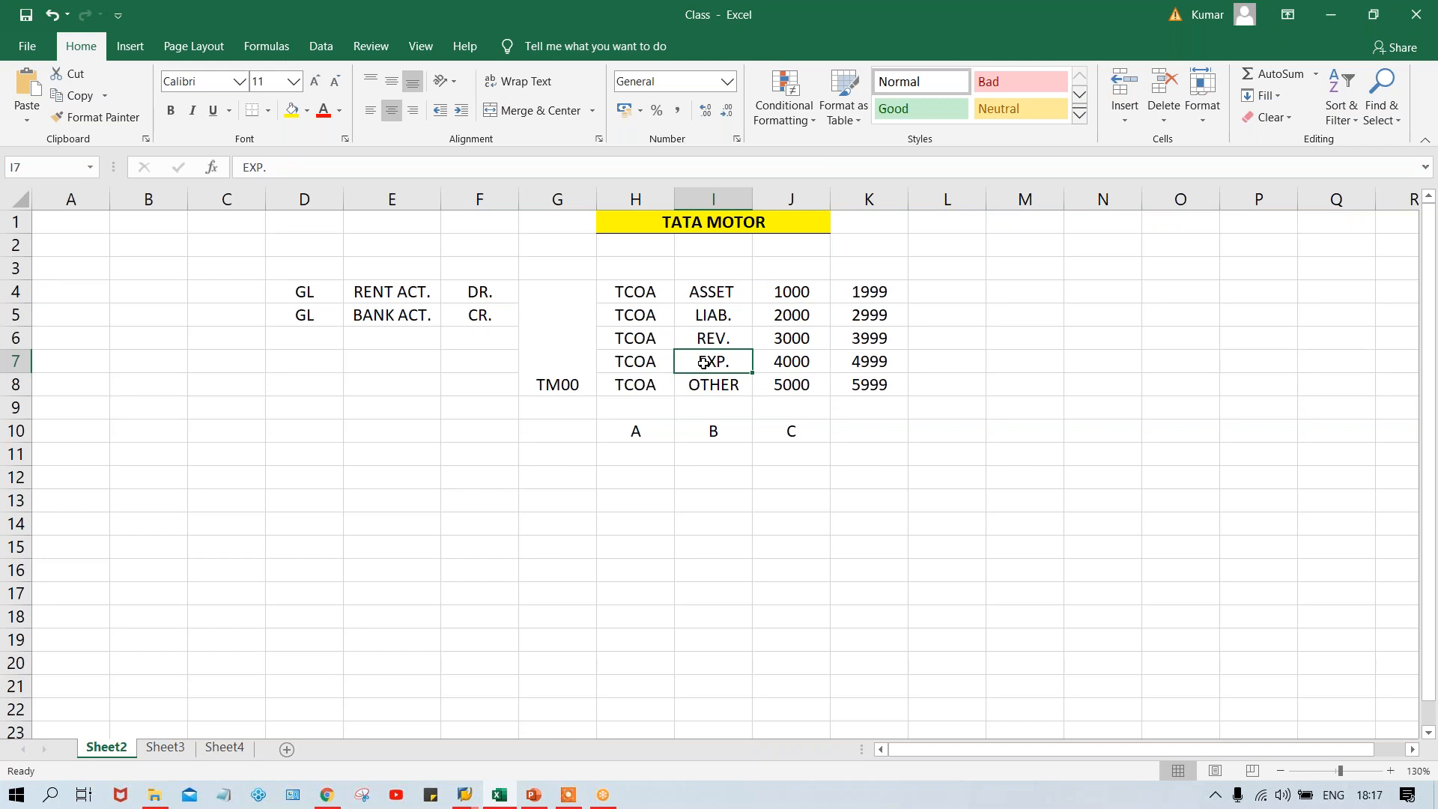
click(798, 362)
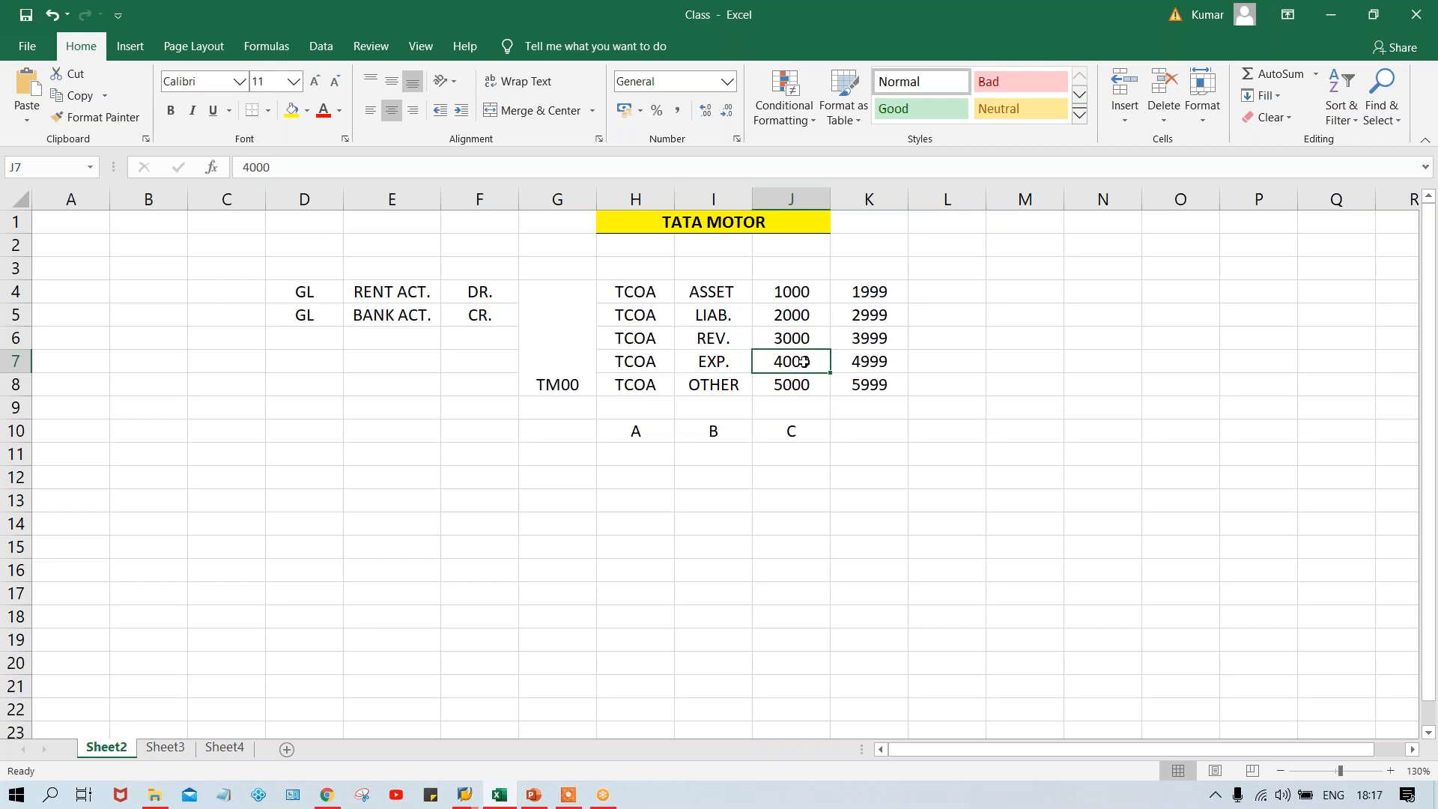
click(876, 360)
click(800, 366)
click(861, 376)
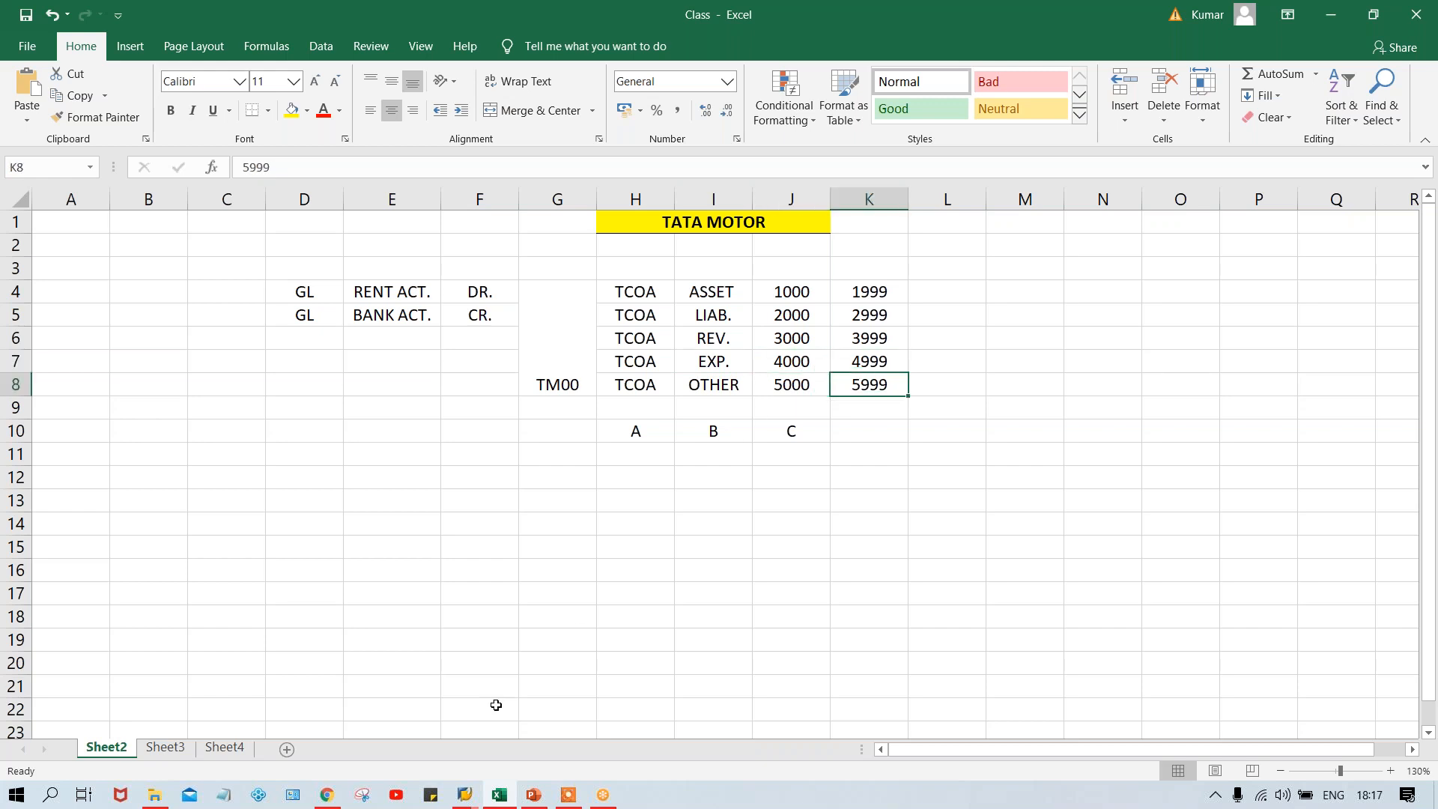
Switch back to SAP and create a new session from the Create G/L account dialog.
mouse_move(463, 795)
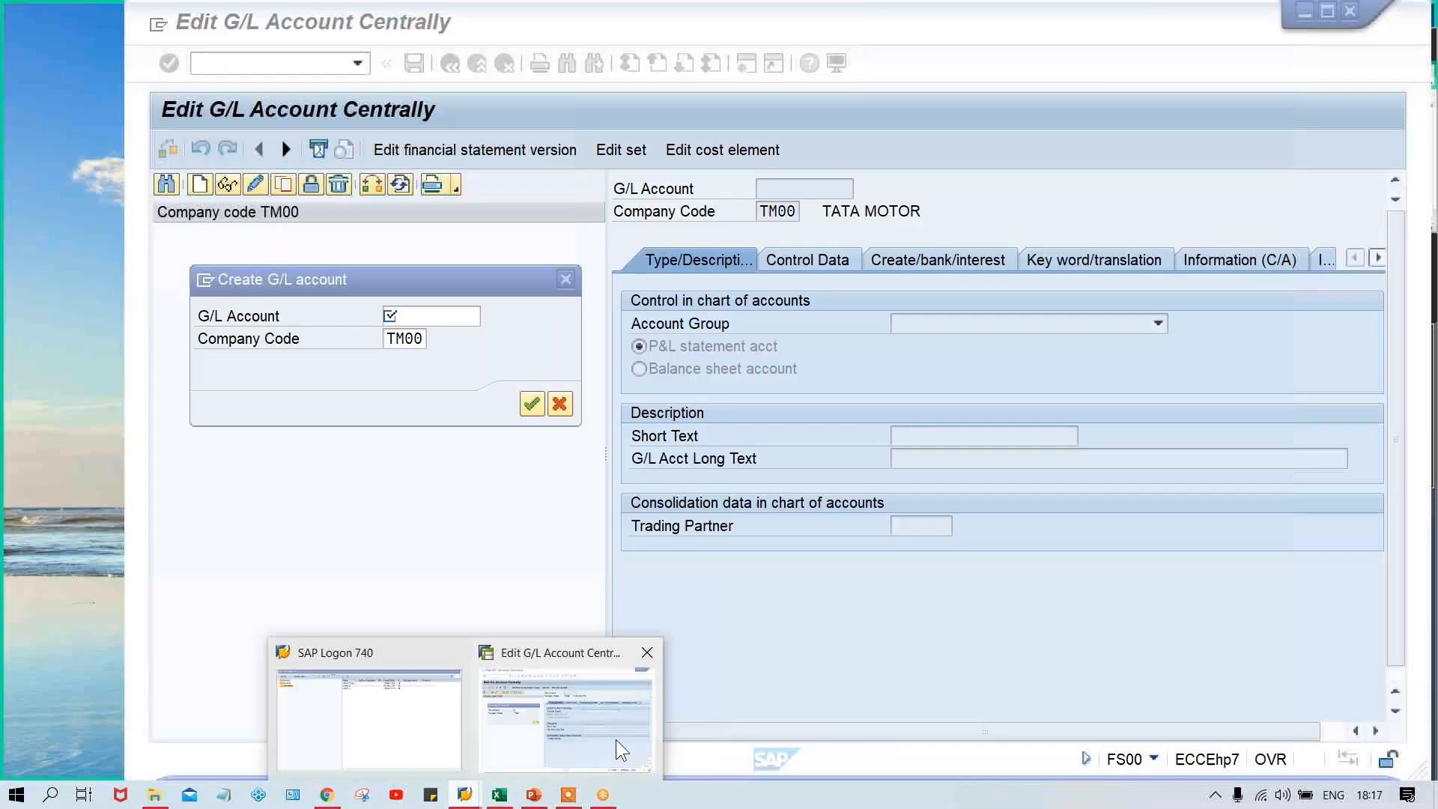
click(616, 739)
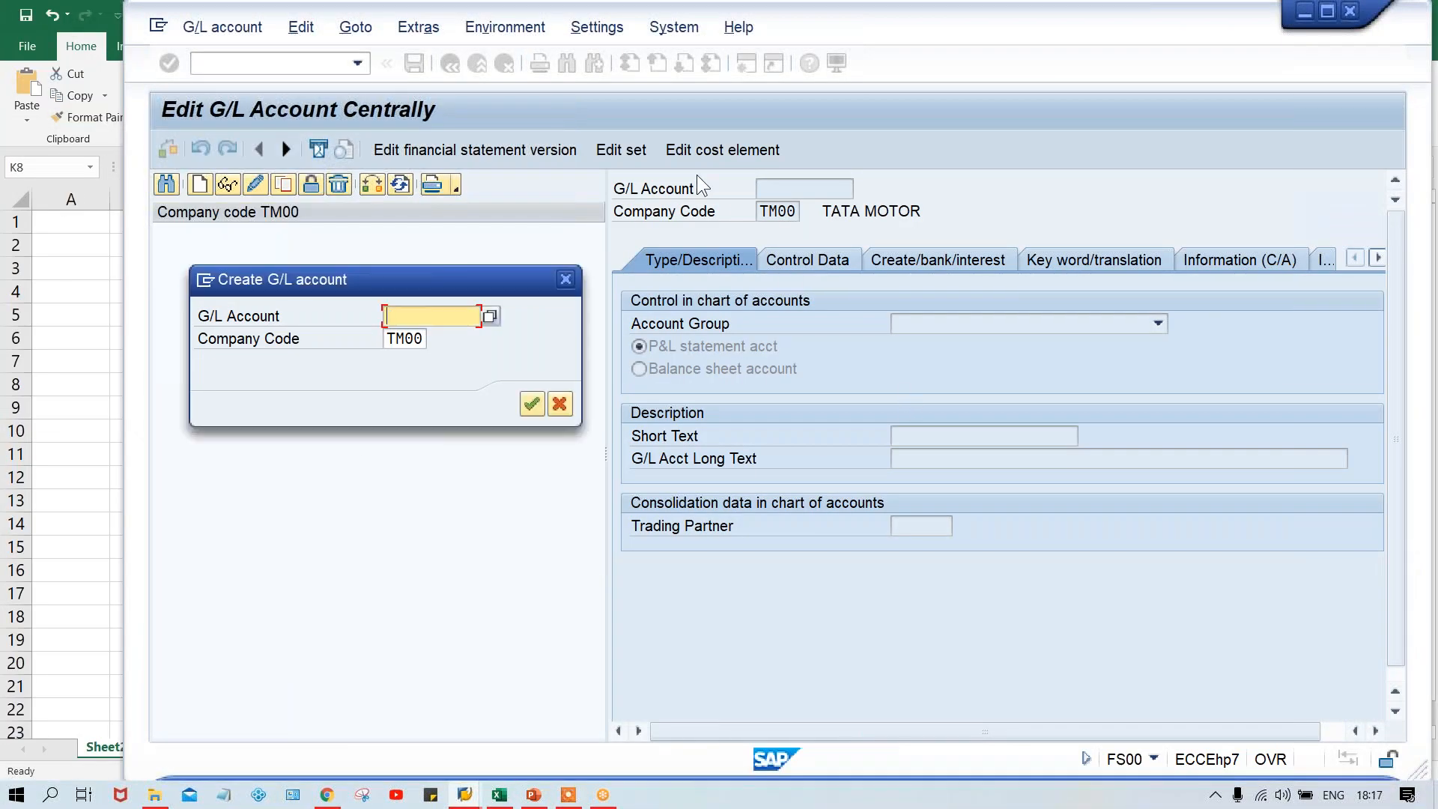
click(203, 280)
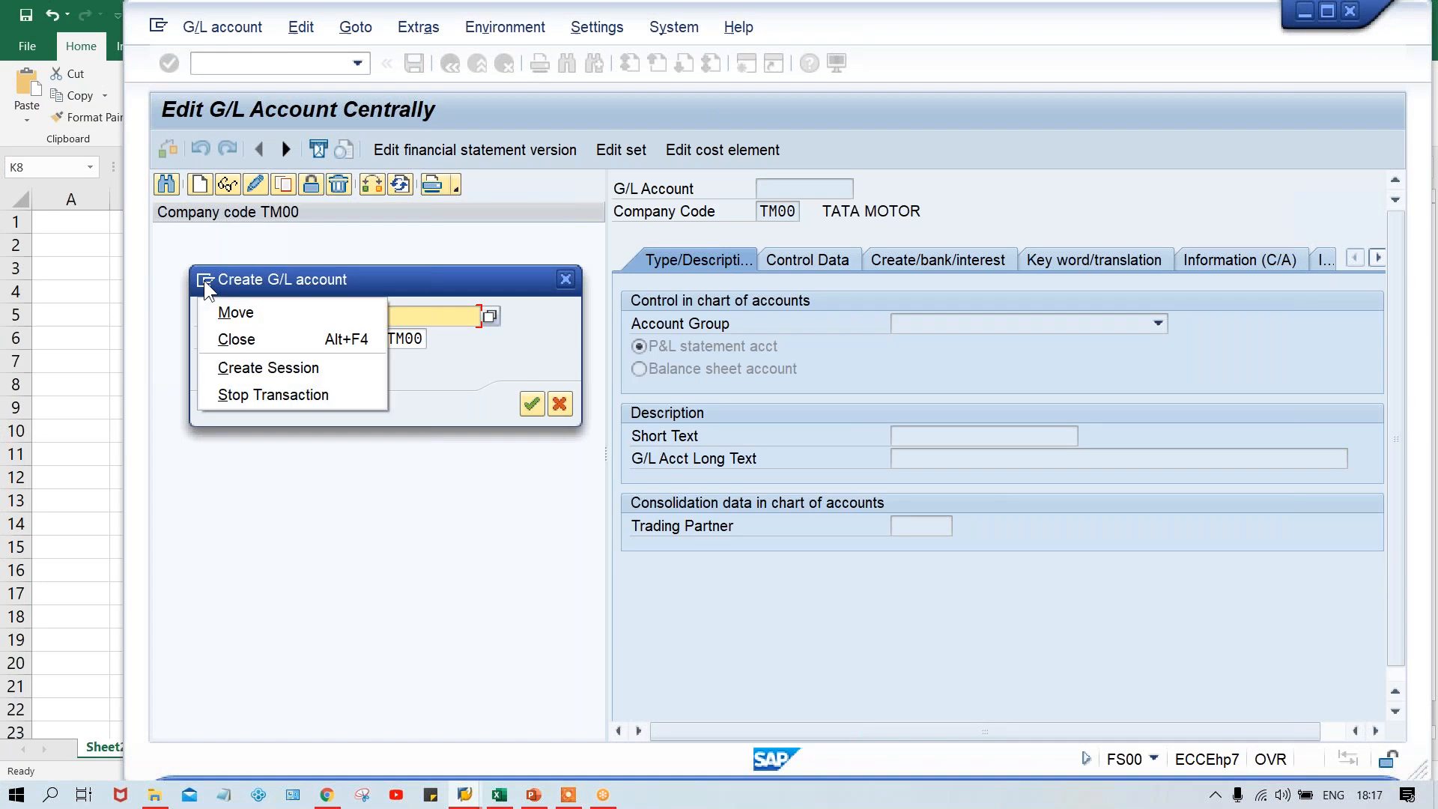
click(240, 367)
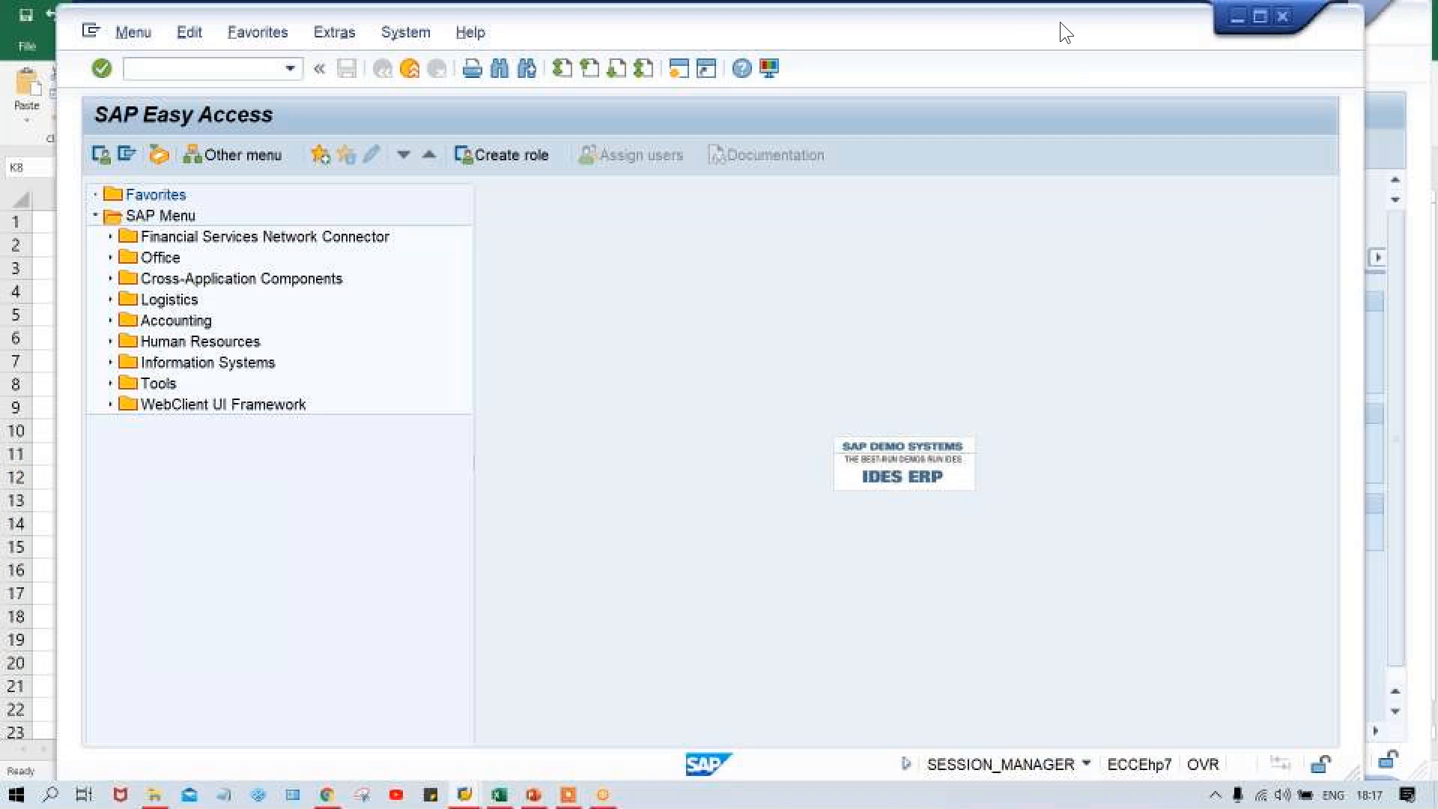
Reposition the new session window and start transaction OBD4 in it.
drag(1065, 33, 1143, 36)
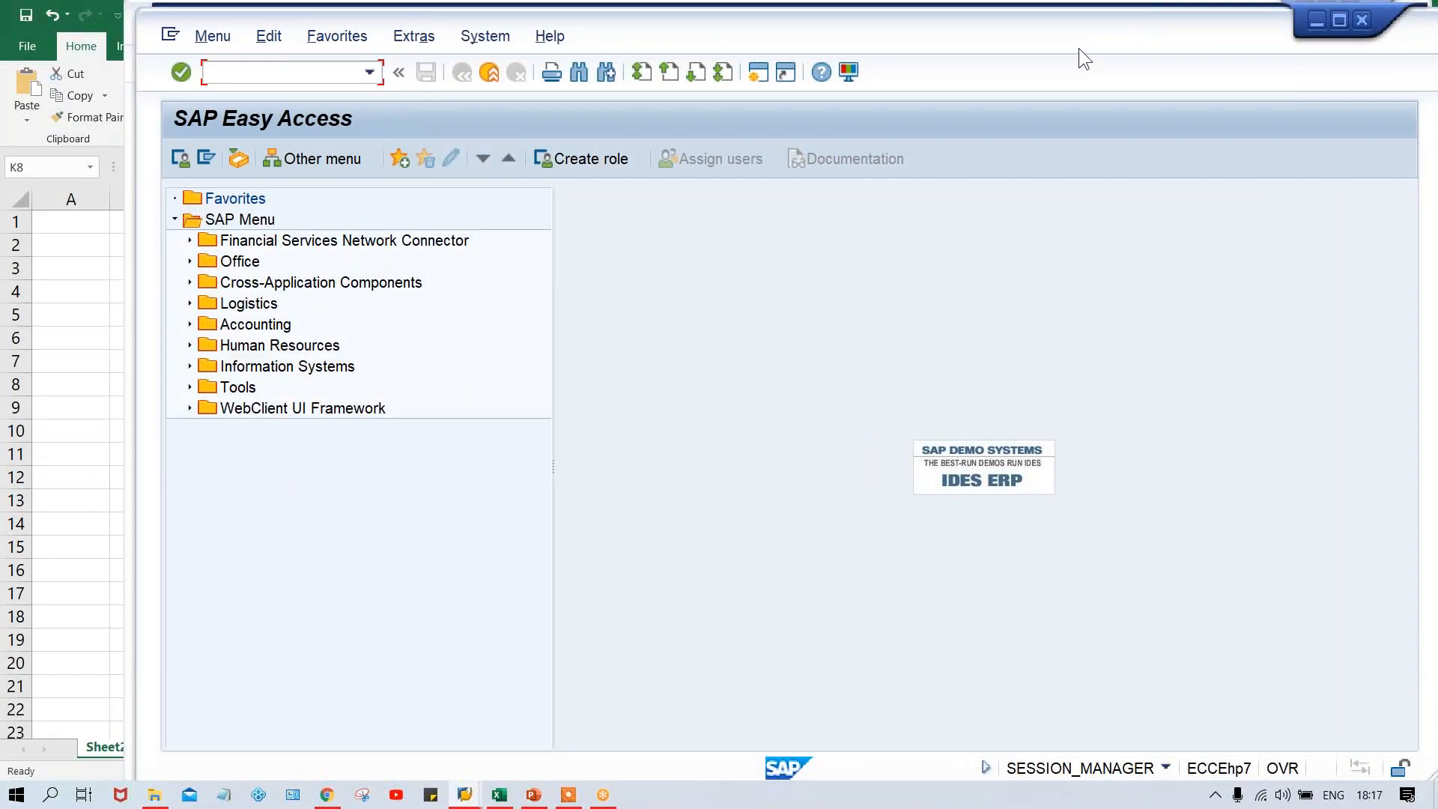
click(247, 68)
text(OBD4)
key(Return)
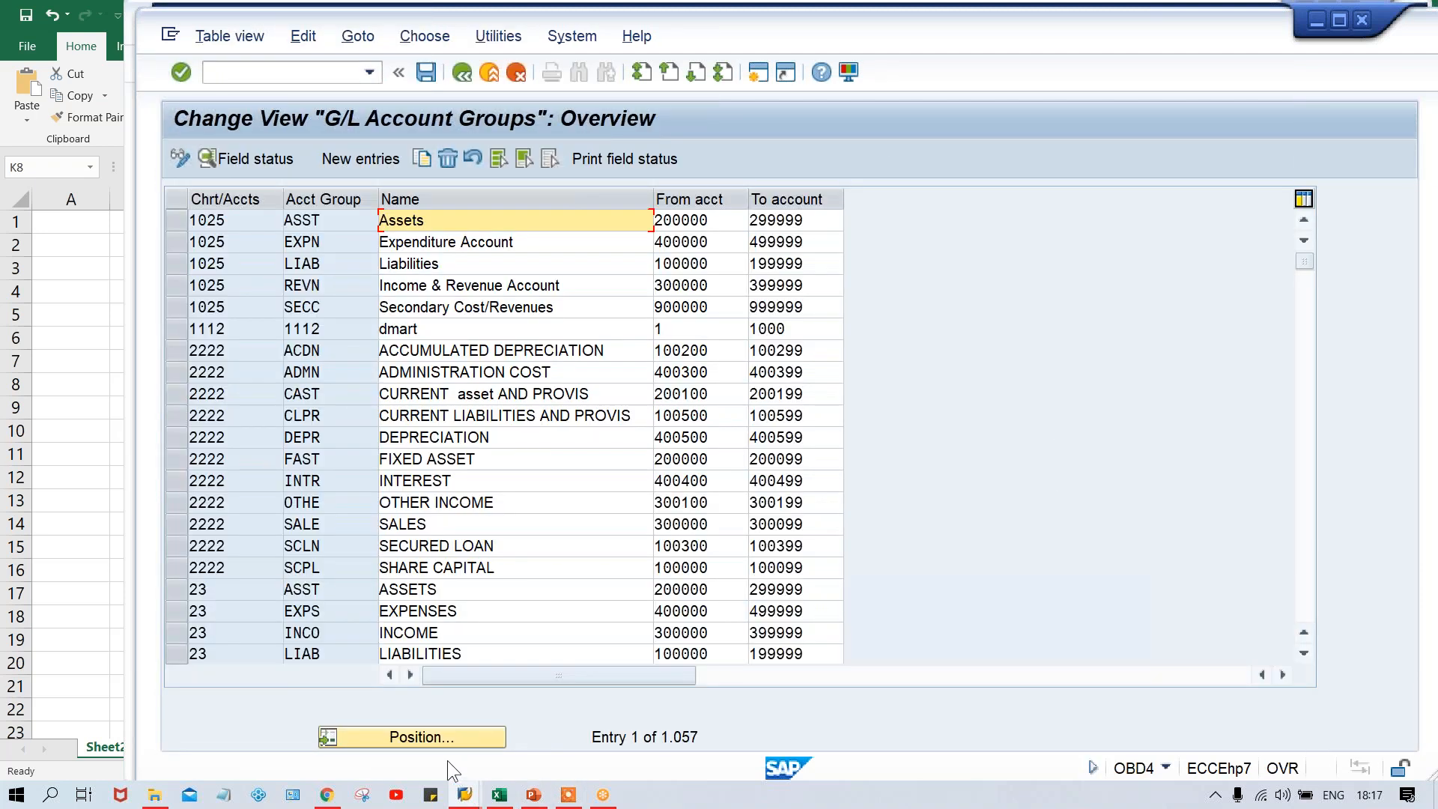
Position the G/L account groups list at chart of accounts TCOA.
click(434, 739)
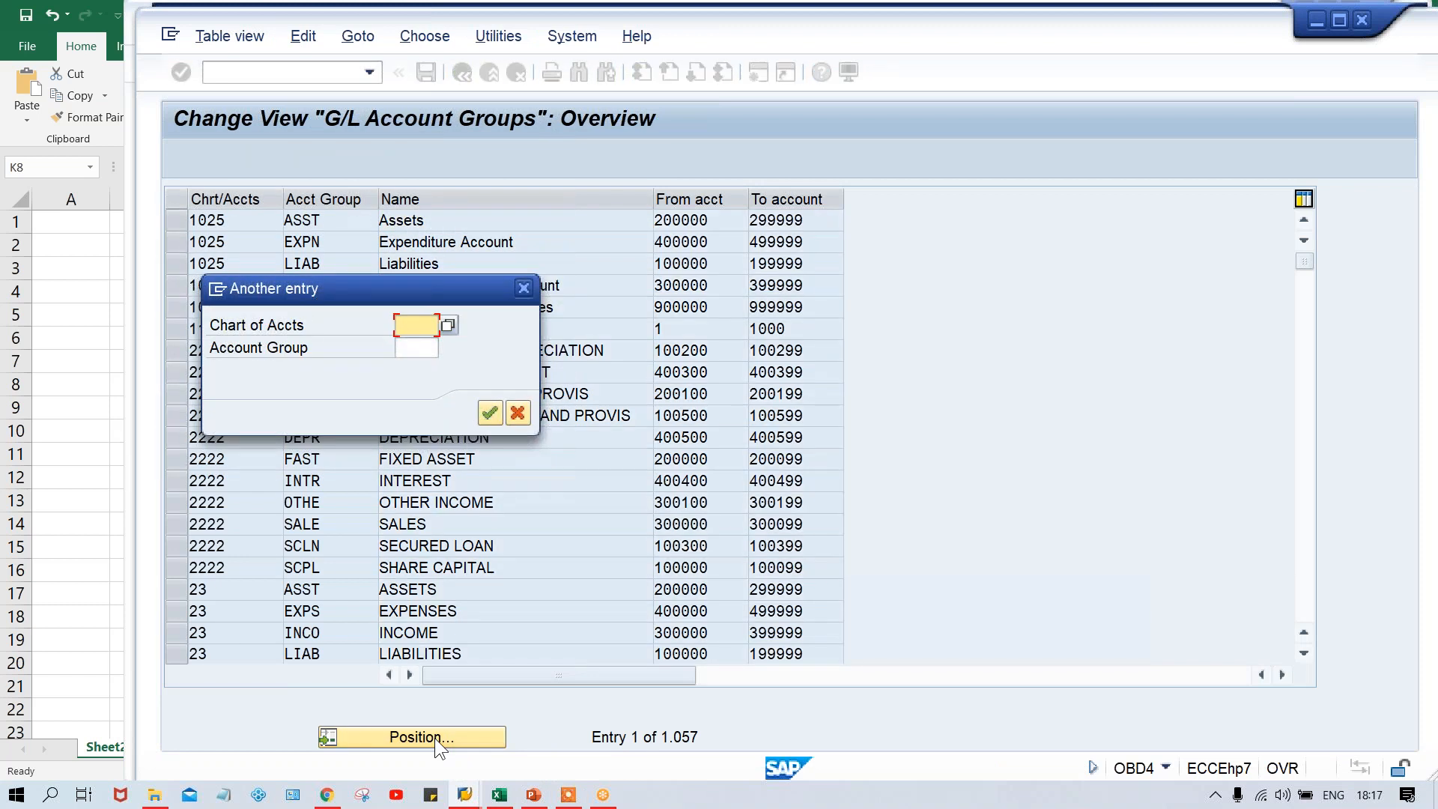
text(TM)
key(BackSpace)
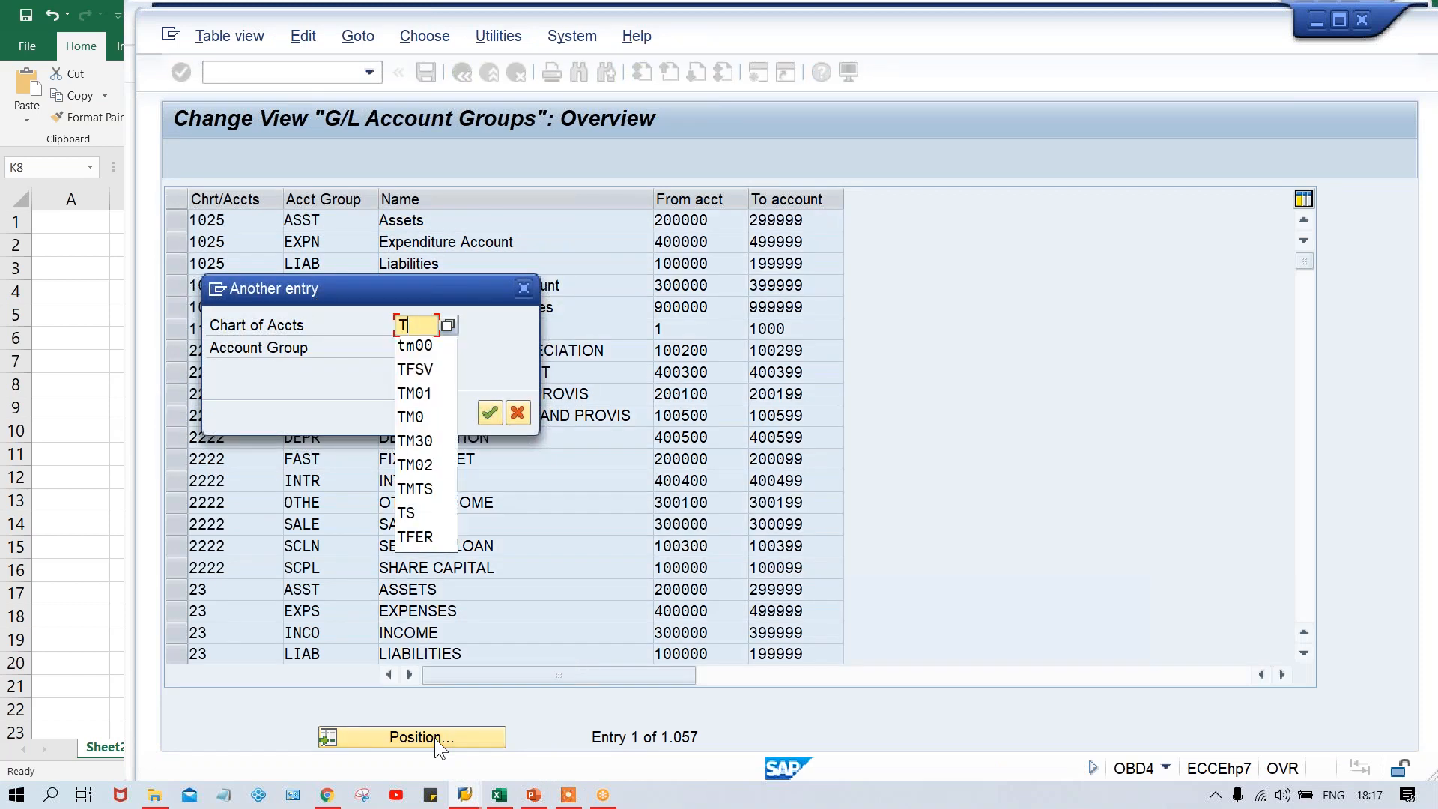
text(COA)
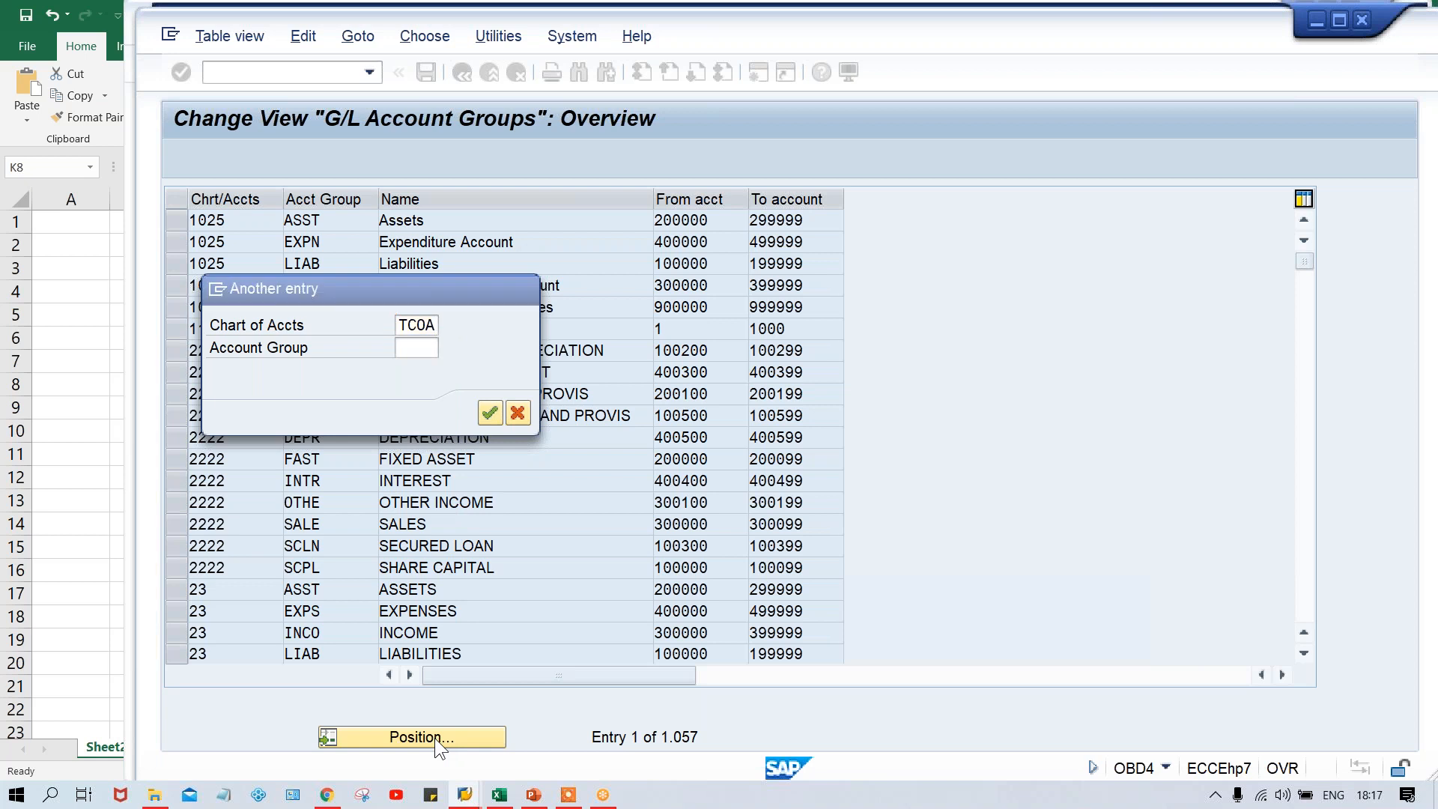
key(Return)
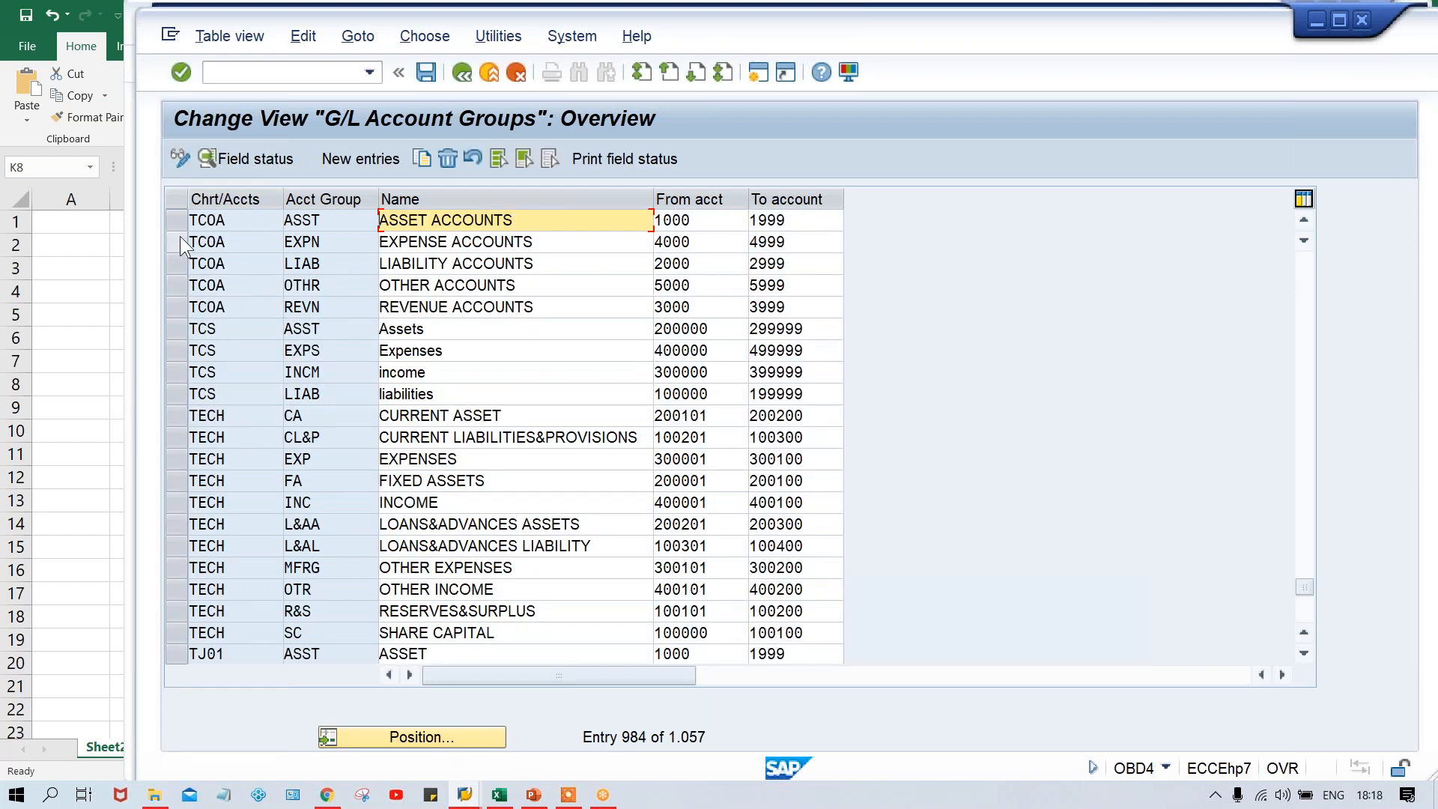
Check the from and to account numbers of the TCOA expense account group EXPN.
click(172, 245)
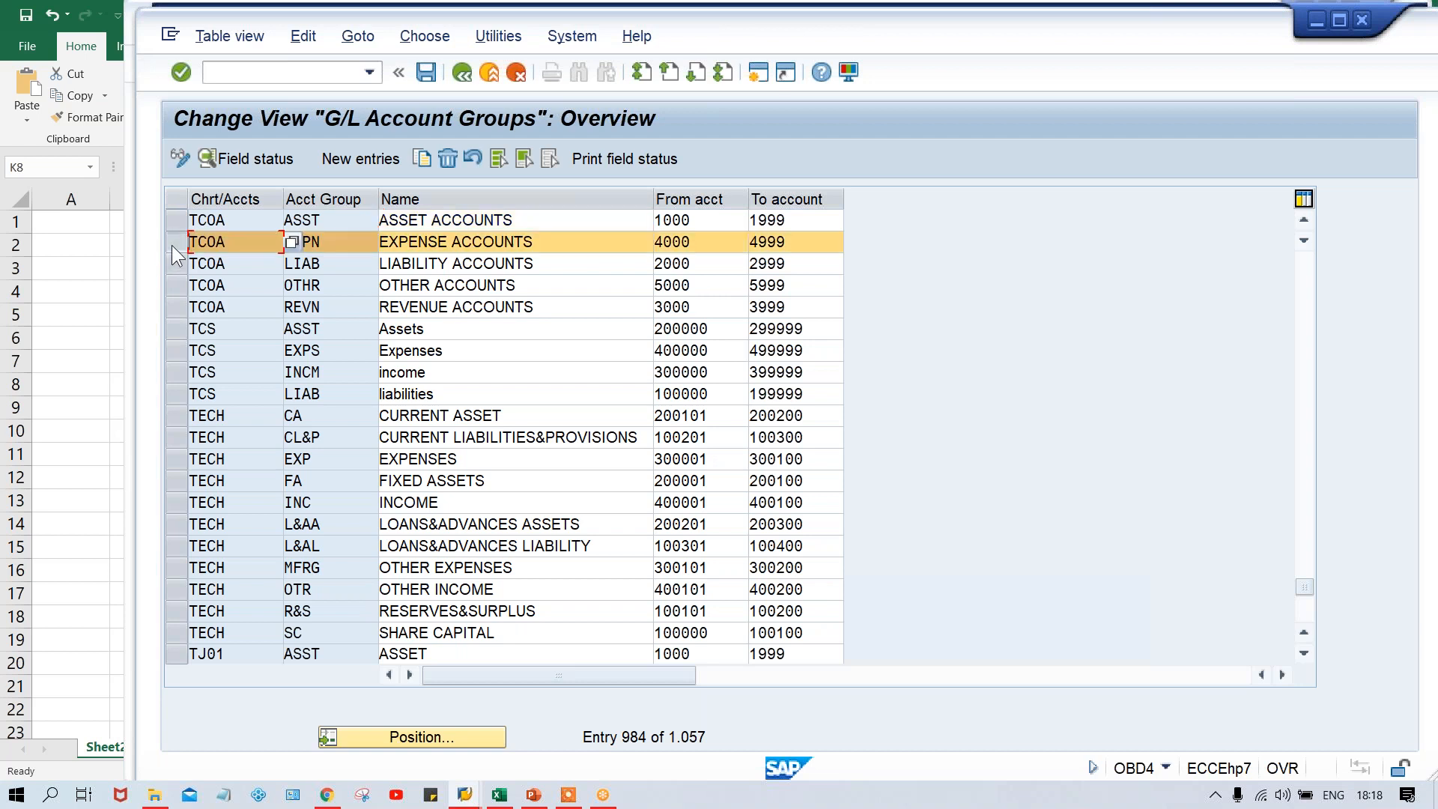
click(721, 246)
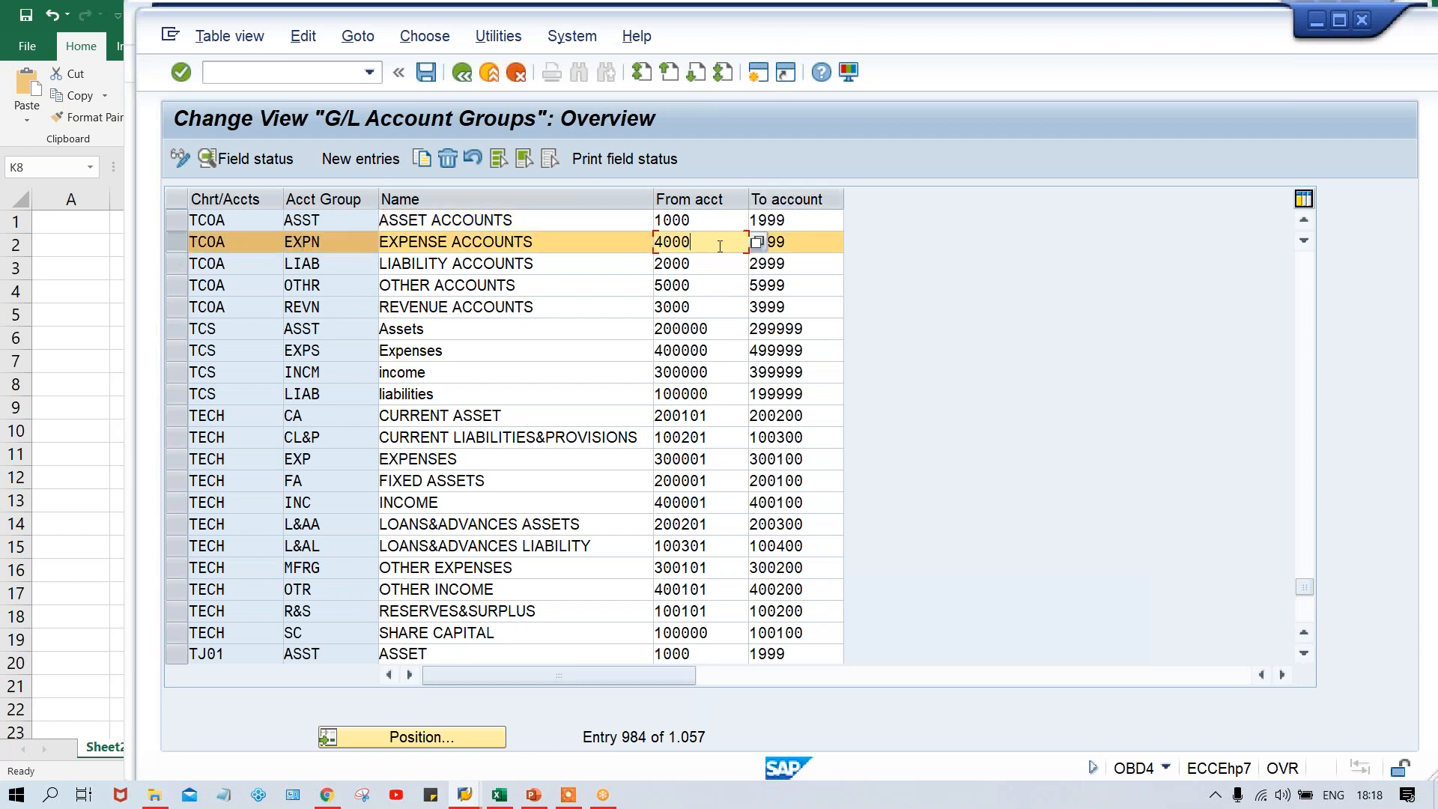
click(810, 238)
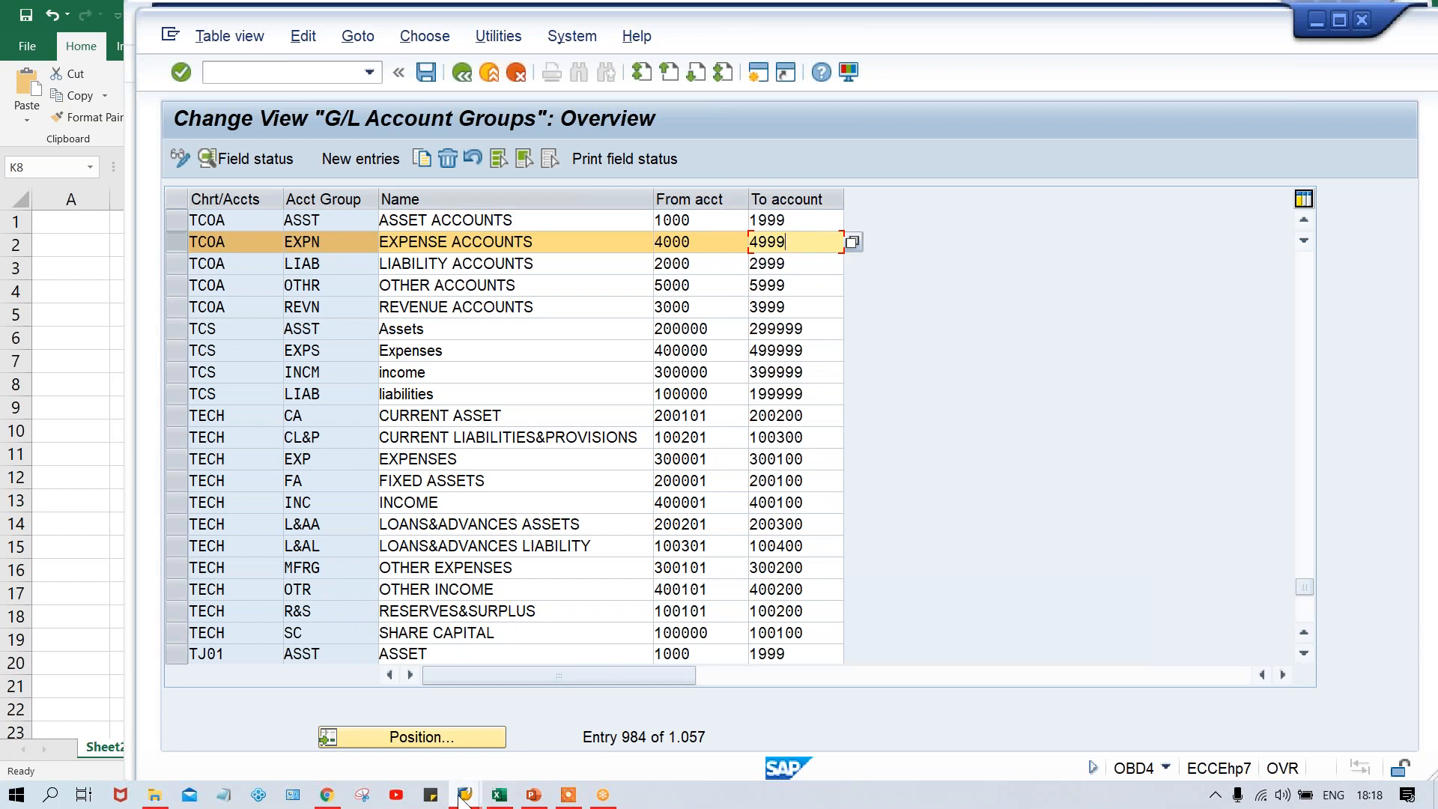
Switch to the FS00 session, create G/L account 4000 in company code TM00 and assign it to EXPENSE ACCOUNTS.
mouse_move(464, 795)
click(461, 730)
click(407, 304)
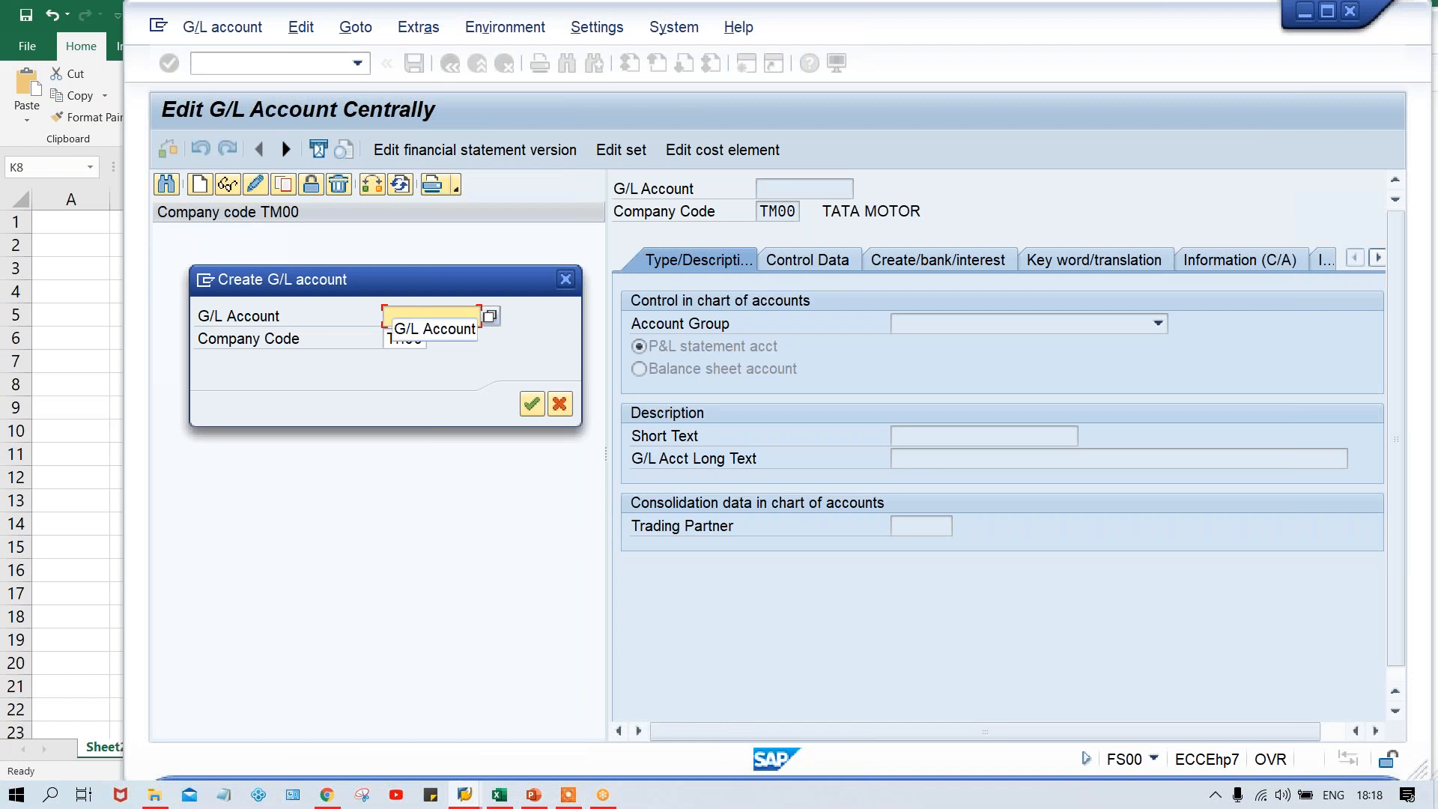
text(4000)
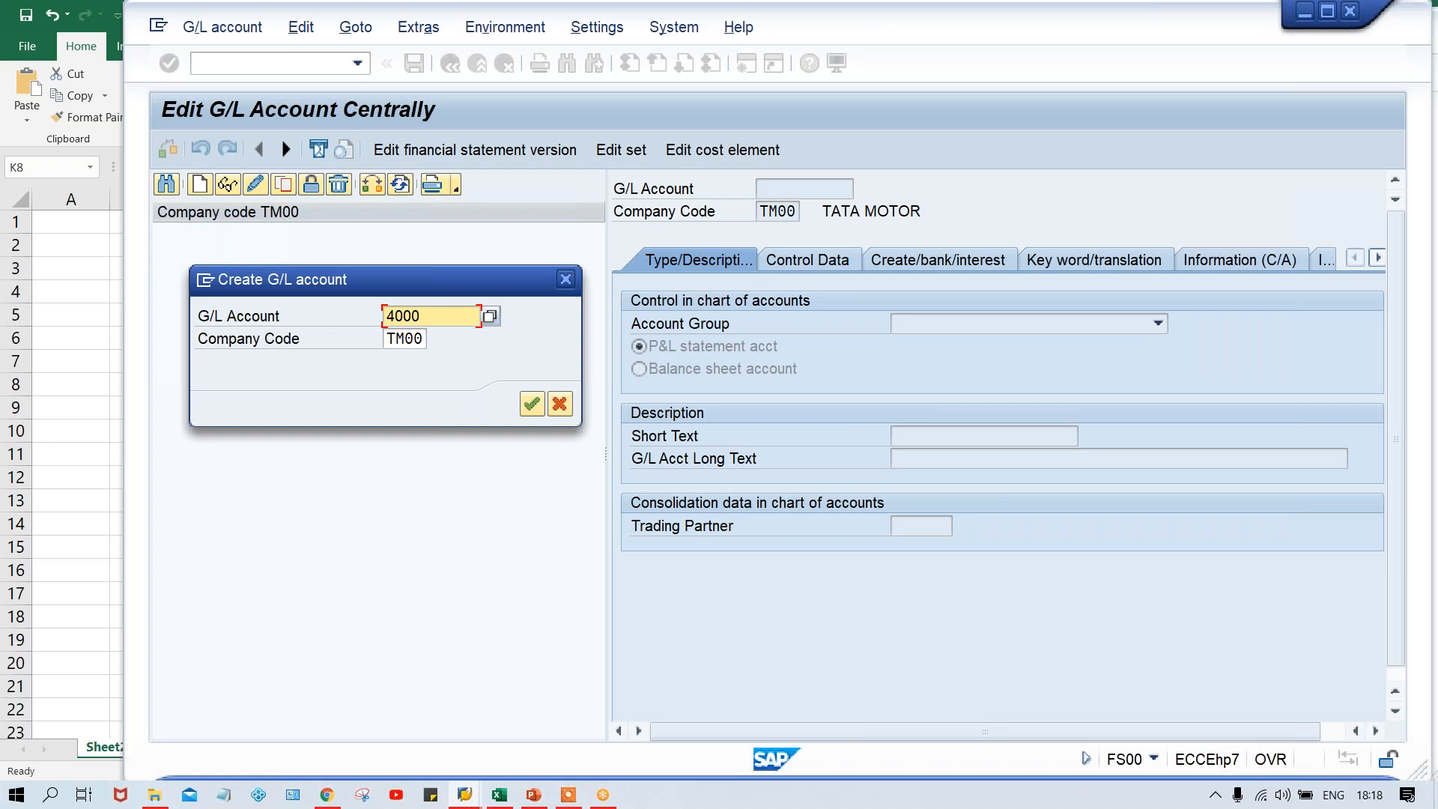
key(Return)
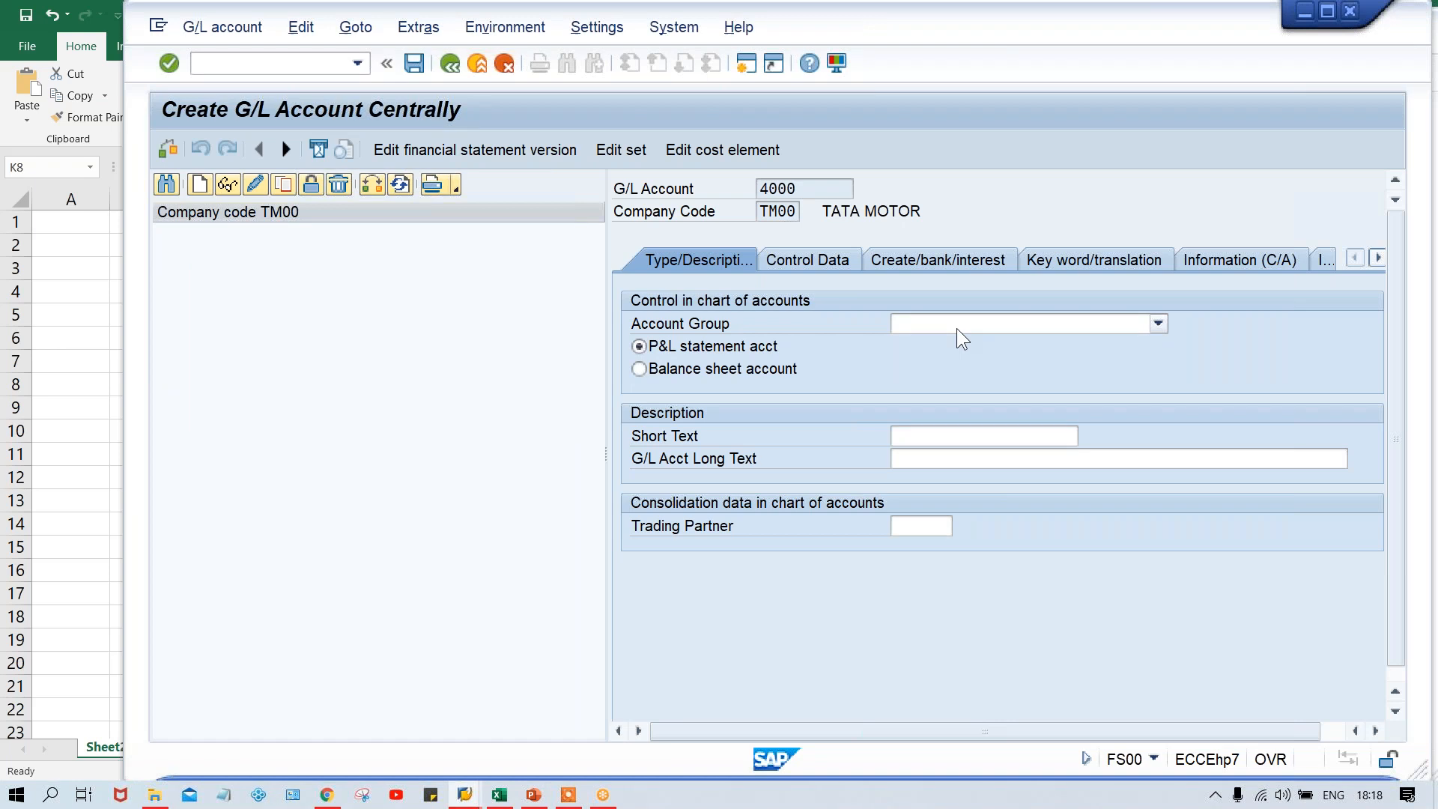
click(936, 326)
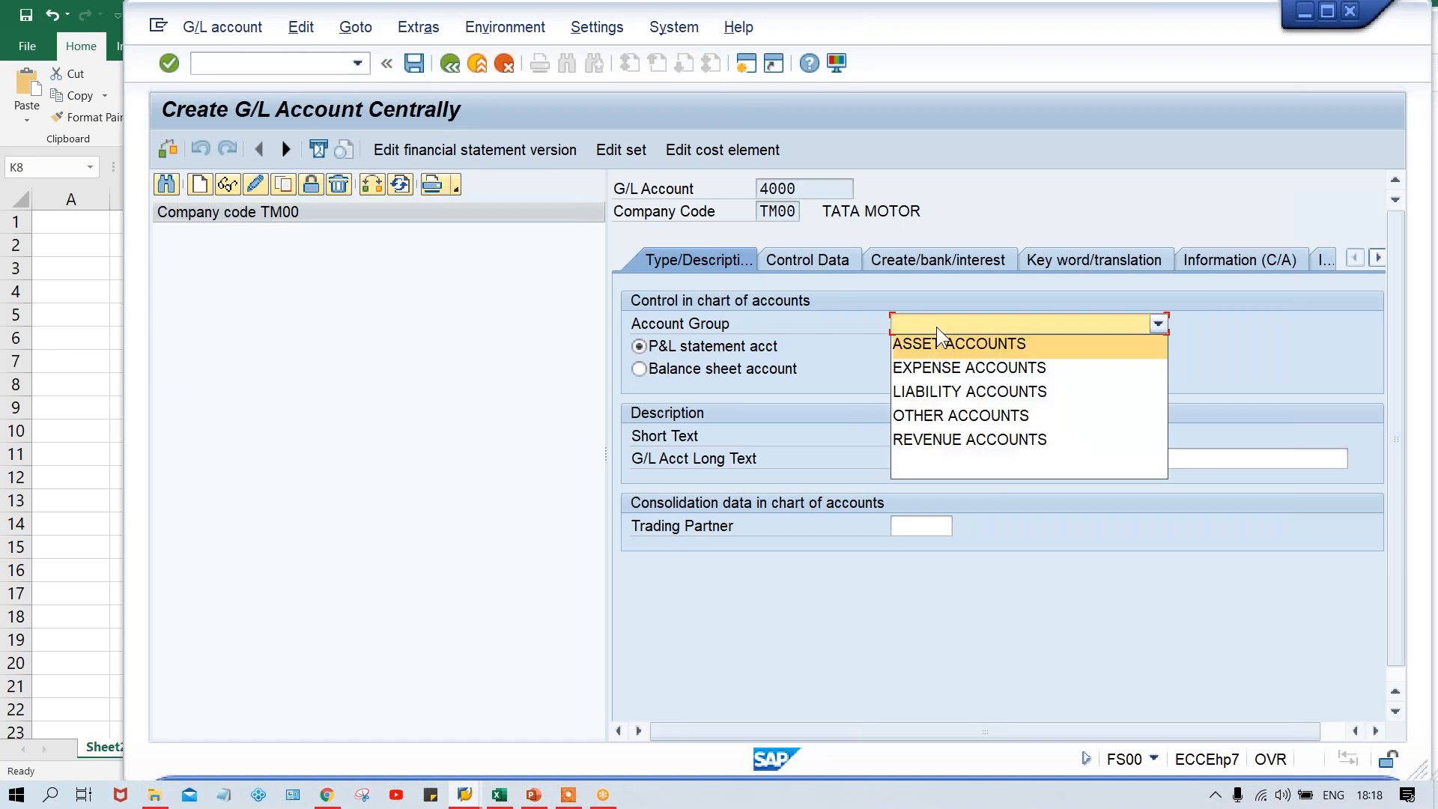
click(946, 370)
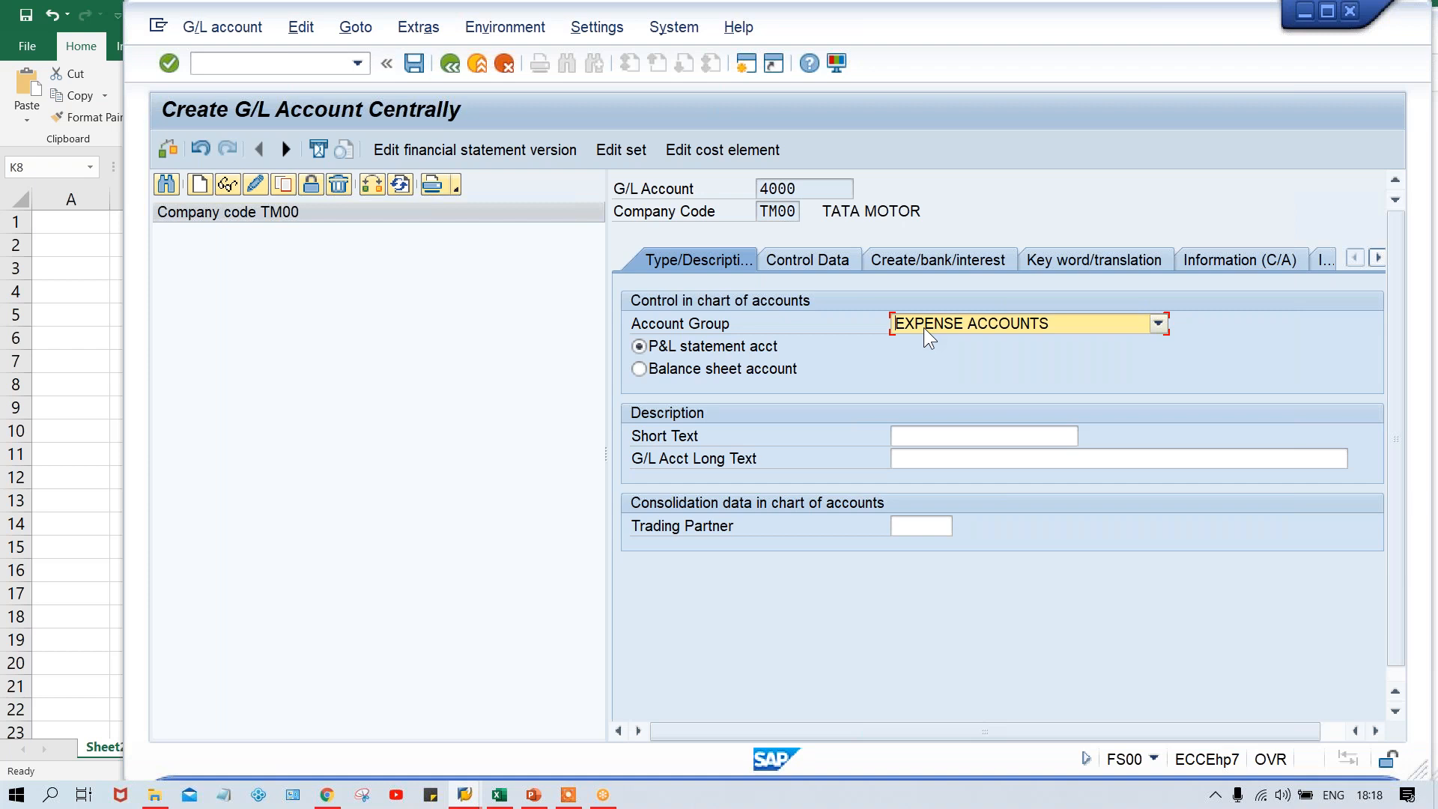
Try the LIABILITY ACCOUNTS group for account 4000 and check the LIAB number range in the OBD4 session.
click(925, 318)
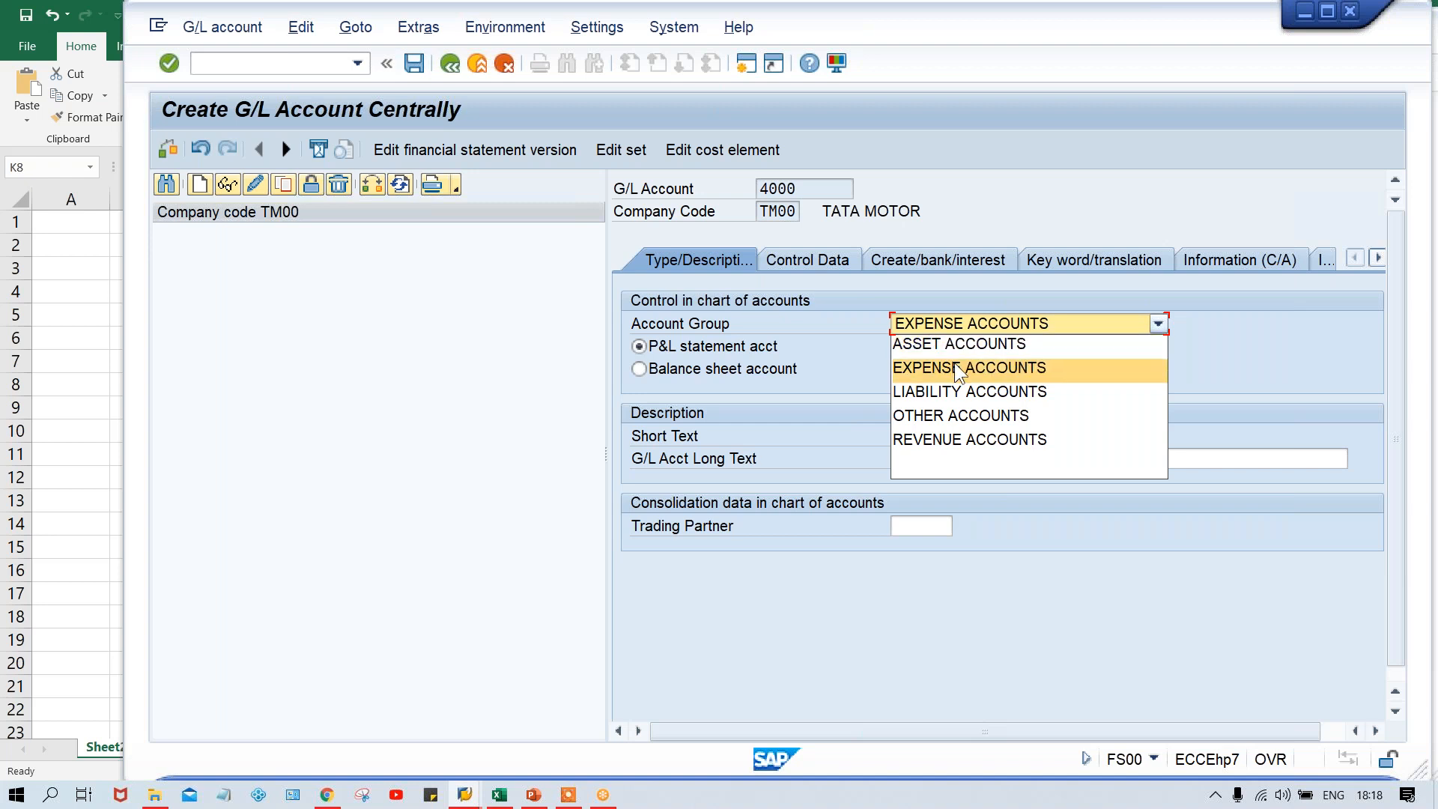
click(925, 393)
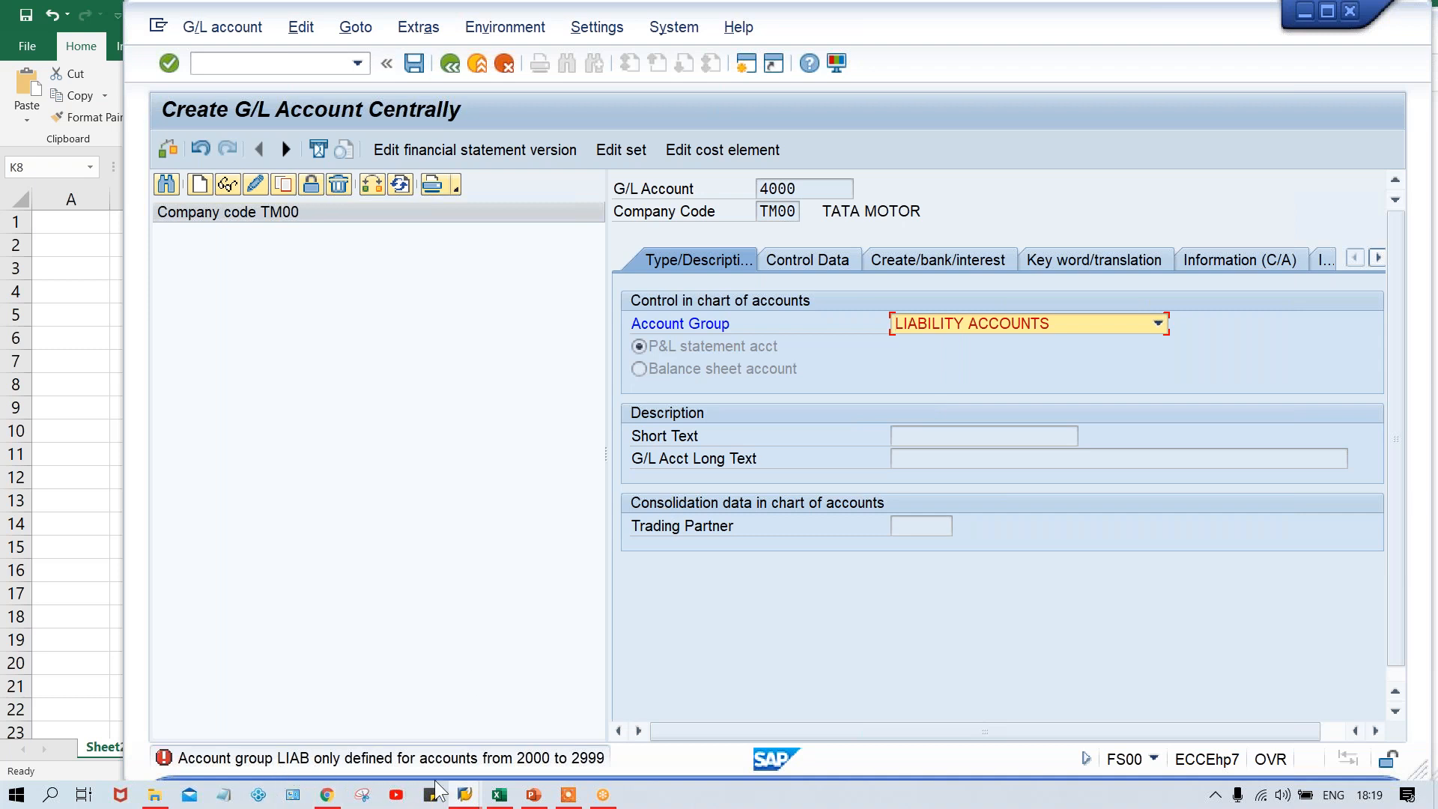
click(461, 797)
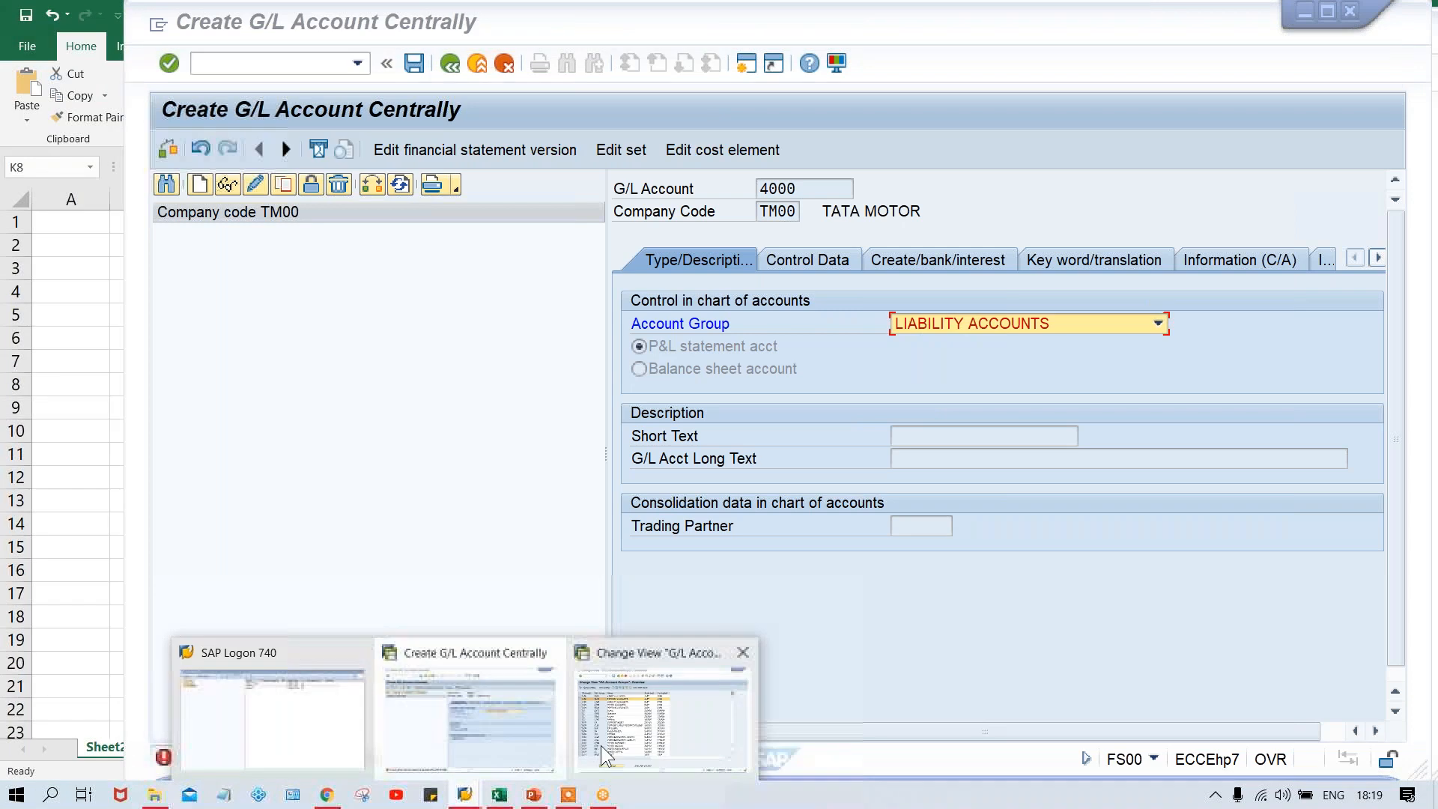
click(601, 744)
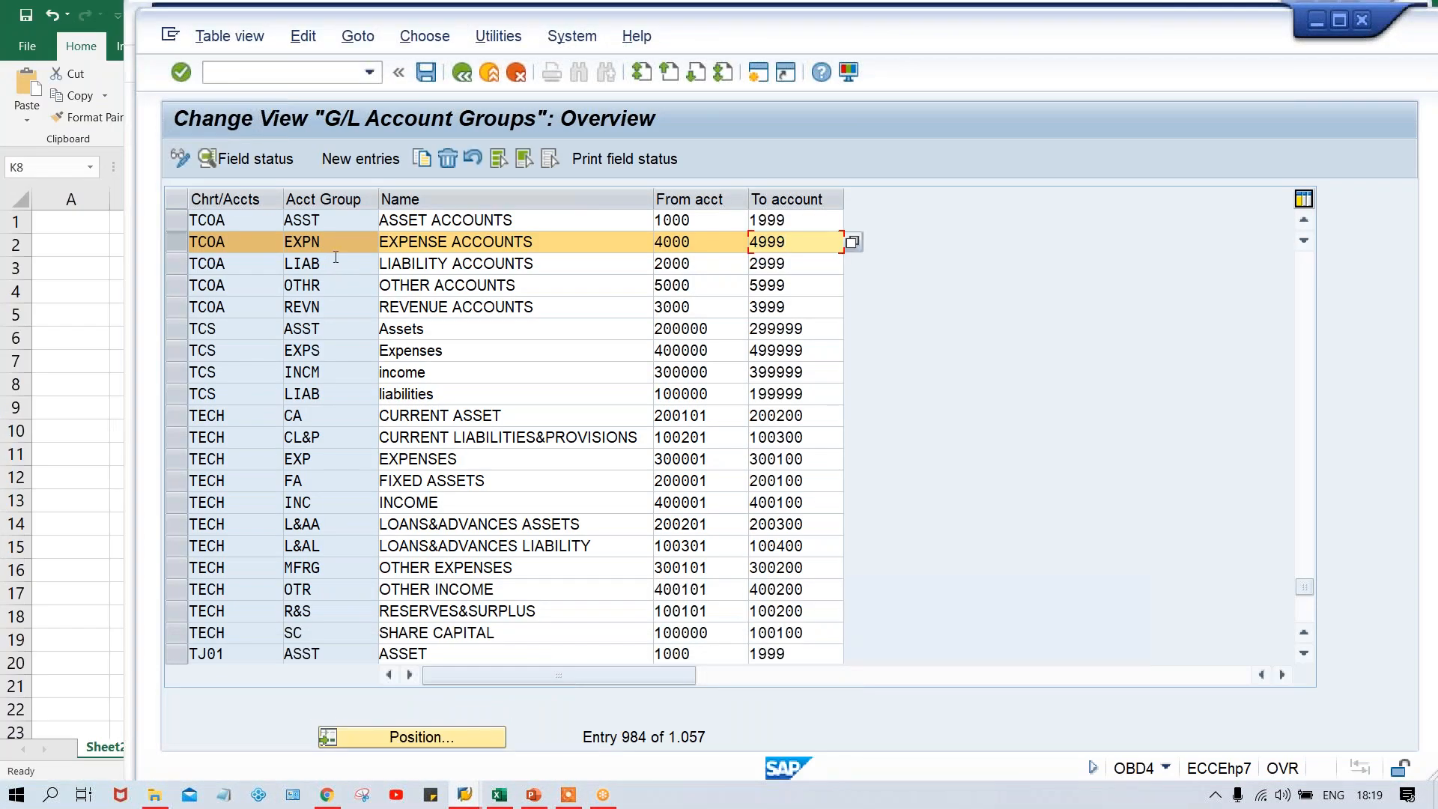
double_click(336, 257)
click(572, 264)
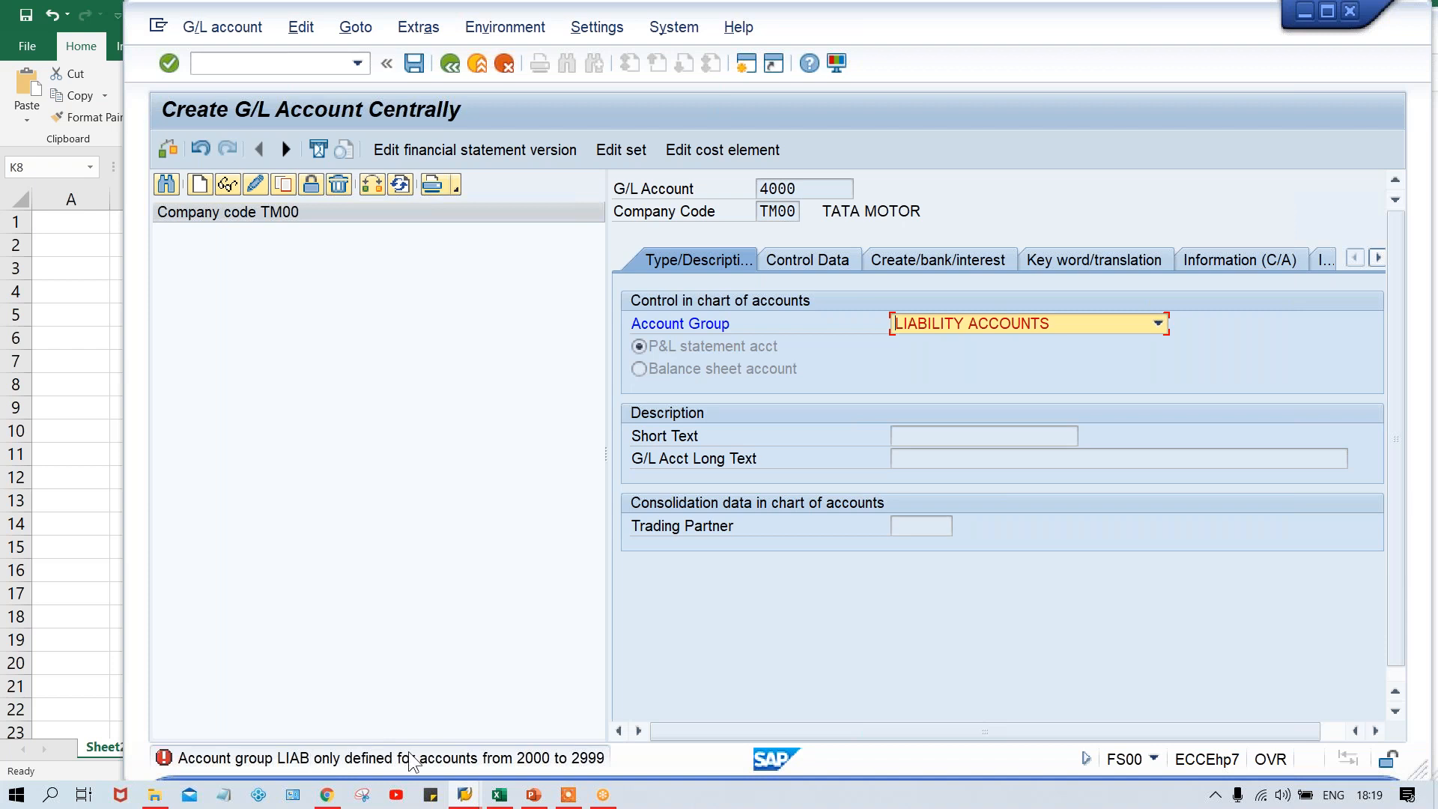
Check the G/L account number in the FS00 session and change the account group back to EXPENSE ACCOUNTS.
drag(799, 189, 731, 193)
click(811, 192)
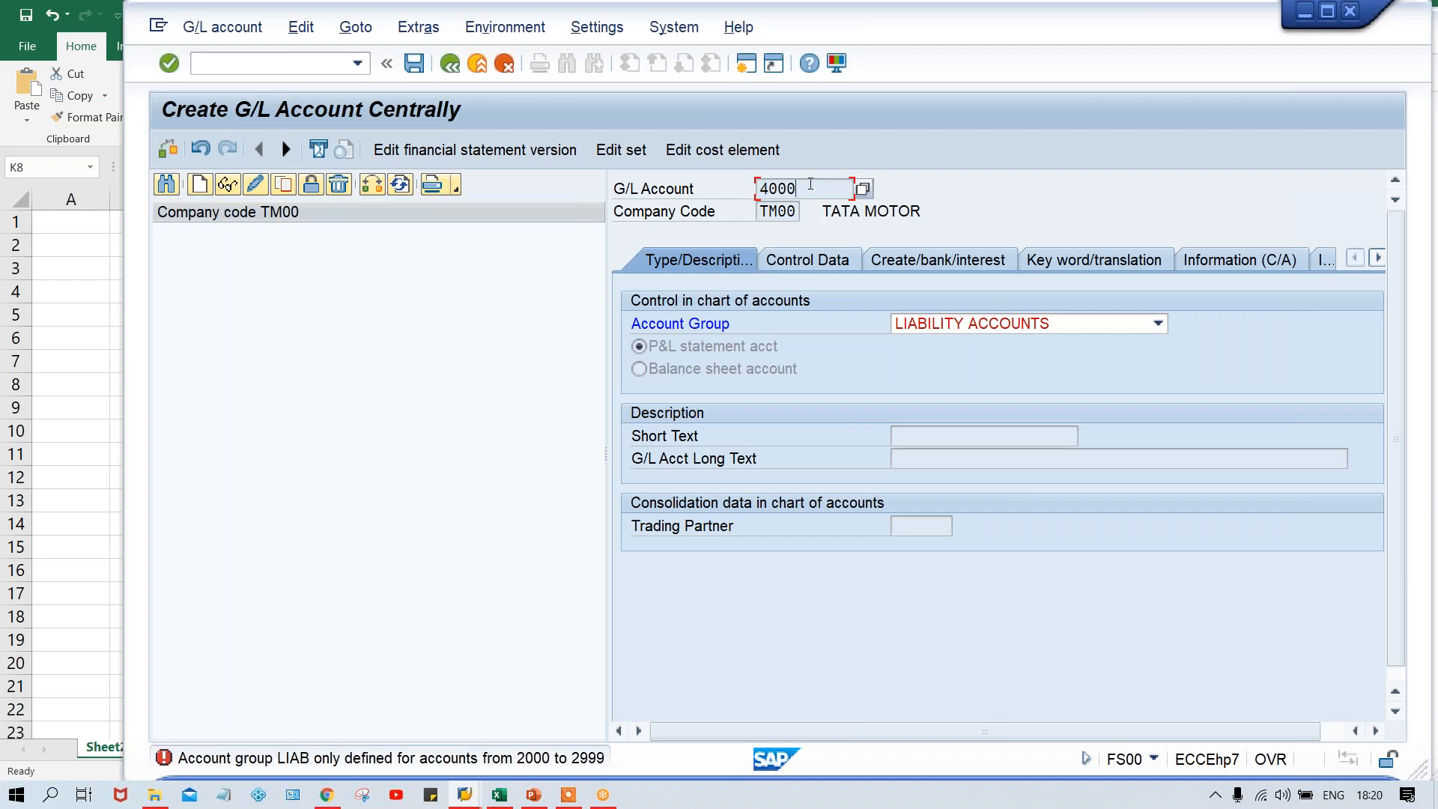
drag(801, 187, 737, 190)
click(920, 325)
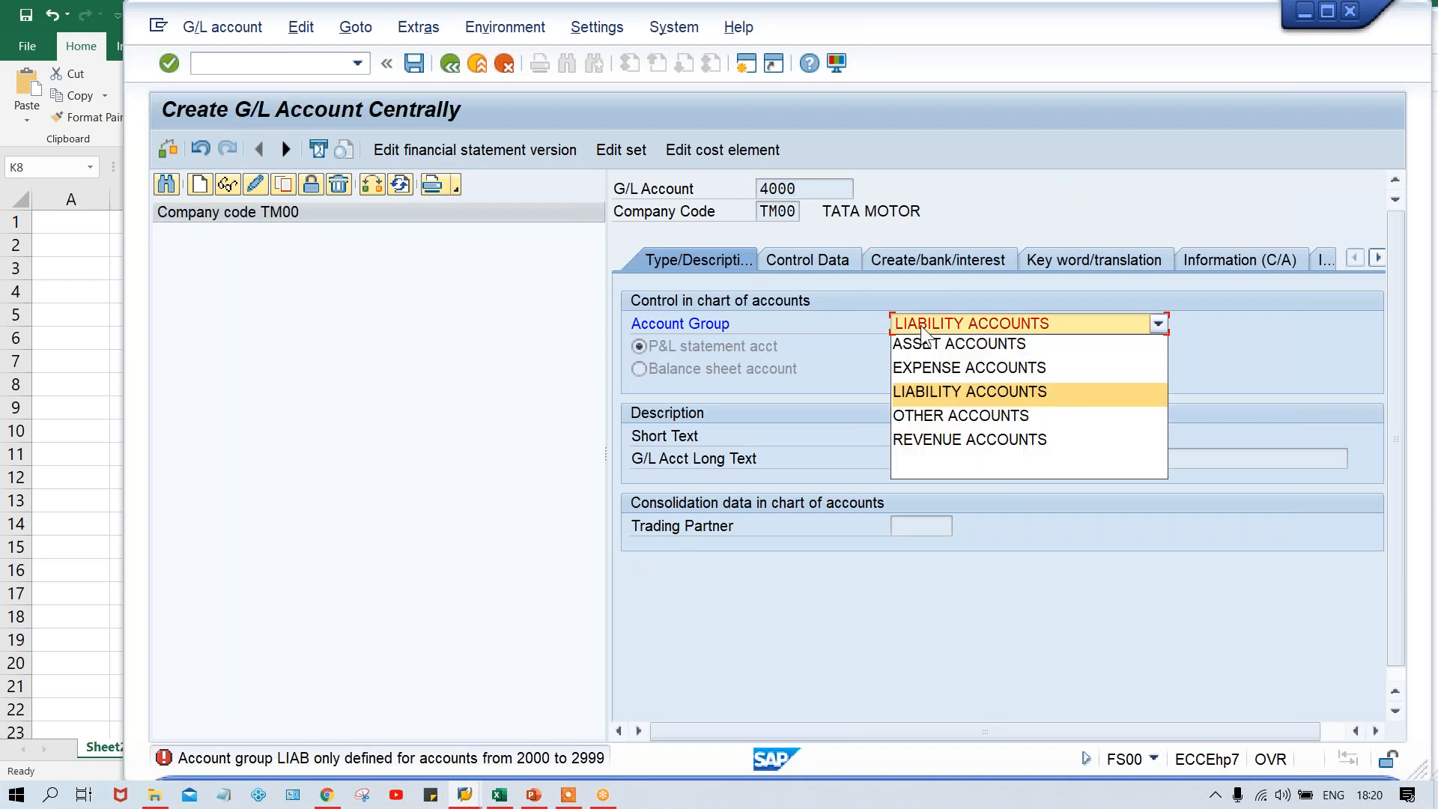
click(807, 184)
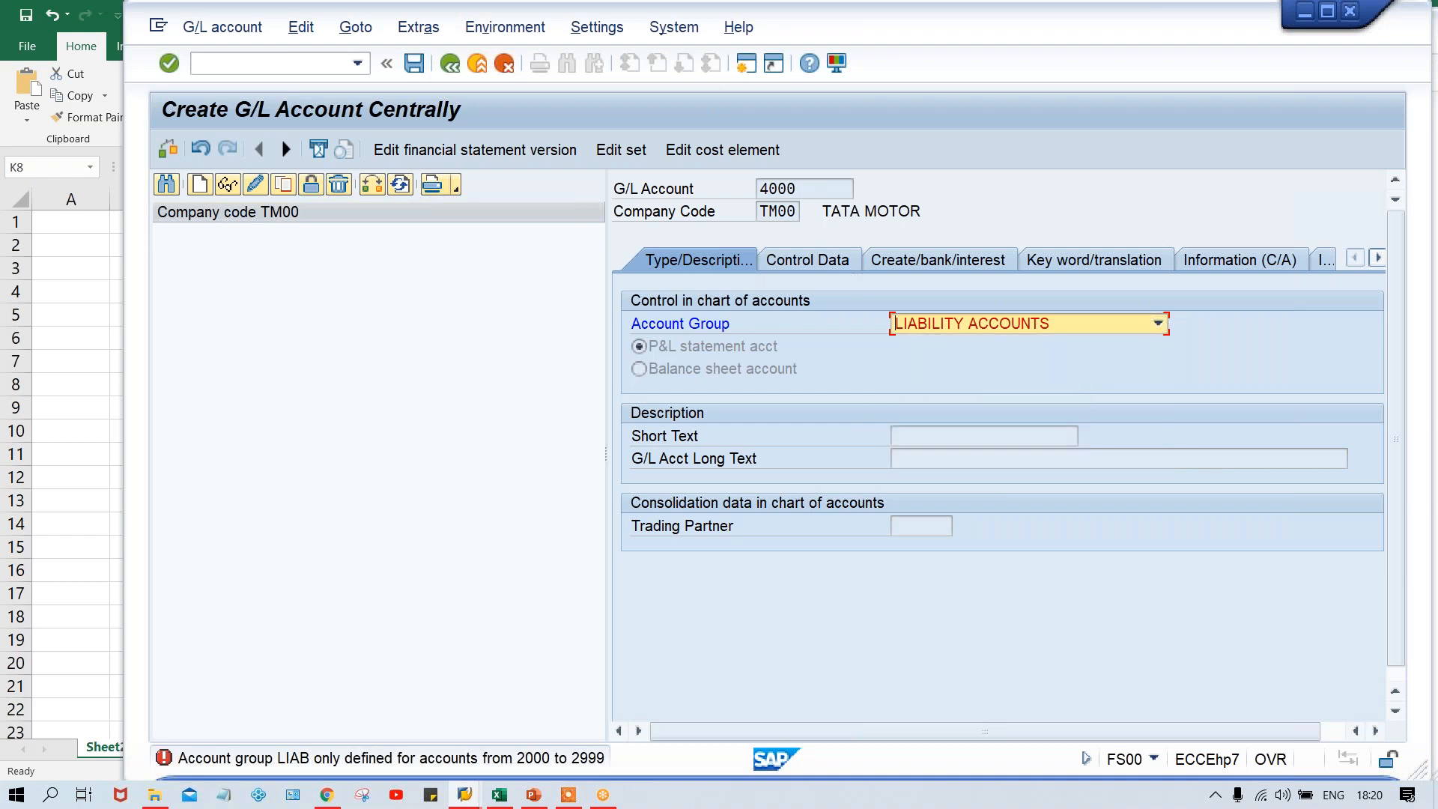
click(932, 323)
click(915, 367)
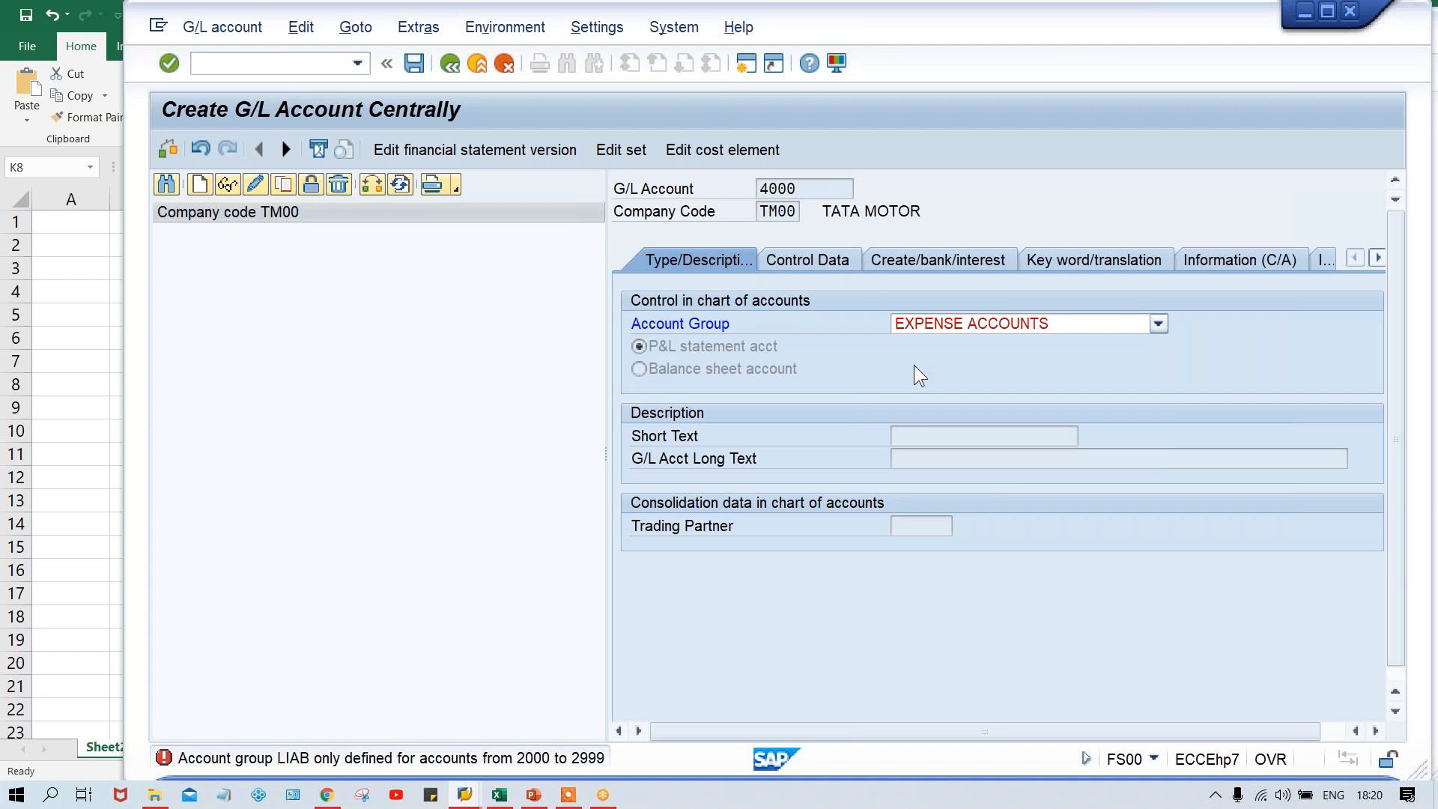
Try assigning account 4000 to the OTHER ACCOUNTS group and check its account number.
click(946, 317)
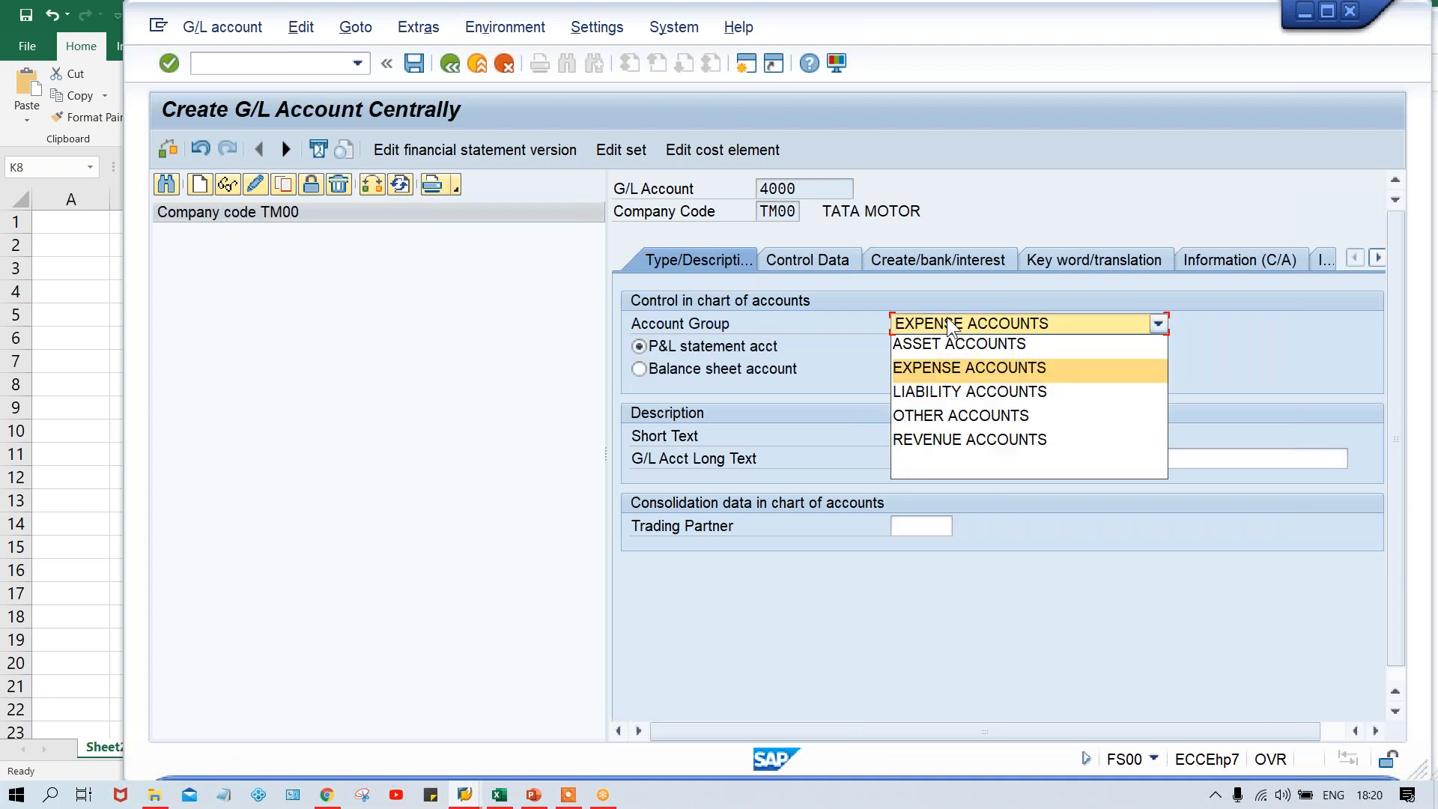
click(939, 421)
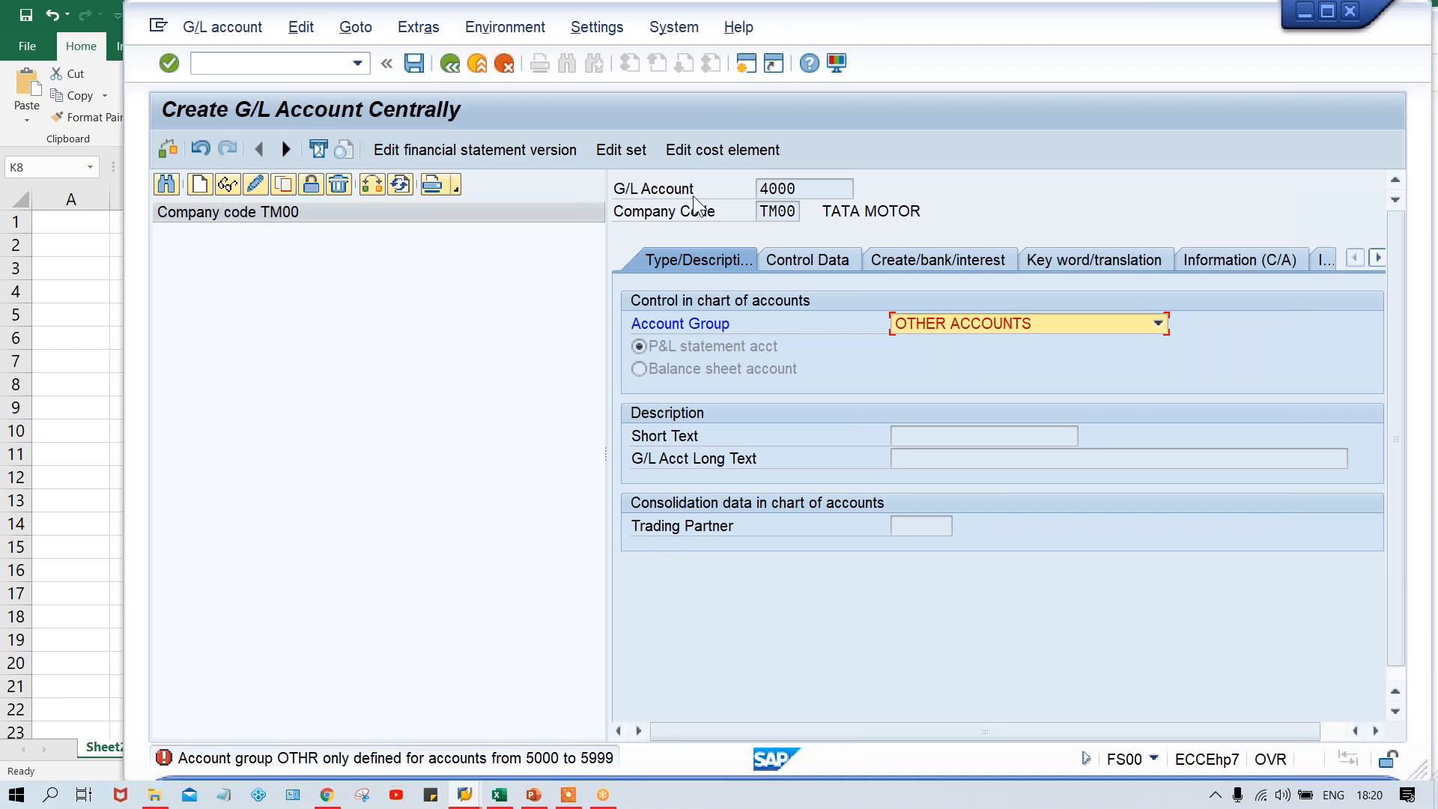
click(811, 188)
drag(811, 188, 713, 188)
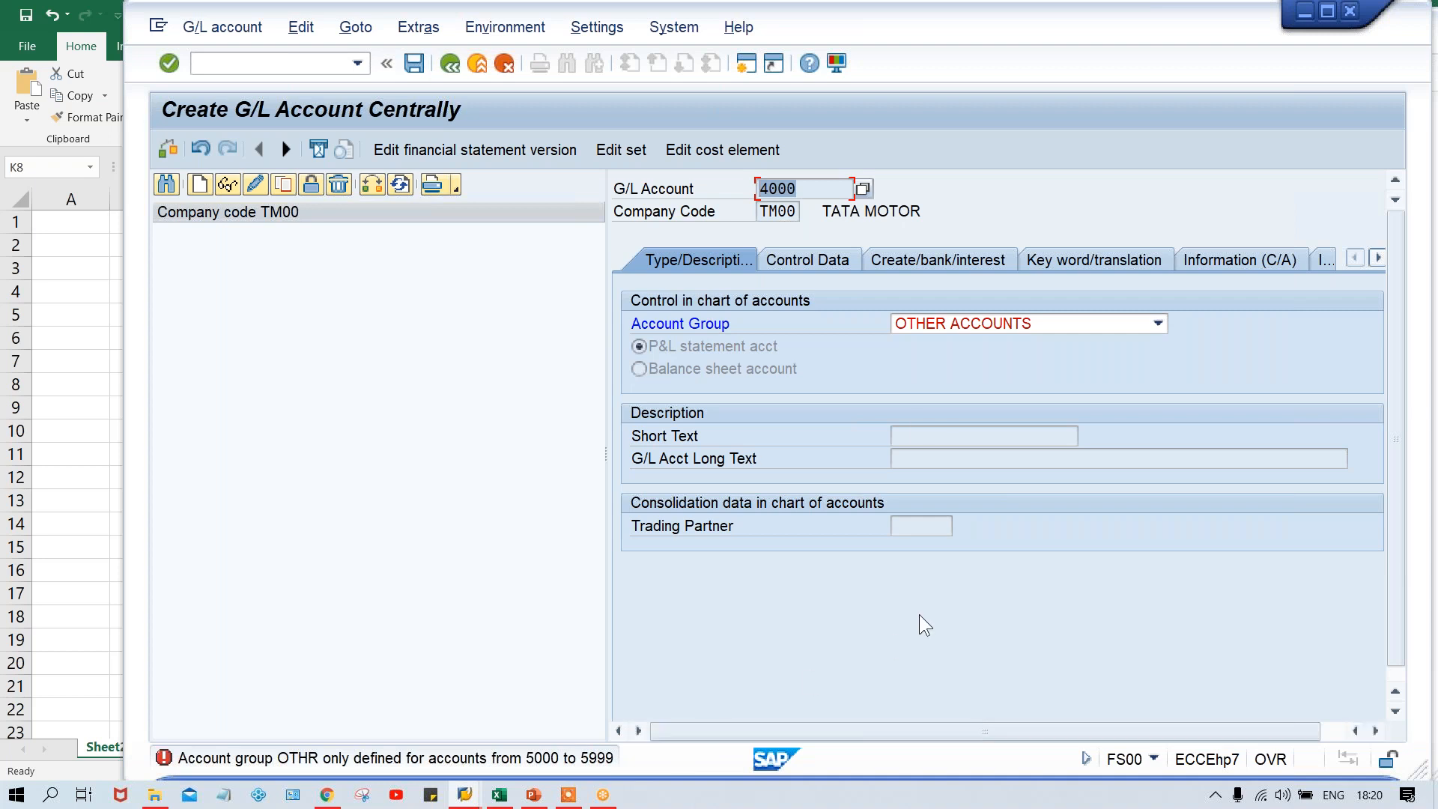
Set the account group of G/L account 4000 to EXPENSE ACCOUNTS.
click(954, 317)
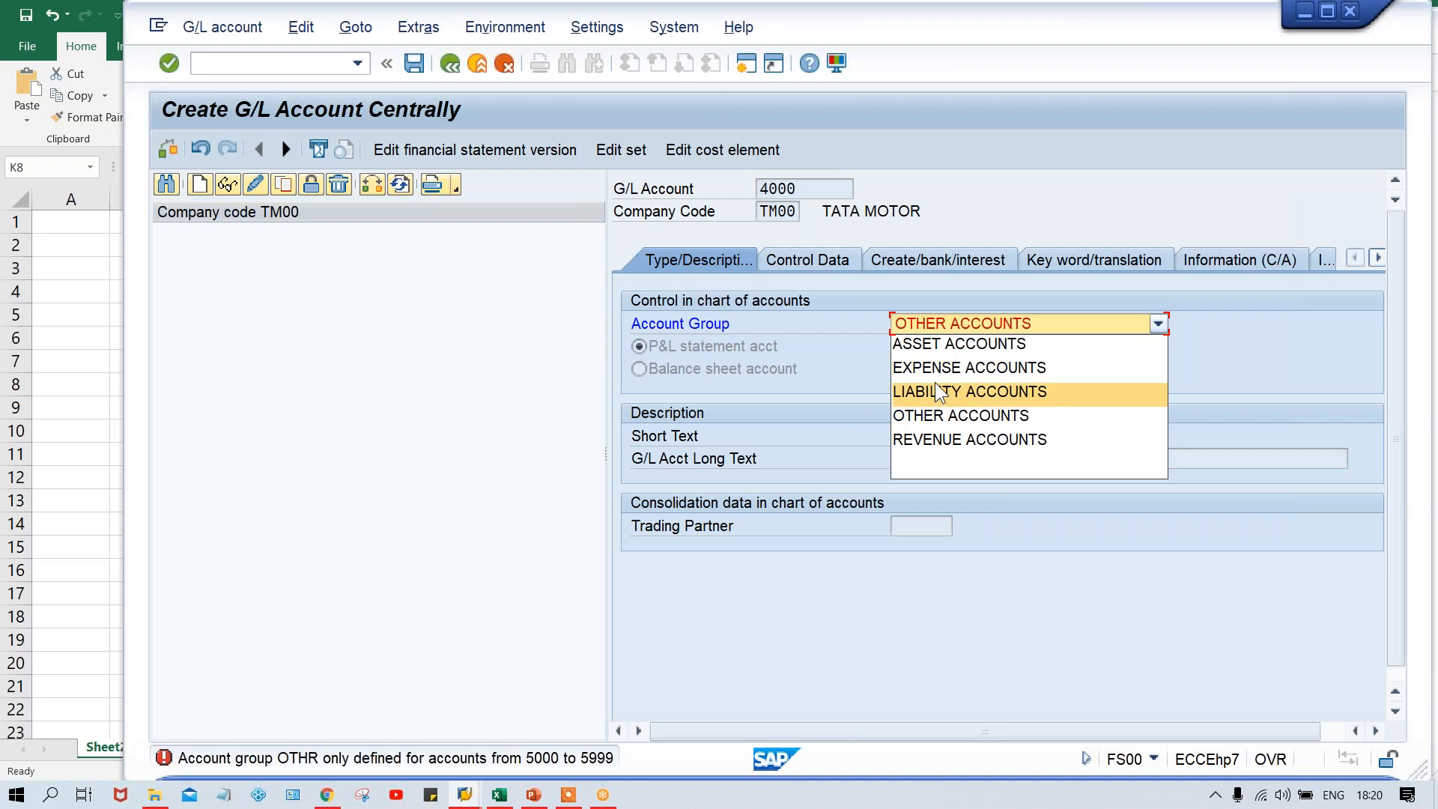
click(930, 358)
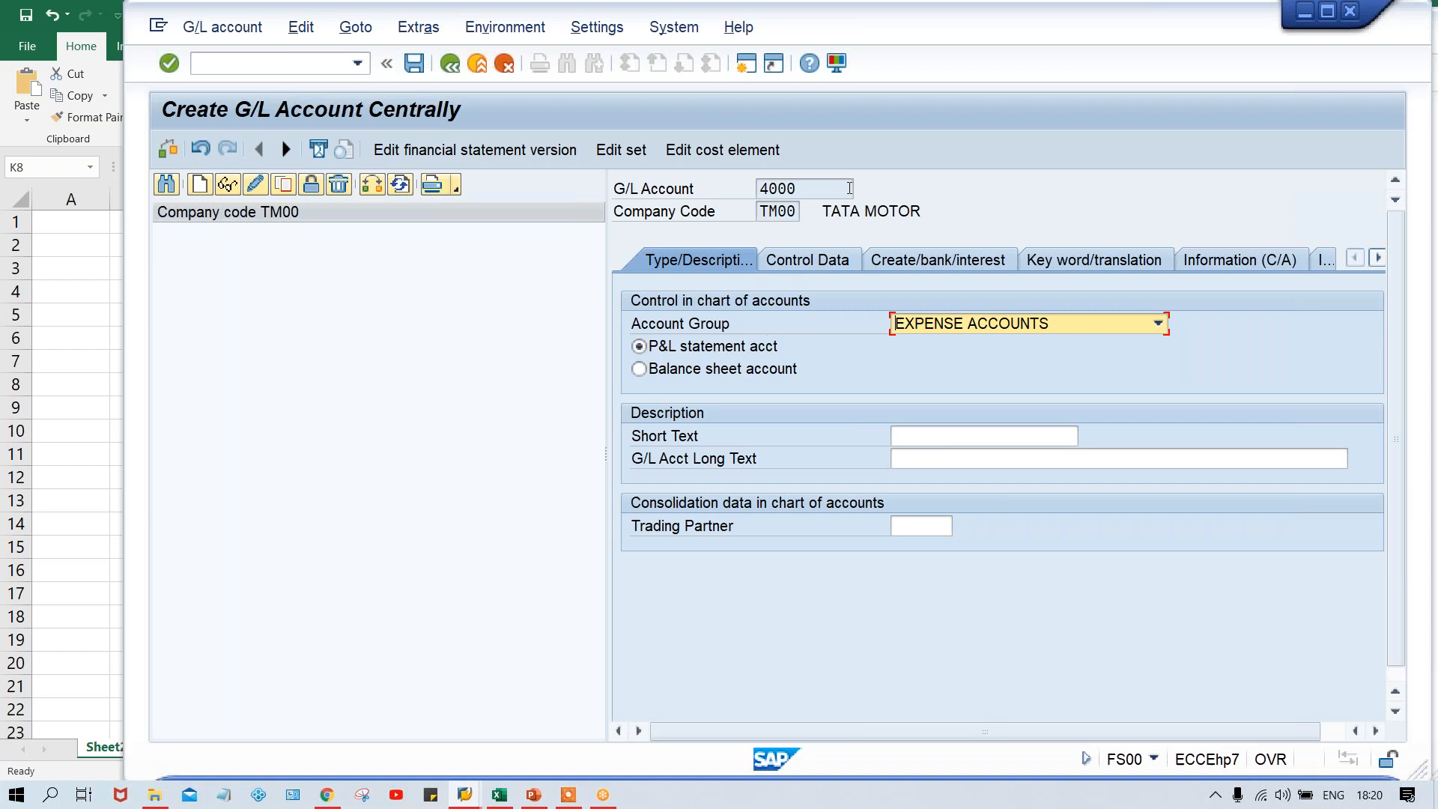
click(809, 183)
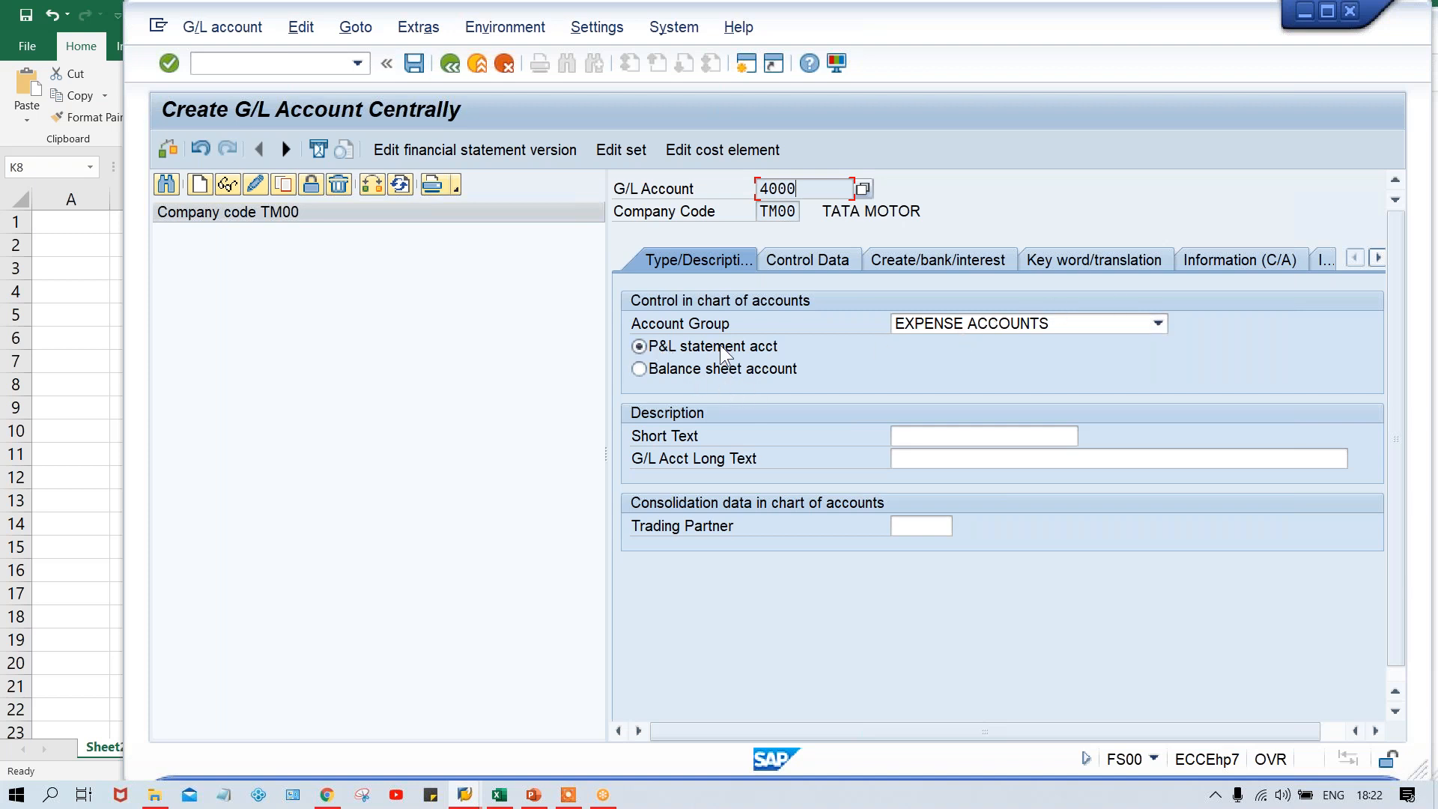
Enter RENT ACT. as the short text of G/L account 4000.
click(908, 440)
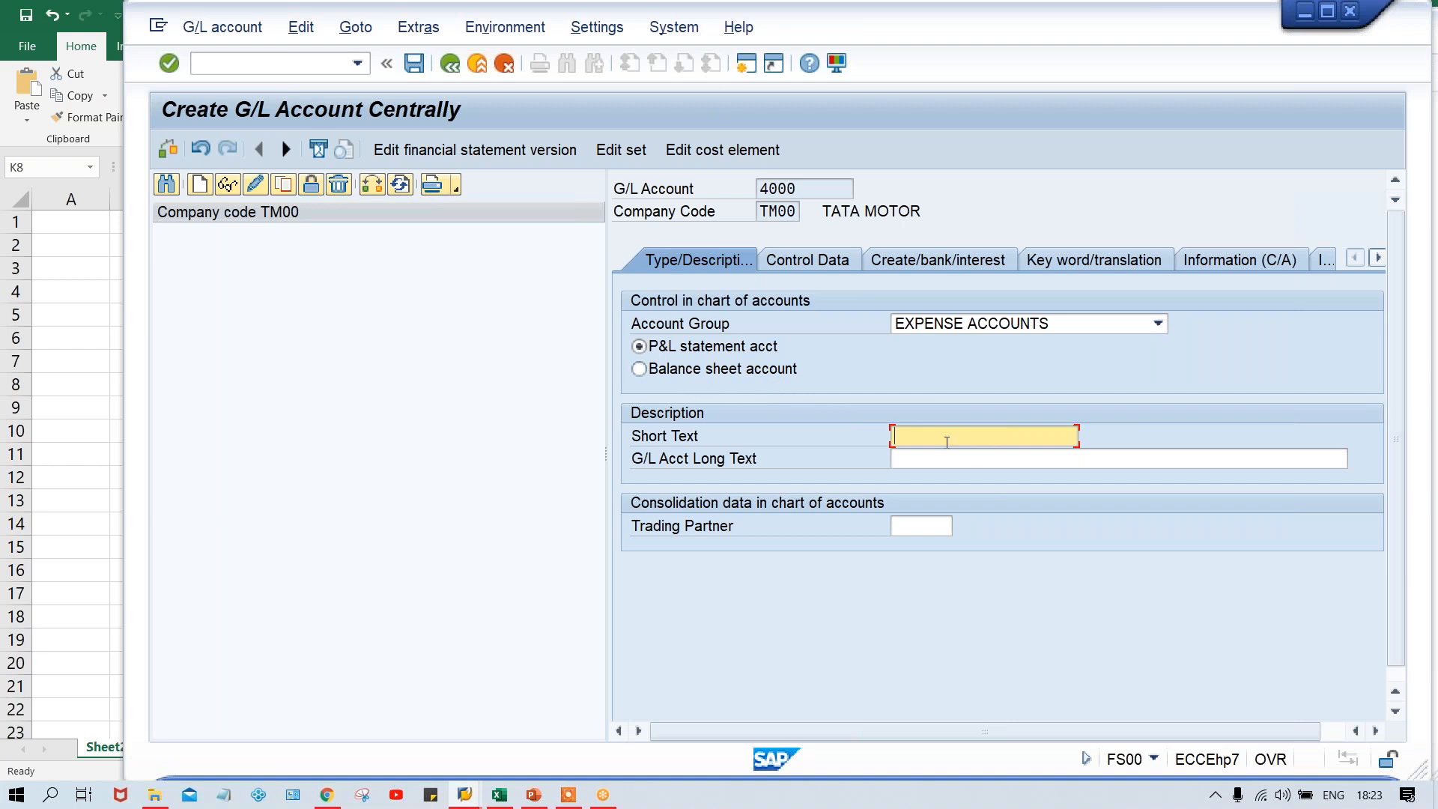
text(RE)
key(Down)
key(Down)
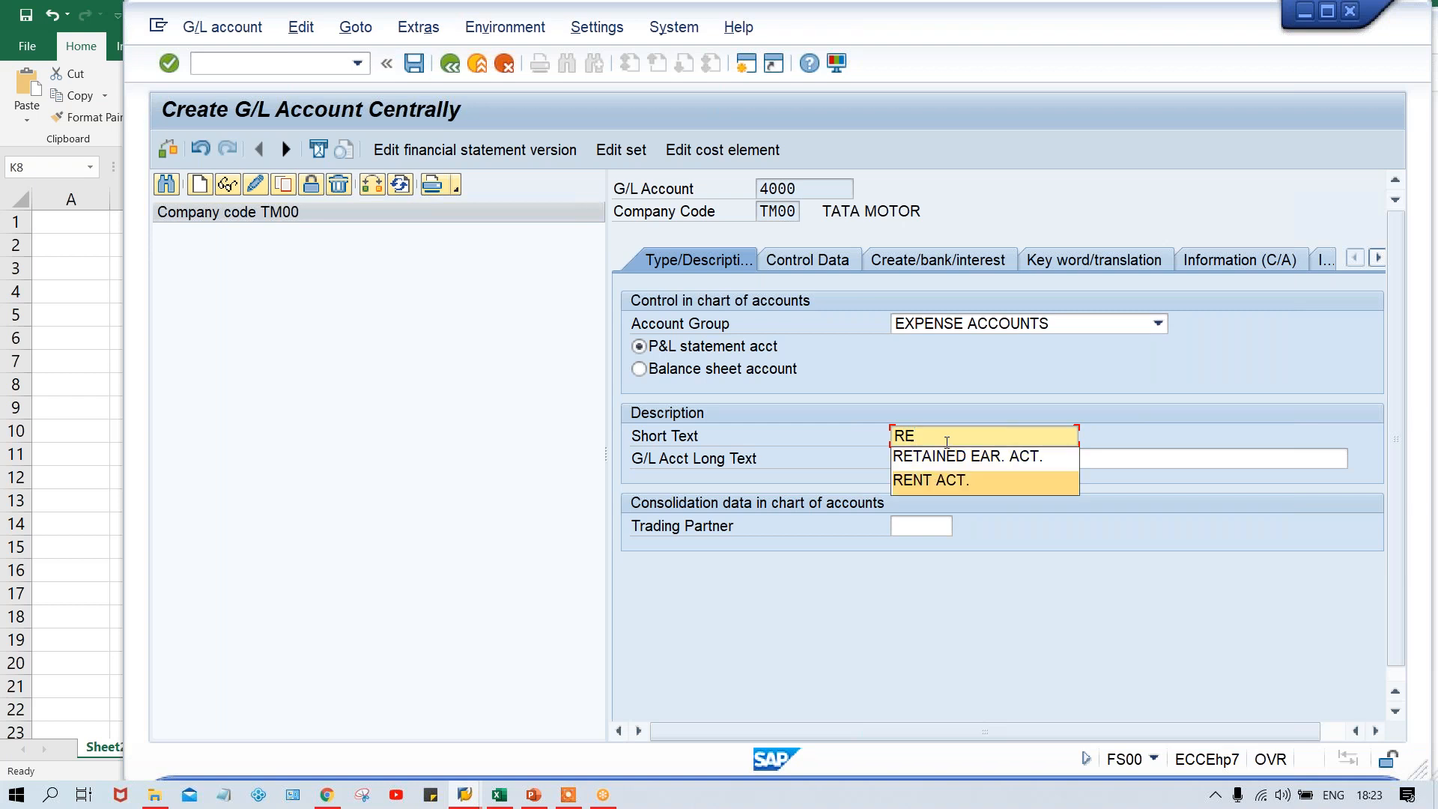
key(Return)
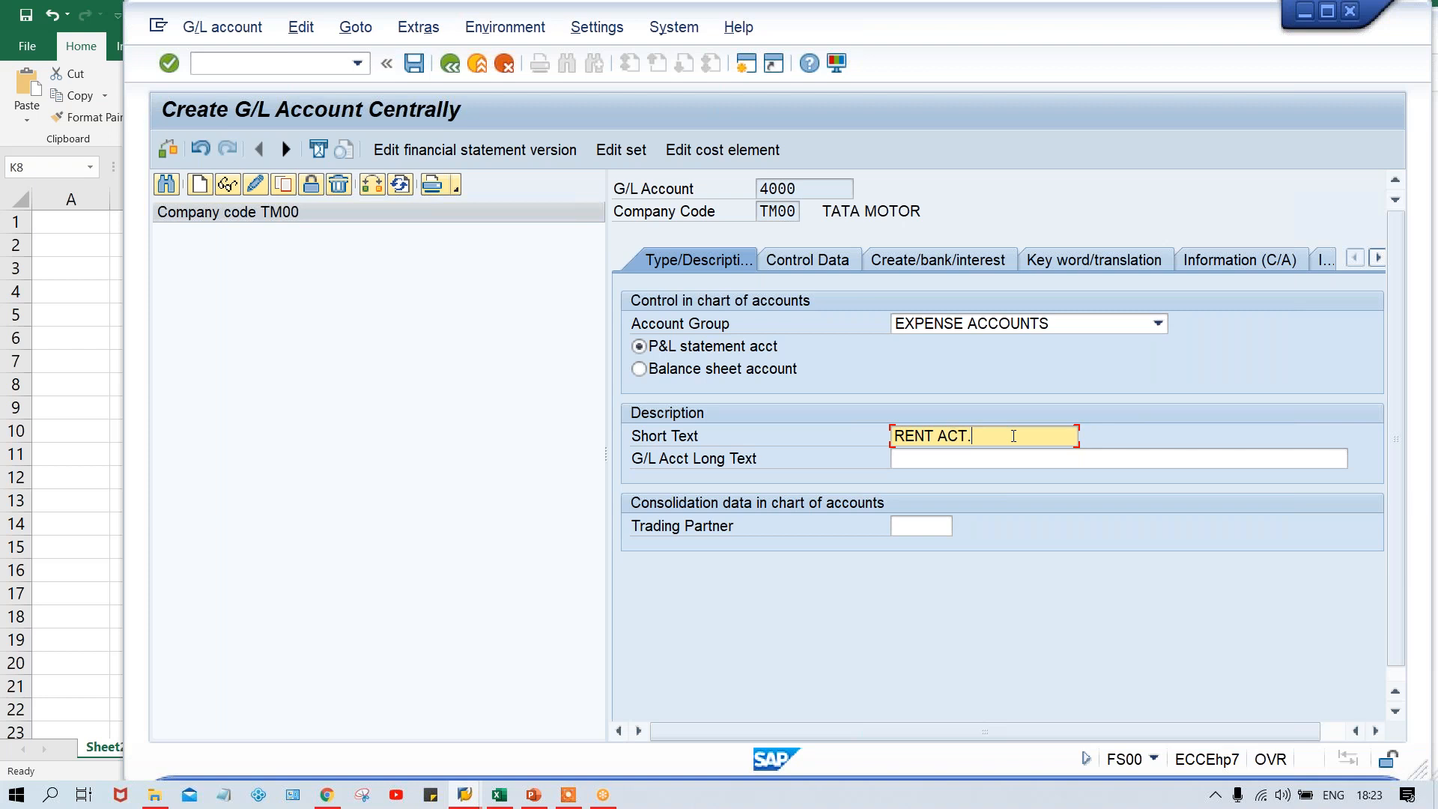
drag(973, 438, 882, 444)
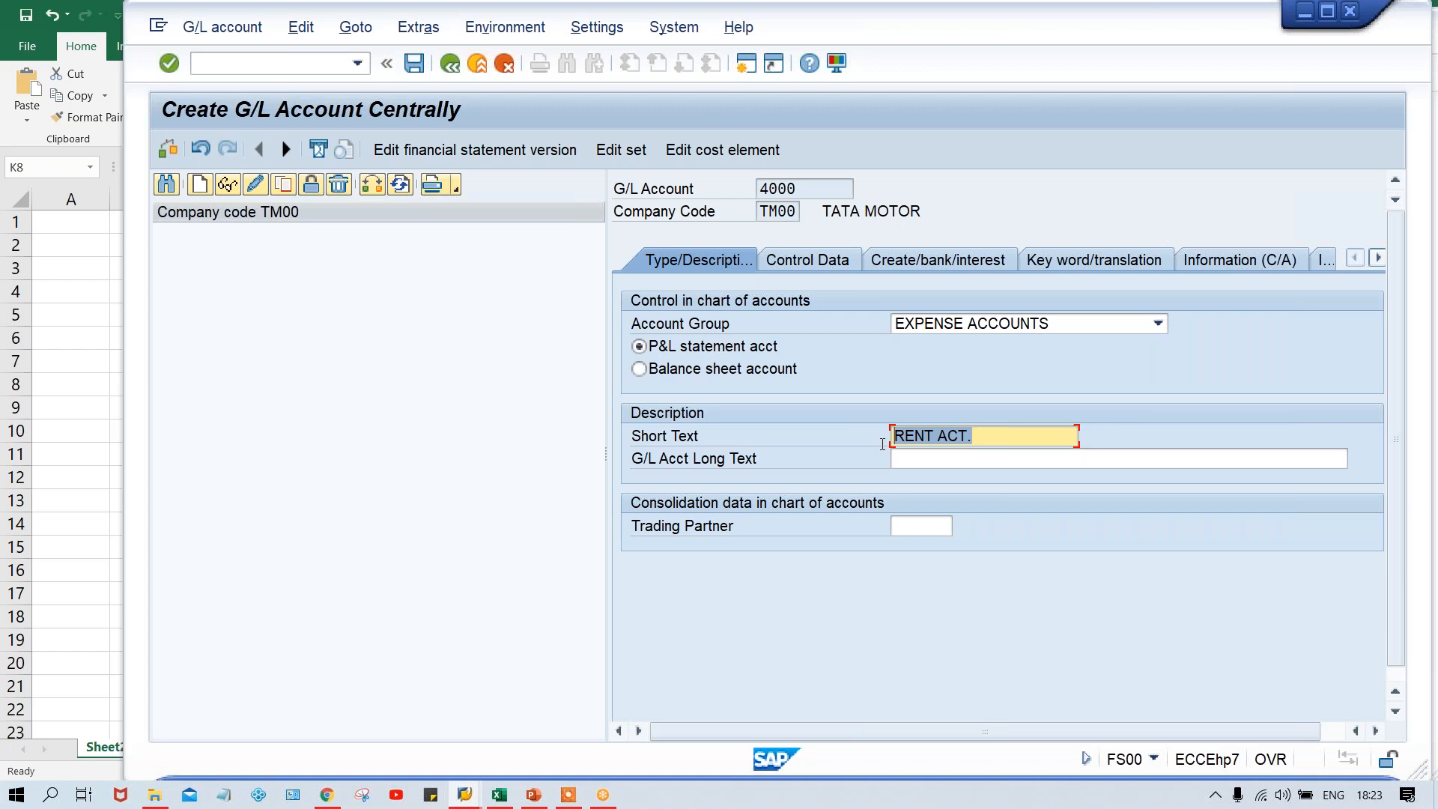
click(943, 462)
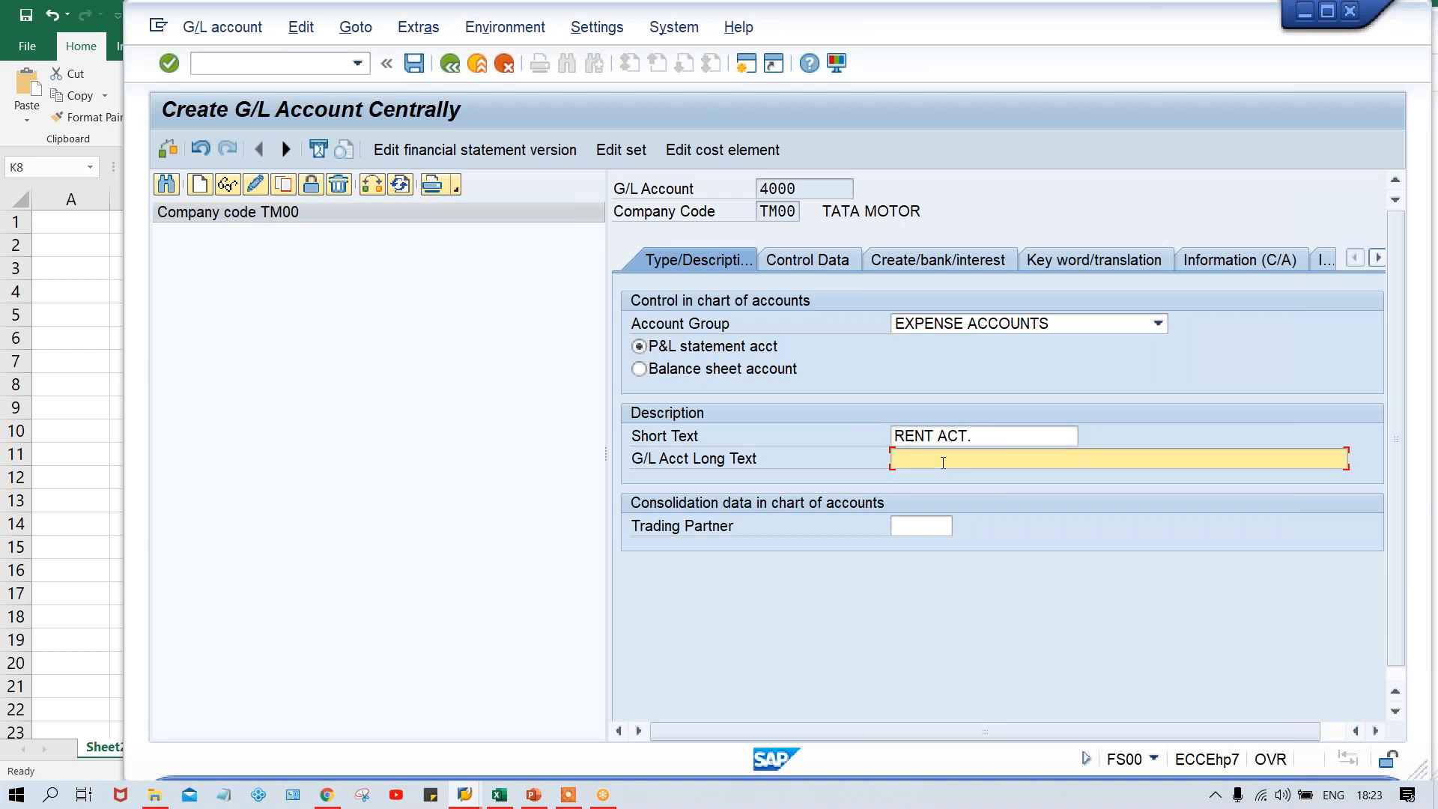
click(993, 437)
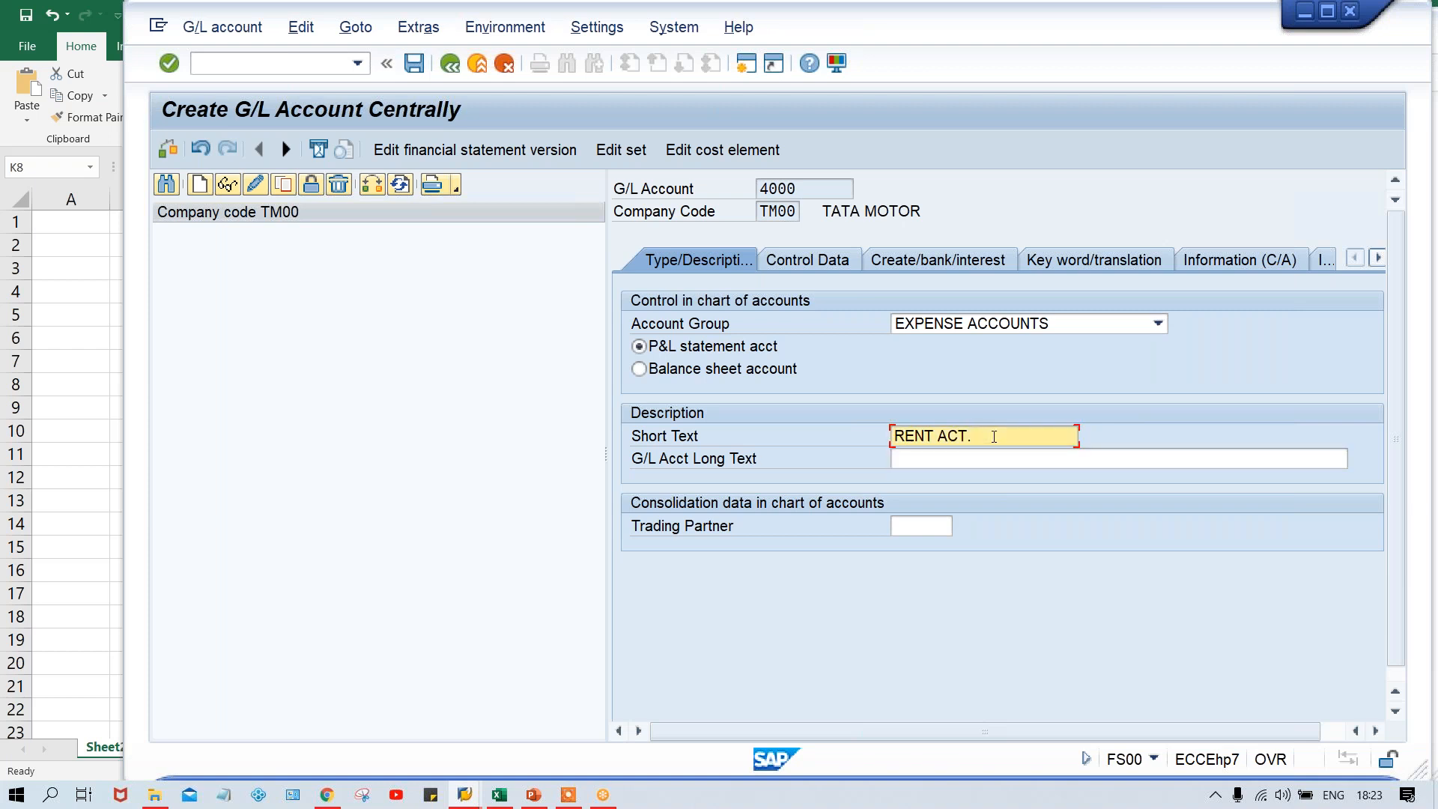
Enter RENT ACT. as the G/L account long text of account 4000.
key(Left)
click(961, 457)
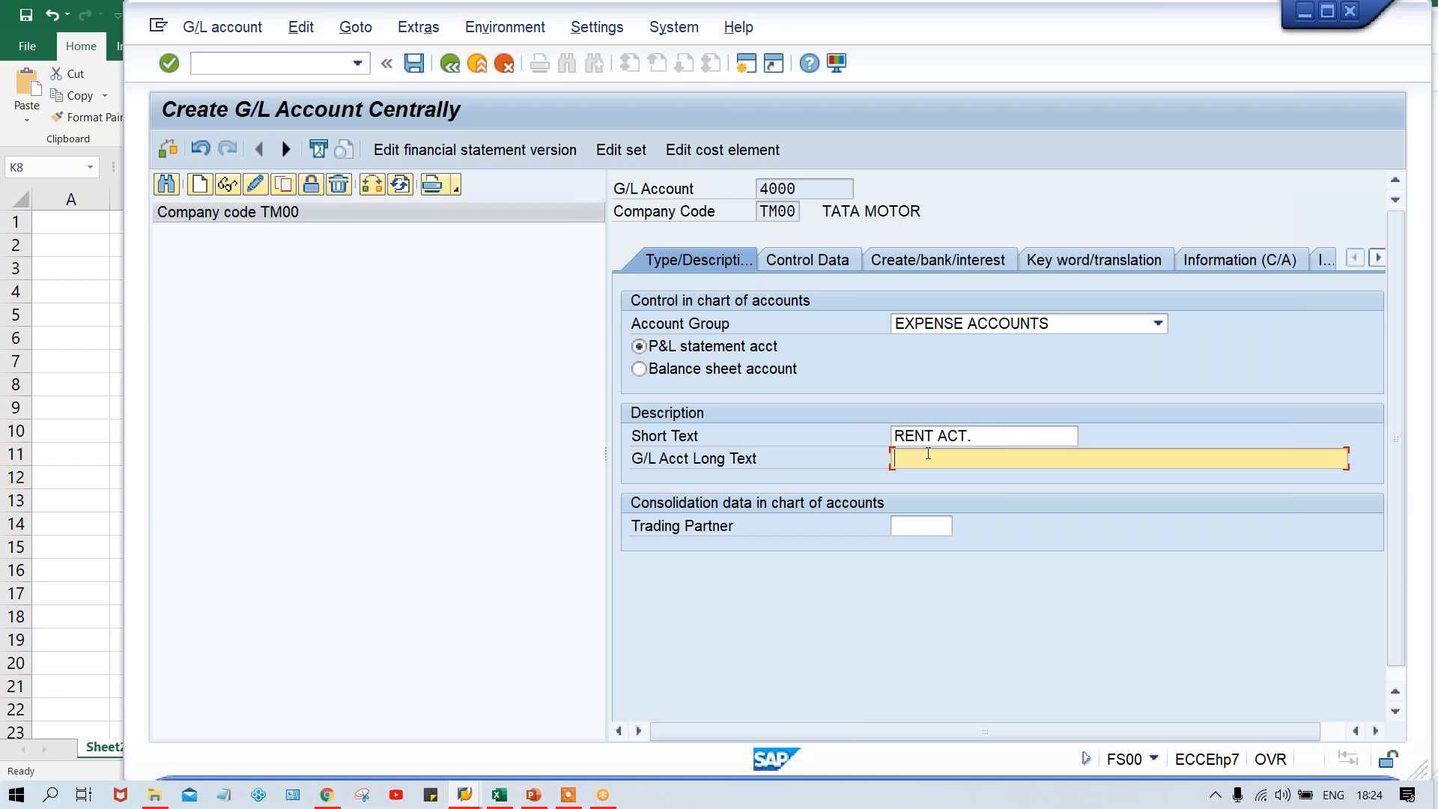
text(RE)
key(Down)
key(Down)
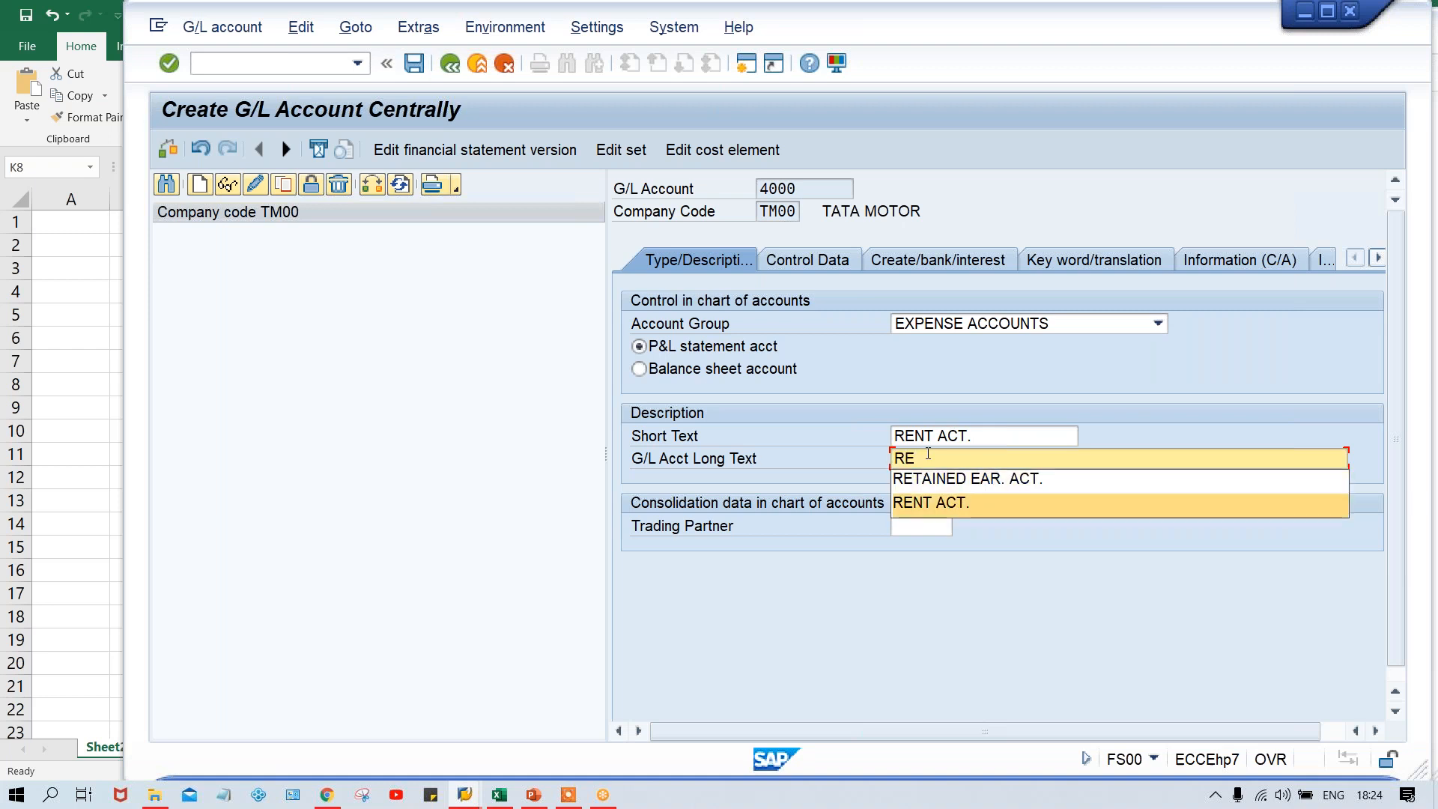
key(Return)
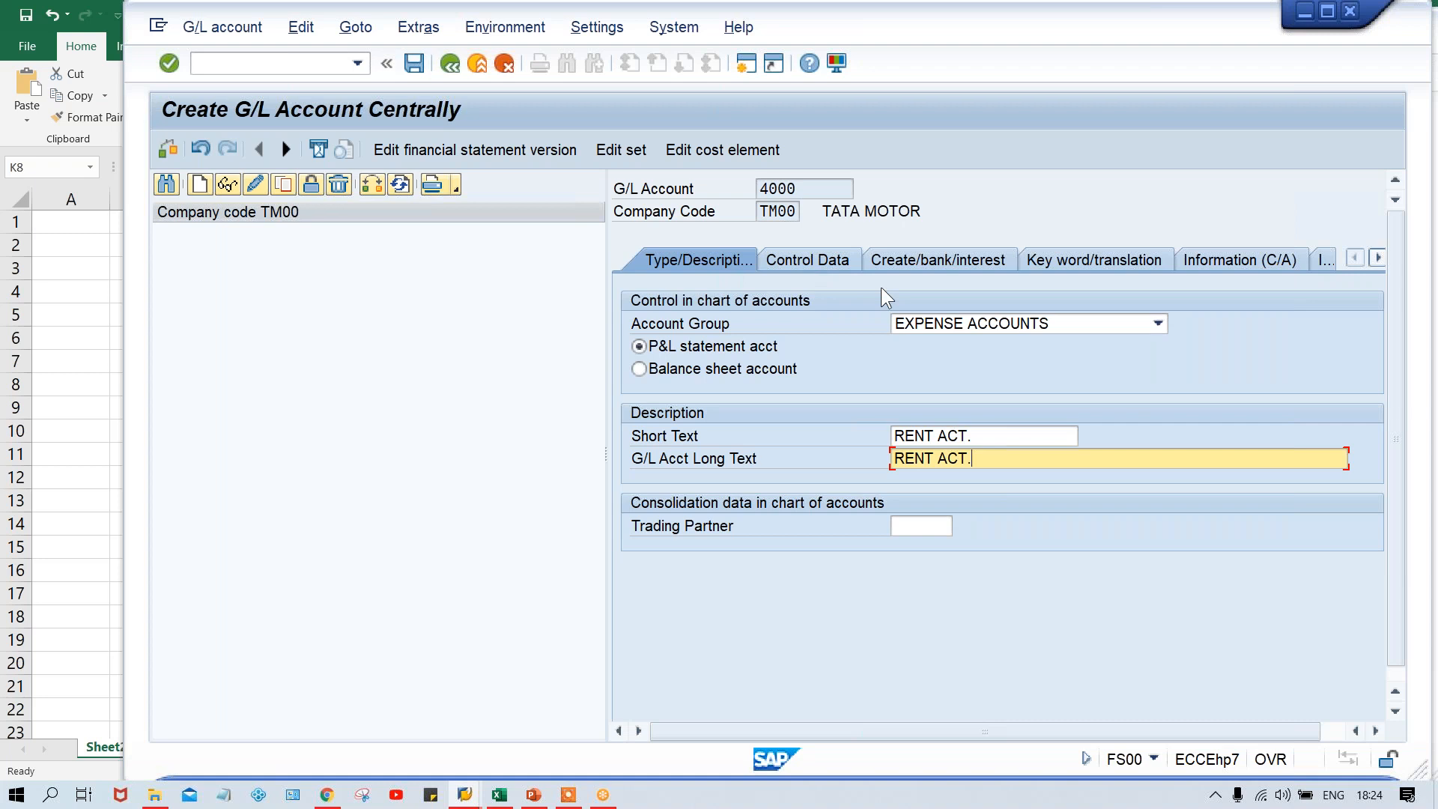
key(Return)
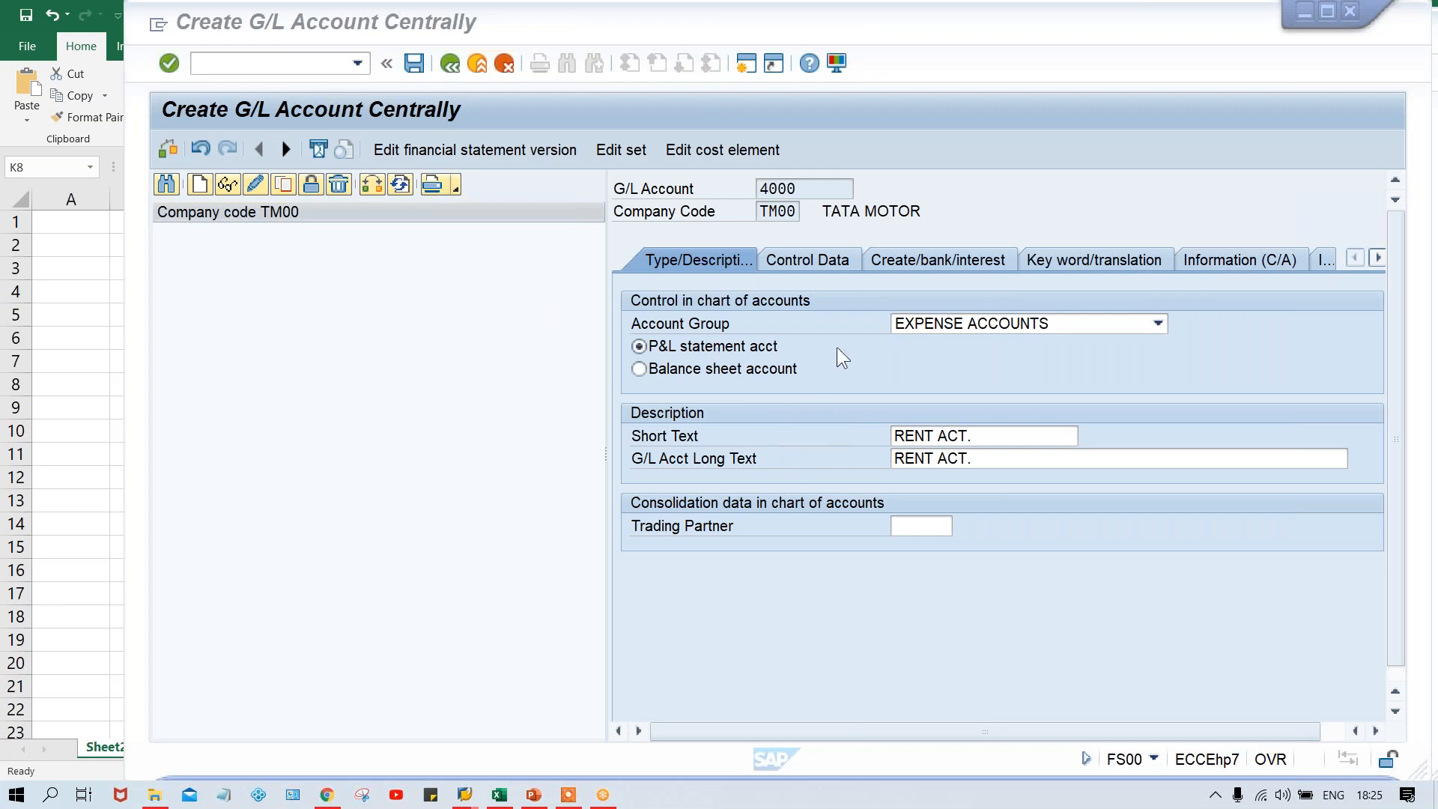
Review the description texts of account 4000 and check its company code and account currency in the control data.
click(1242, 261)
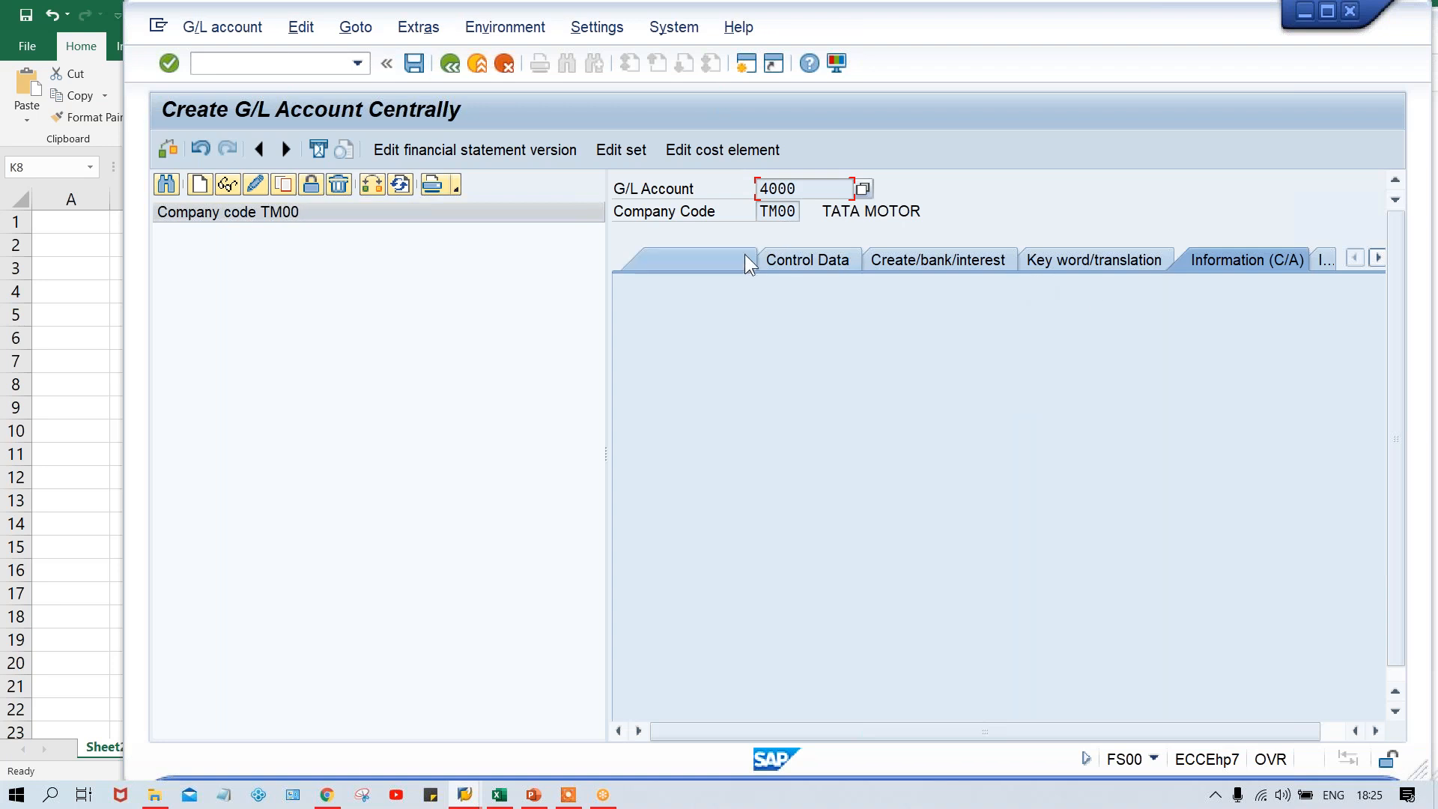
click(702, 263)
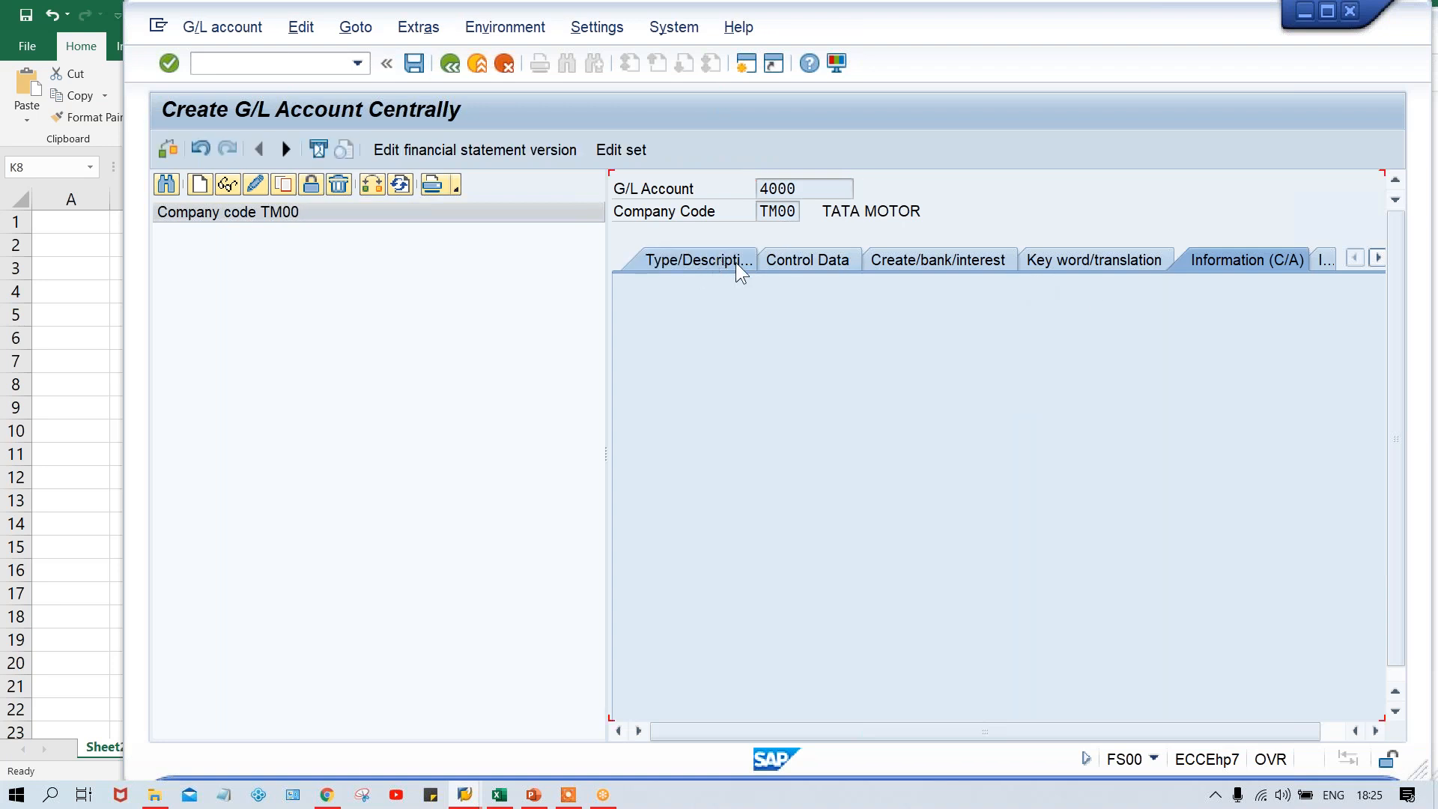
click(1000, 436)
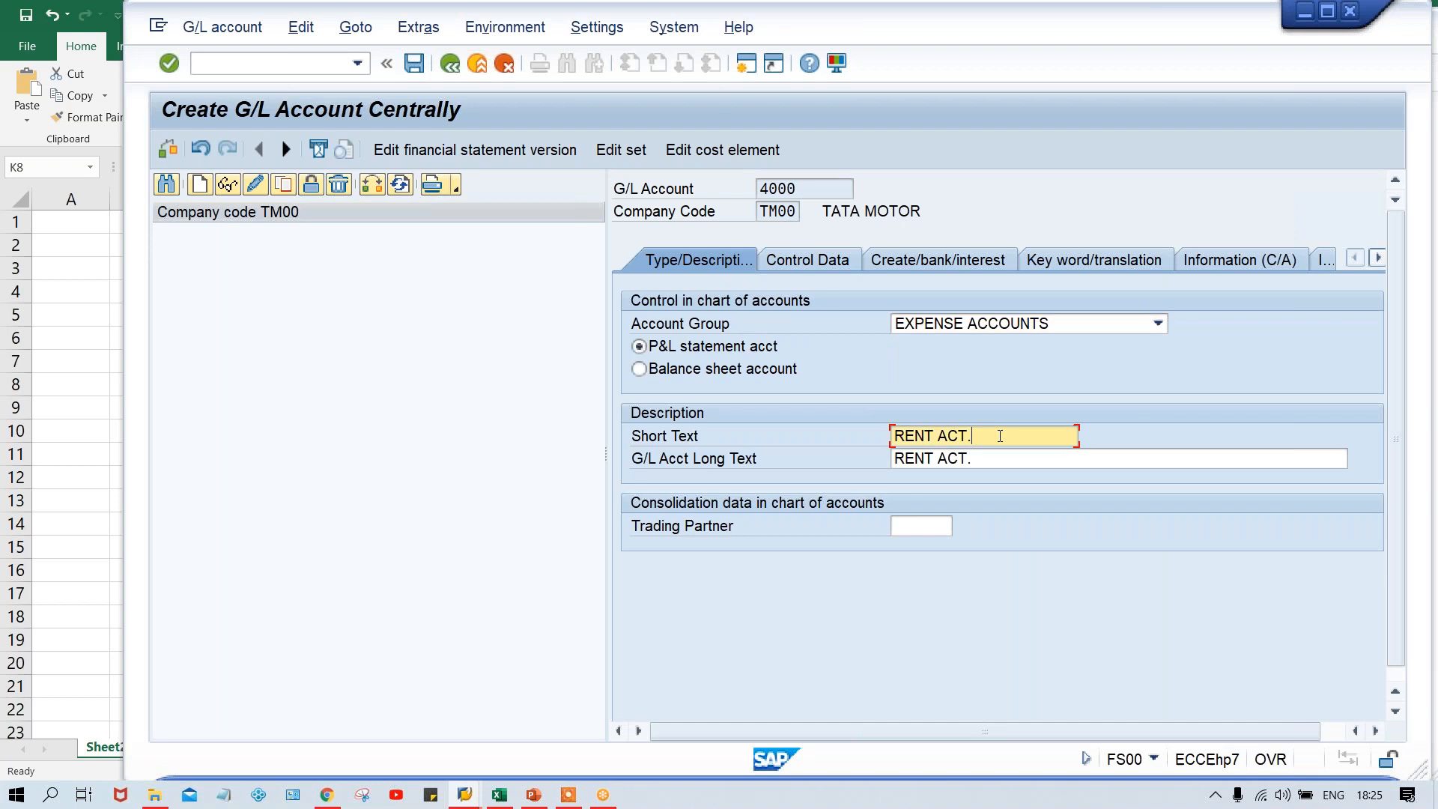
click(1001, 460)
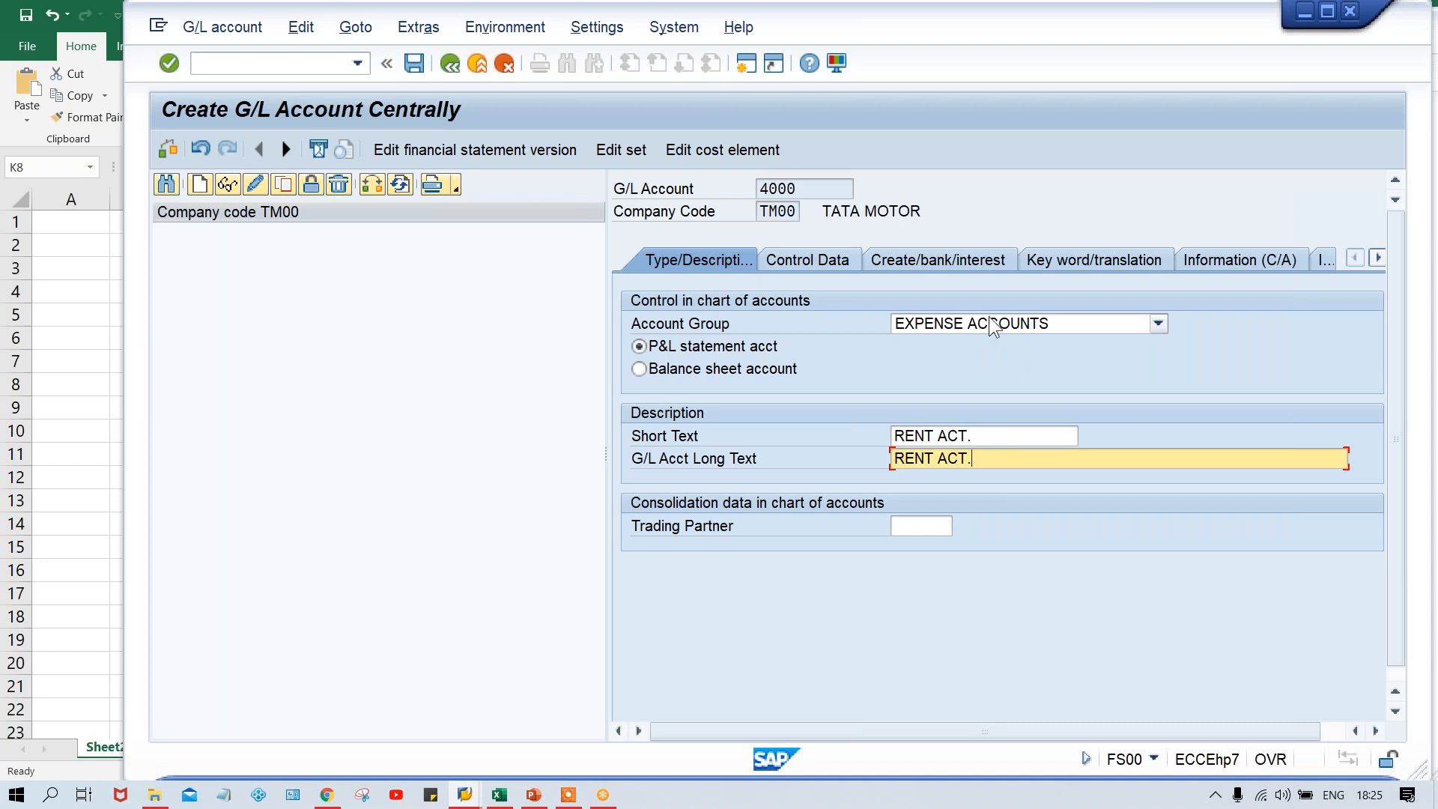
click(795, 263)
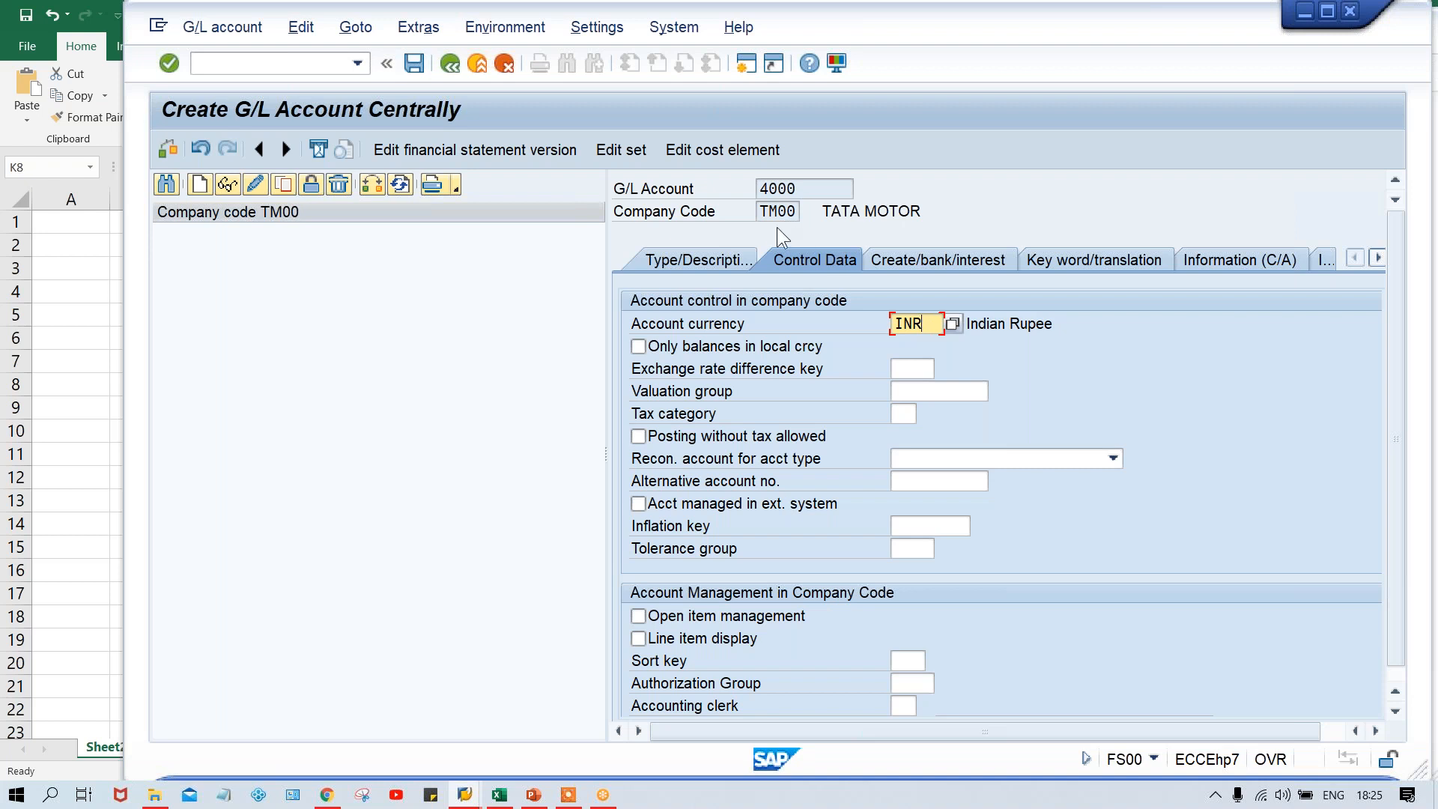
click(762, 210)
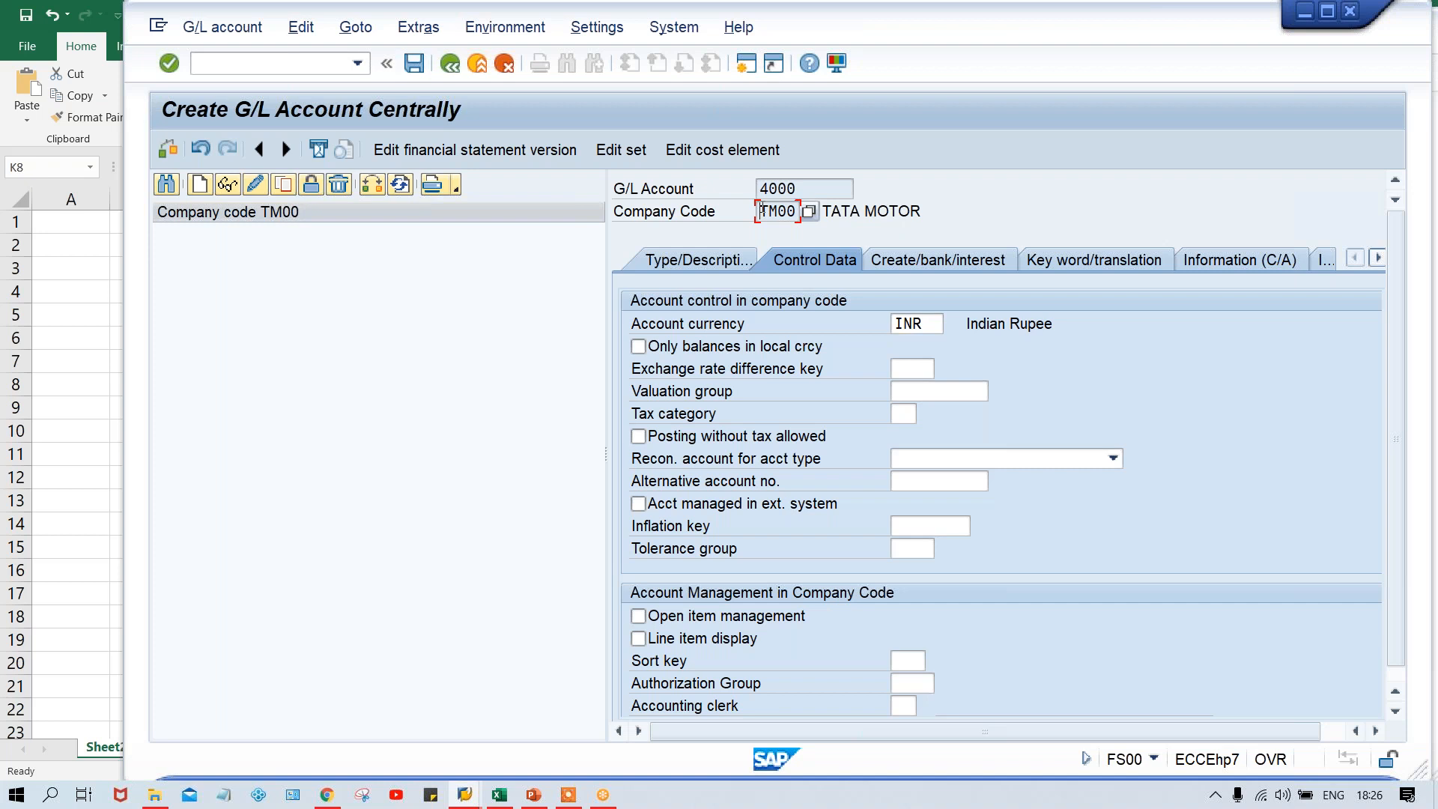
click(933, 323)
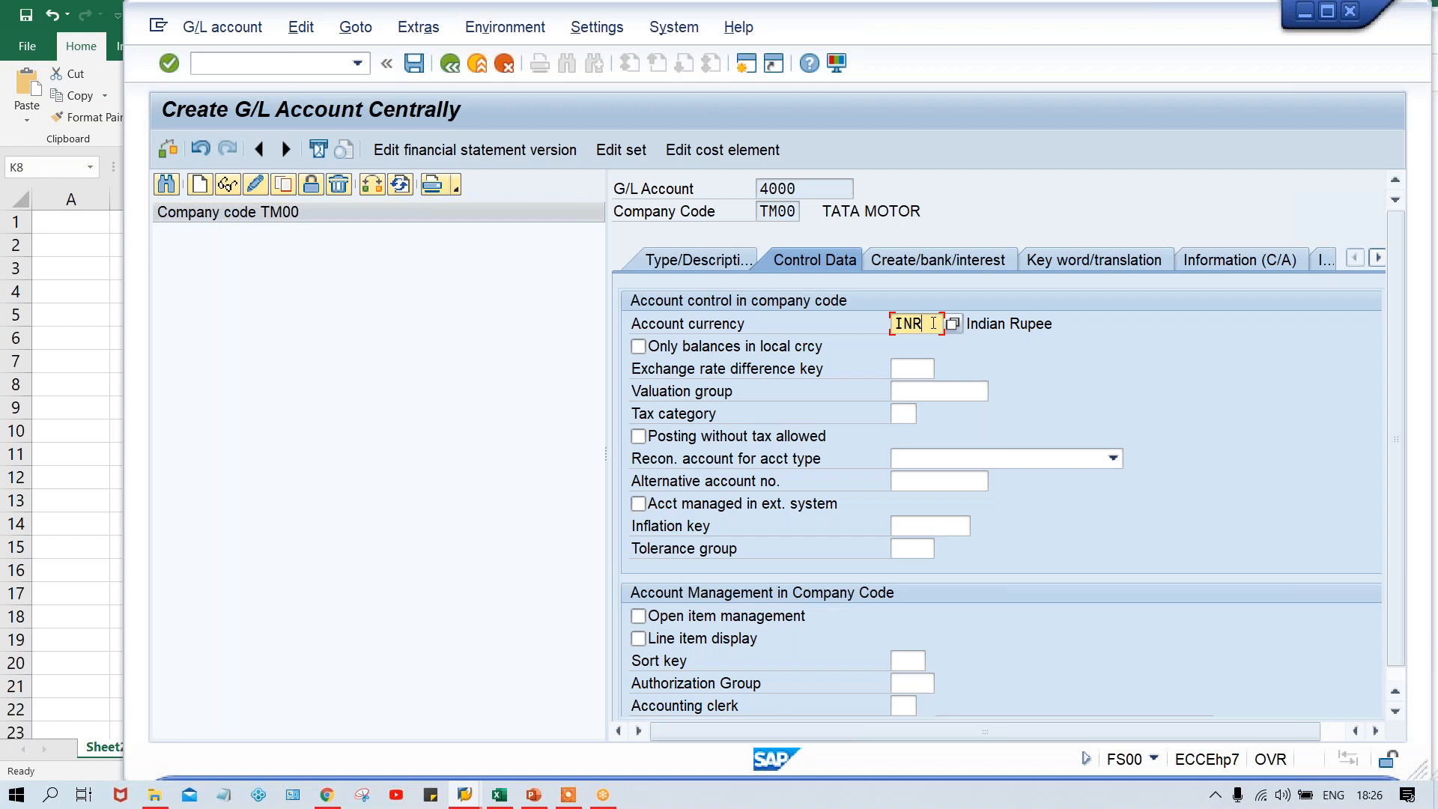
Switch to the Excel workbook and enter INR as the currency in cells D9 and D10.
click(501, 792)
click(271, 404)
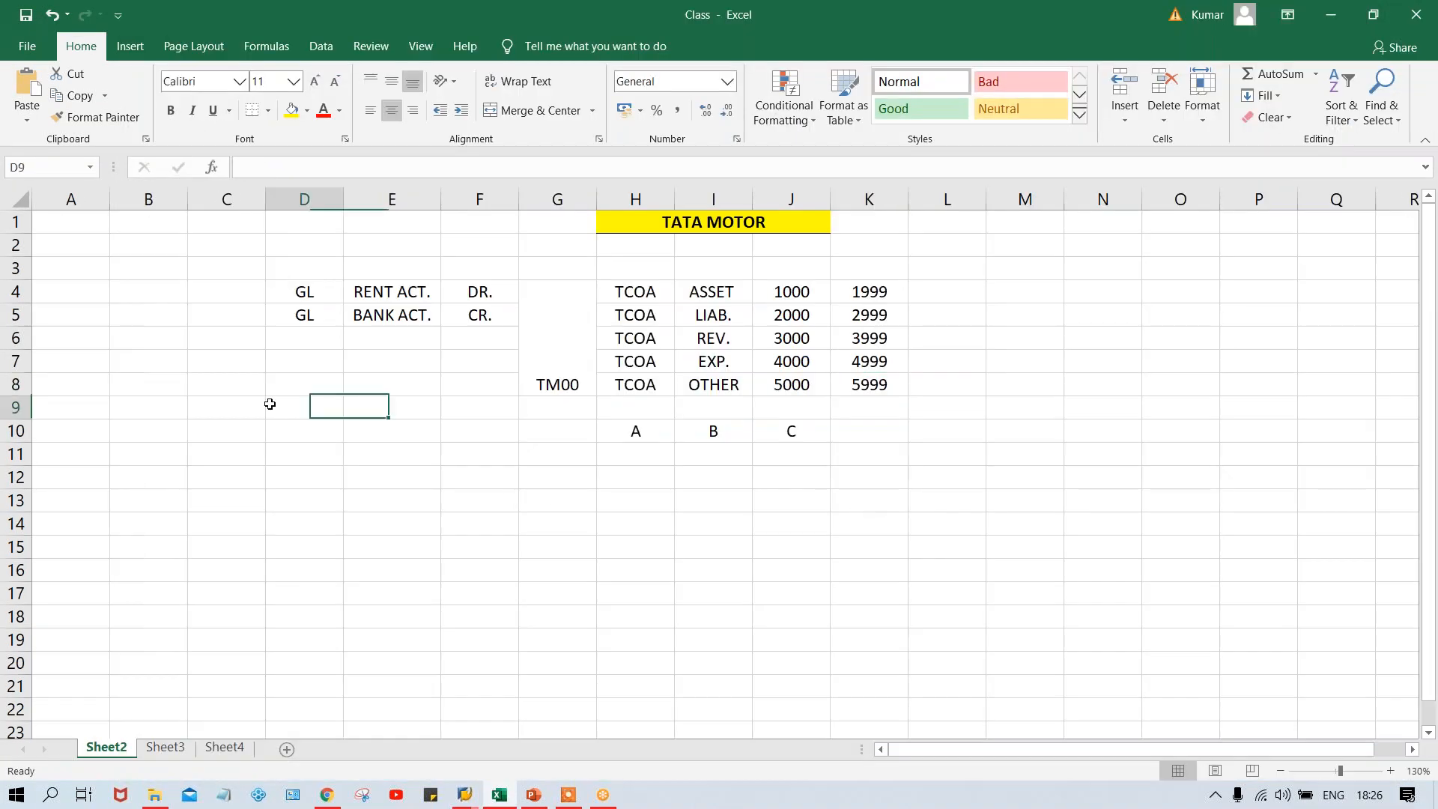
click(370, 395)
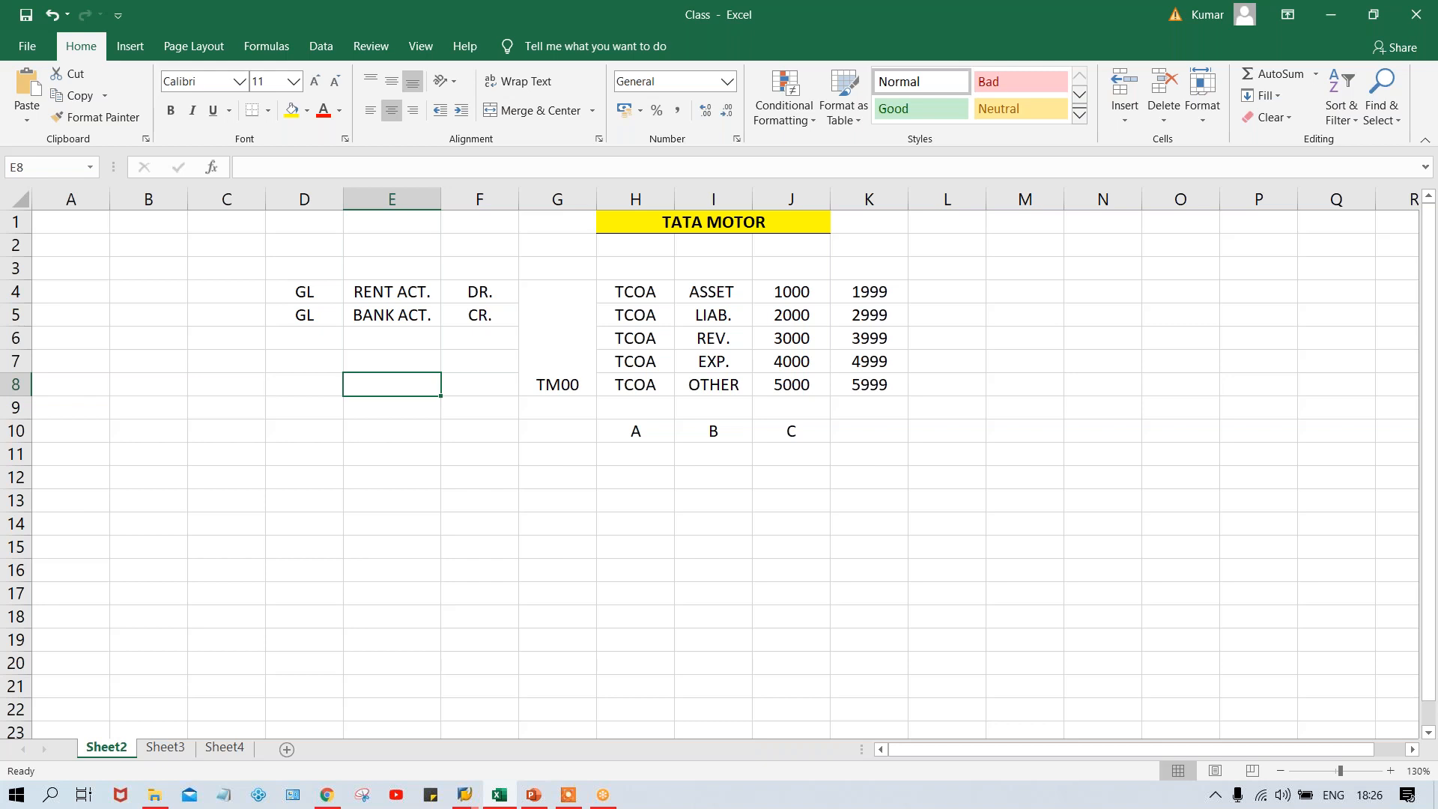
click(310, 411)
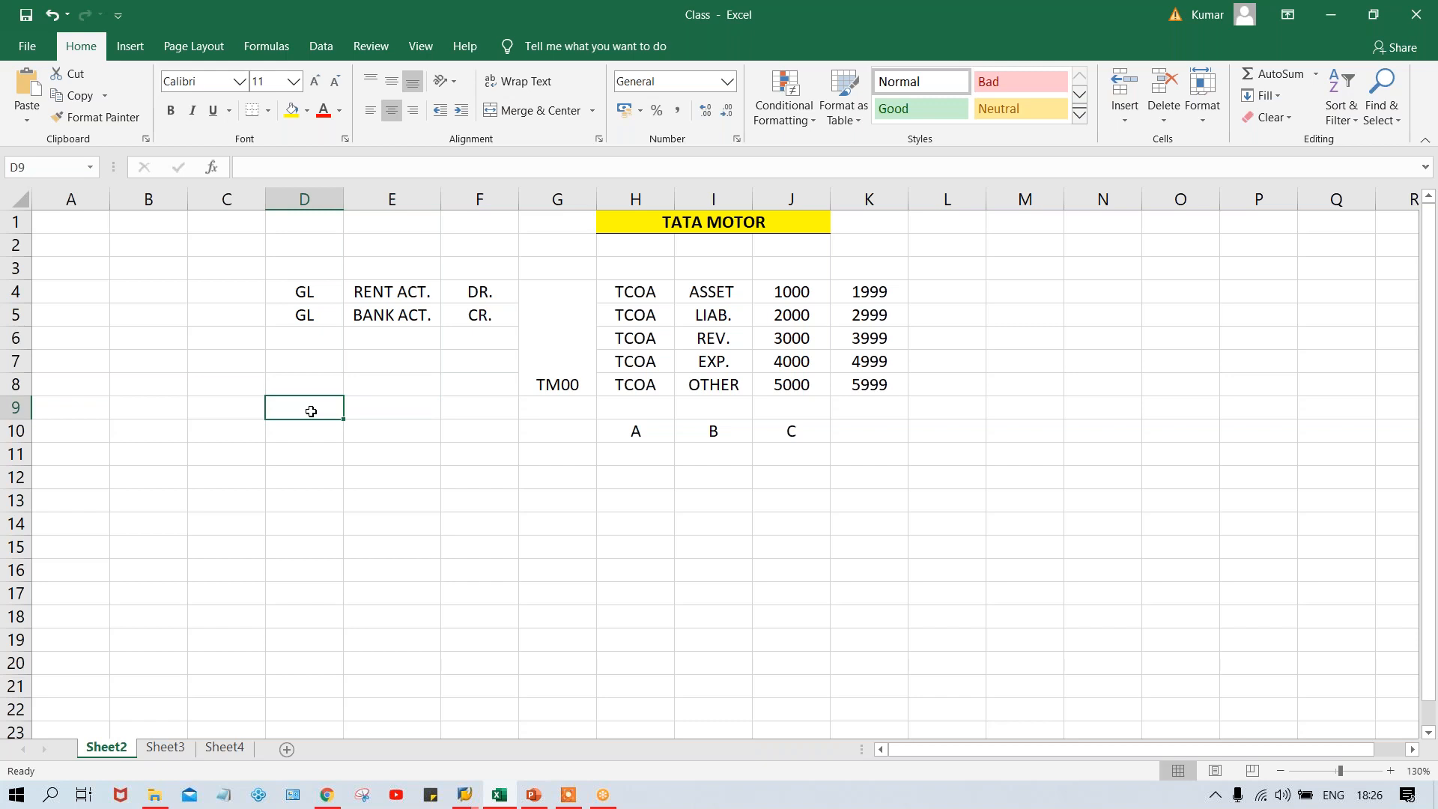
text(INR)
key(Return)
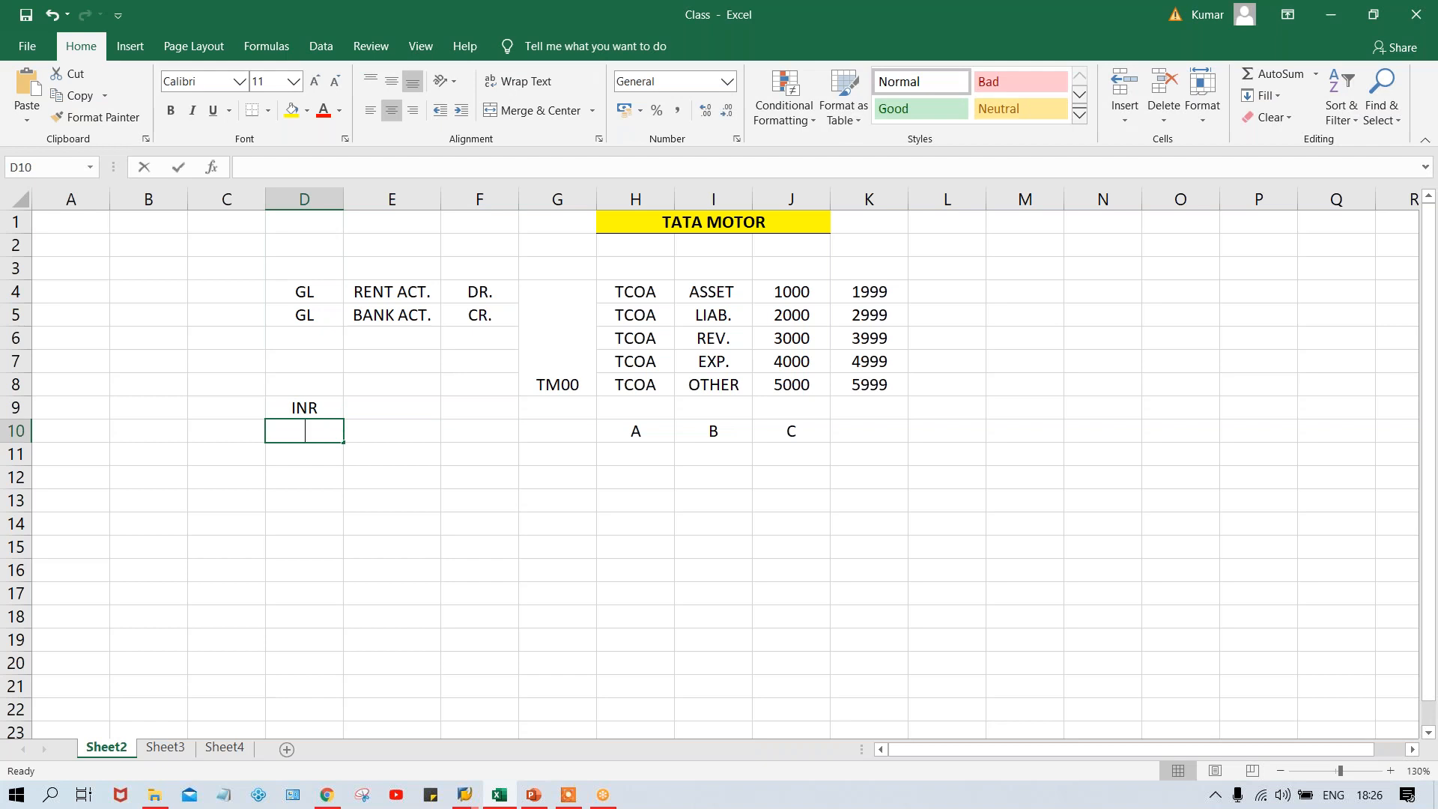
text(INR)
key(Return)
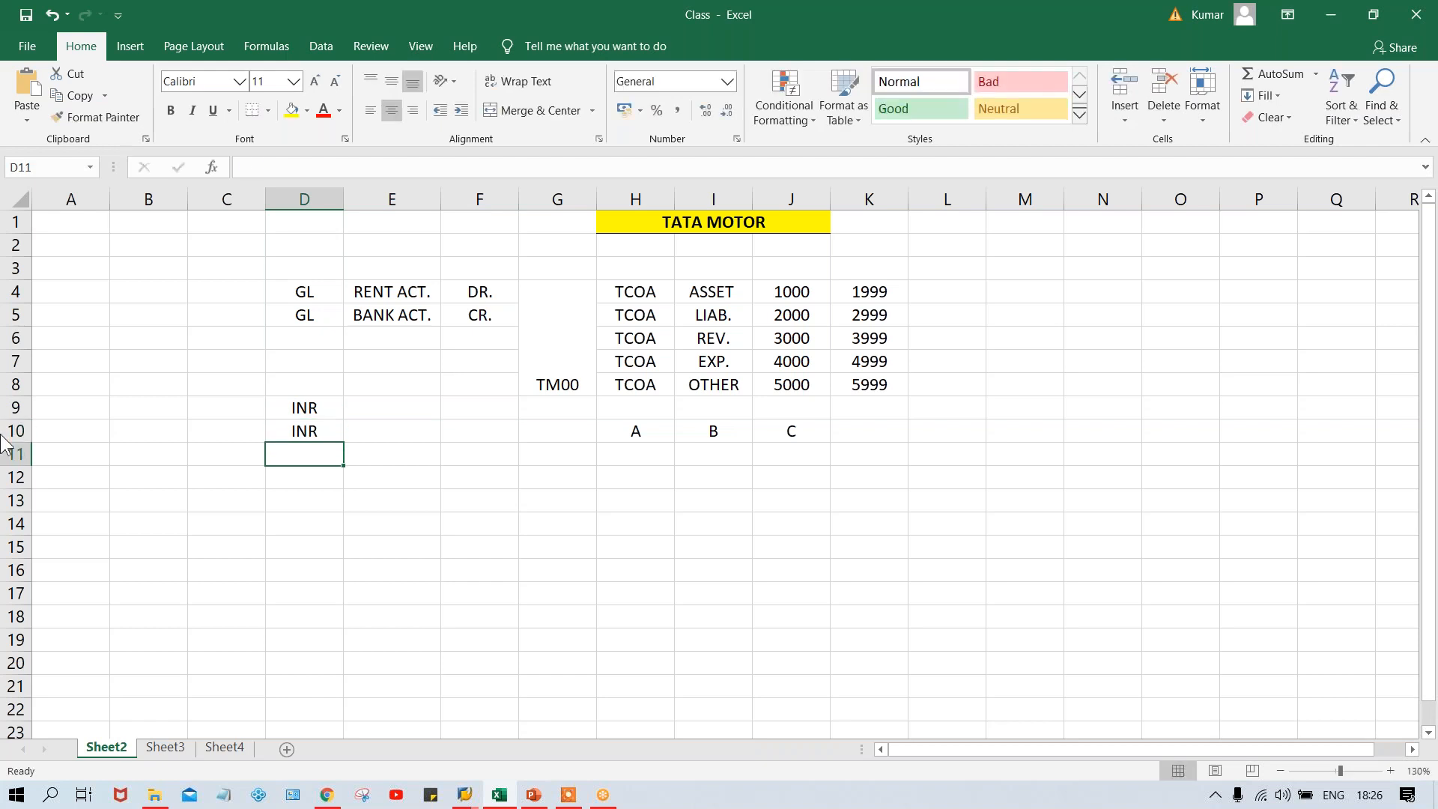
Enter the amounts 1000 and 2000 beside the two INR entries, in cells C9 and C10.
click(233, 402)
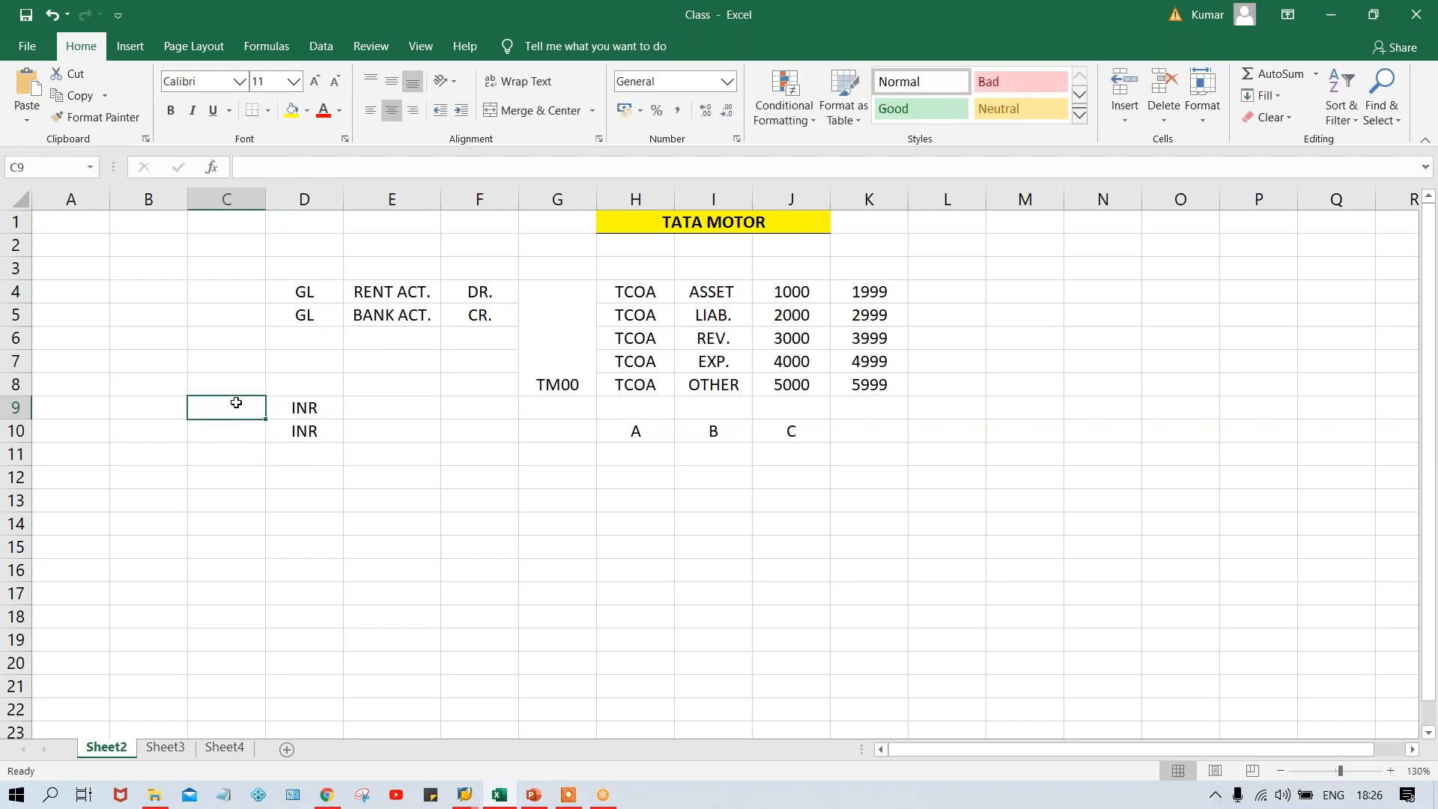
text(1000)
key(Return)
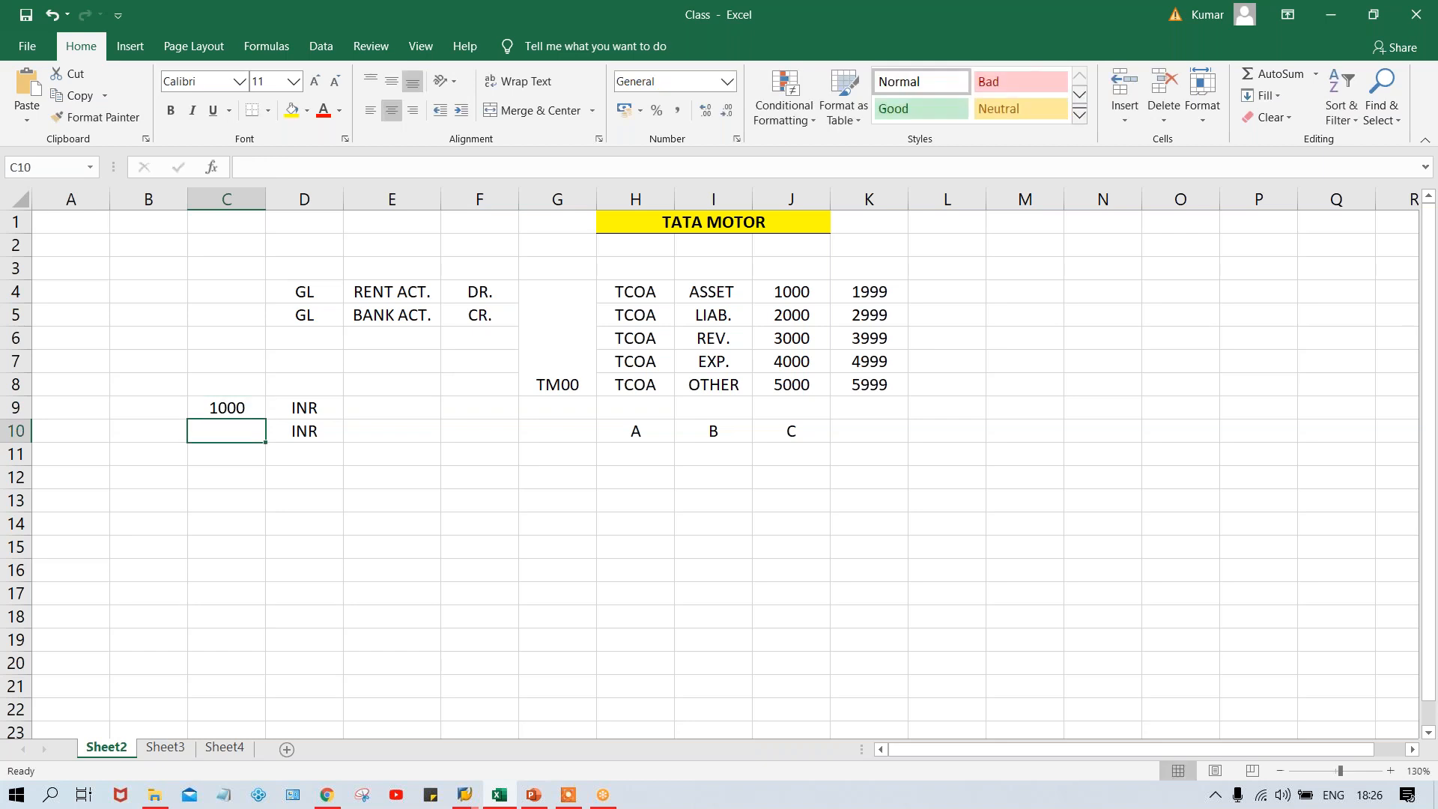
text(2000)
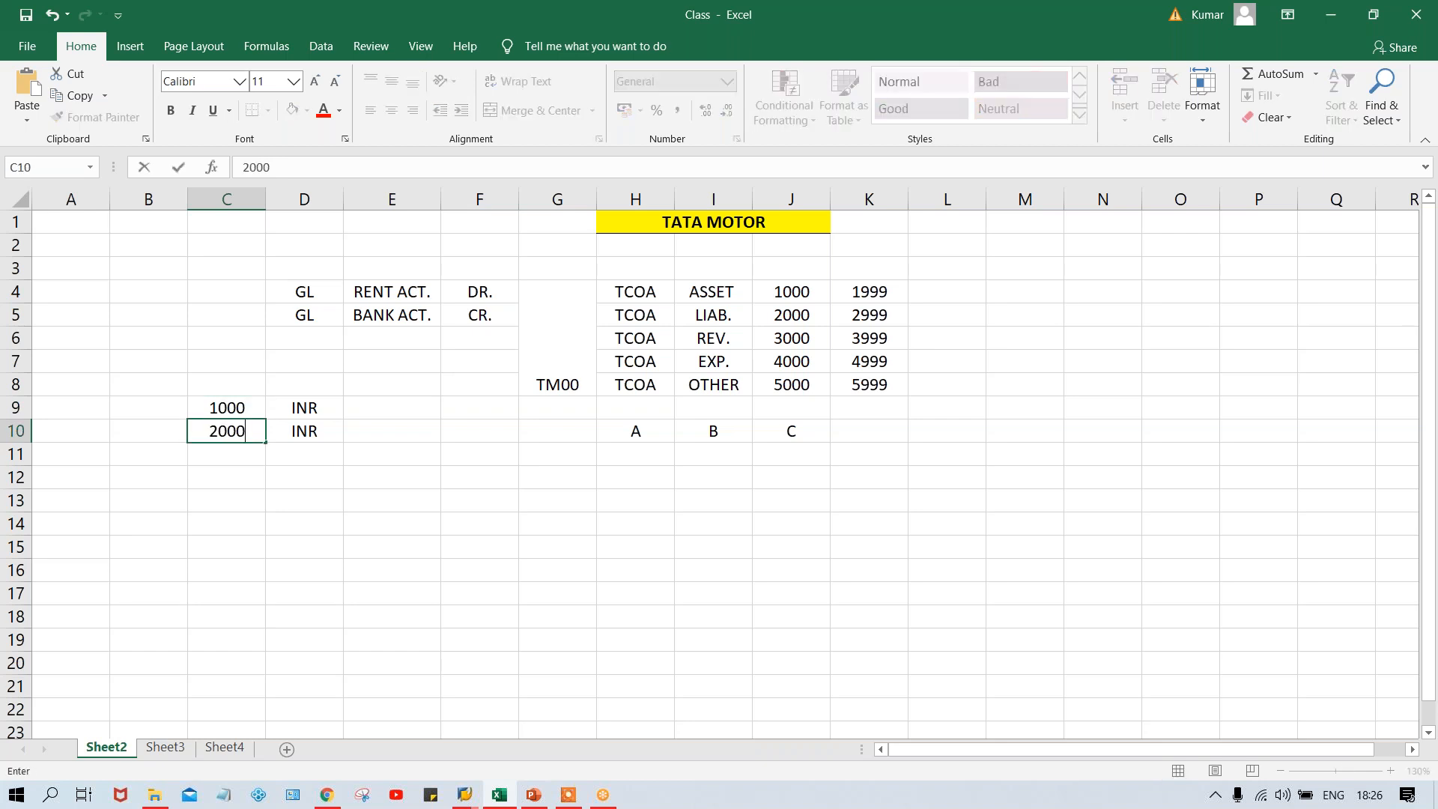
key(Return)
Add a third example line in row 11 with amount 500 and currency USD.
text(500)
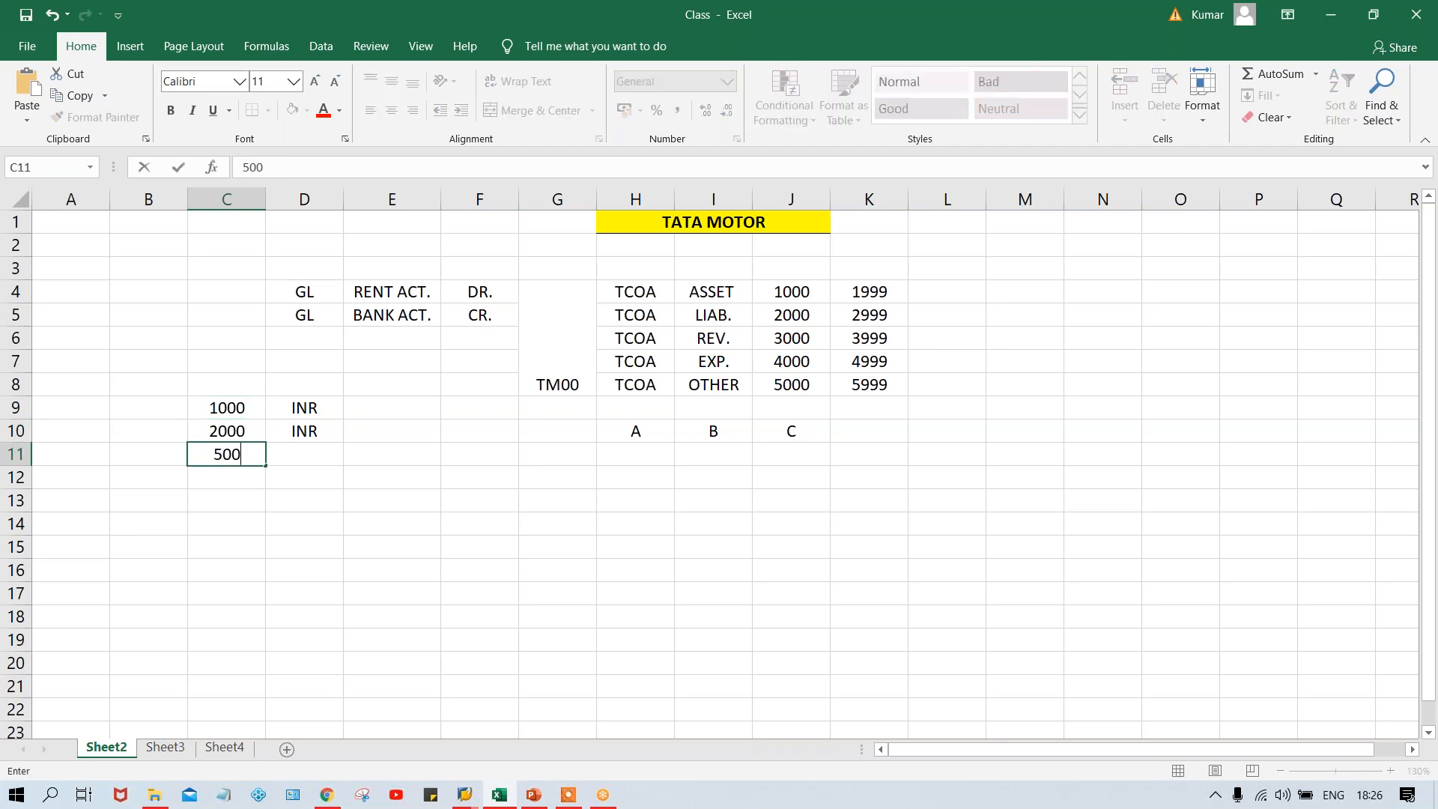
key(Tab)
text(U)
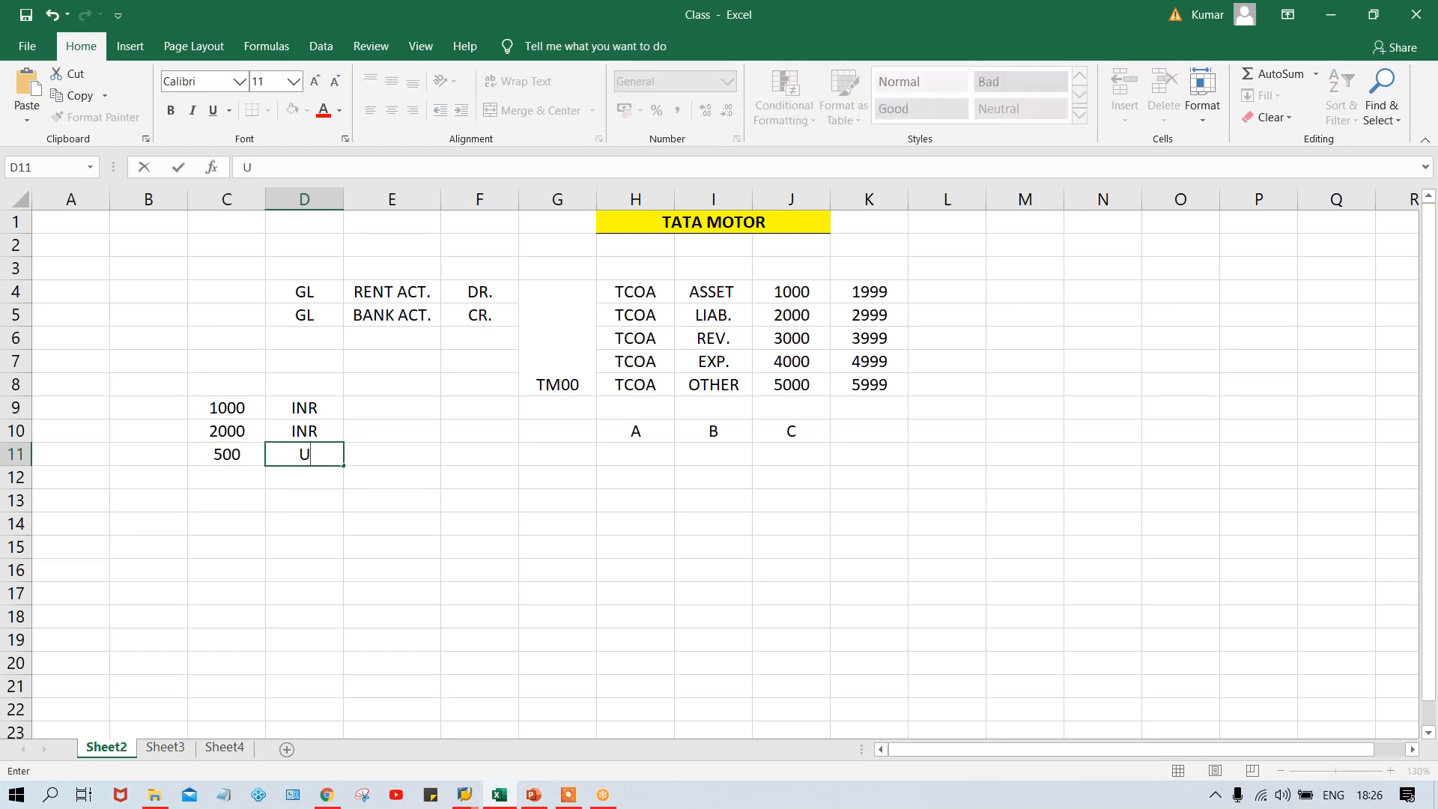
text(SD)
key(Return)
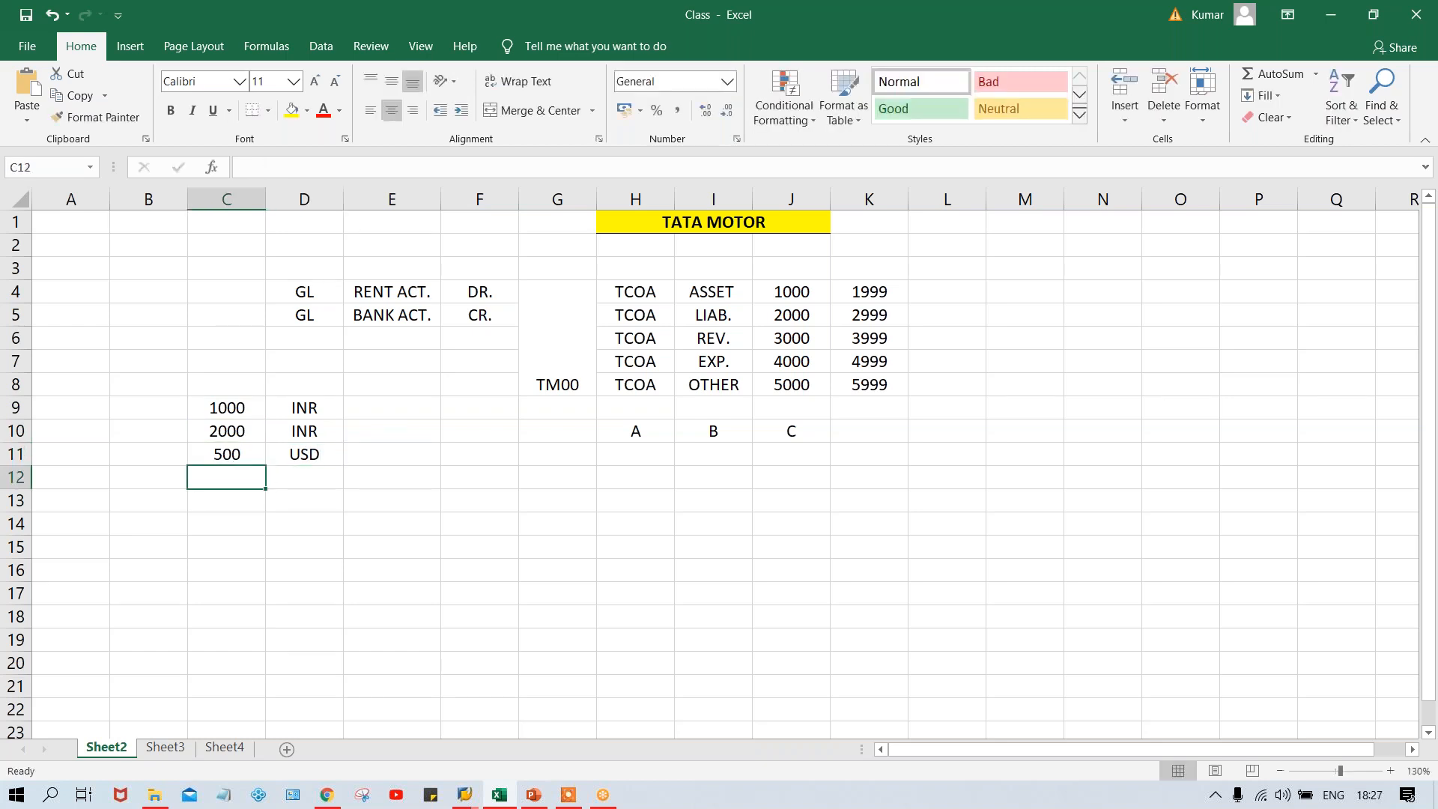
Compare the currencies and amounts of the three example lines and enter 3500 as their total in cell C13.
click(337, 453)
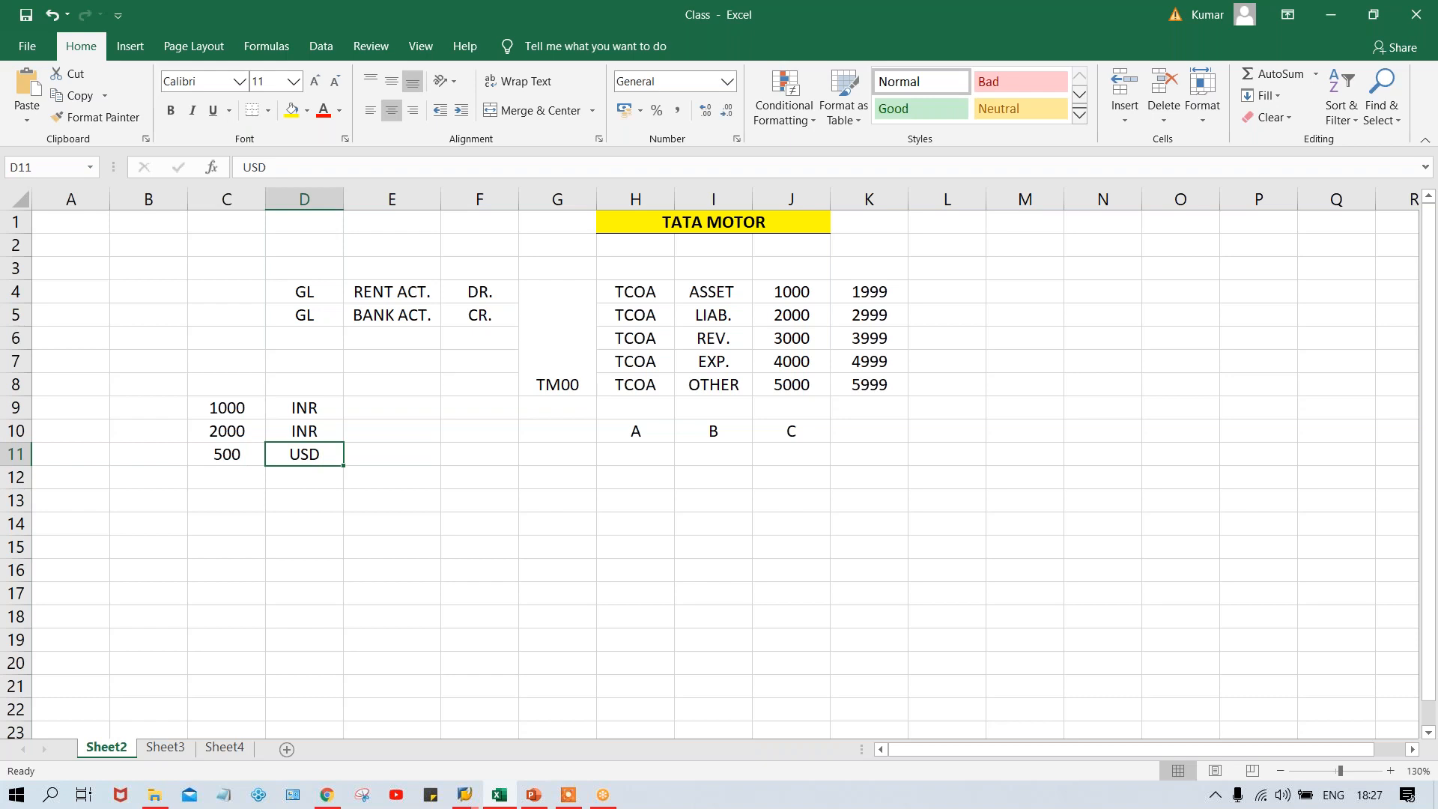
click(299, 400)
click(298, 454)
click(286, 407)
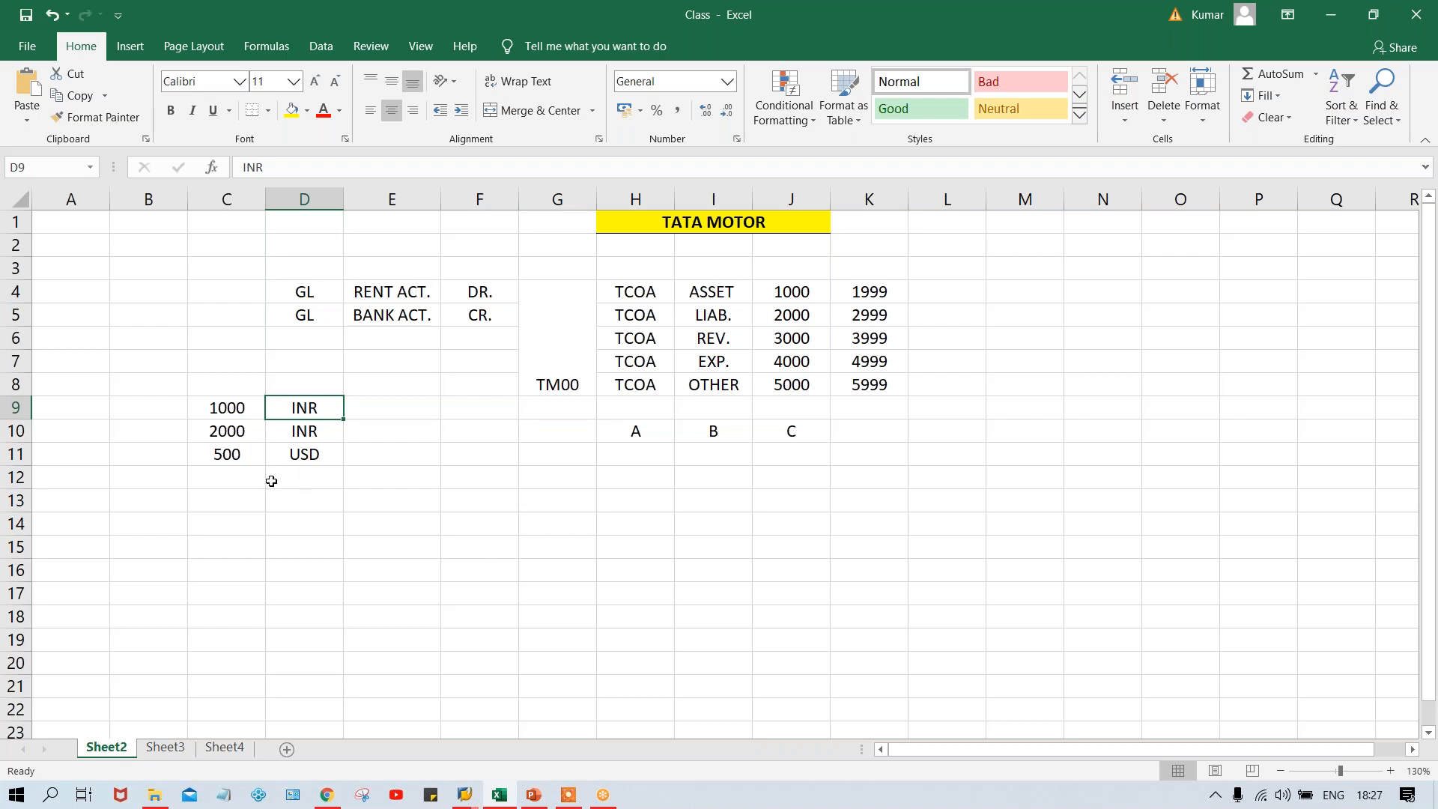
click(218, 411)
click(225, 436)
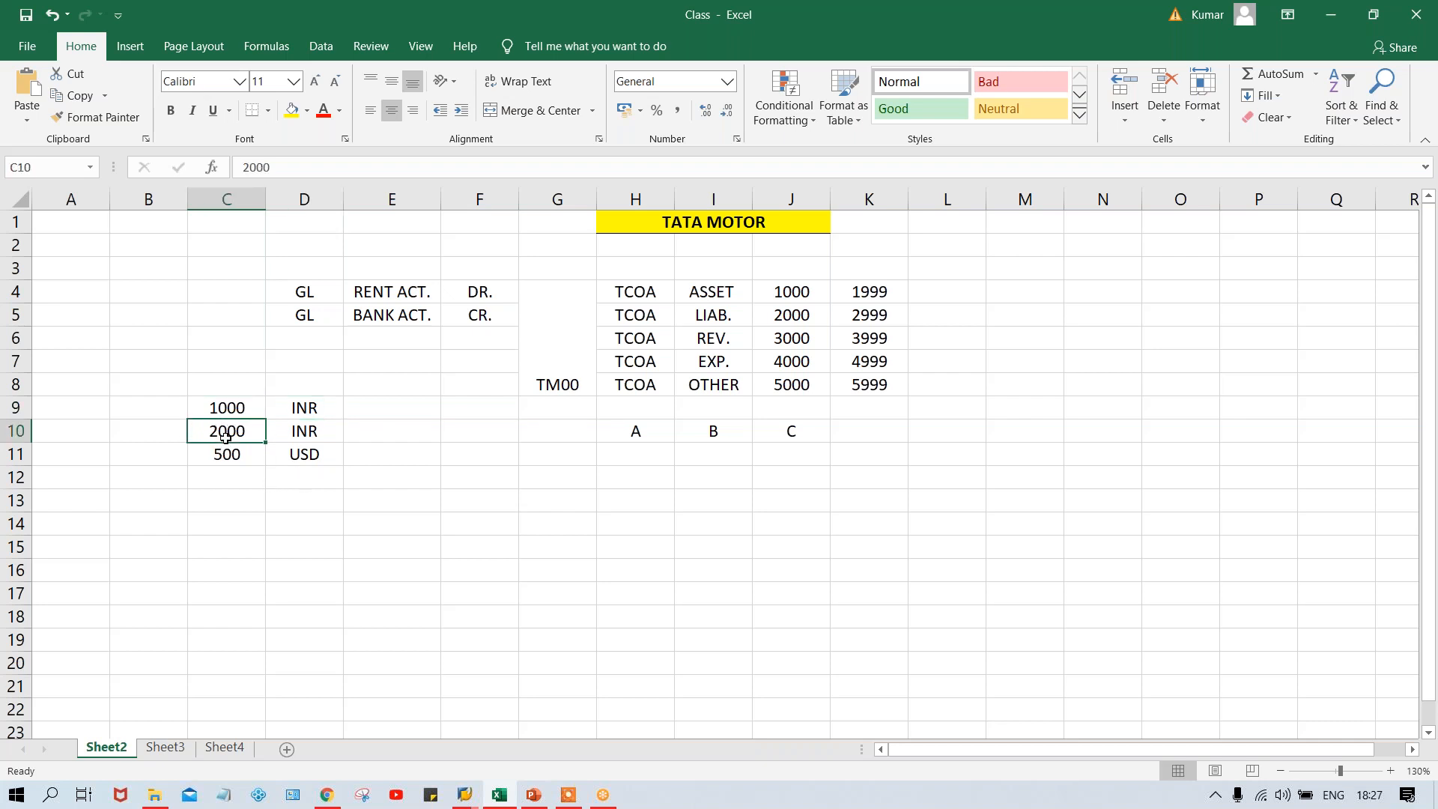
click(219, 498)
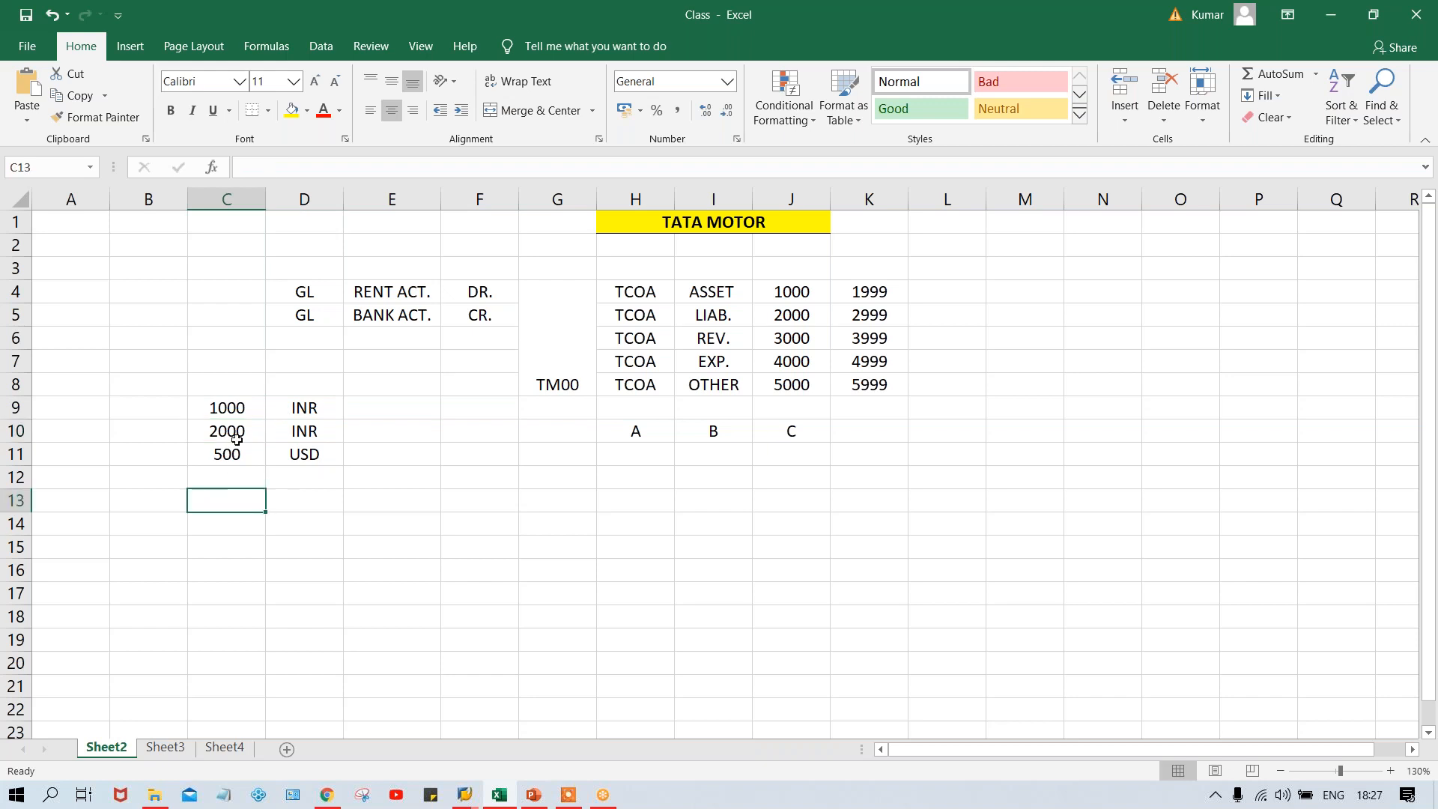
drag(236, 407, 236, 456)
click(234, 498)
text(3500)
key(Return)
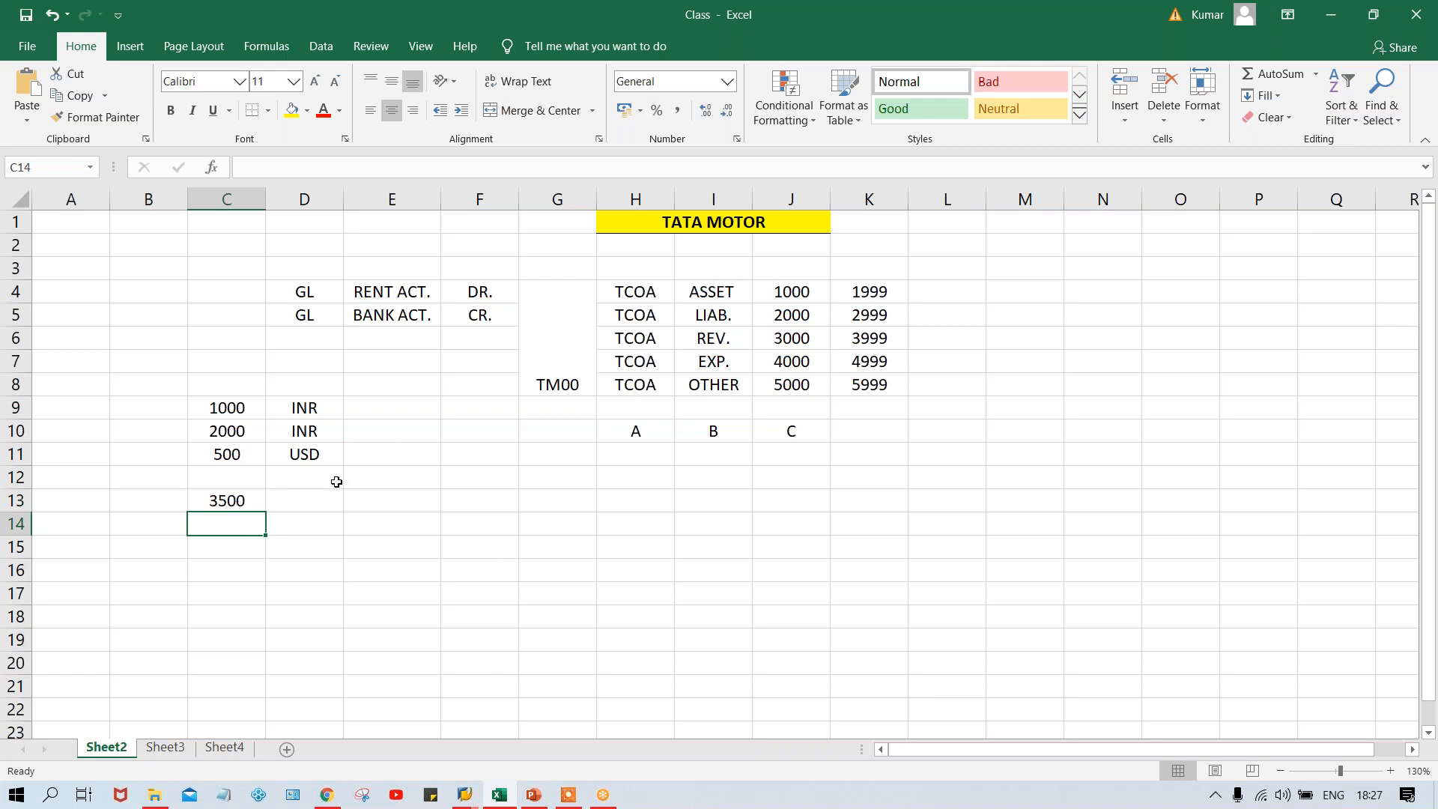
Switch back to SAP and enable only balances in local currency for G/L account 4000.
click(310, 385)
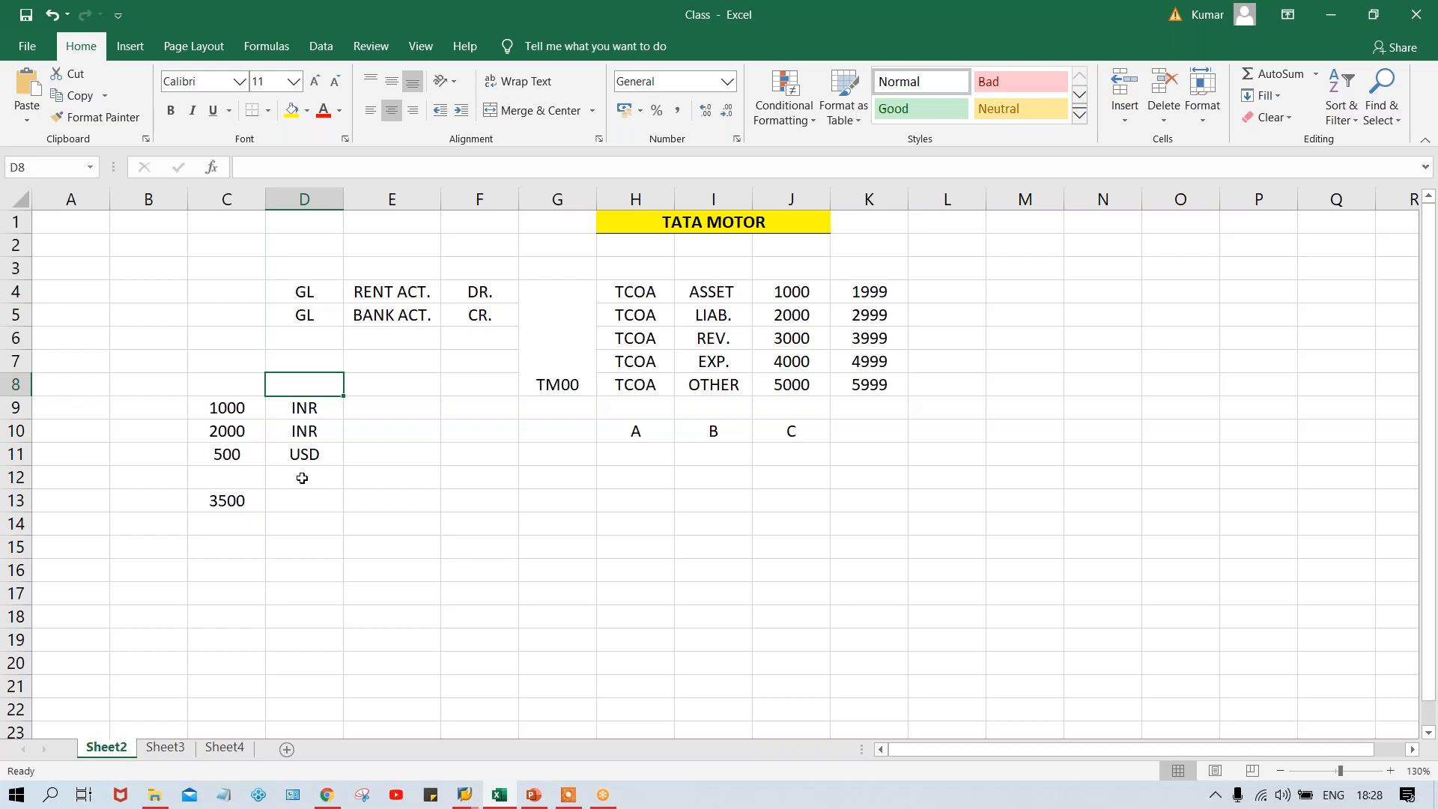
click(216, 502)
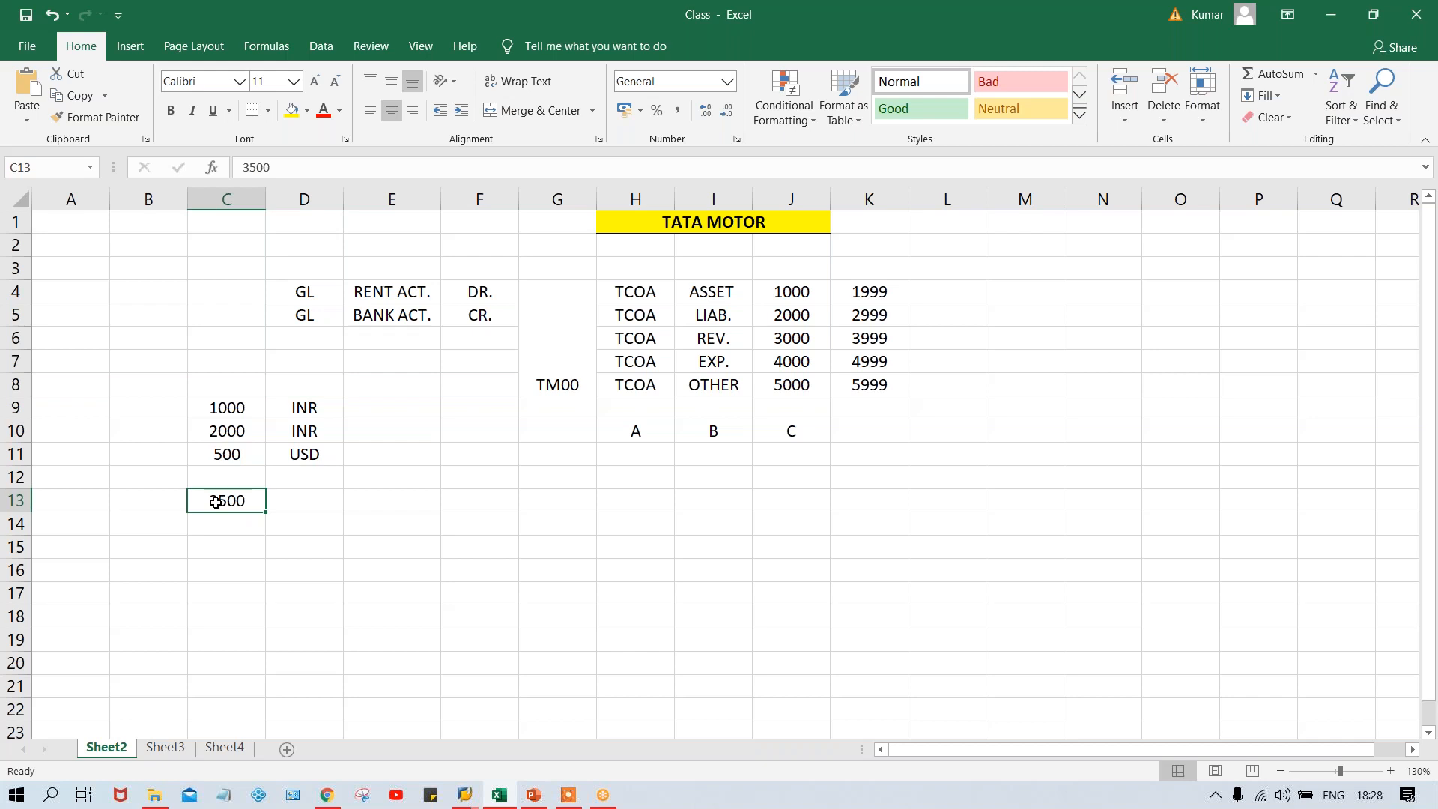
click(213, 453)
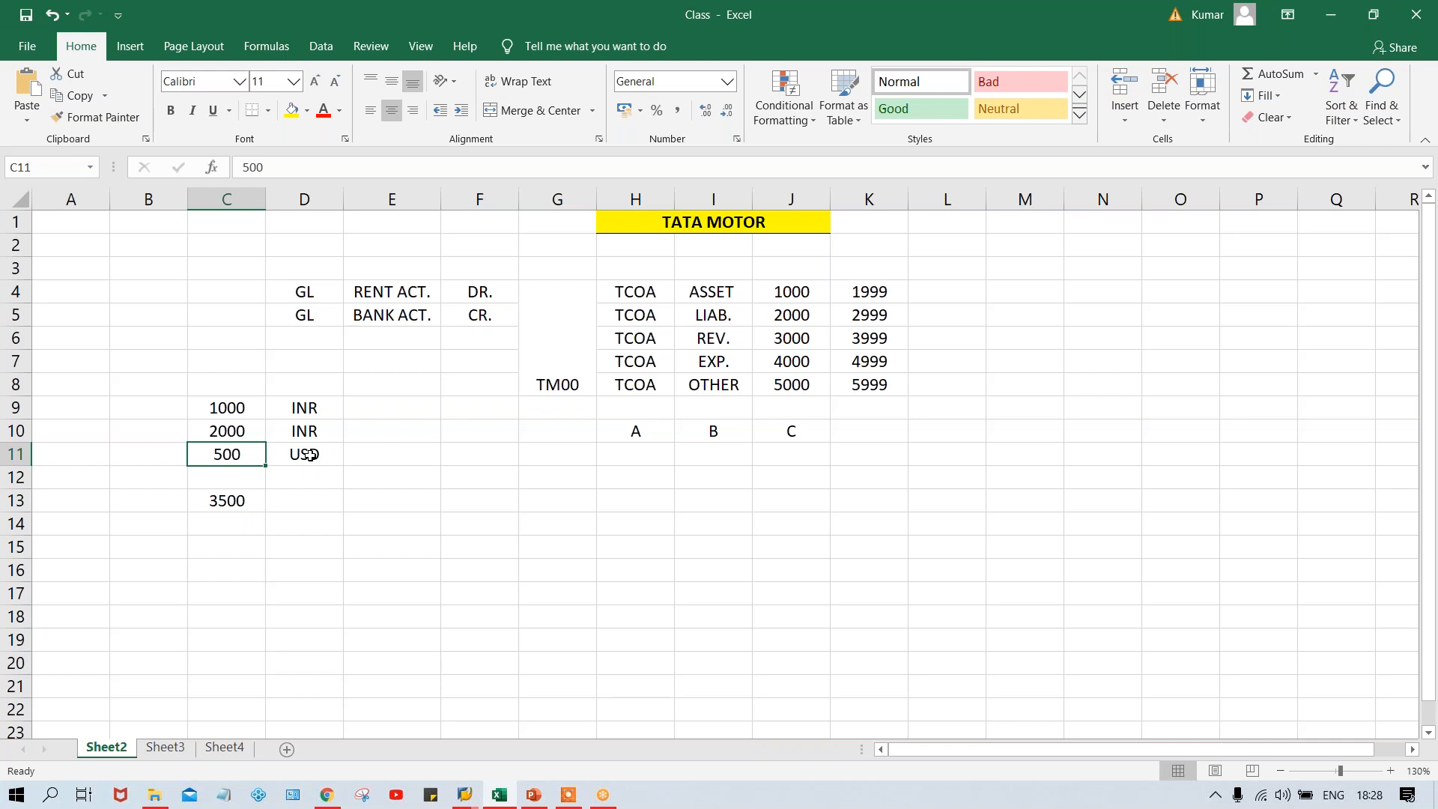
key(alt+Tab)
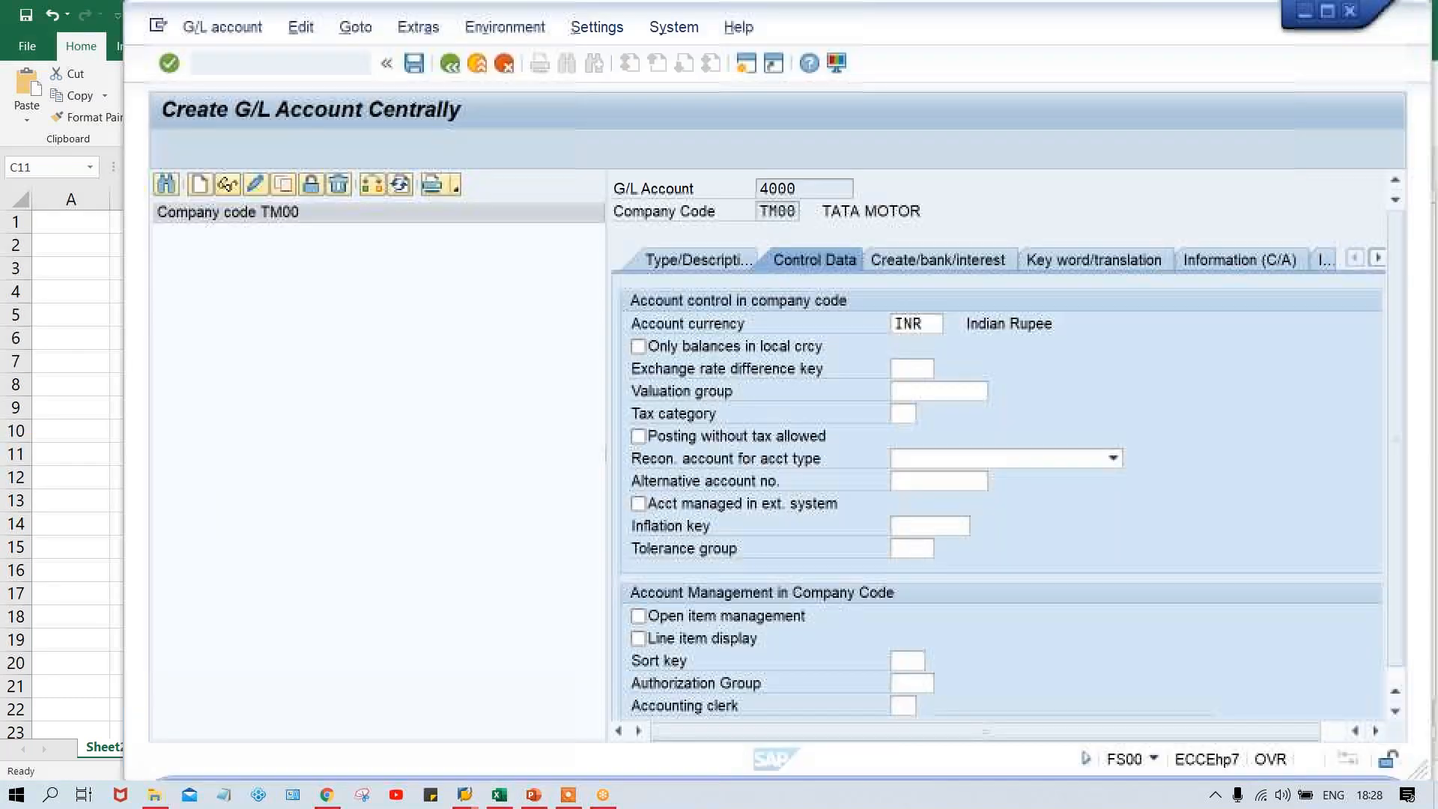
click(668, 345)
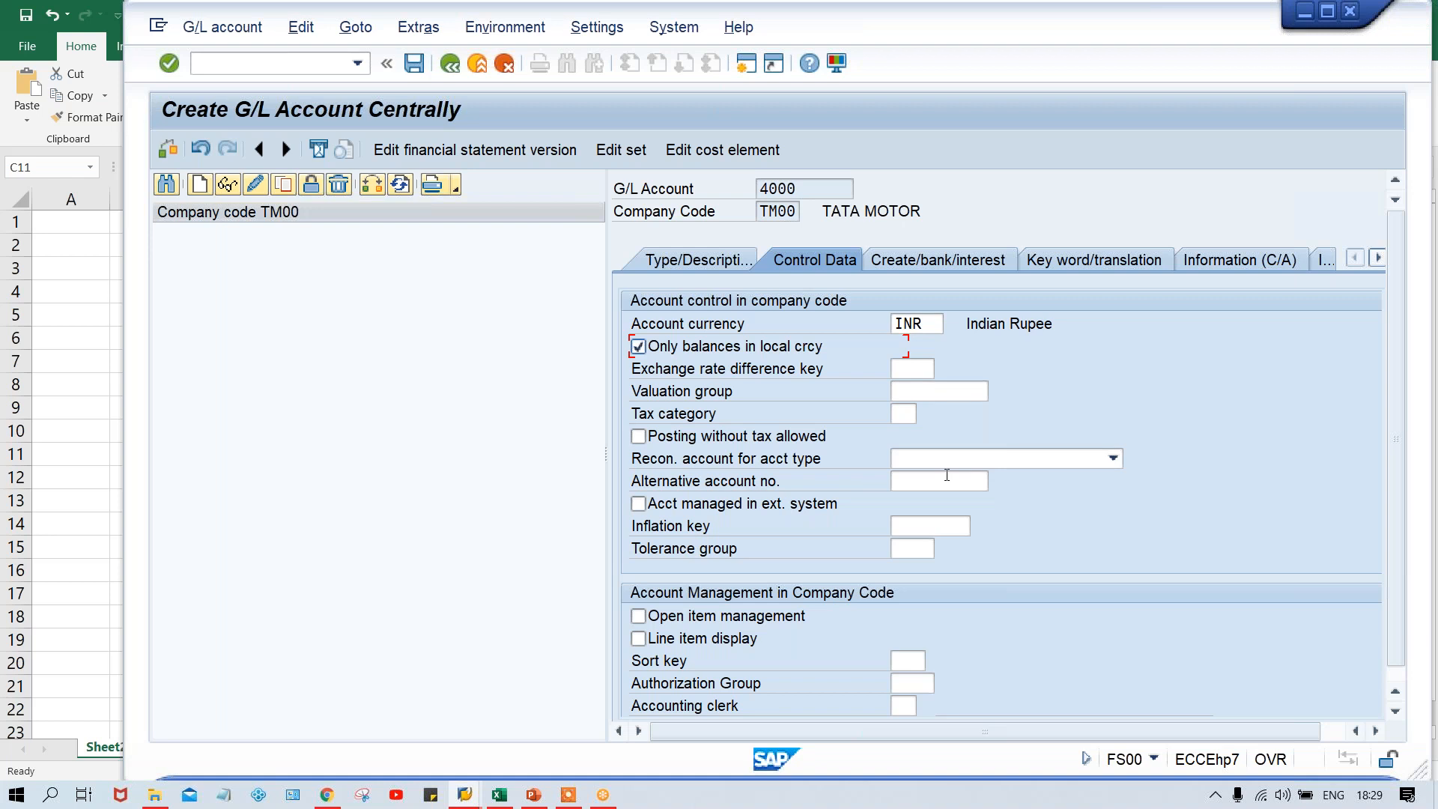
View the reconciliation account types without choosing one and enable line item display for account 4000.
click(913, 459)
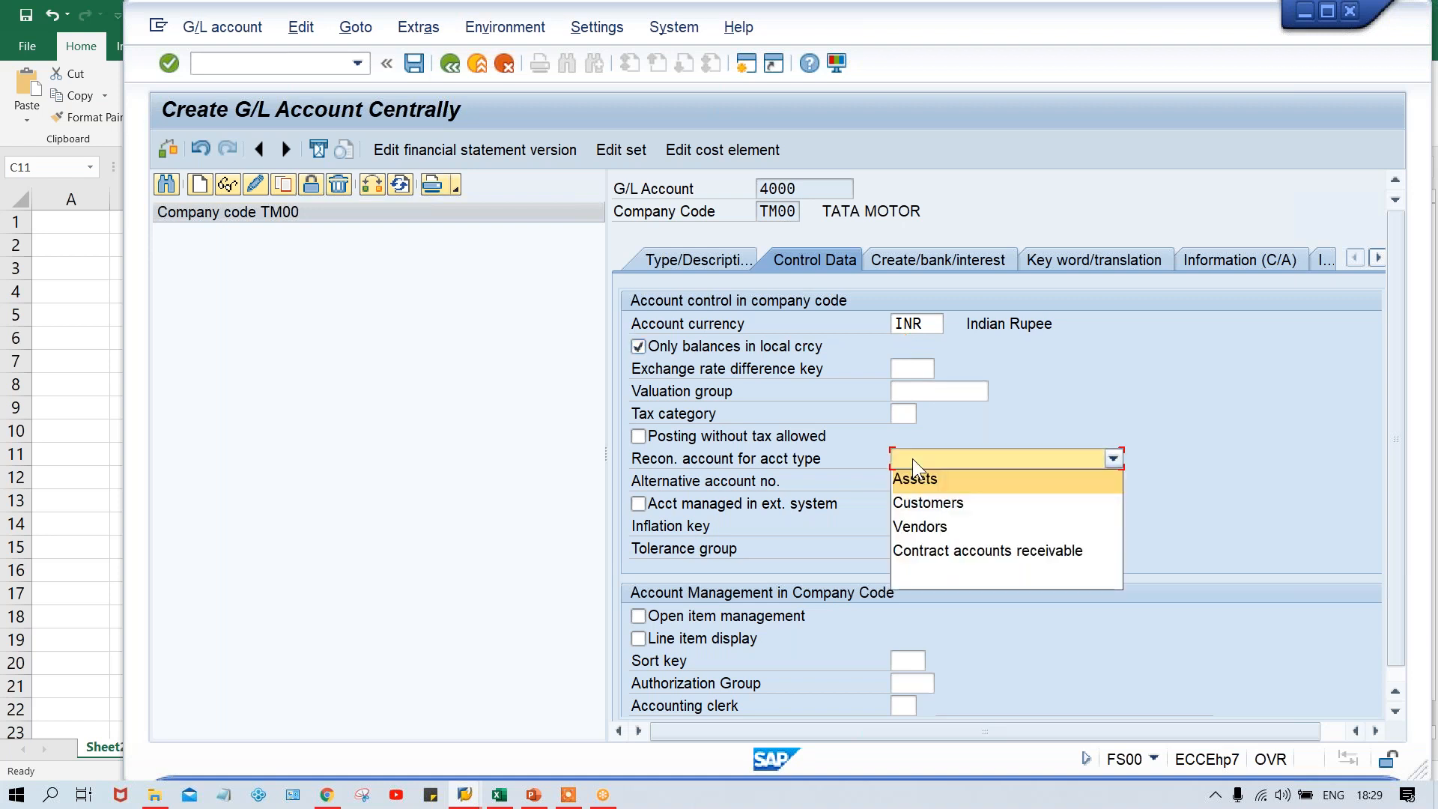
click(1211, 439)
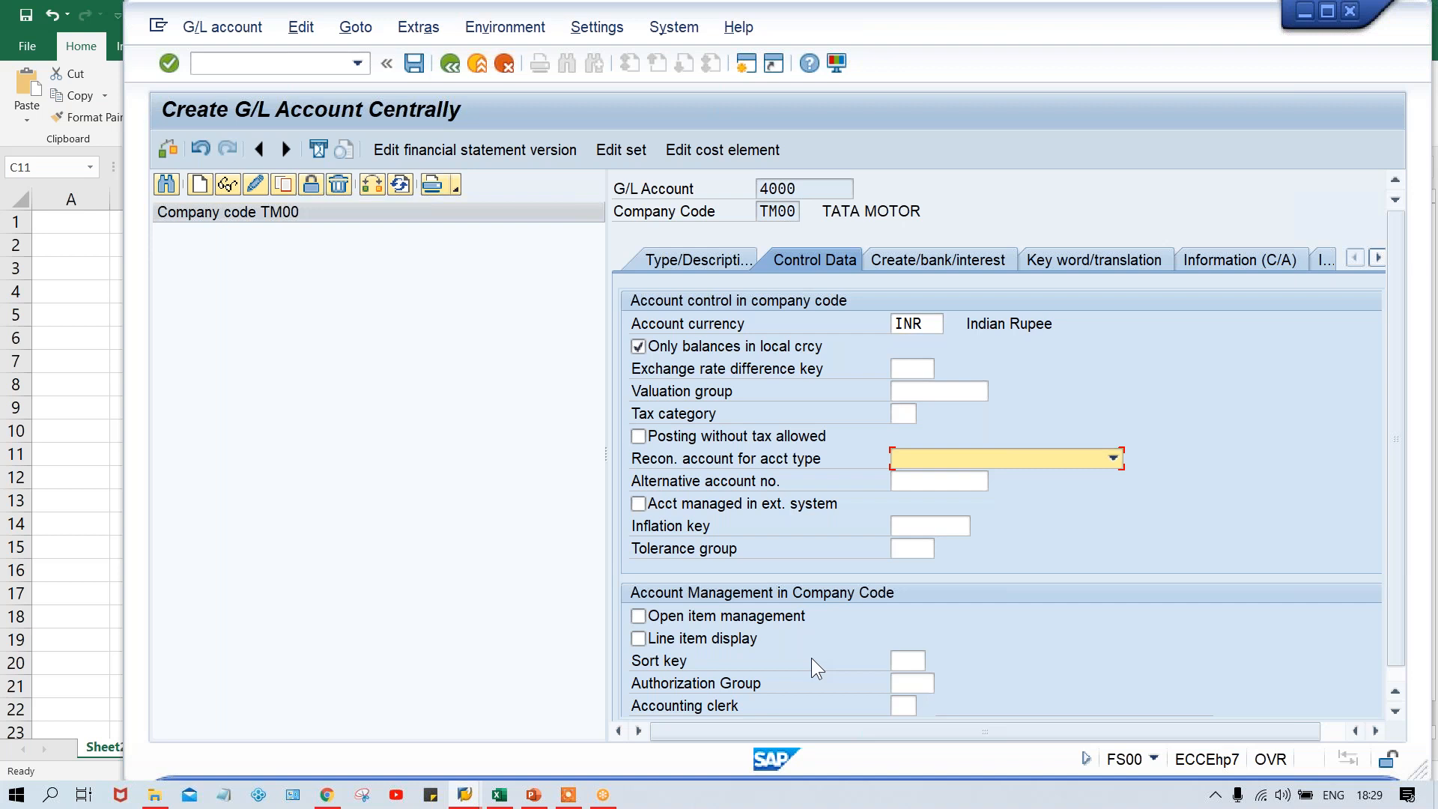
click(734, 644)
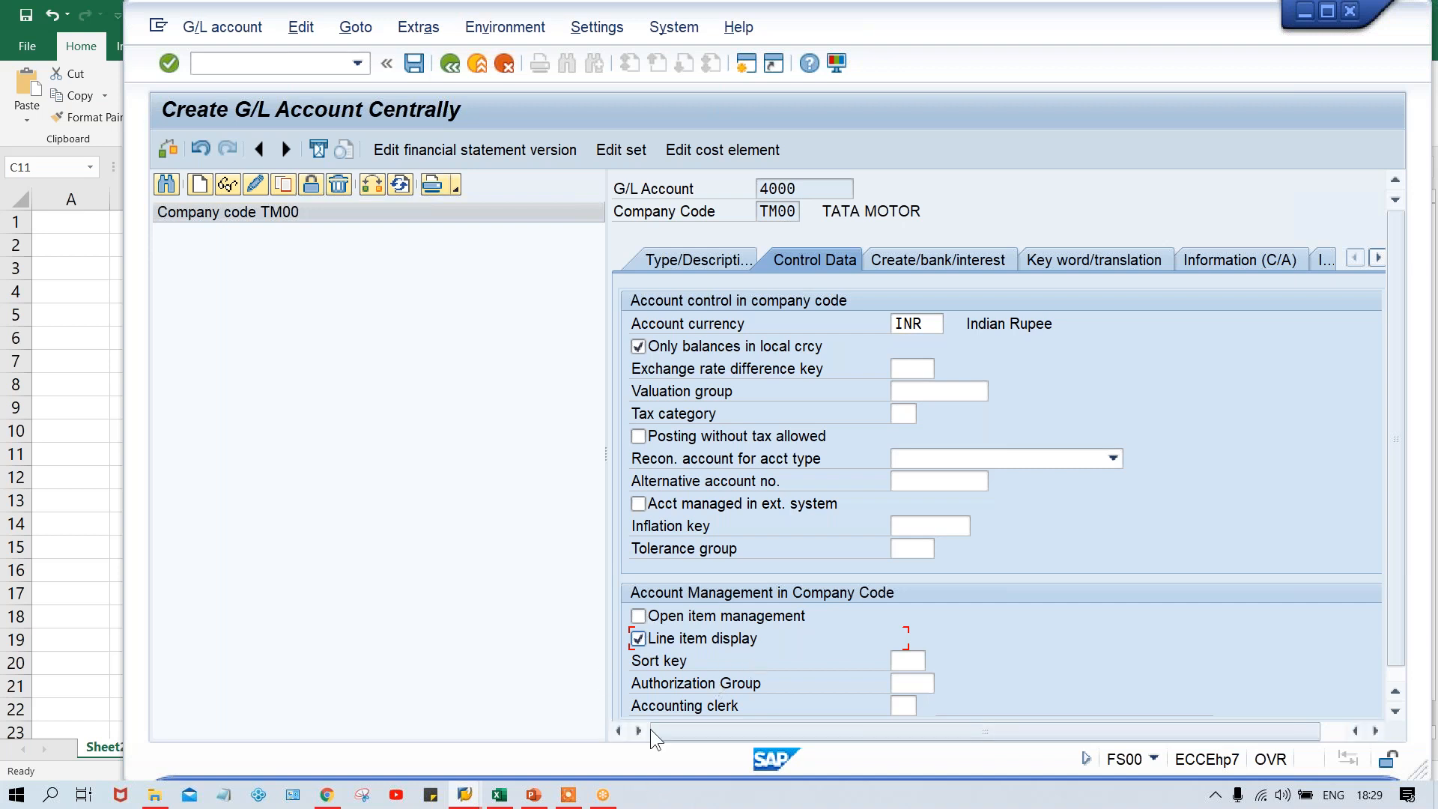
Switch to the Excel workbook and enter the heading RENT ACT in cell G12.
click(498, 795)
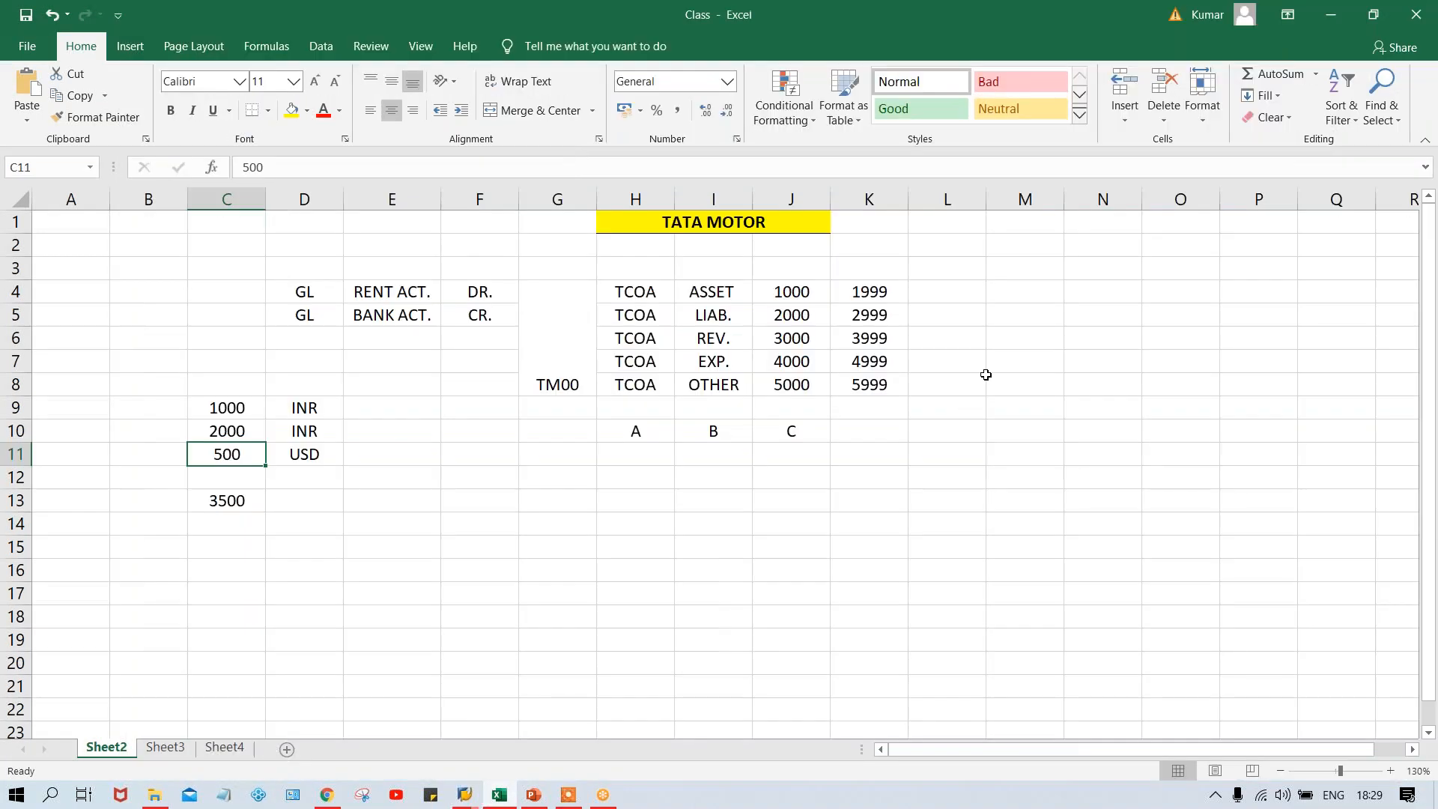
click(547, 441)
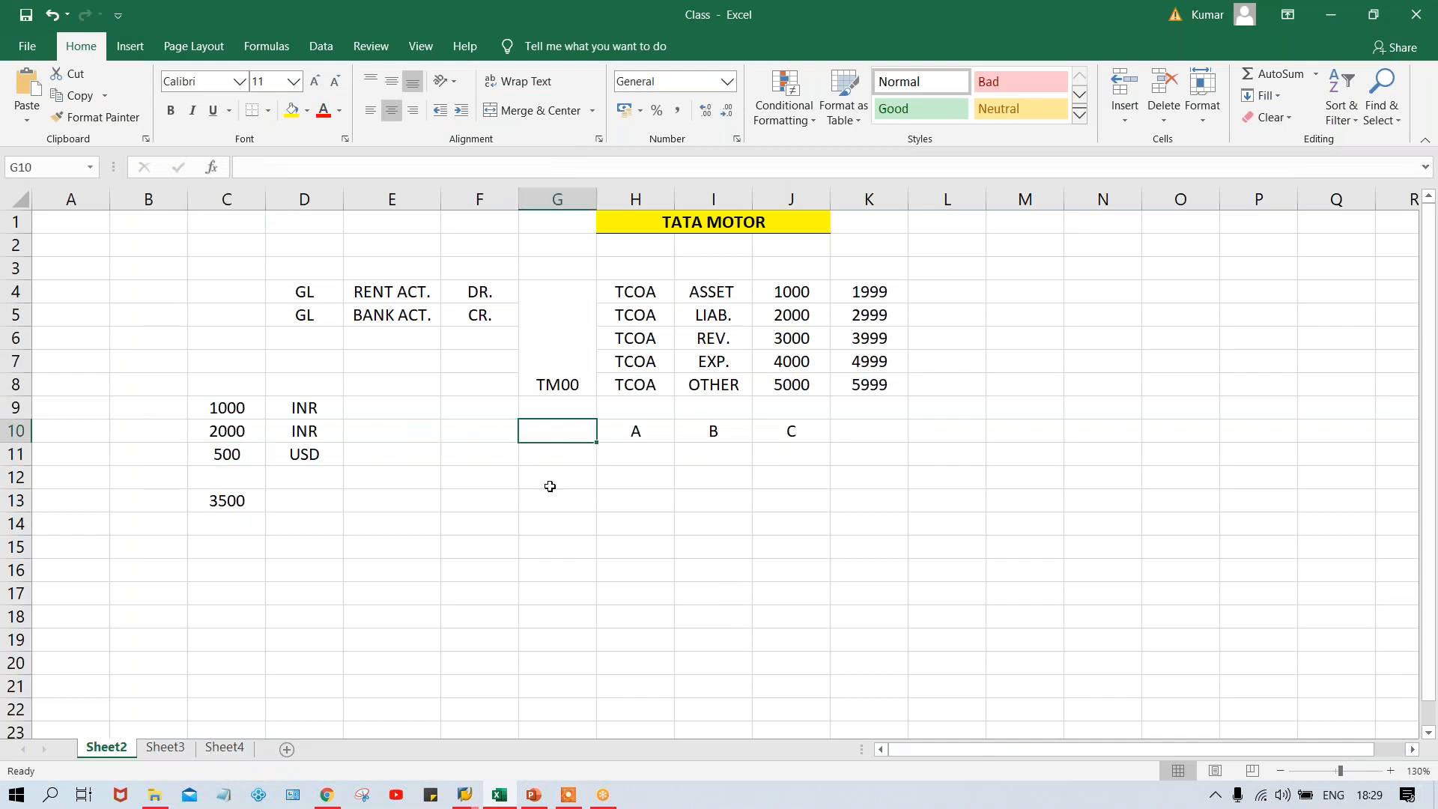
click(549, 486)
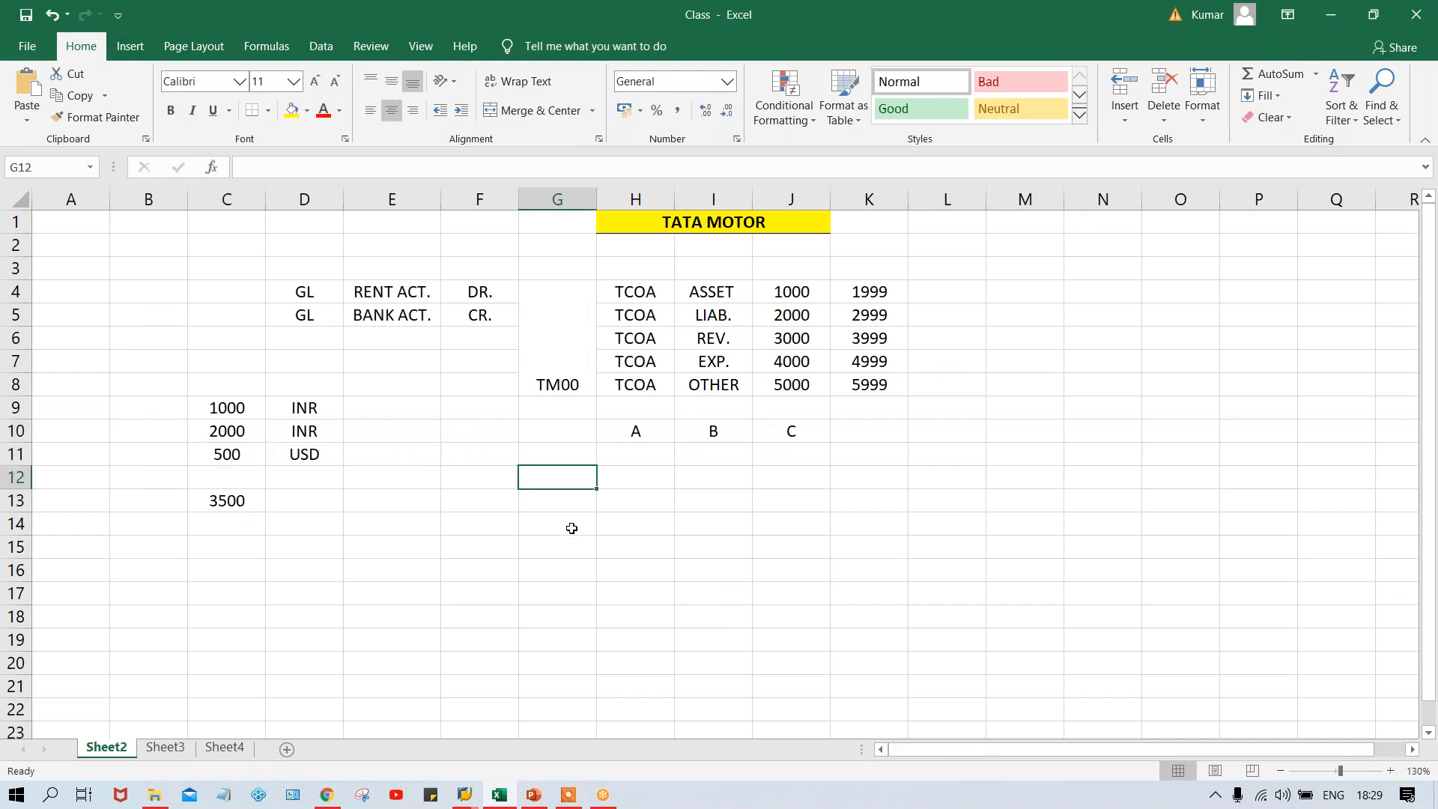
text(RENT )
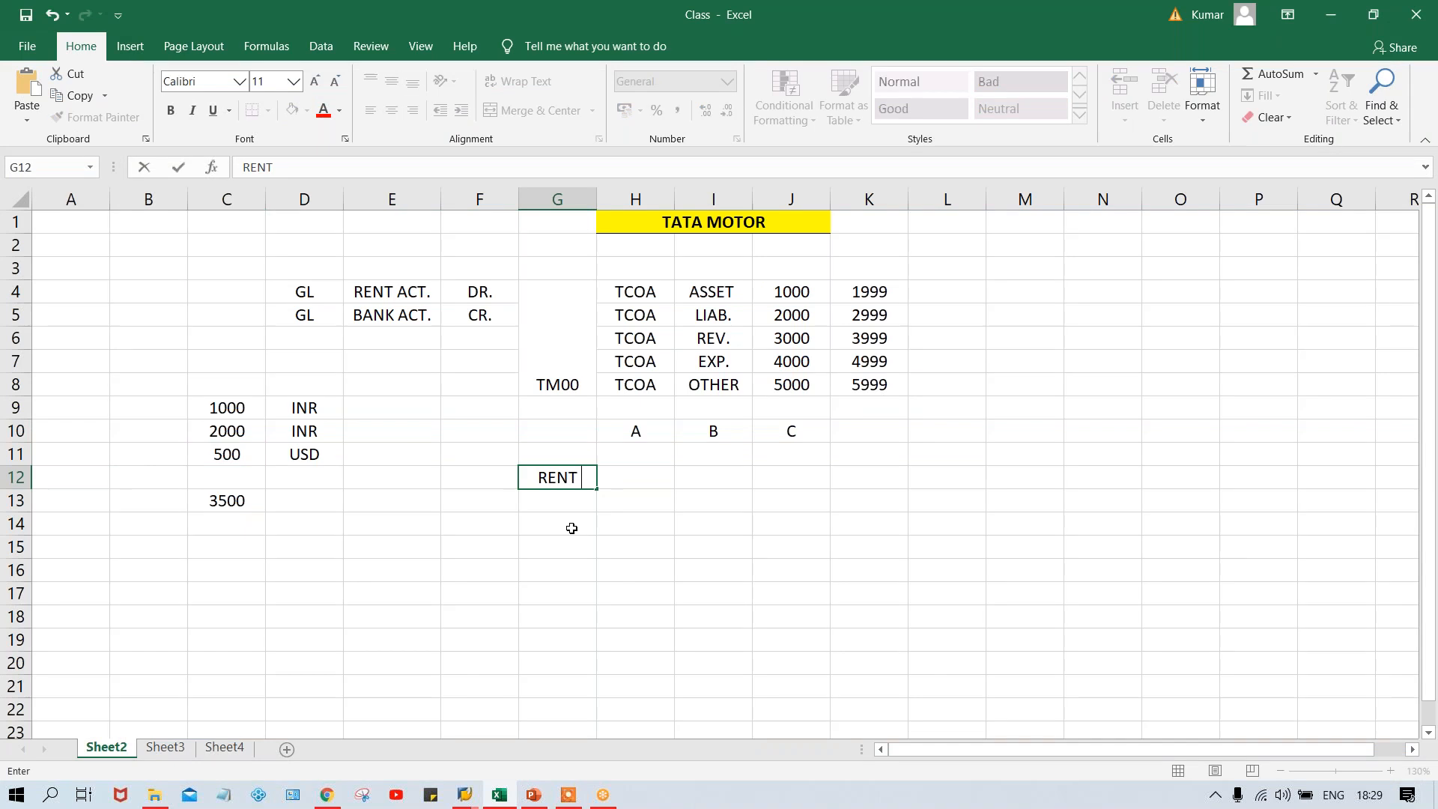
text(ACT)
key(Return)
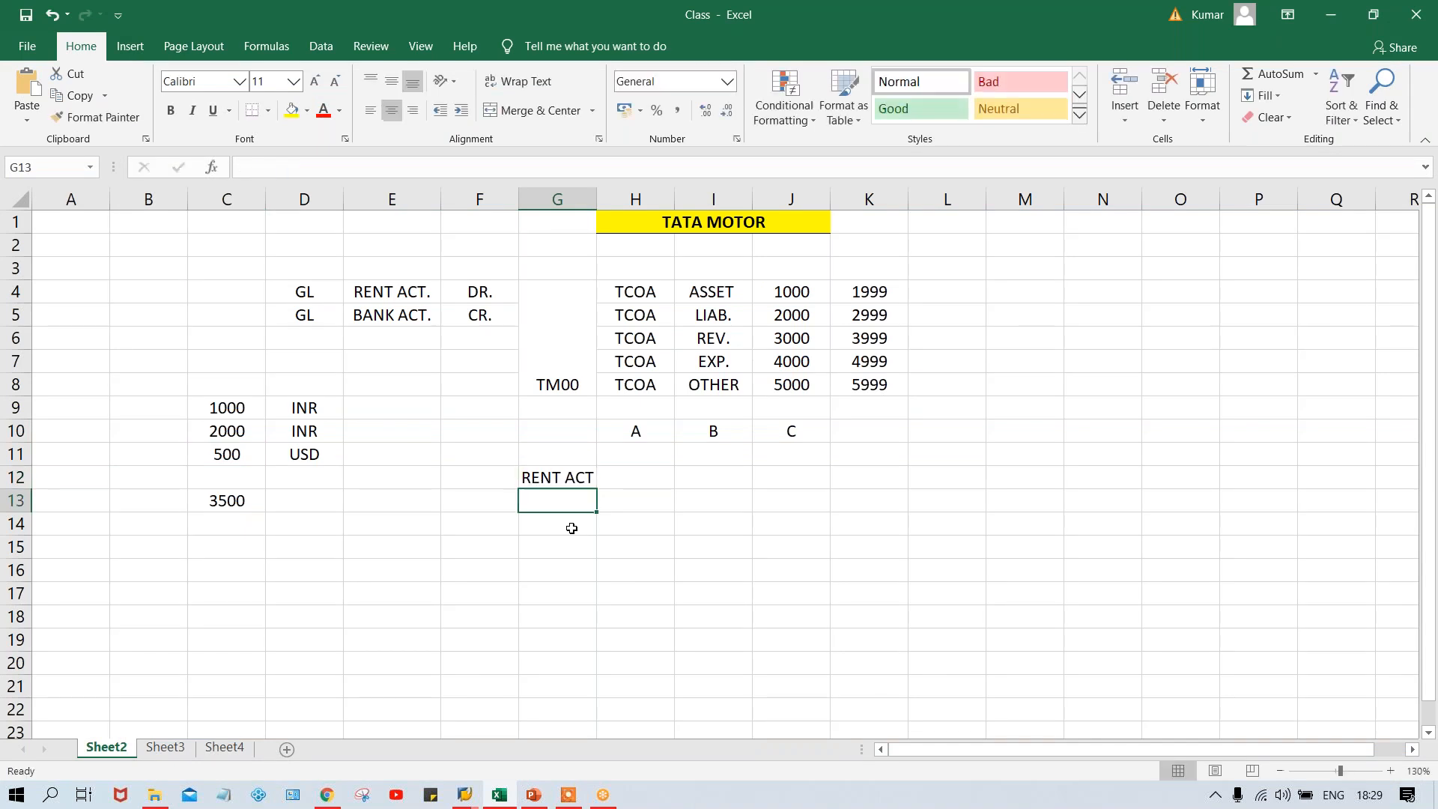
Enter the rent amounts 1000, 4000, 5000, 3000, 2000, 1500 and 6000 in cells G13 to G19.
text(1000)
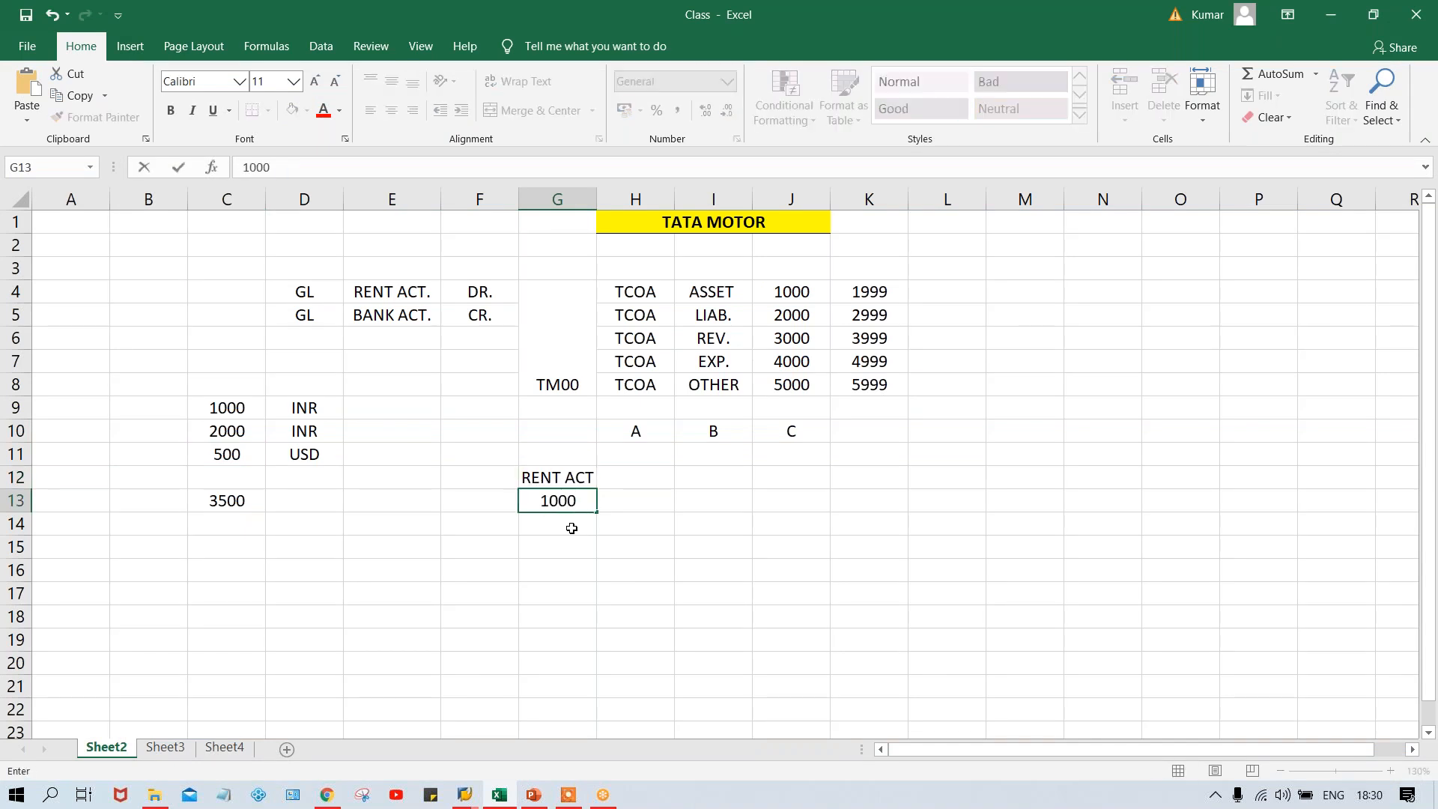
key(Return)
text(4000)
key(Return)
text(5000)
key(Return)
text(3000)
key(Return)
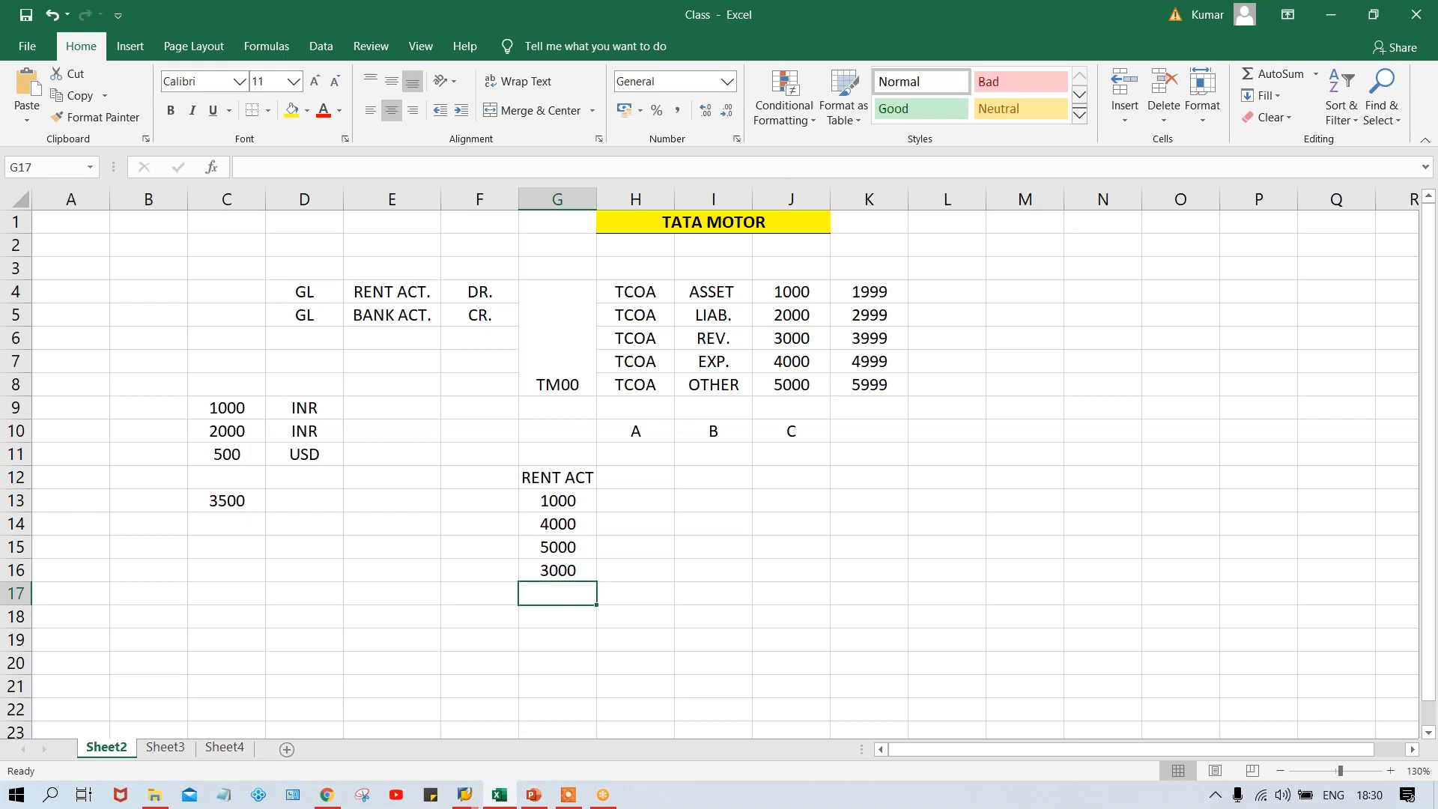
text(2000)
key(Return)
text(1500)
key(Return)
text(6000)
key(Return)
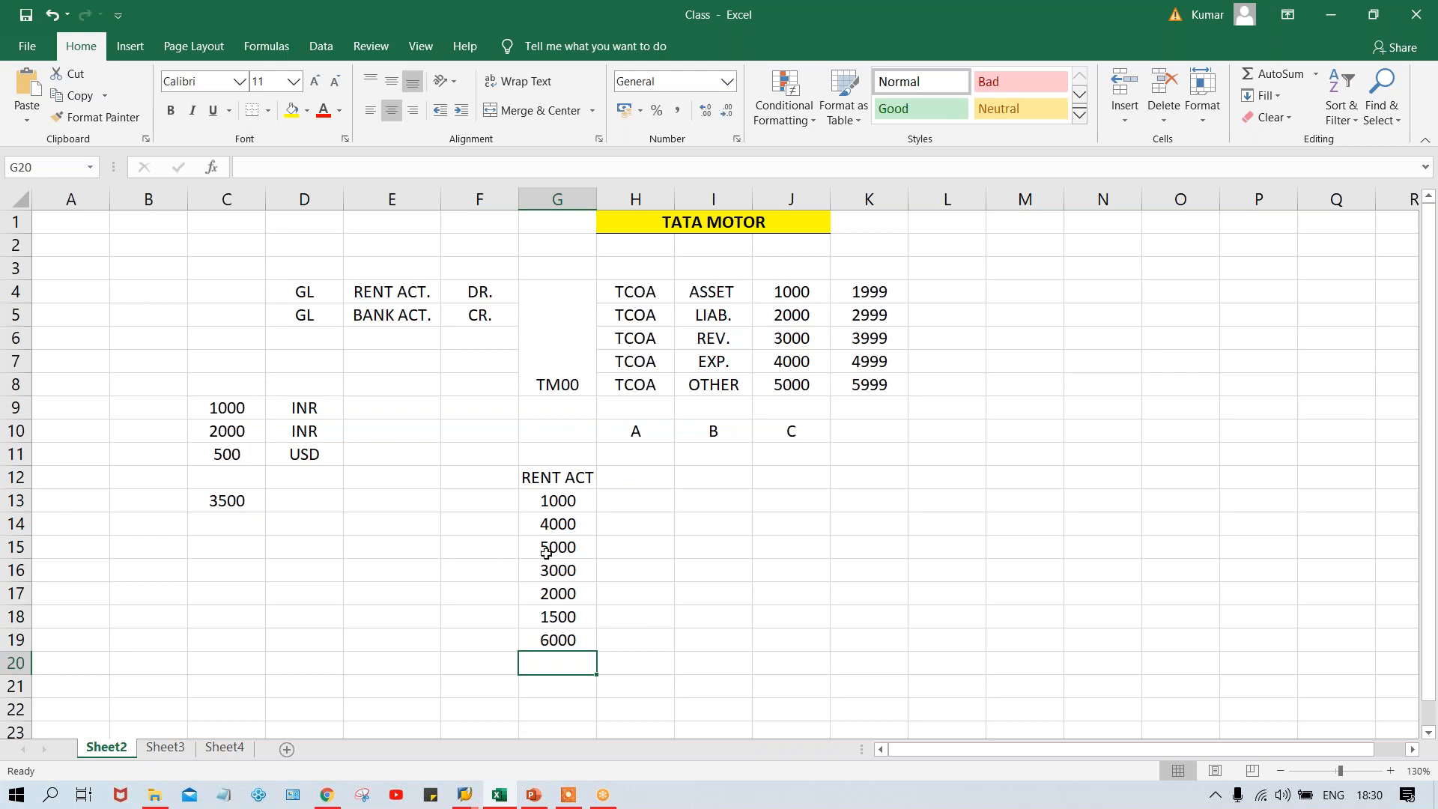
Sum the rent amounts in G13 to G19 and enter 22500 as their total in cell G20.
click(550, 501)
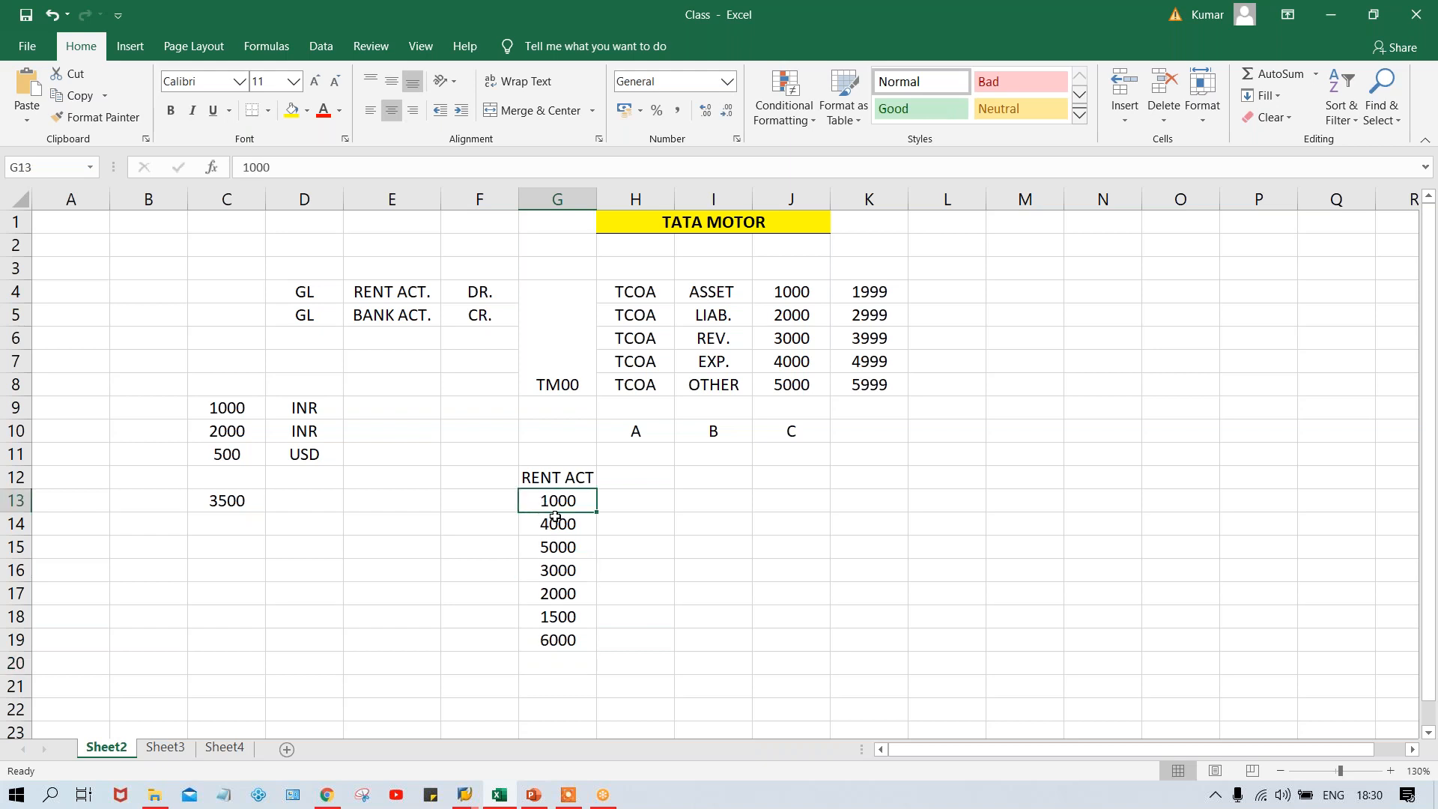
click(558, 521)
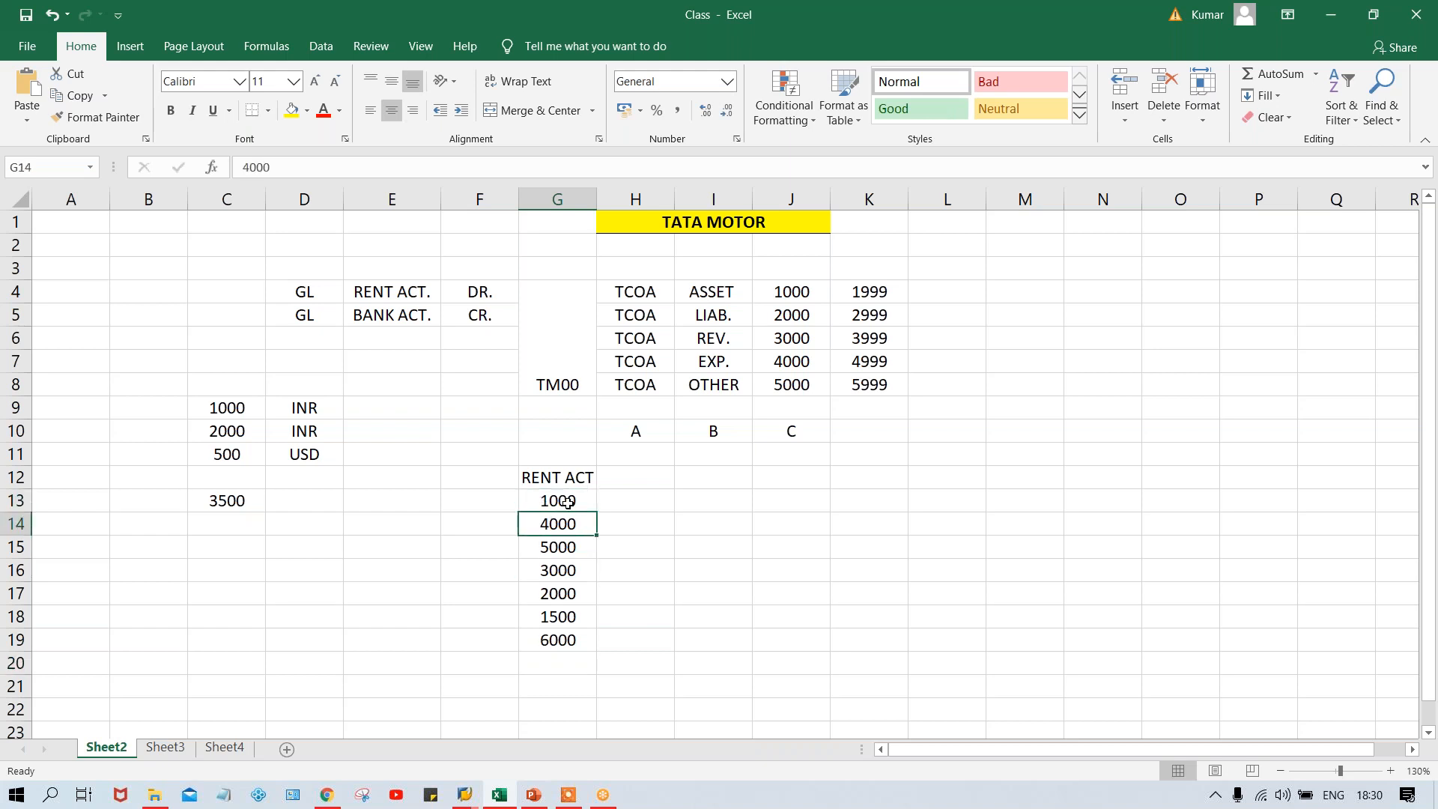
drag(562, 498, 580, 641)
click(554, 682)
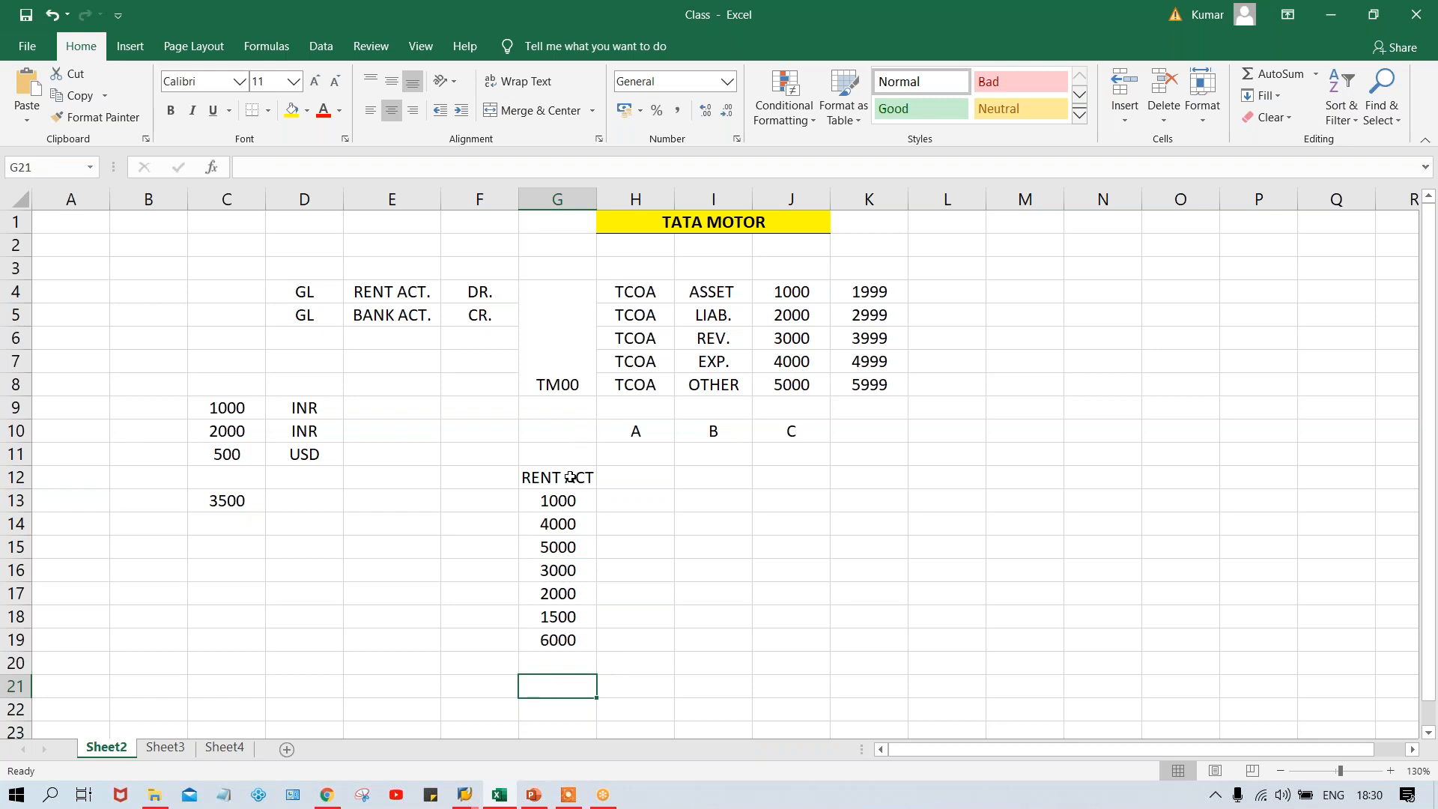
drag(560, 499, 561, 649)
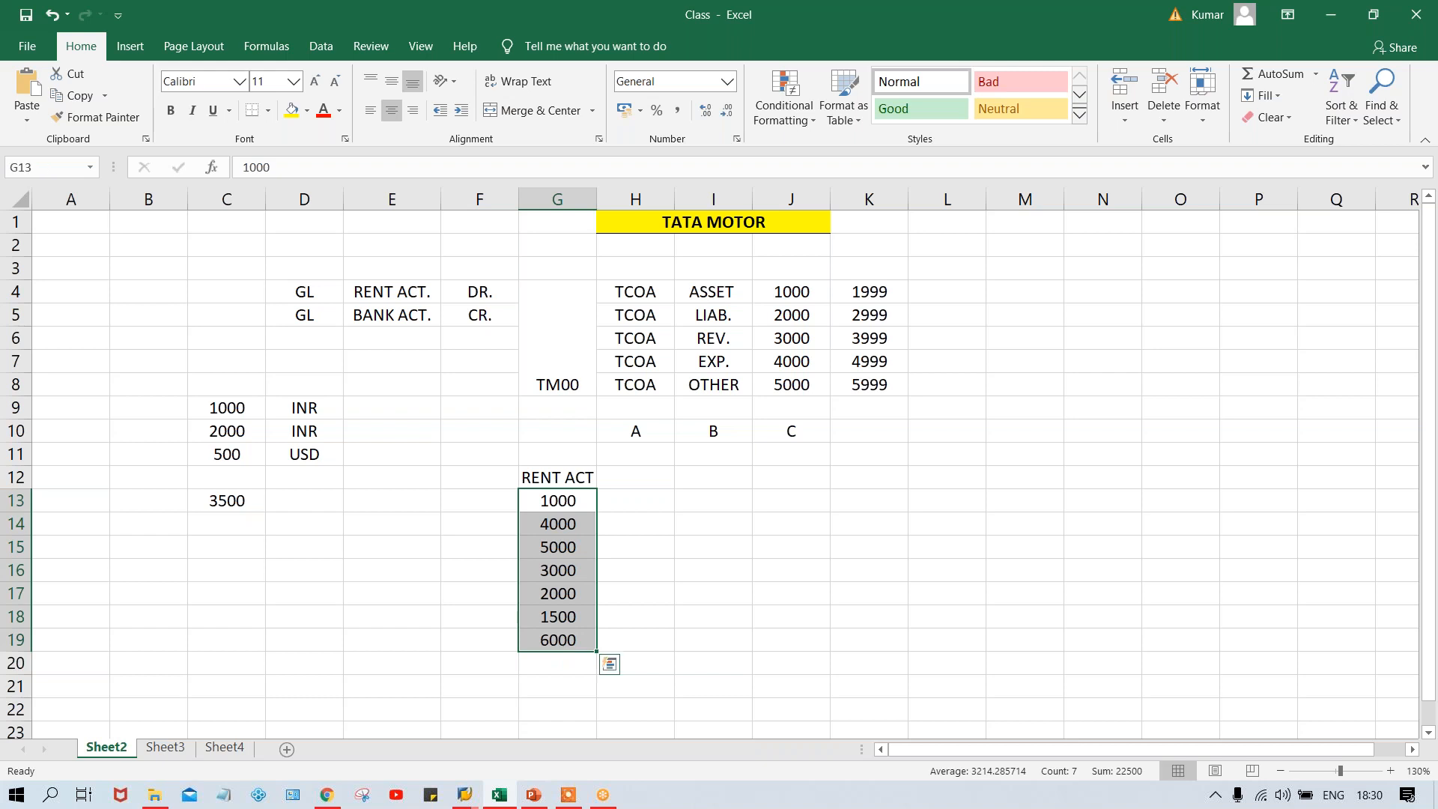
click(555, 670)
text(22500)
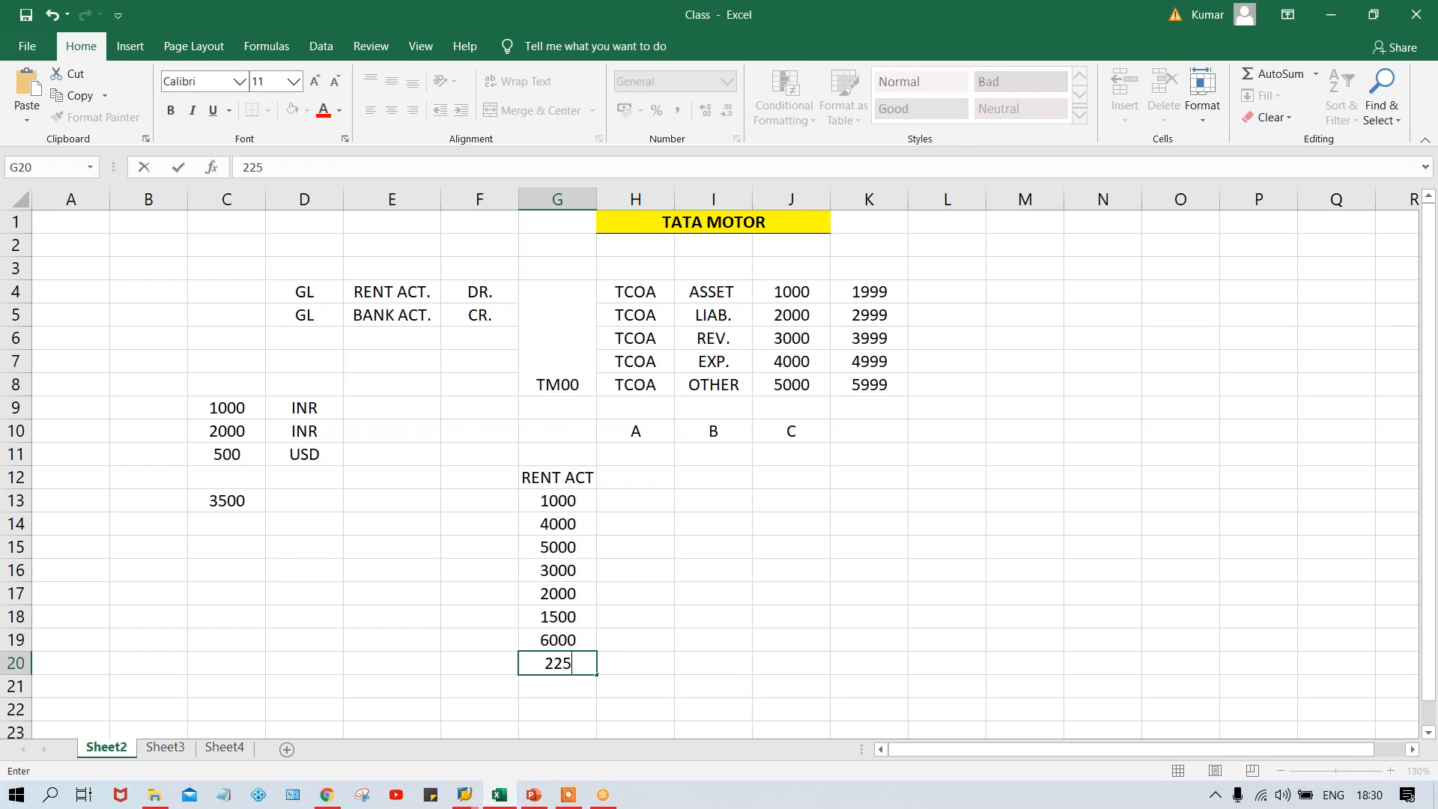
key(Return)
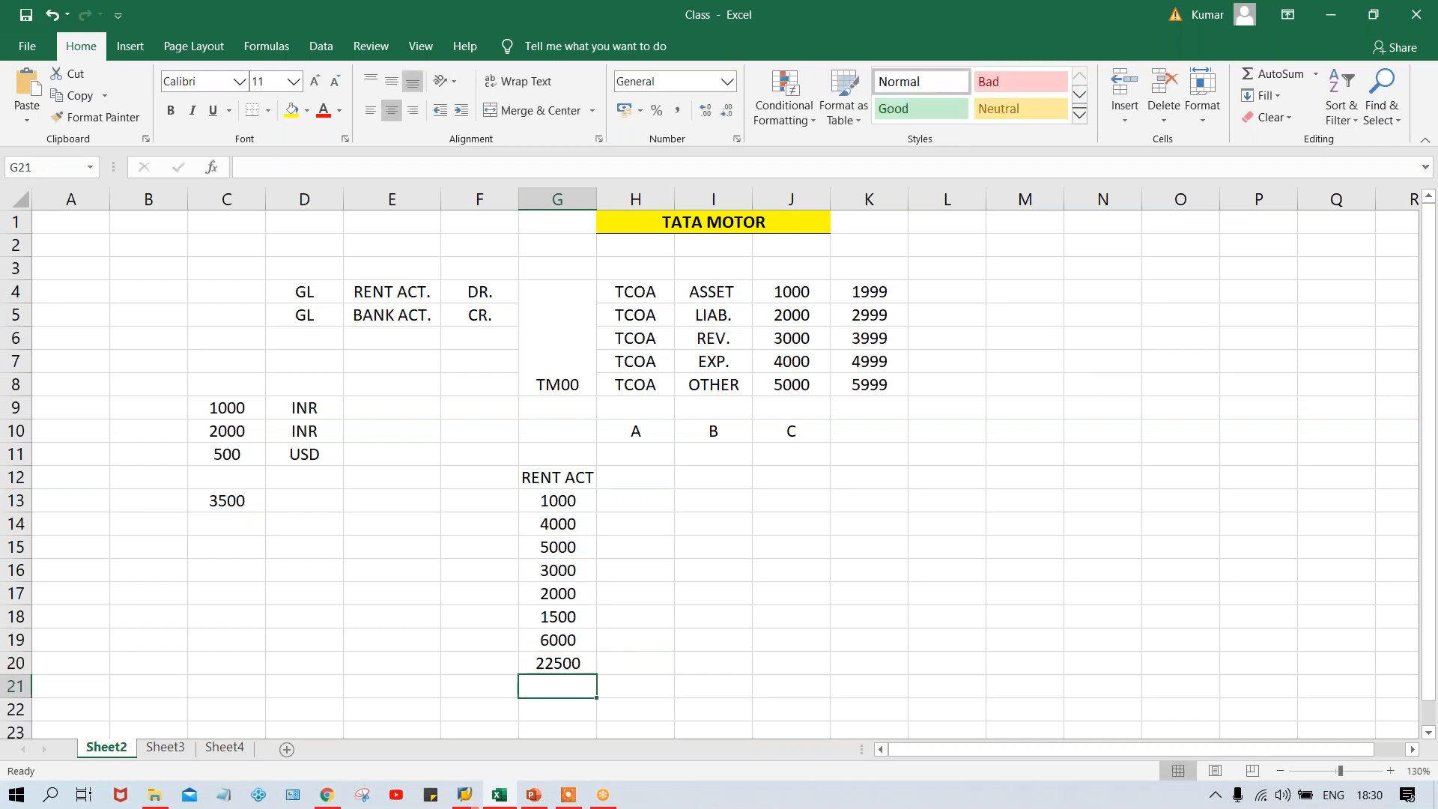
Compare the individual rent line items with their total balance, relating them to the line item display setting in SAP.
click(570, 666)
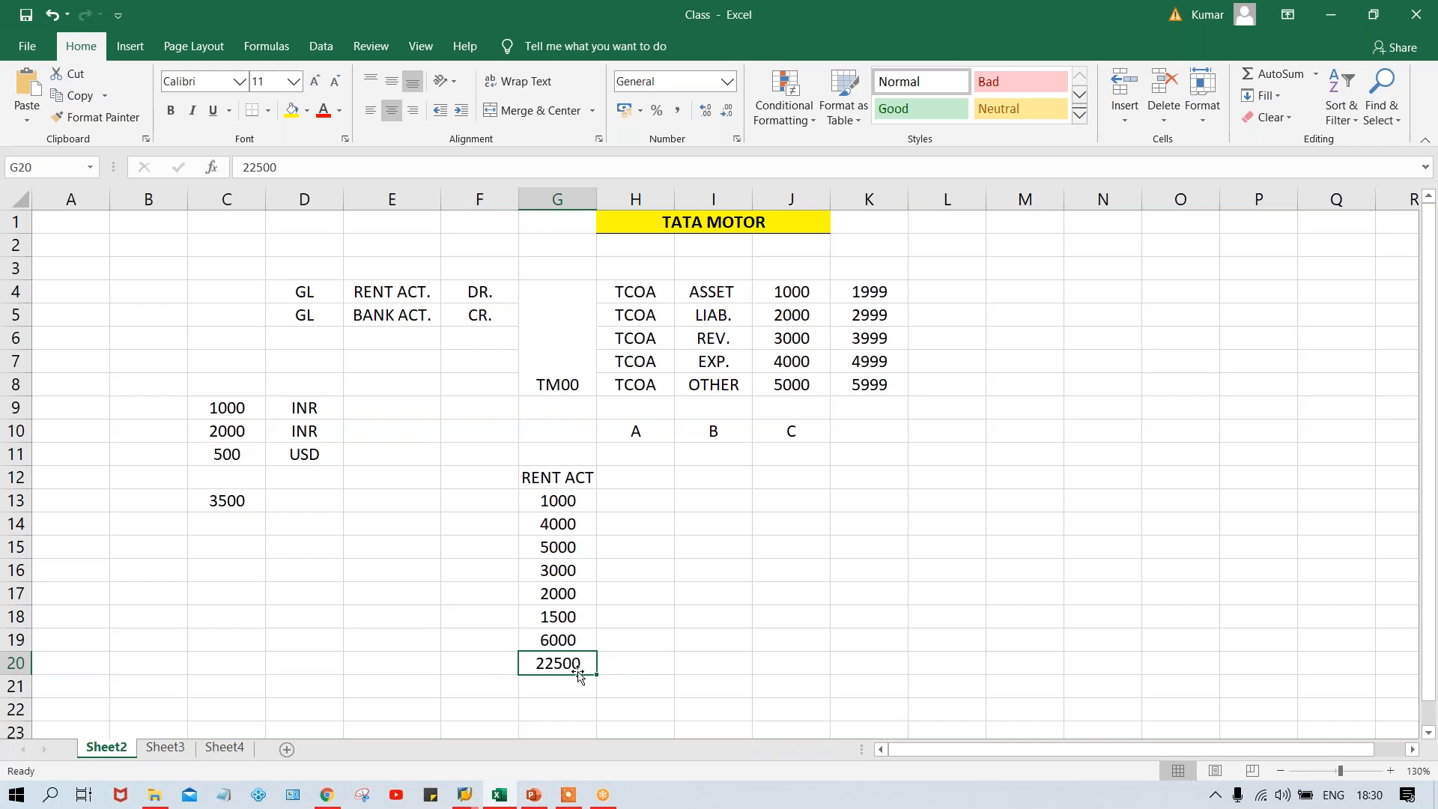
drag(546, 498, 561, 640)
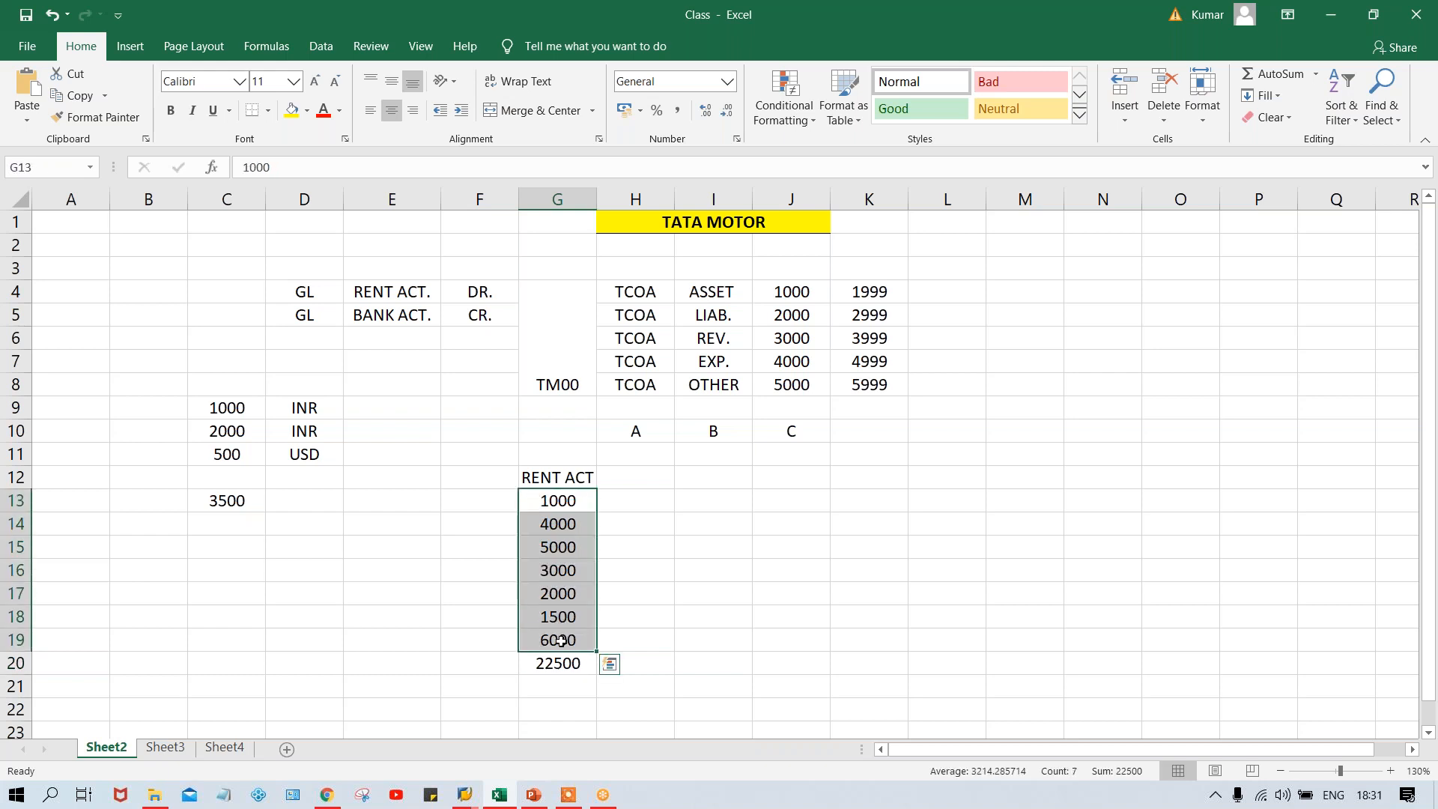
click(541, 665)
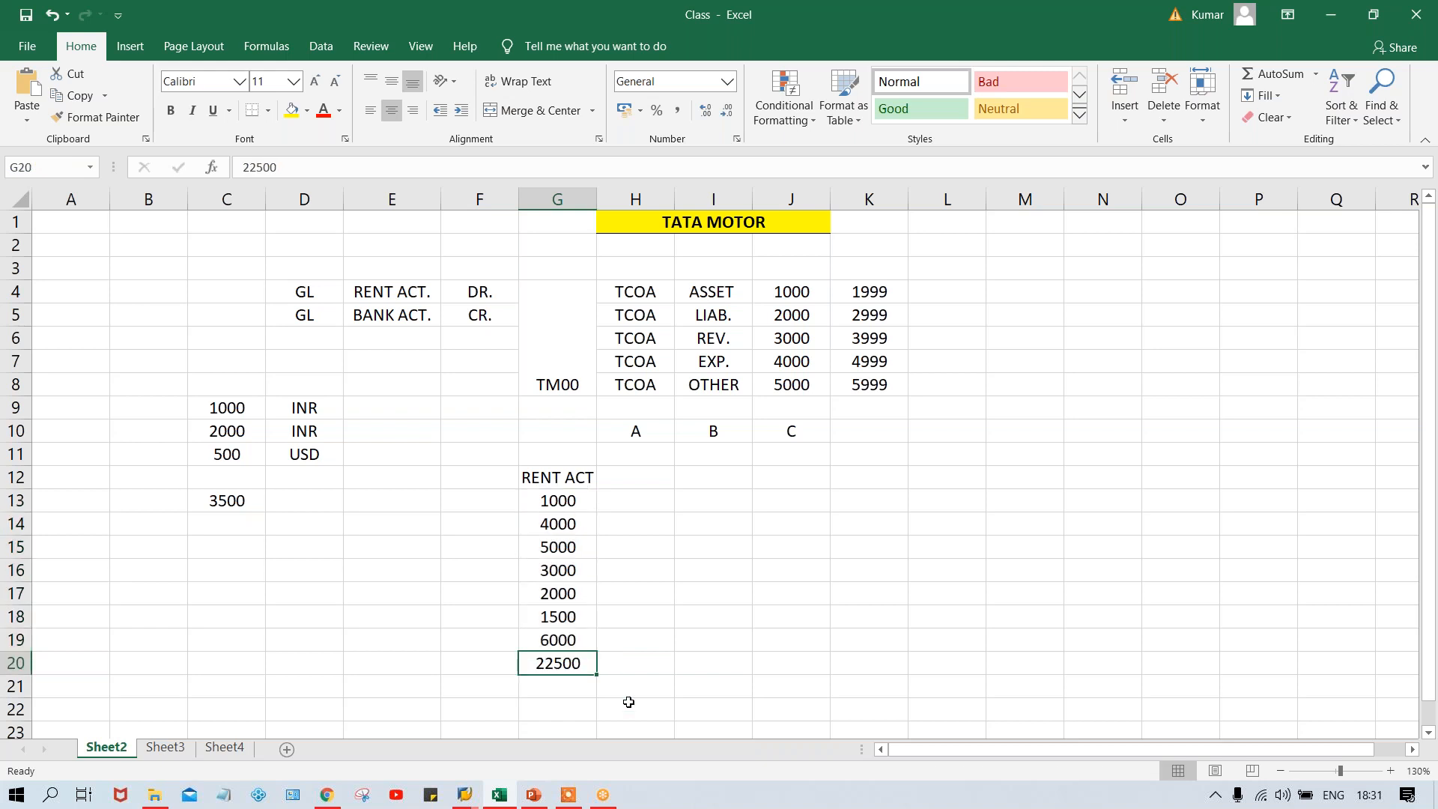
click(569, 518)
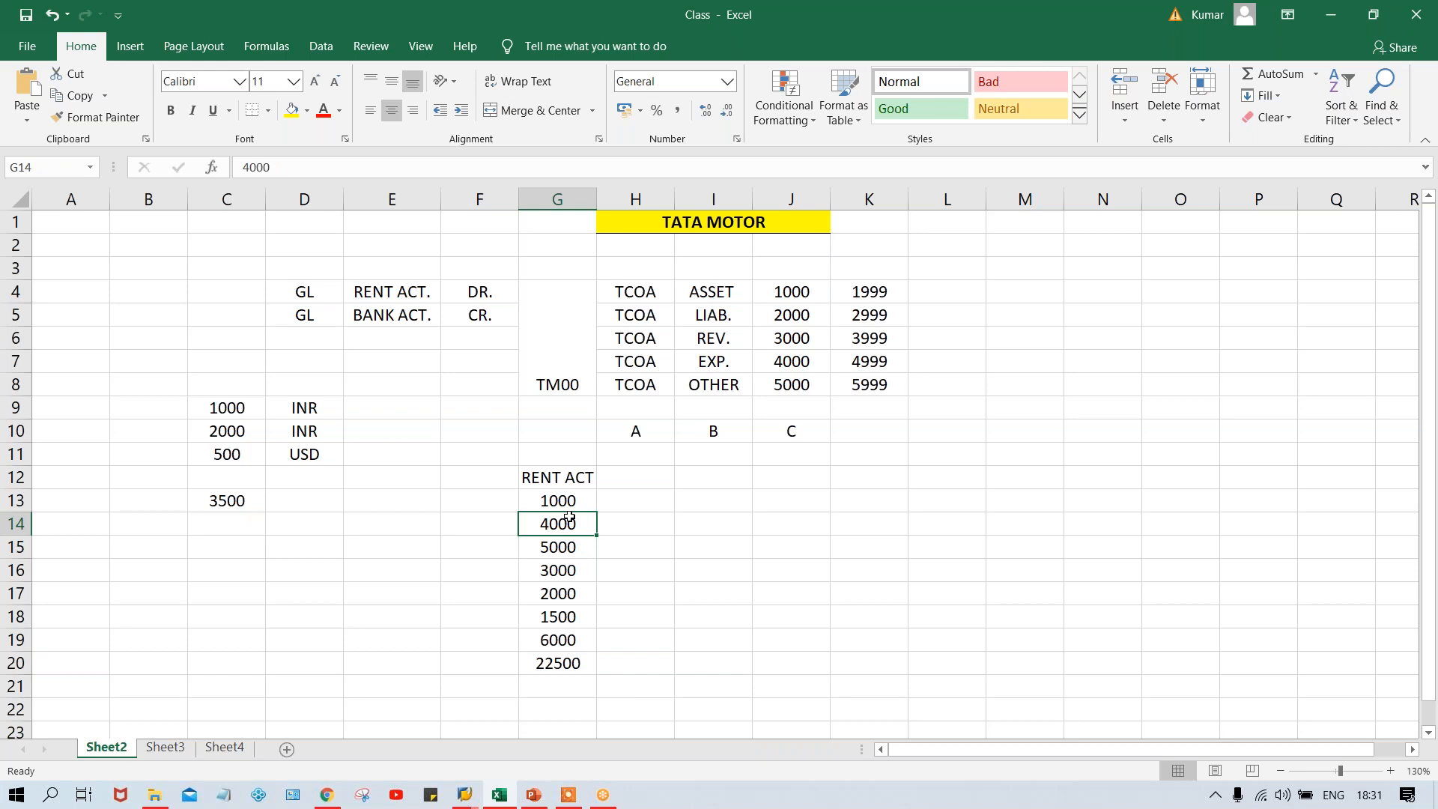
key(alt+Tab)
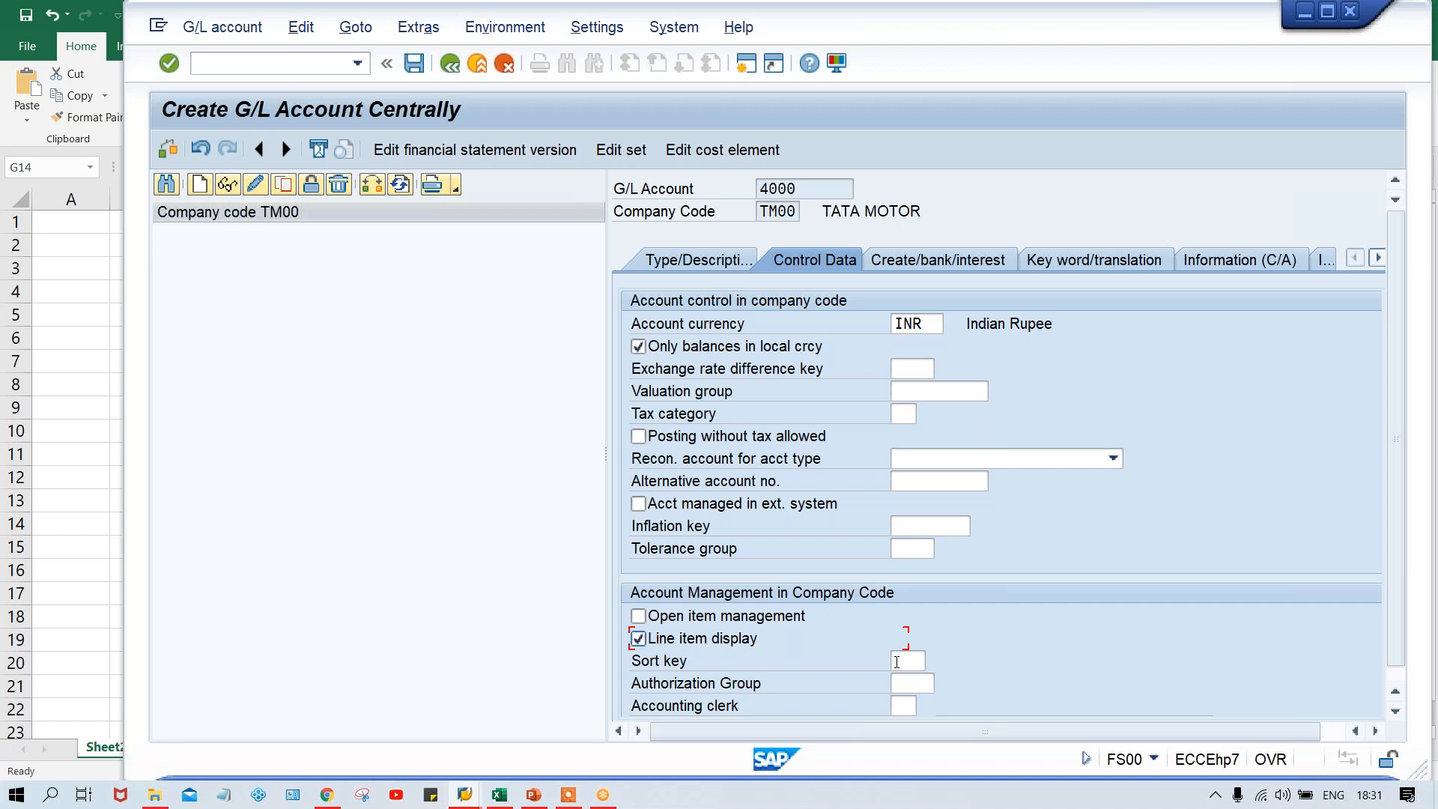
click(508, 796)
click(563, 665)
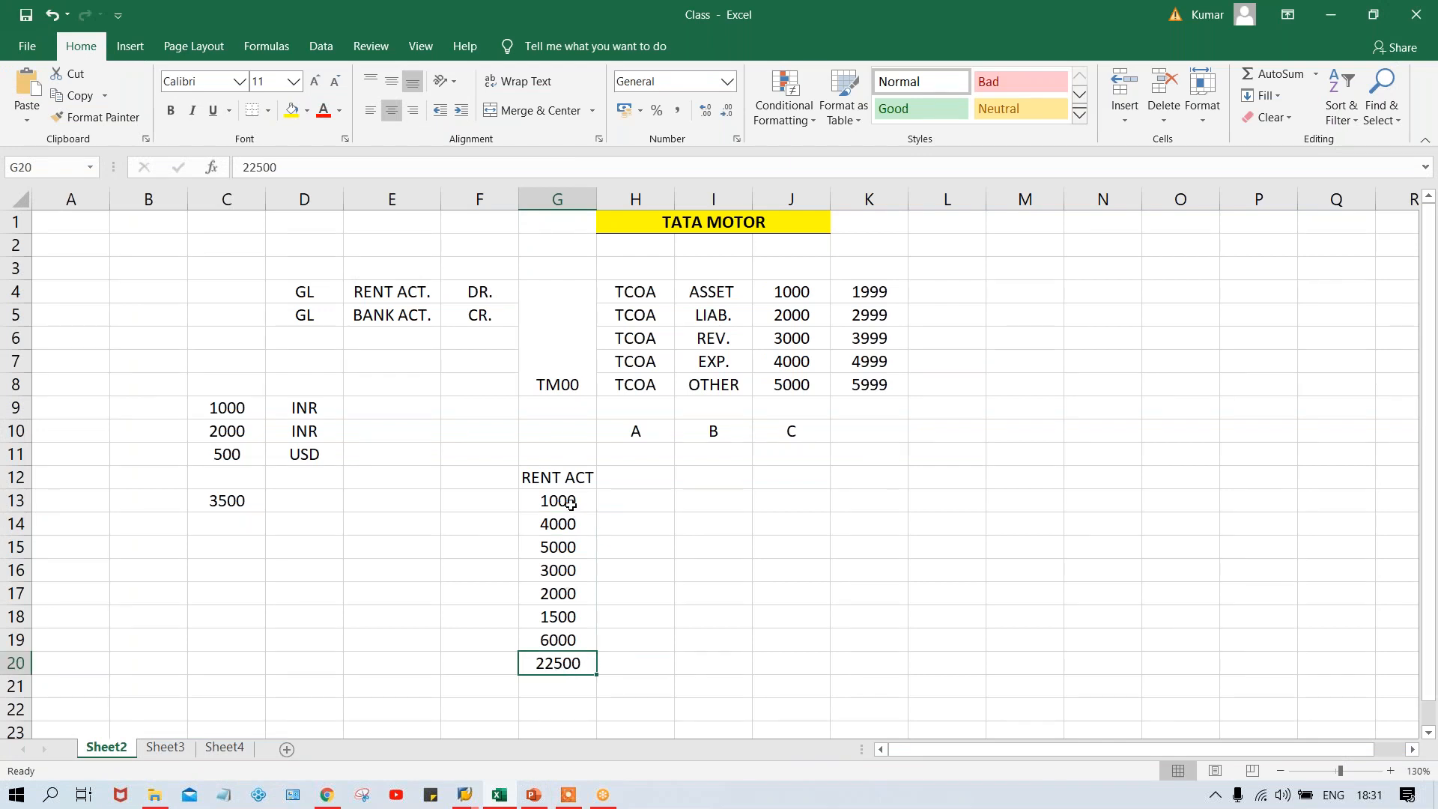
drag(571, 501, 582, 633)
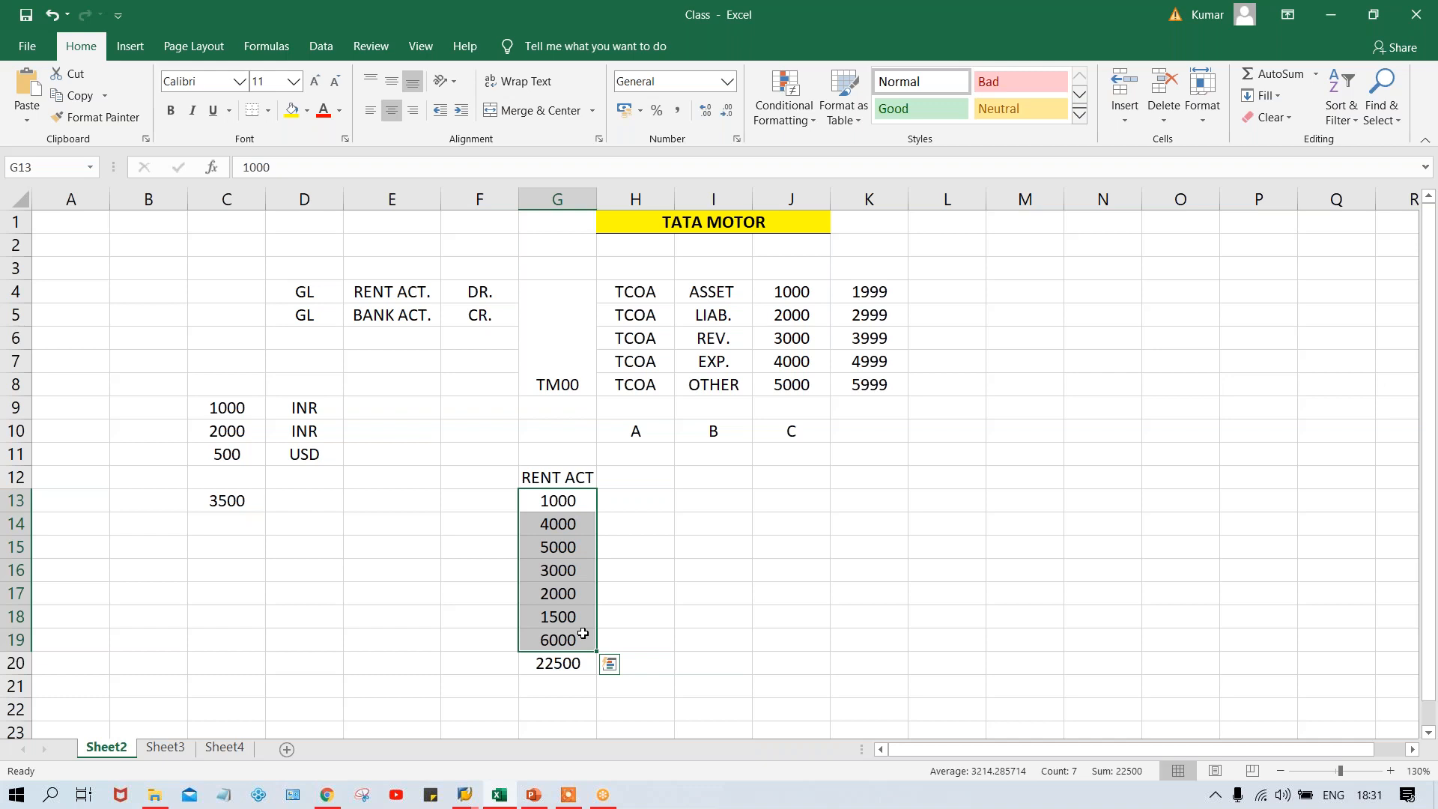
click(536, 659)
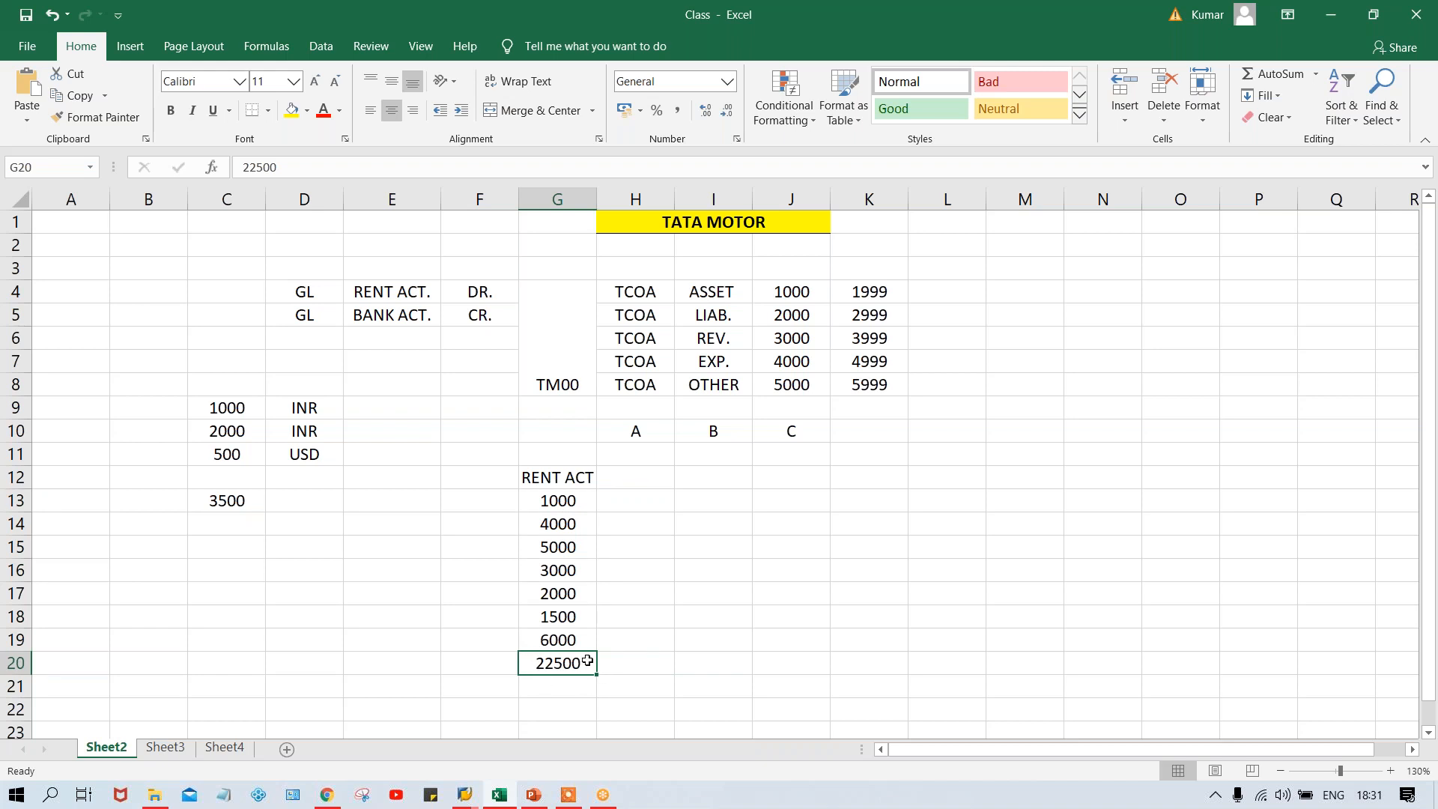
drag(566, 500, 577, 637)
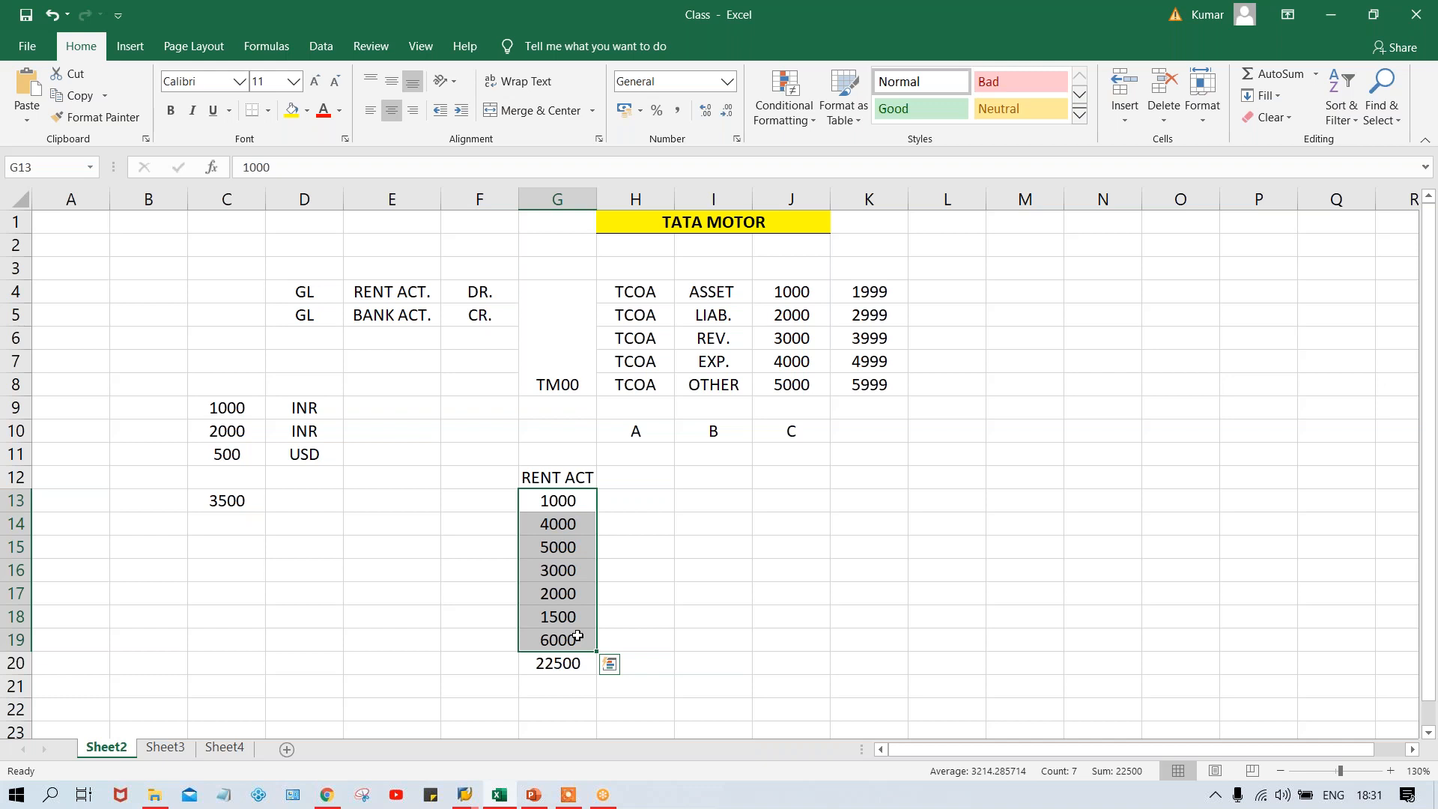
click(549, 665)
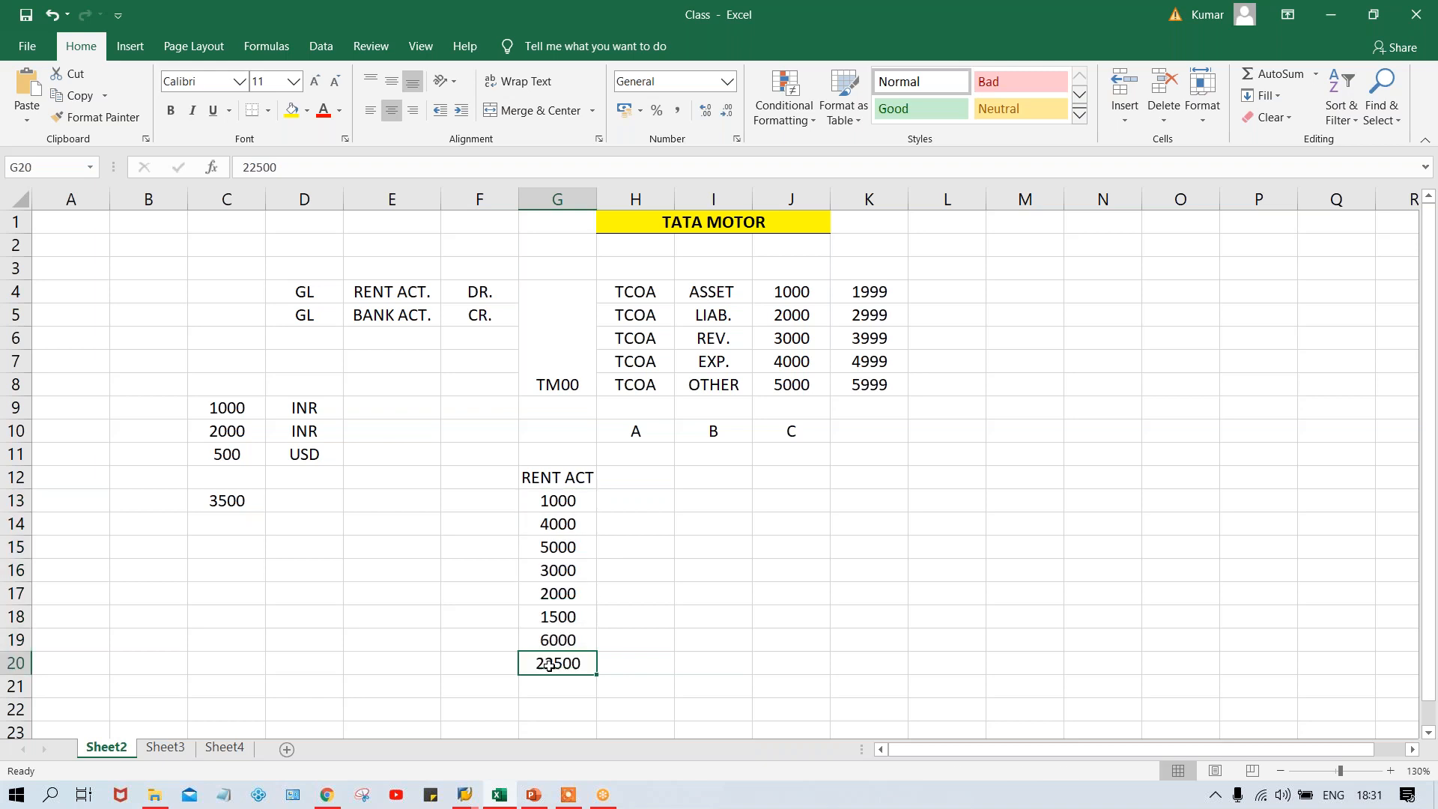
Switch back to SAP and set the sort key of G/L account 4000 to 001.
key(alt+Tab)
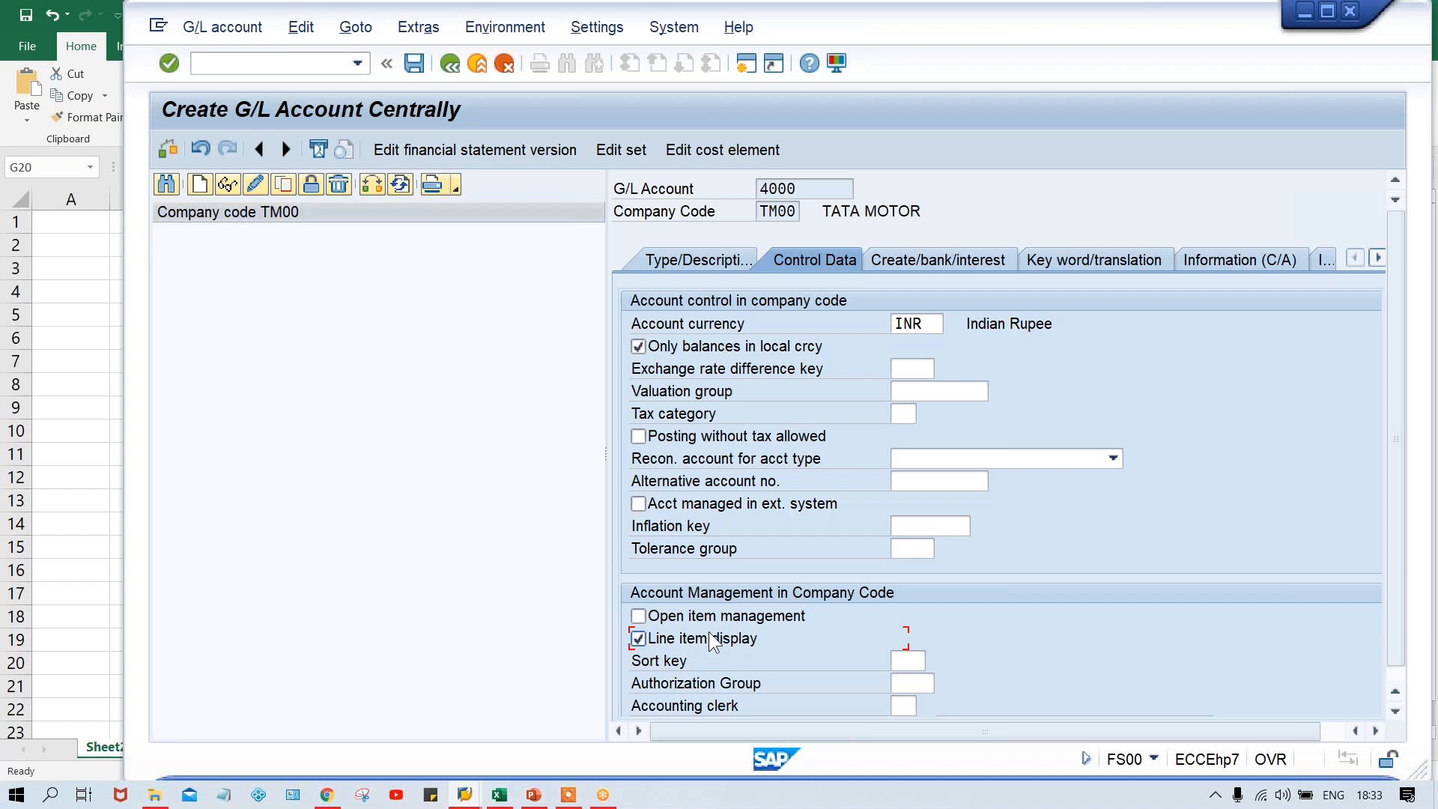
click(921, 661)
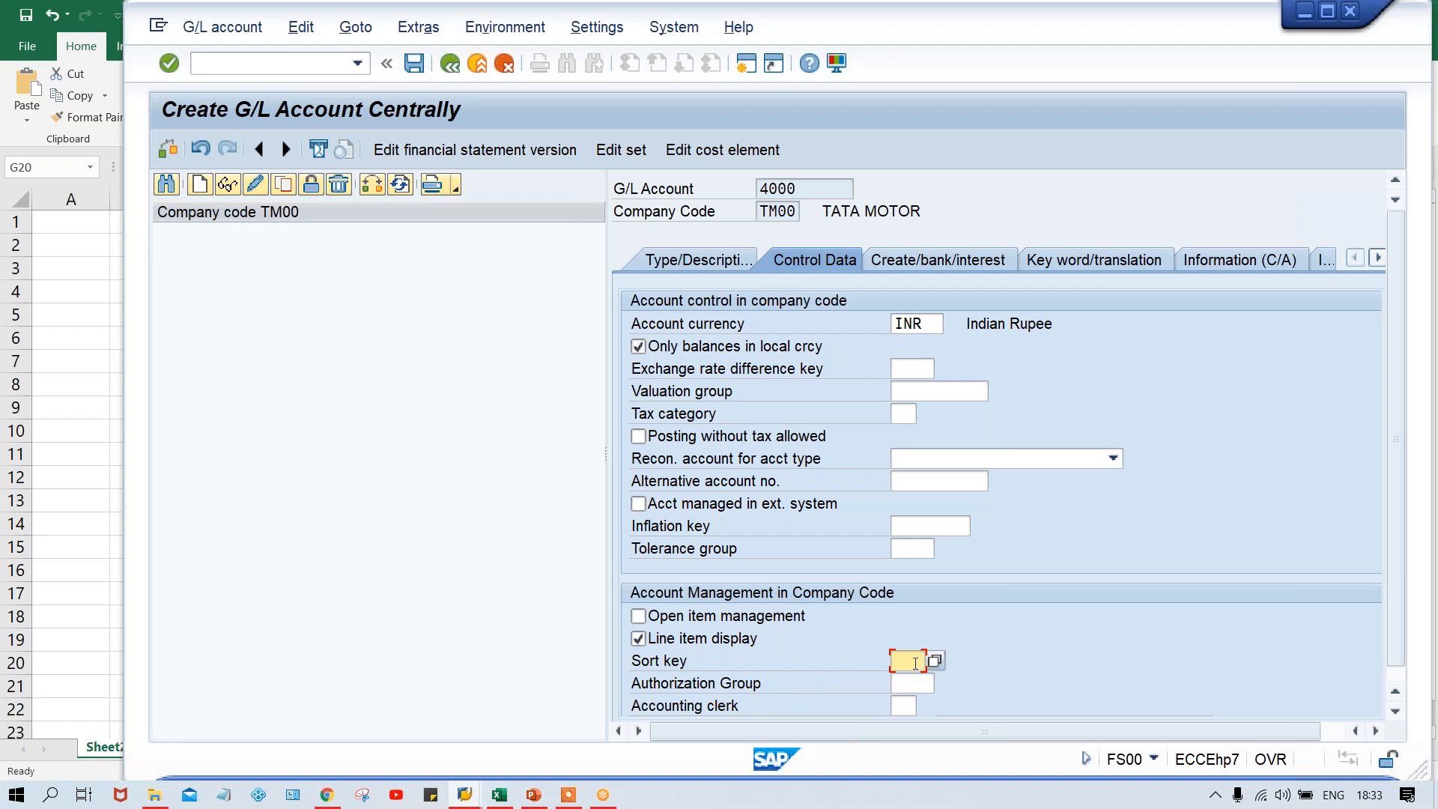
text(00)
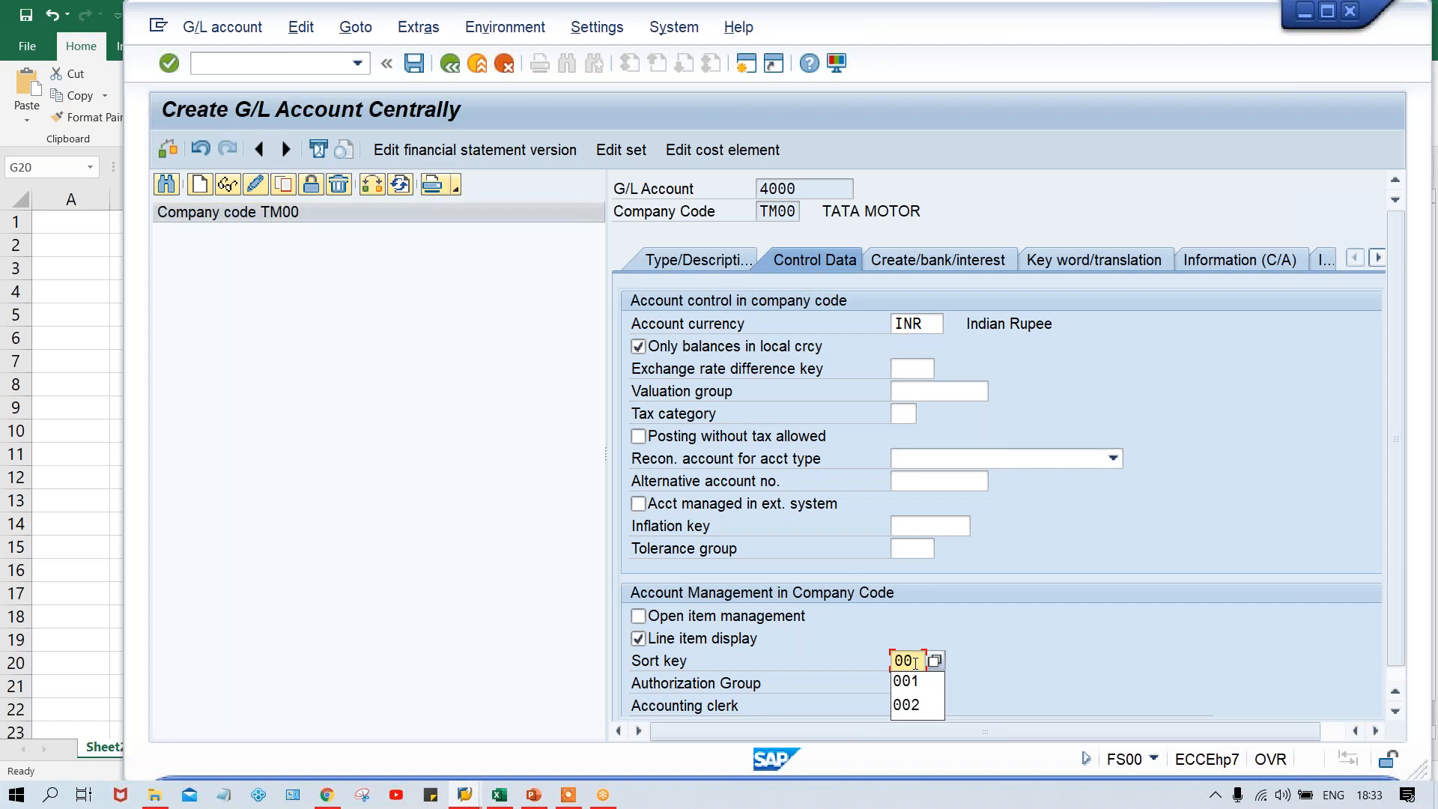
key(Down)
key(Return)
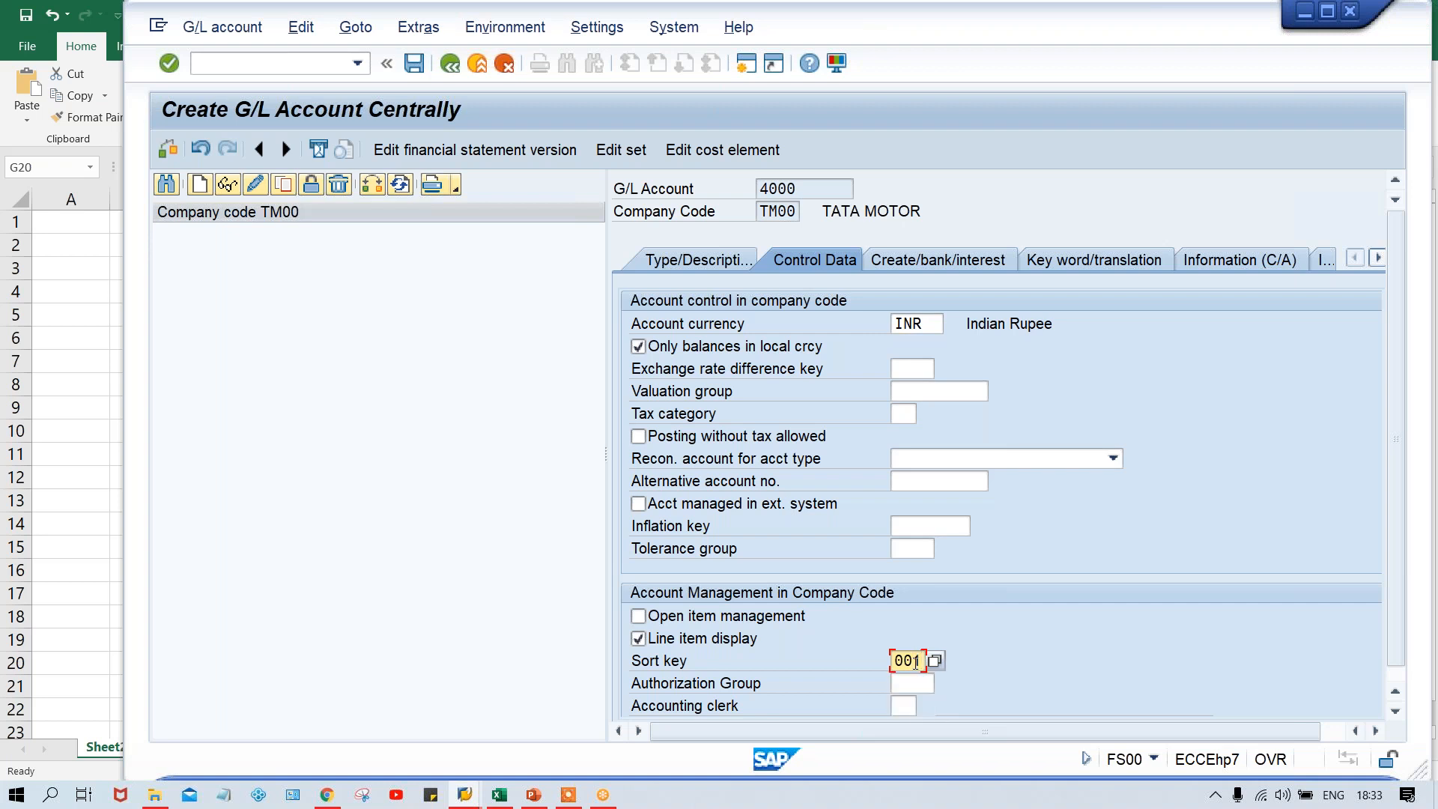
key(Return)
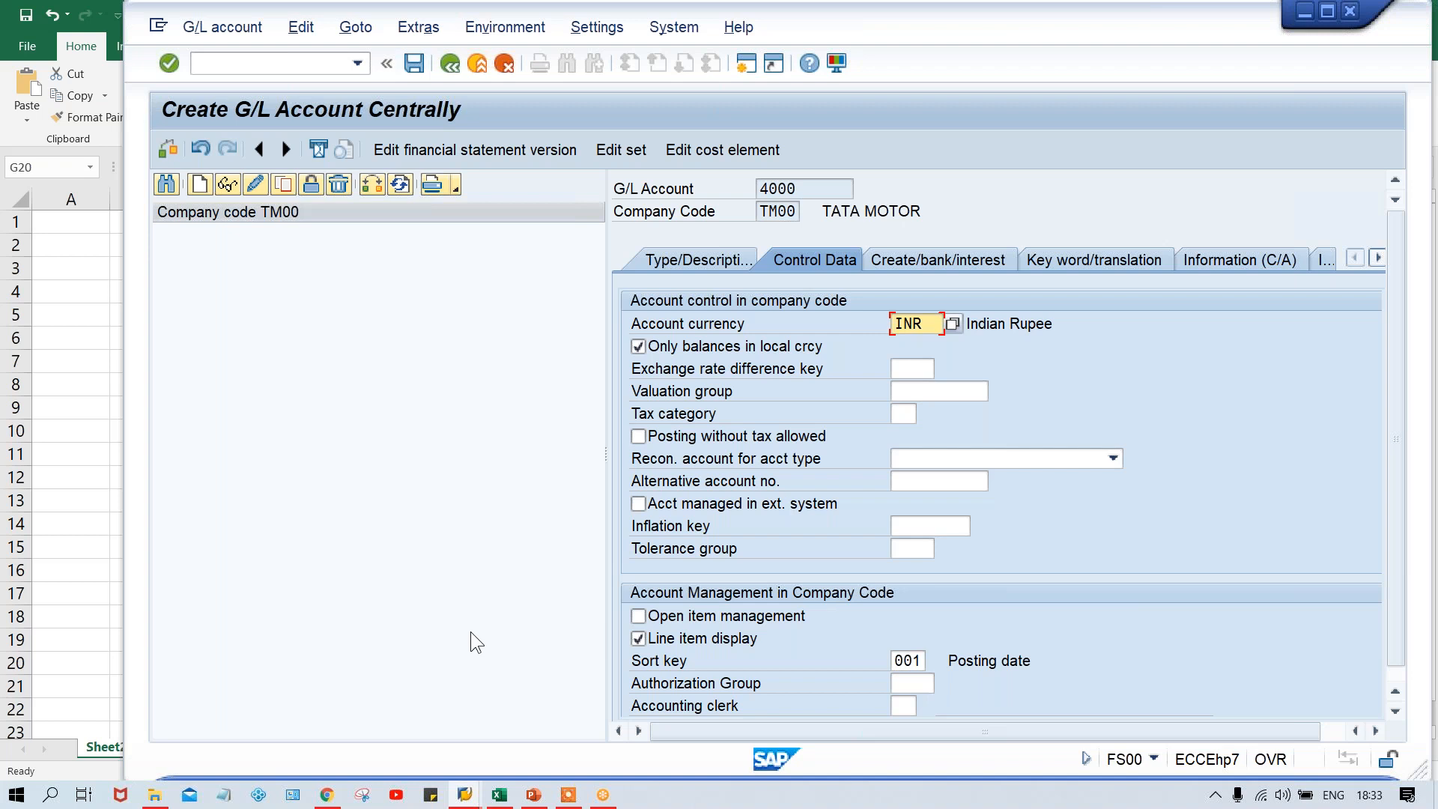
Switch to the Excel workbook and replace the heading in cell G12 with AMT.
click(500, 796)
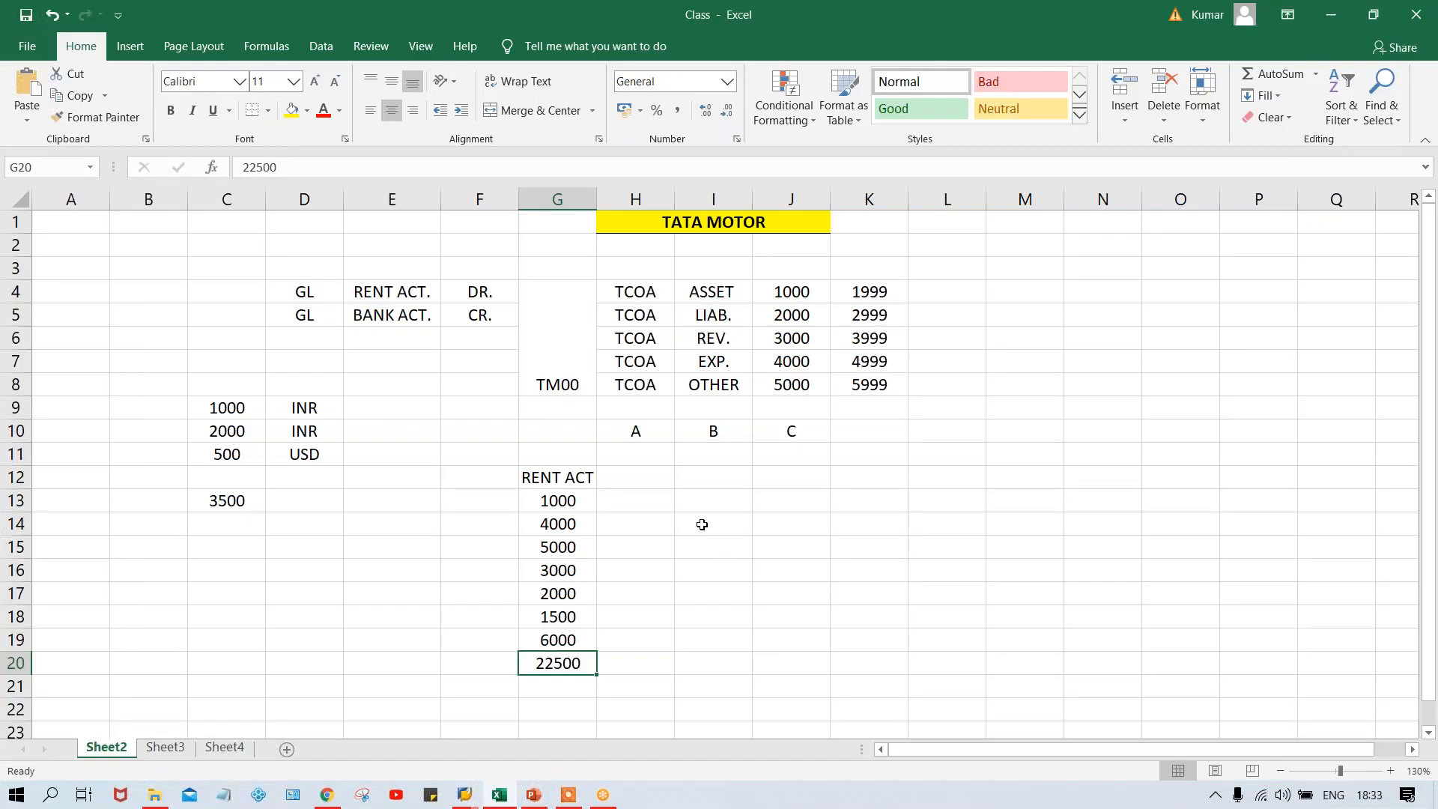
click(472, 501)
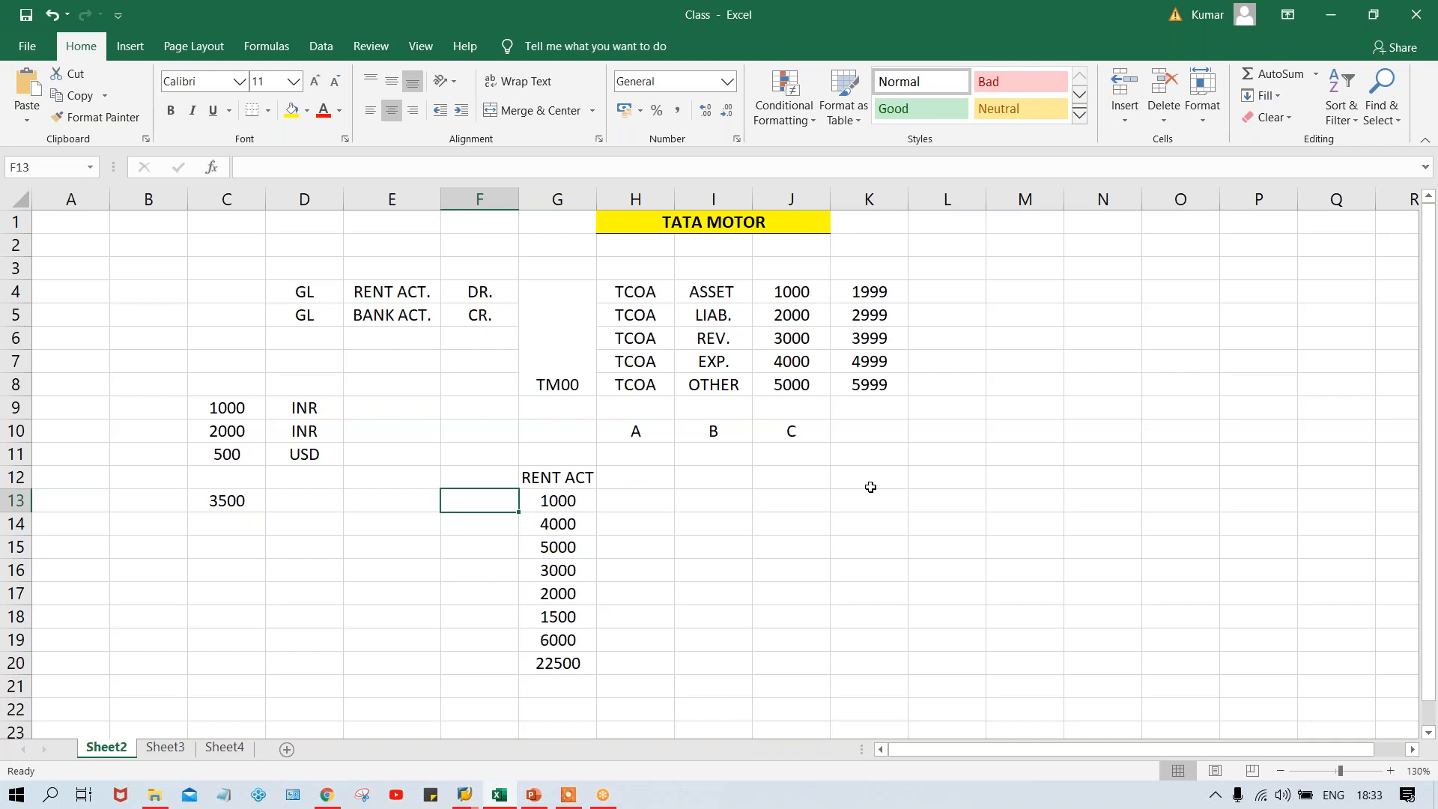
click(556, 477)
key(Delete)
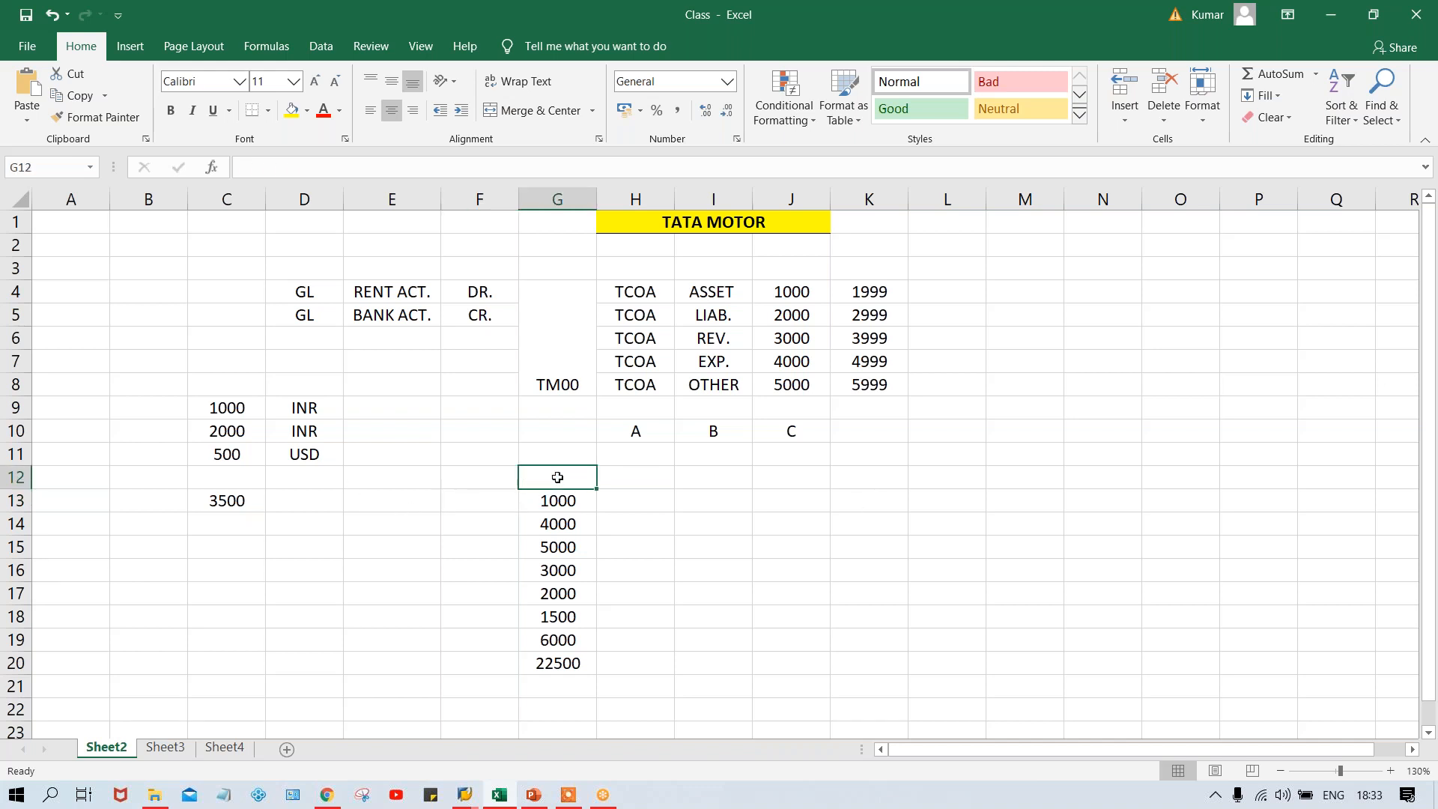
text(AMT.)
key(Return)
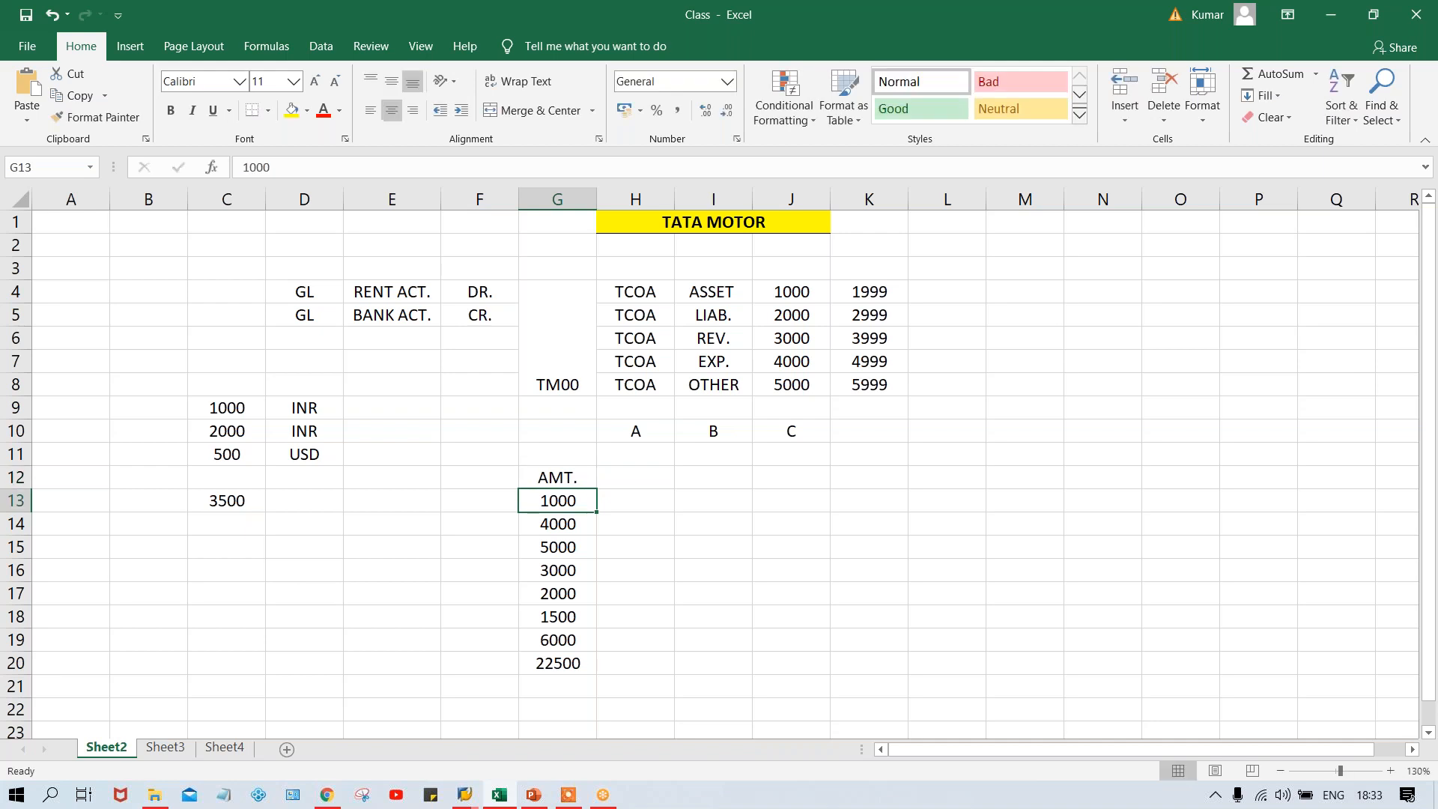
Enter the headings CURR., REF. and TEXT in cells H12, I12 and J12.
click(629, 478)
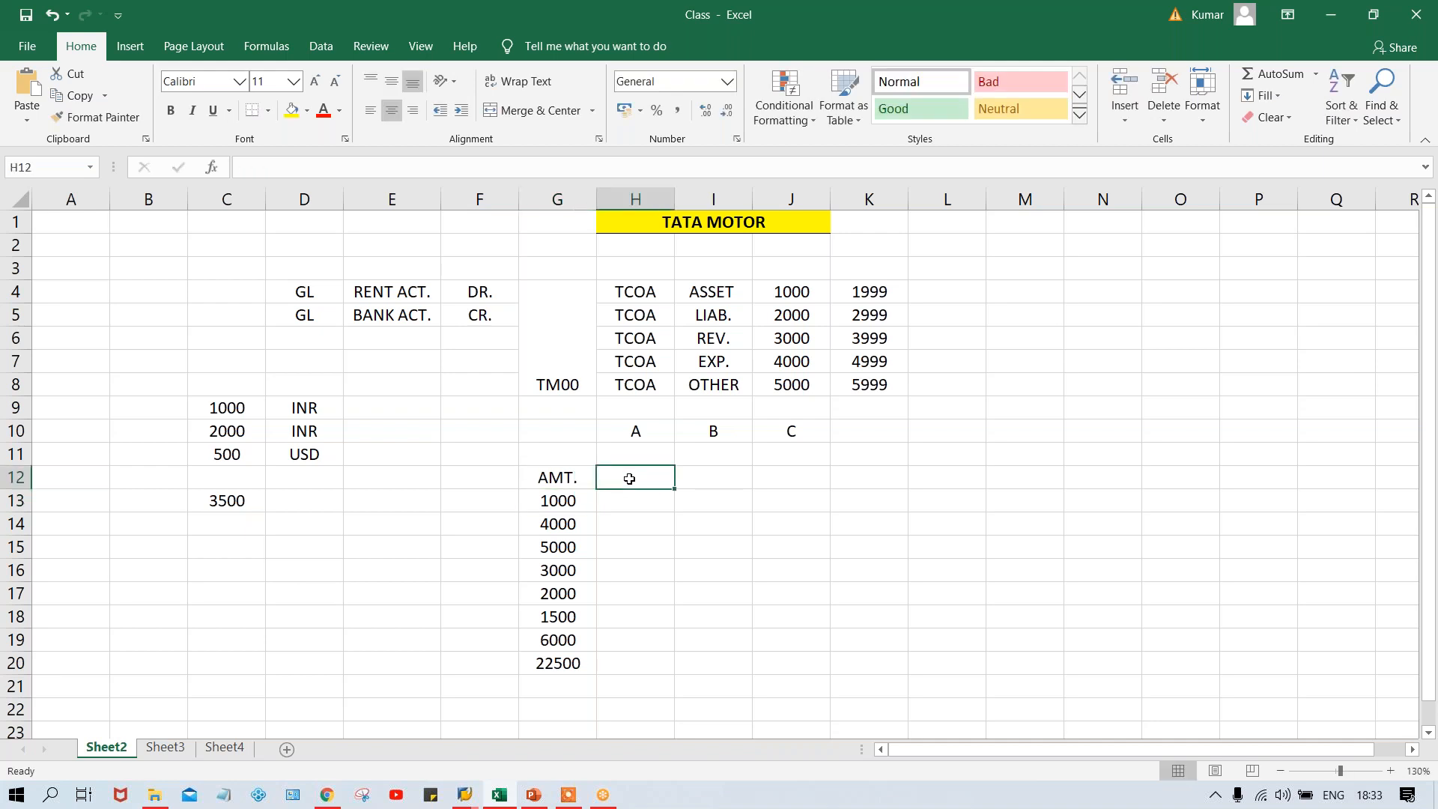
text(CURR.)
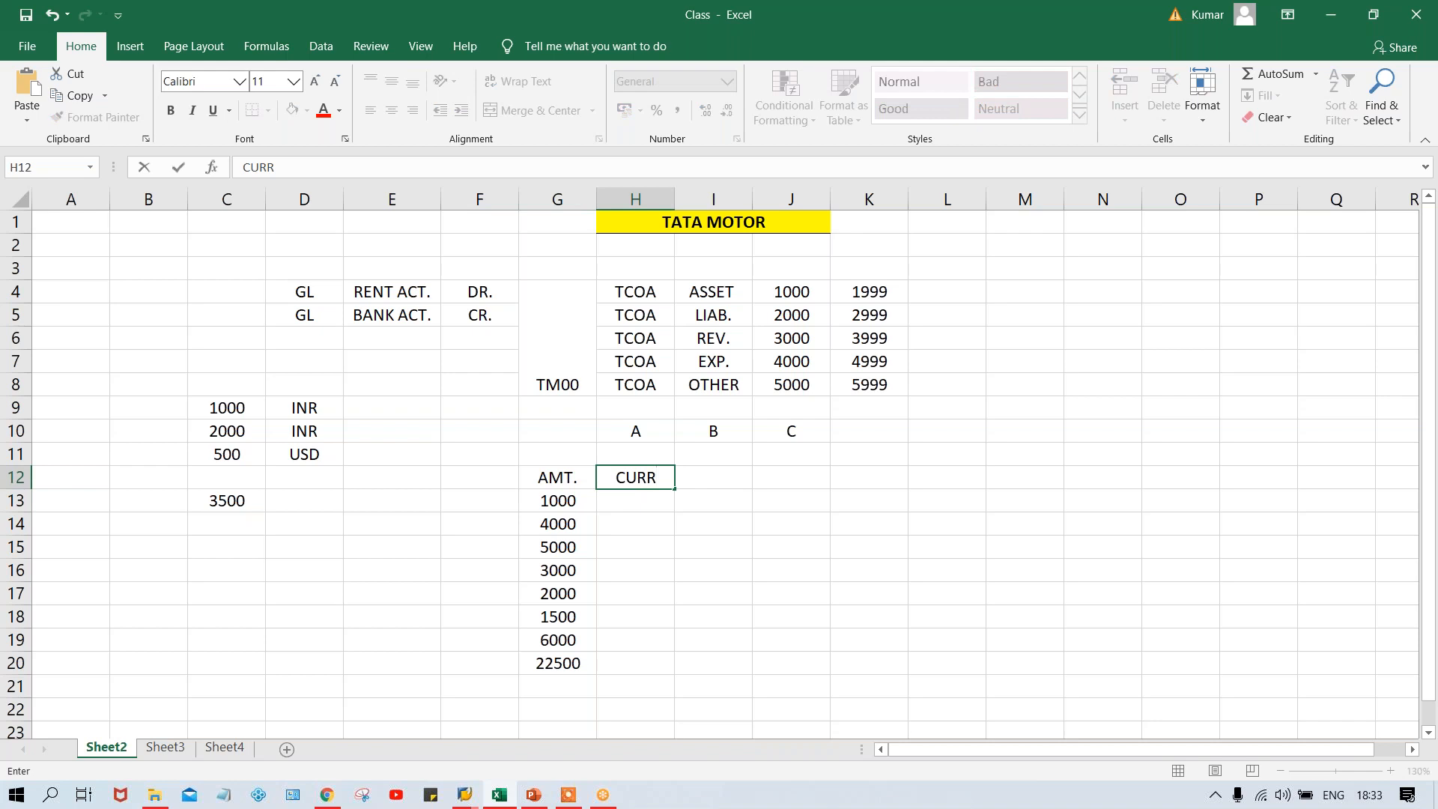
key(Return)
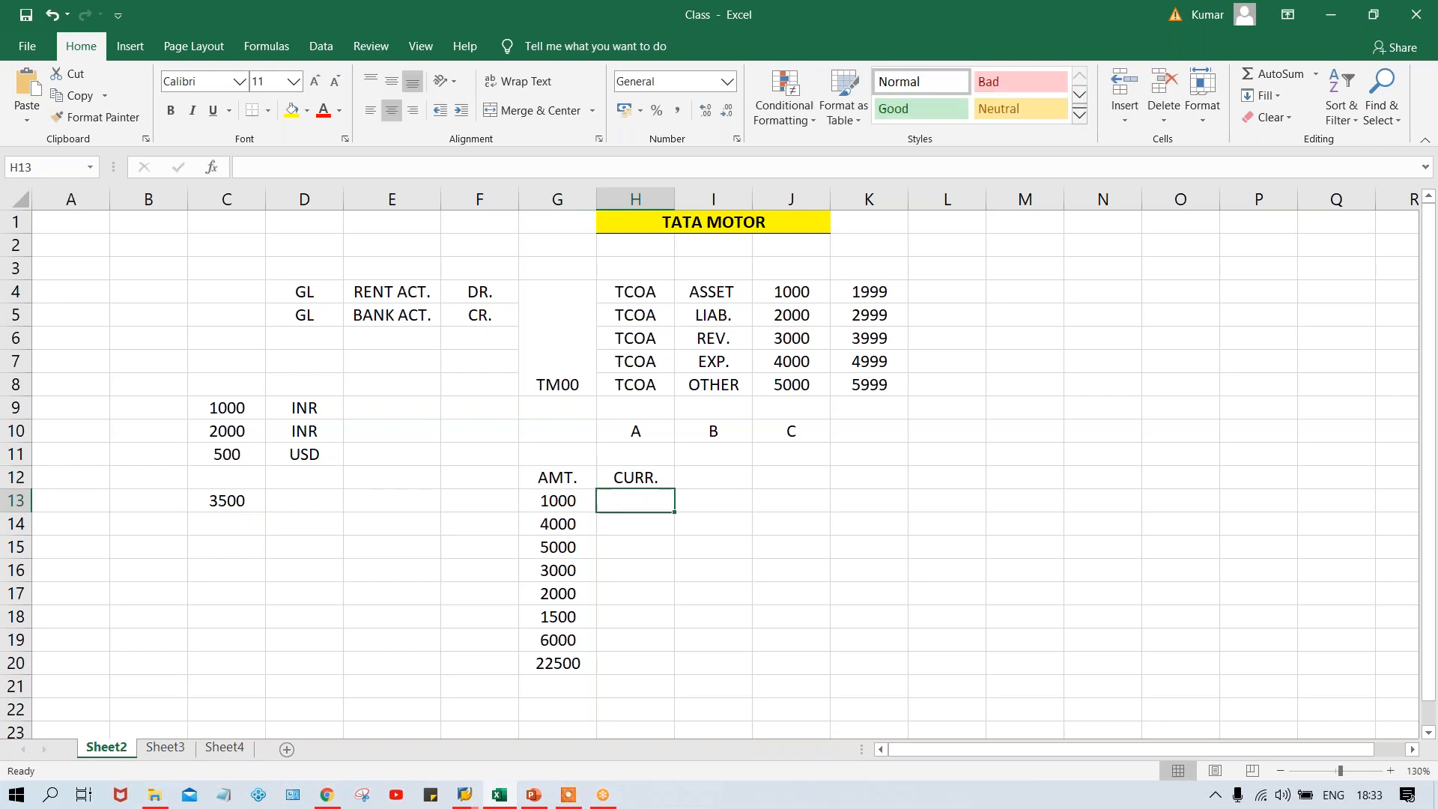
click(732, 473)
text(REF.)
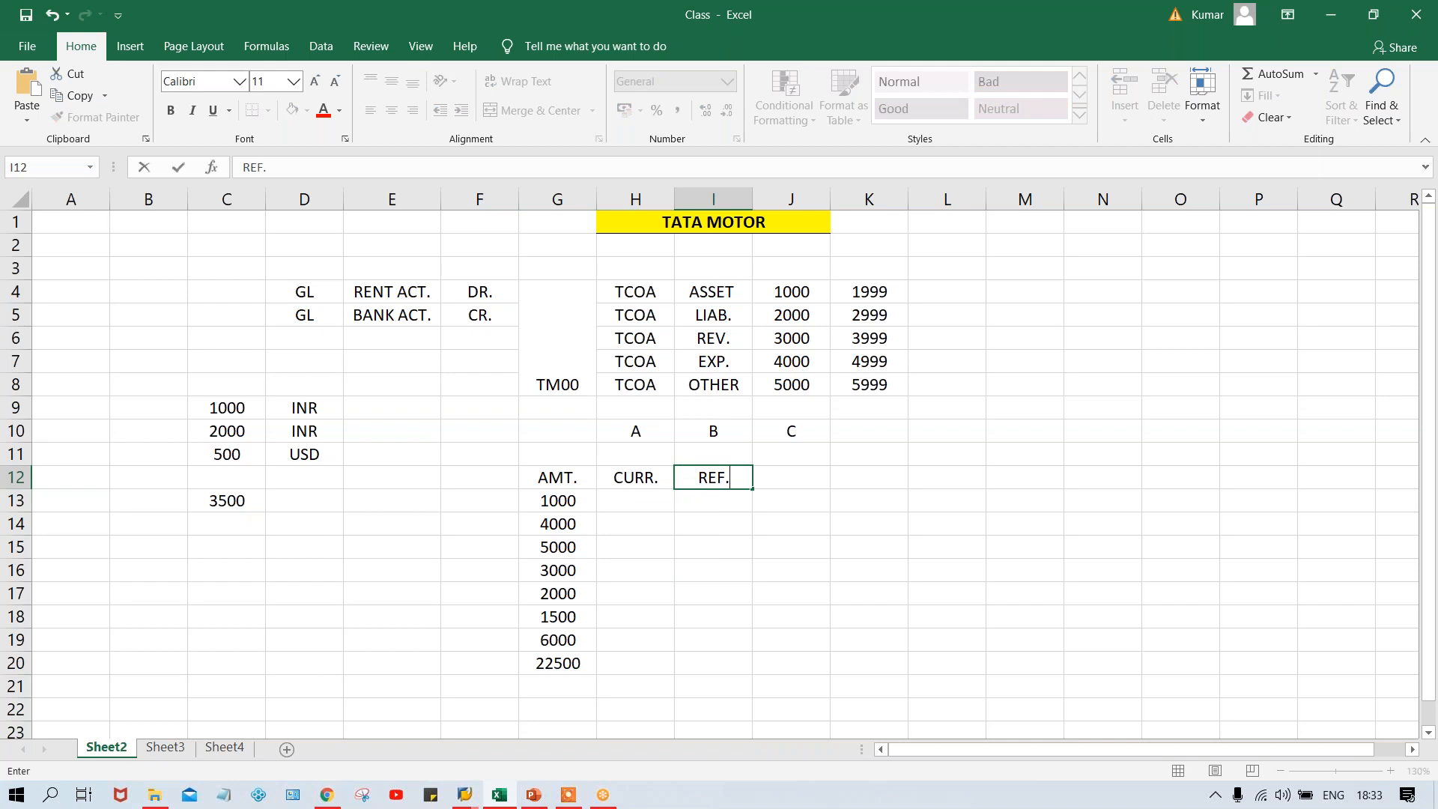
key(Tab)
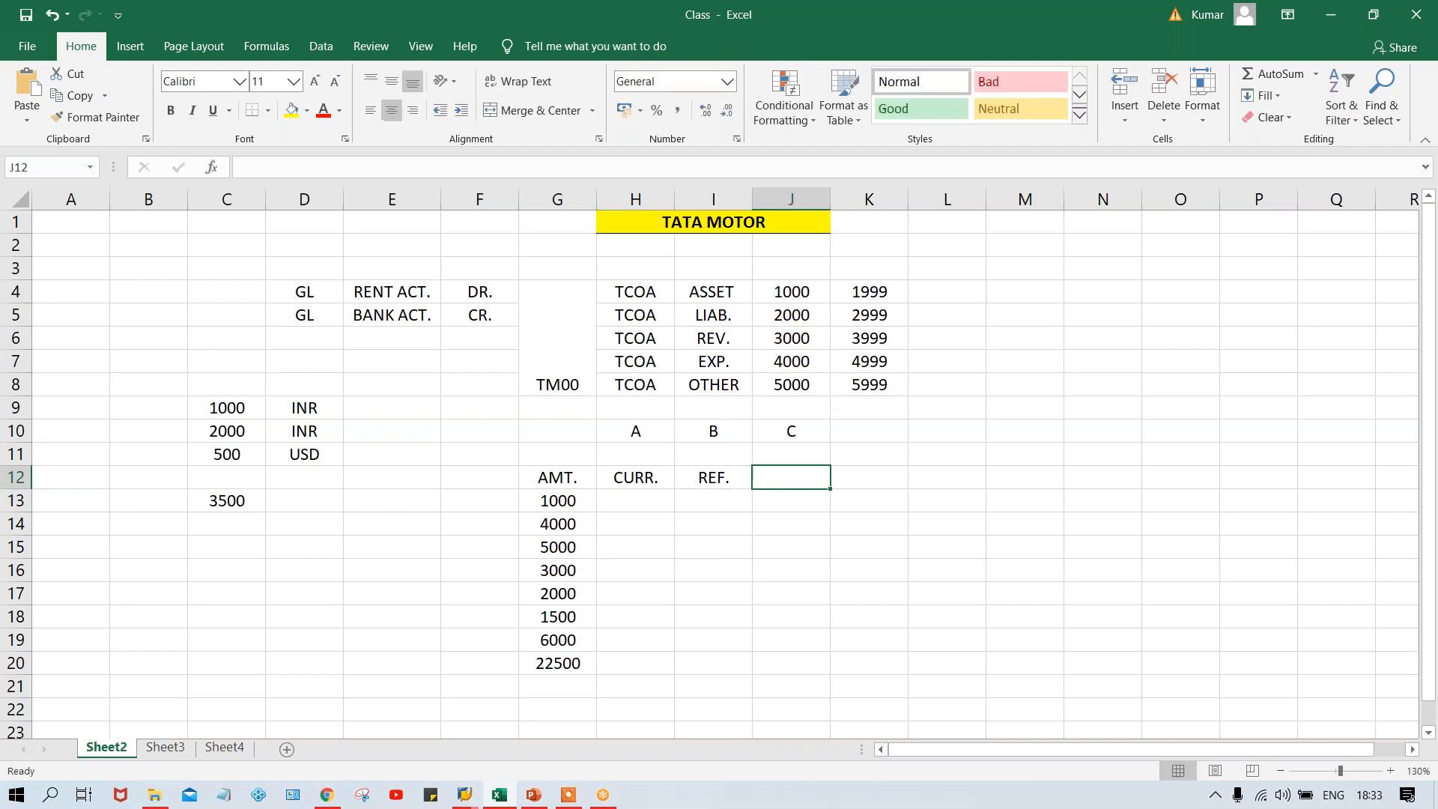
text(TEST)
key(BackSpace)
key(BackSpace)
text(XT)
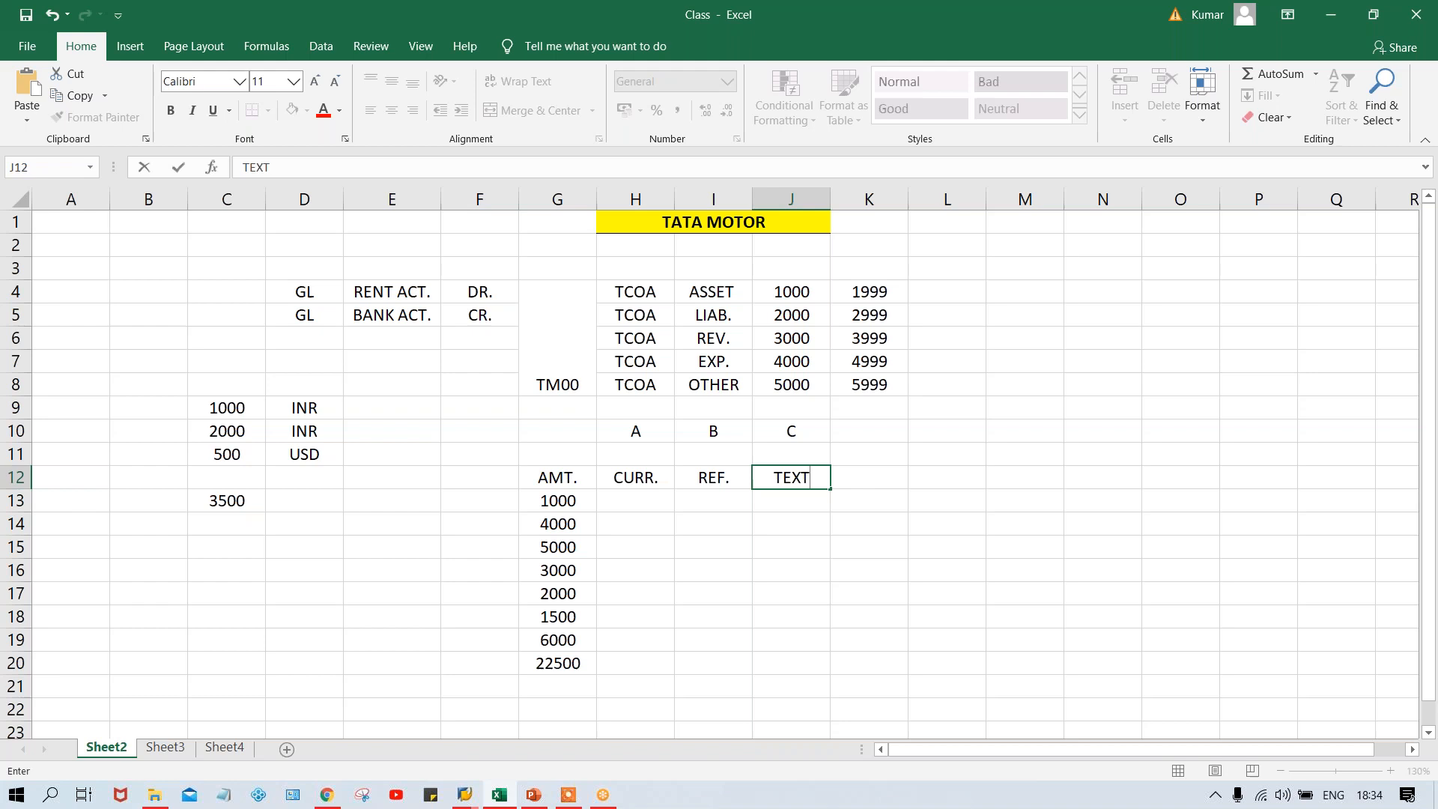
key(Return)
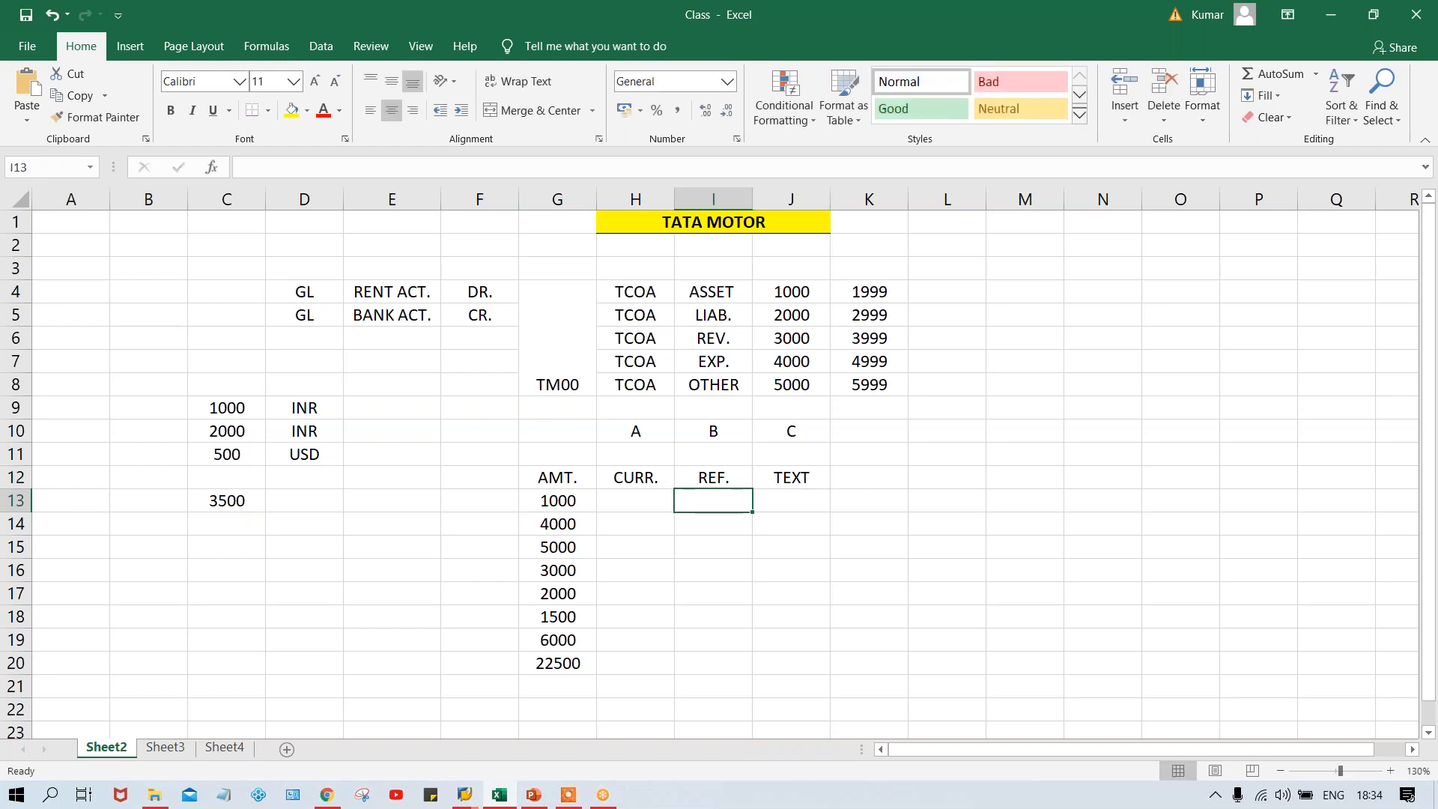
Enter the headings PD in cell F12 and DD in cell E12.
click(498, 481)
text(PD)
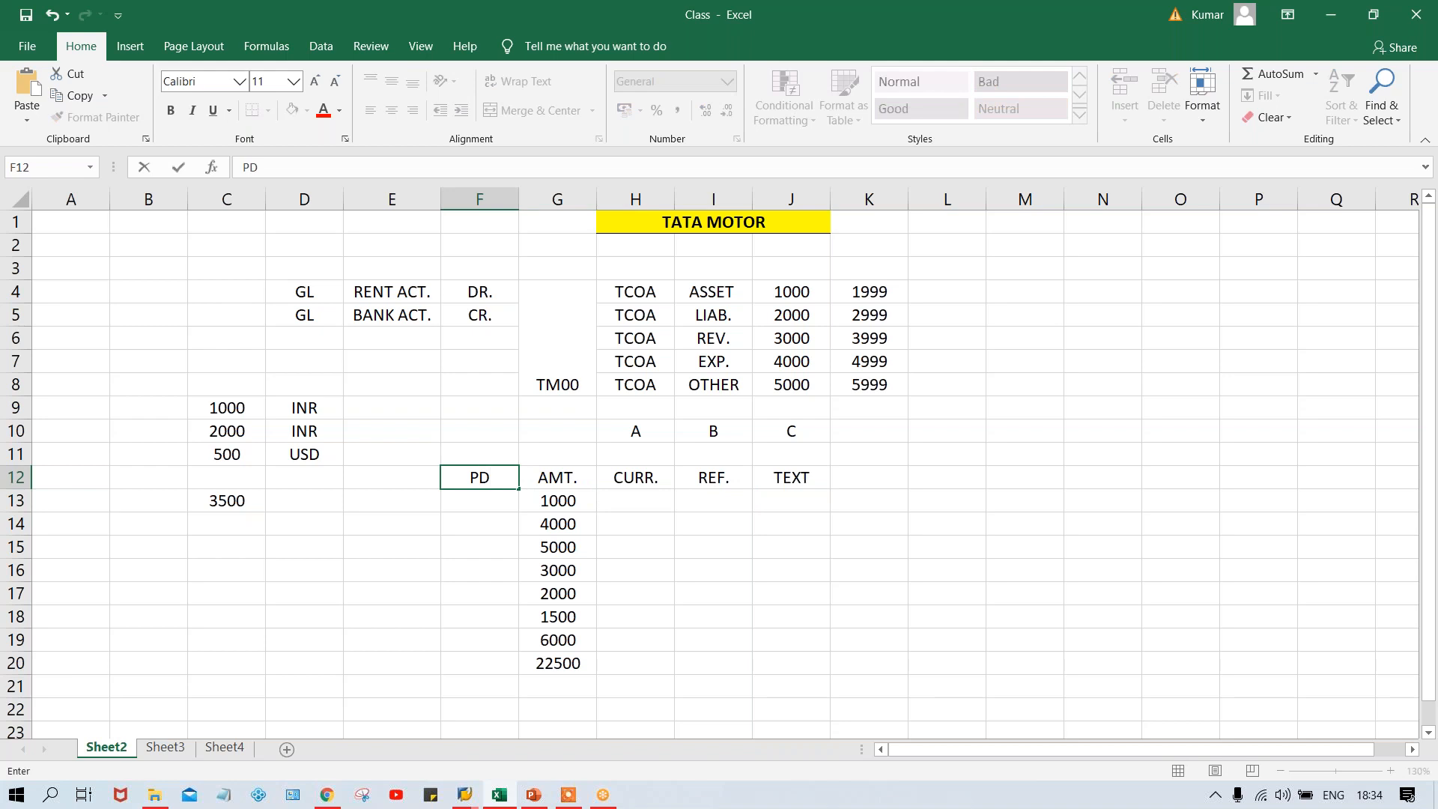
key(Left)
text(DD)
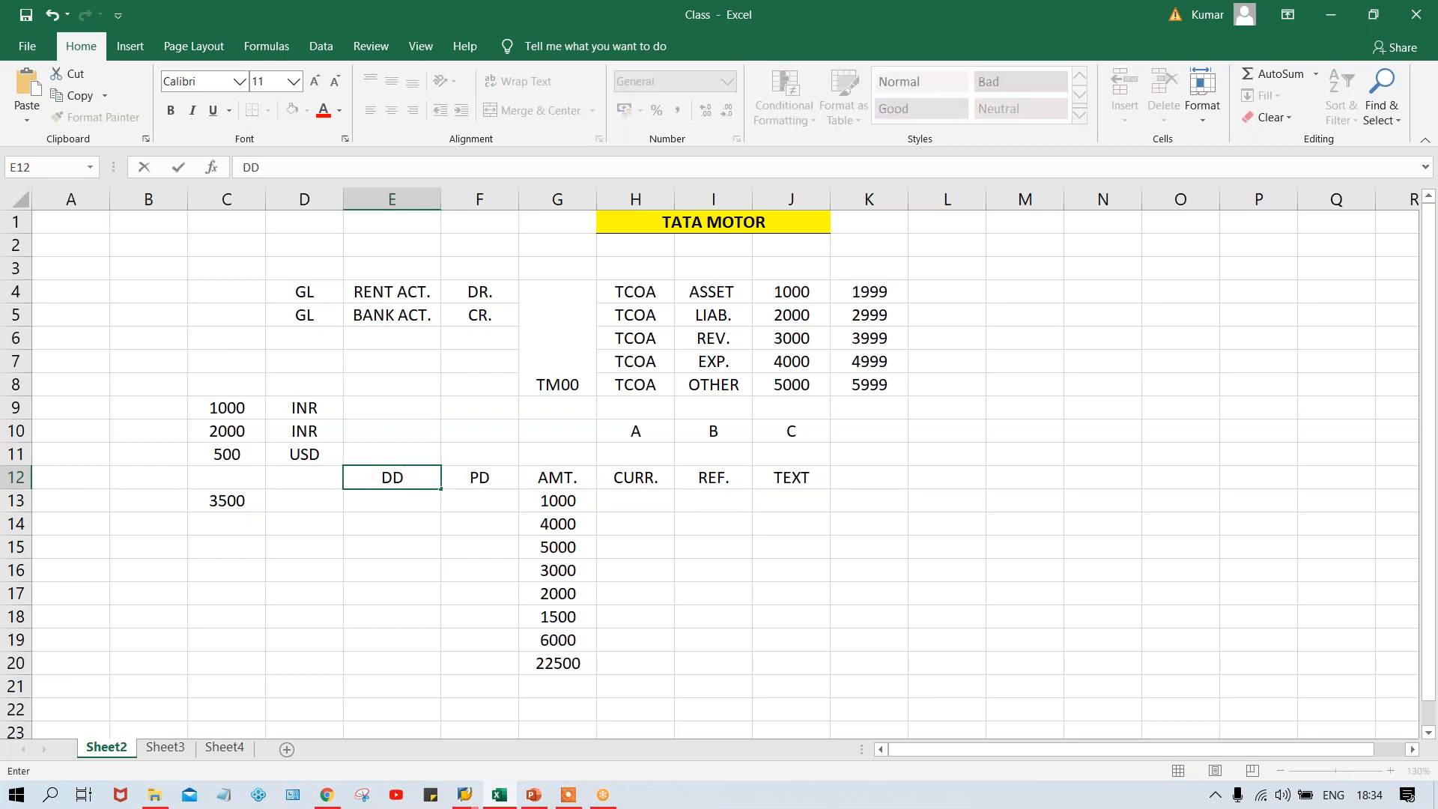
key(Left)
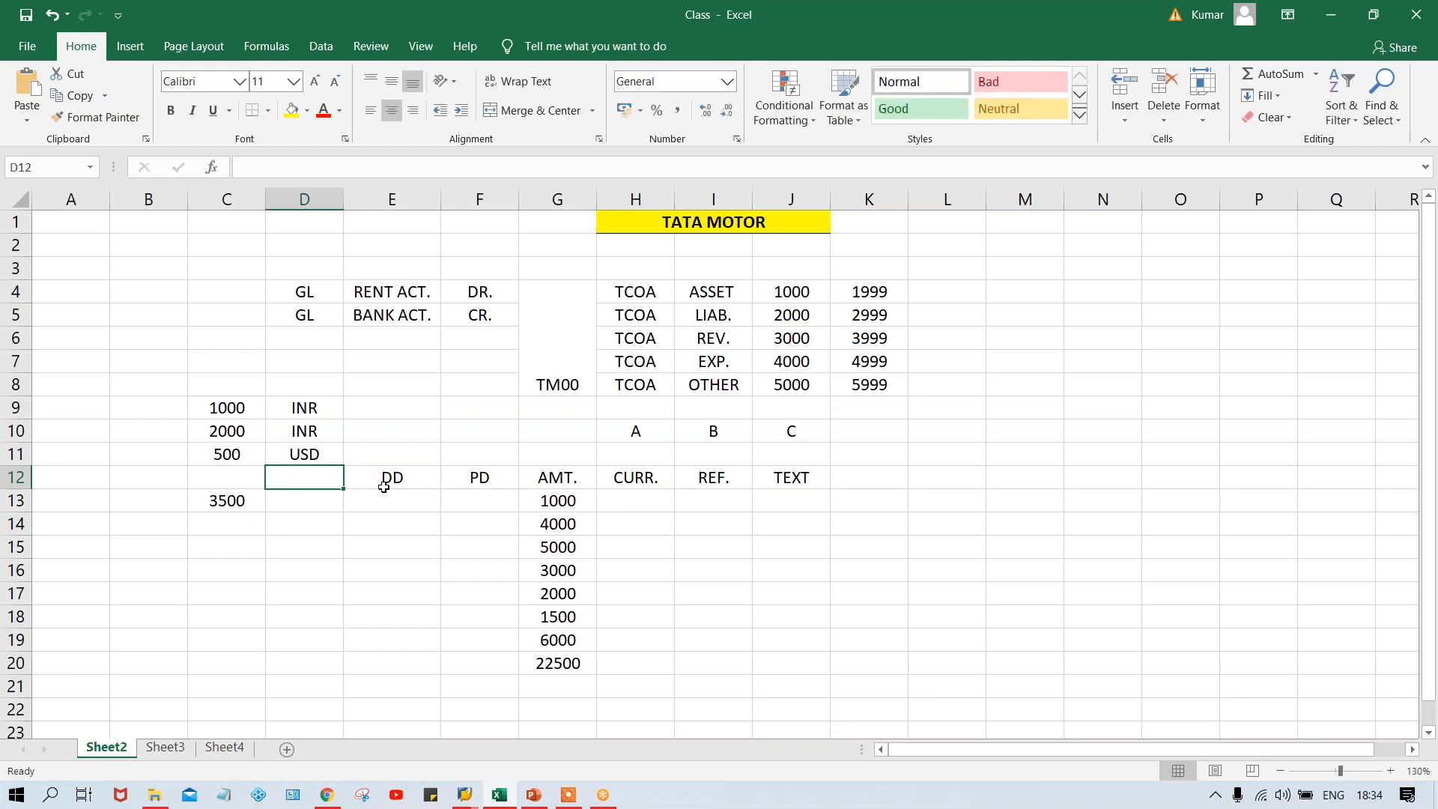
Clear the old currency example from cells C9 to D14.
drag(223, 407, 325, 522)
key(BackSpace)
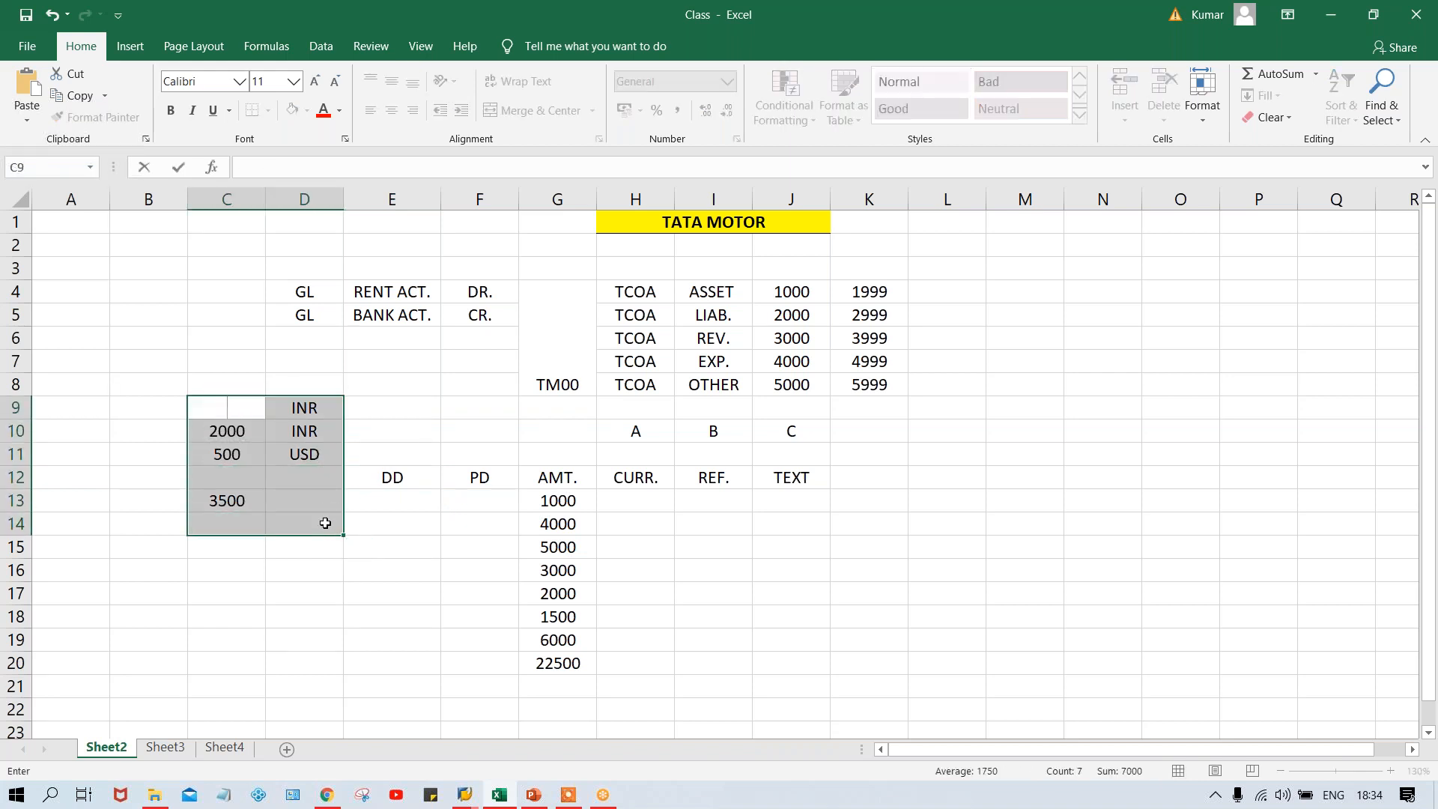
key(Escape)
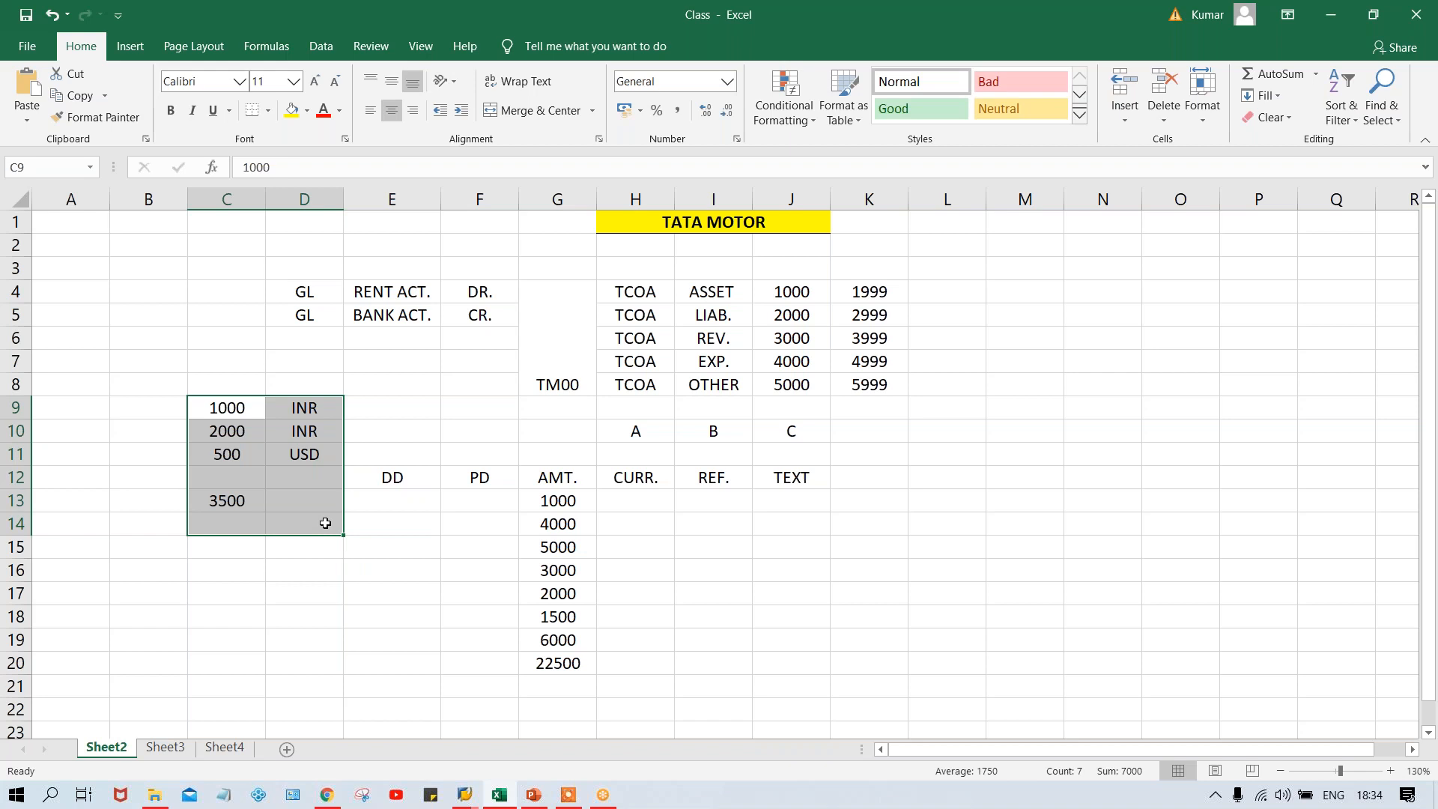
key(Delete)
Enter the heading ASSIG. in cell D12, beside the DD heading.
click(290, 475)
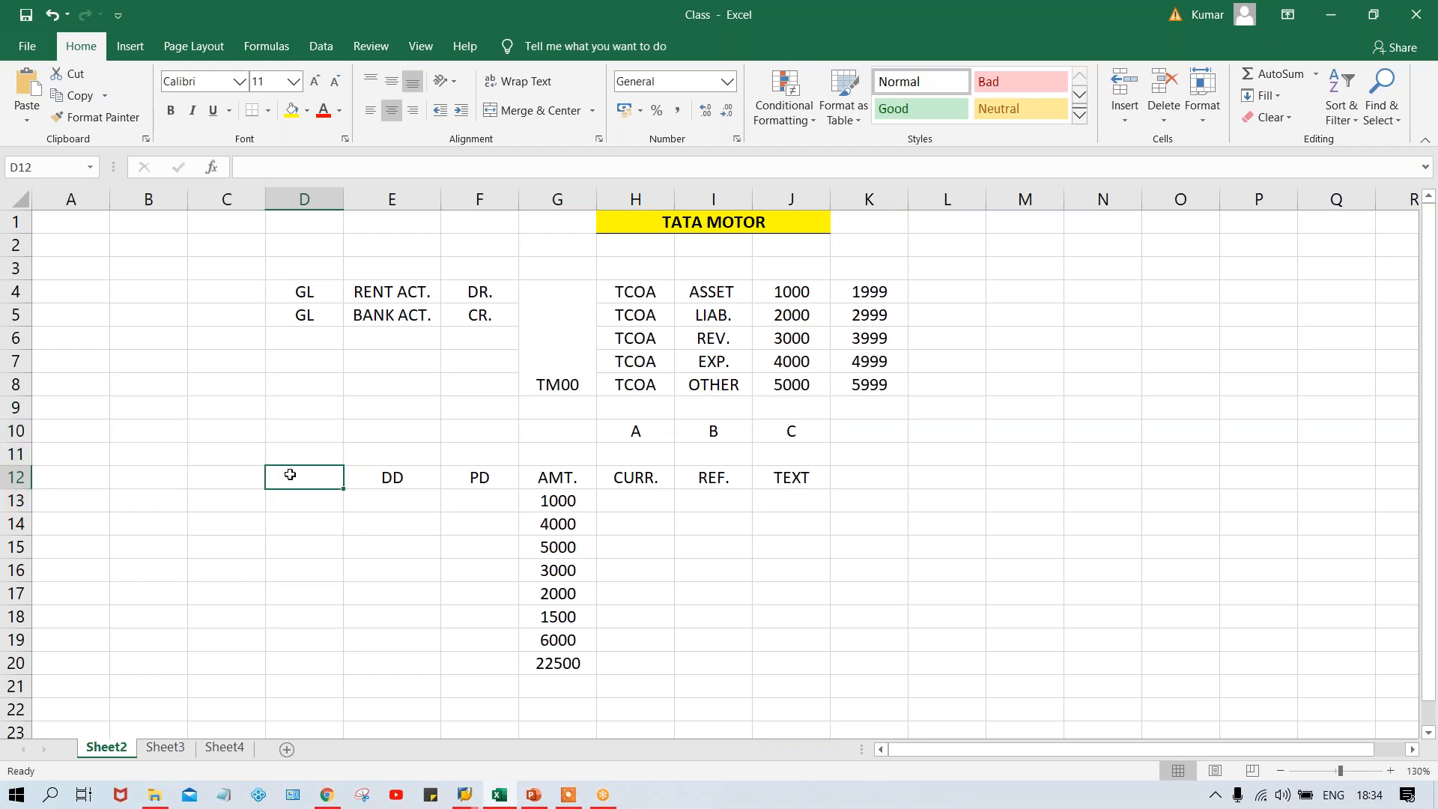
text(A)
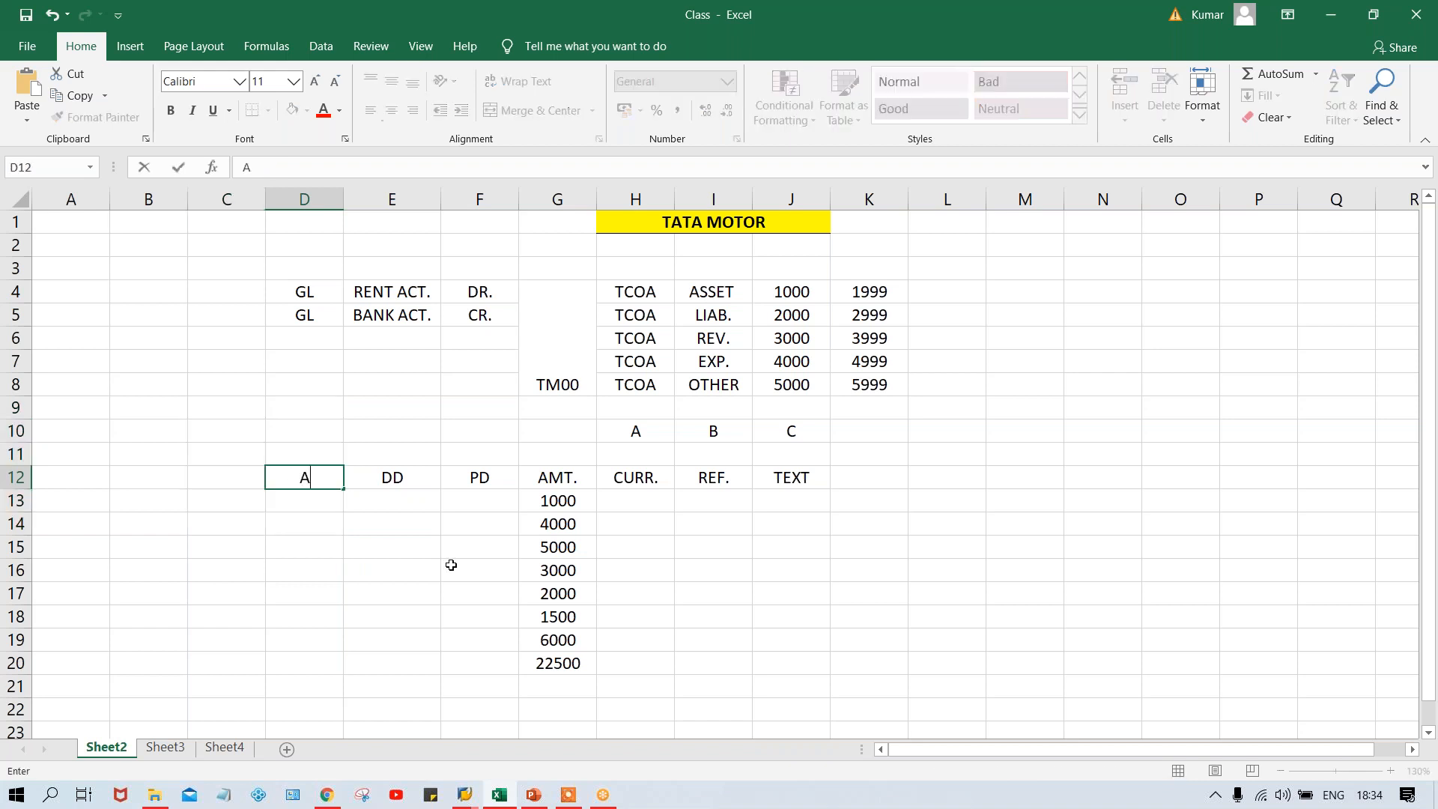
text(SSIG.)
key(Return)
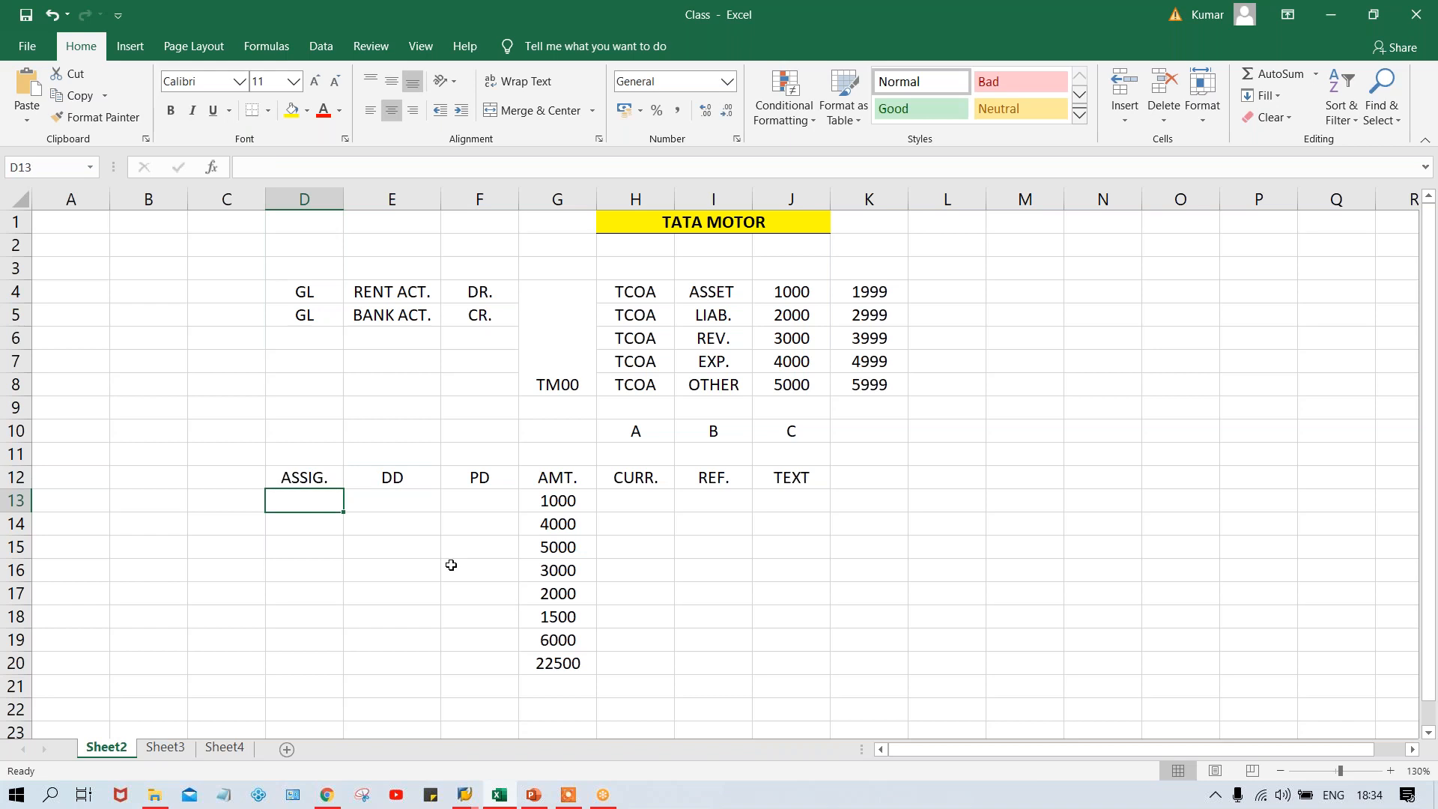
Compare the ASSIG., DD and PD columns in Excel with the sort key setting of G/L account 4000 in SAP.
click(392, 482)
click(479, 476)
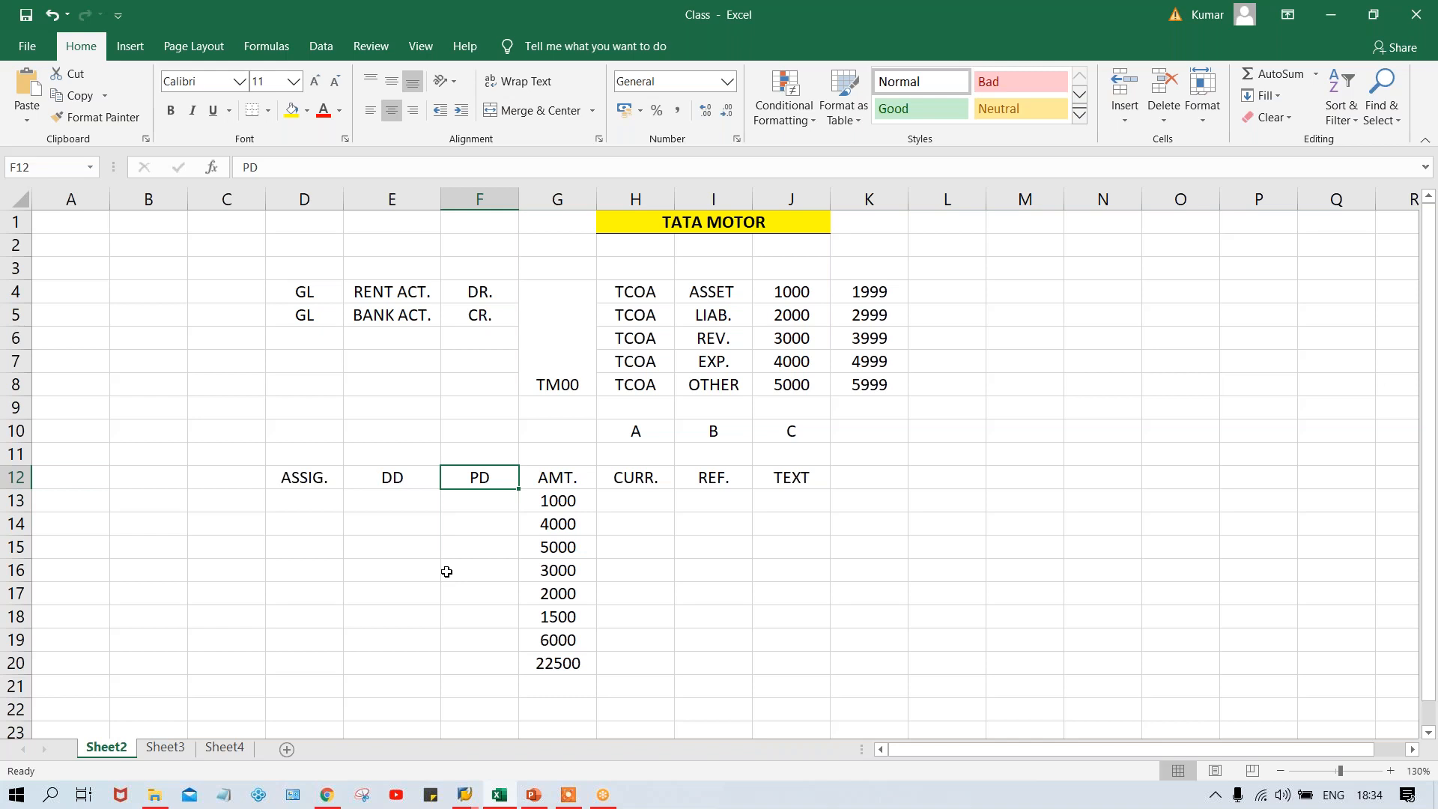
key(Left)
key(Left)
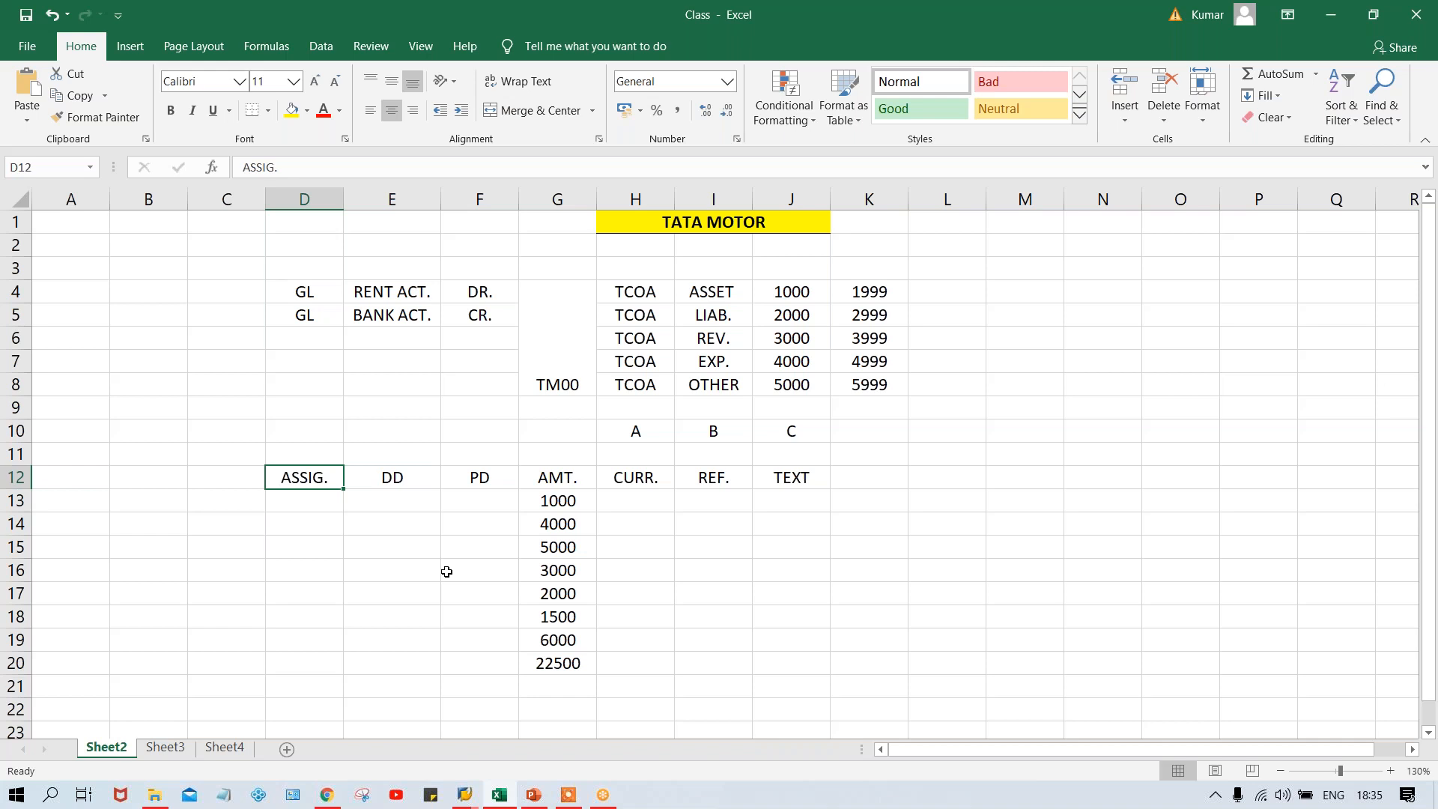
key(alt+Tab)
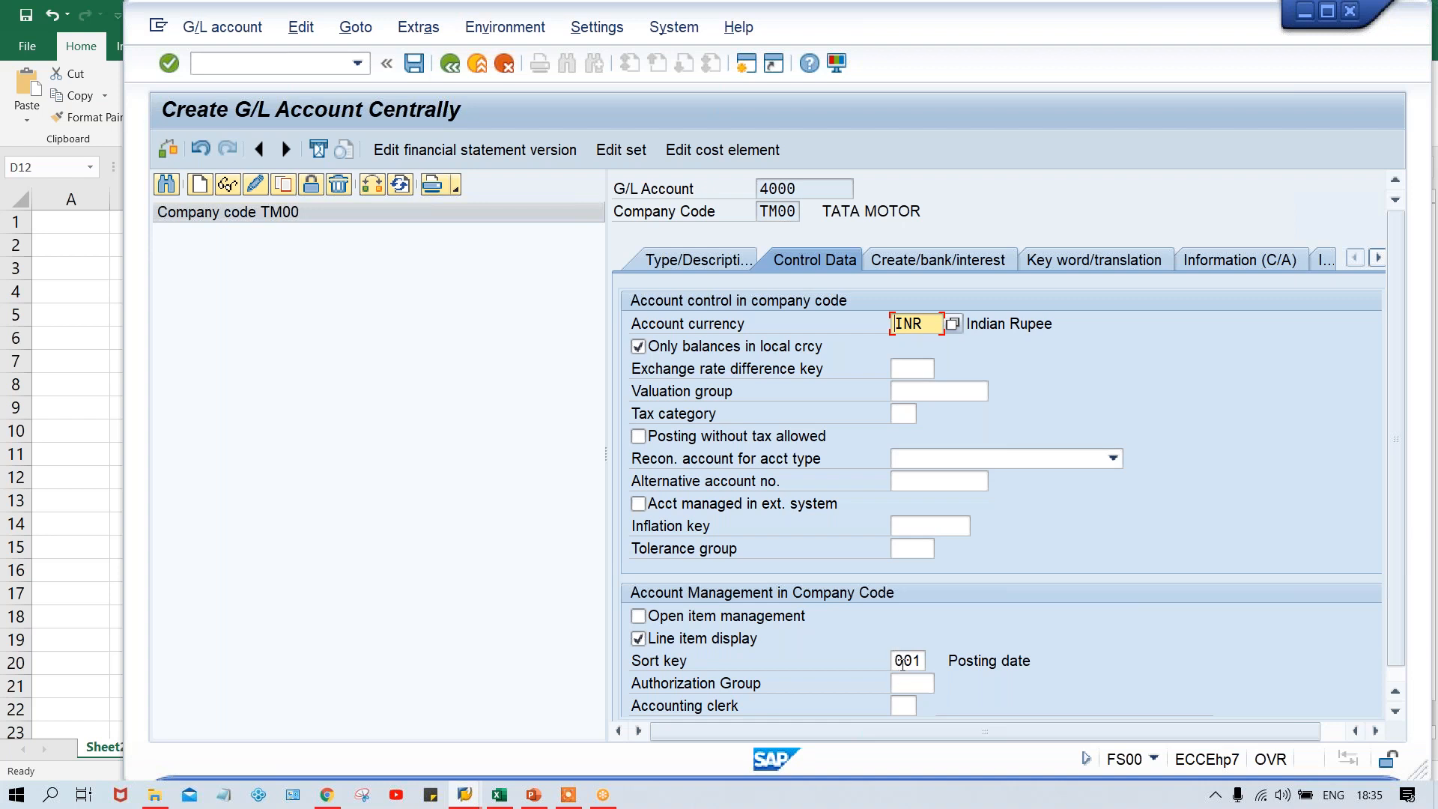
click(902, 660)
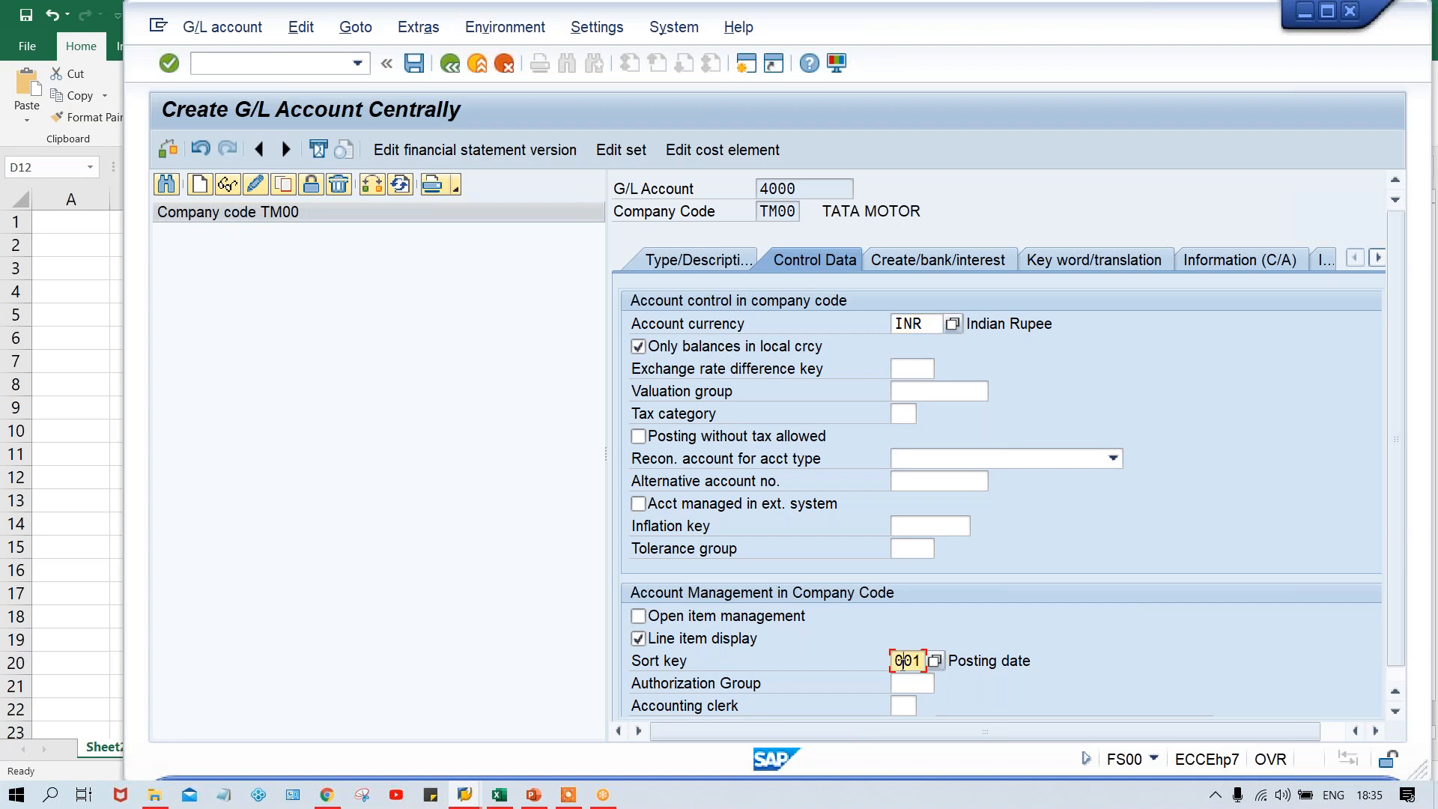
click(1039, 664)
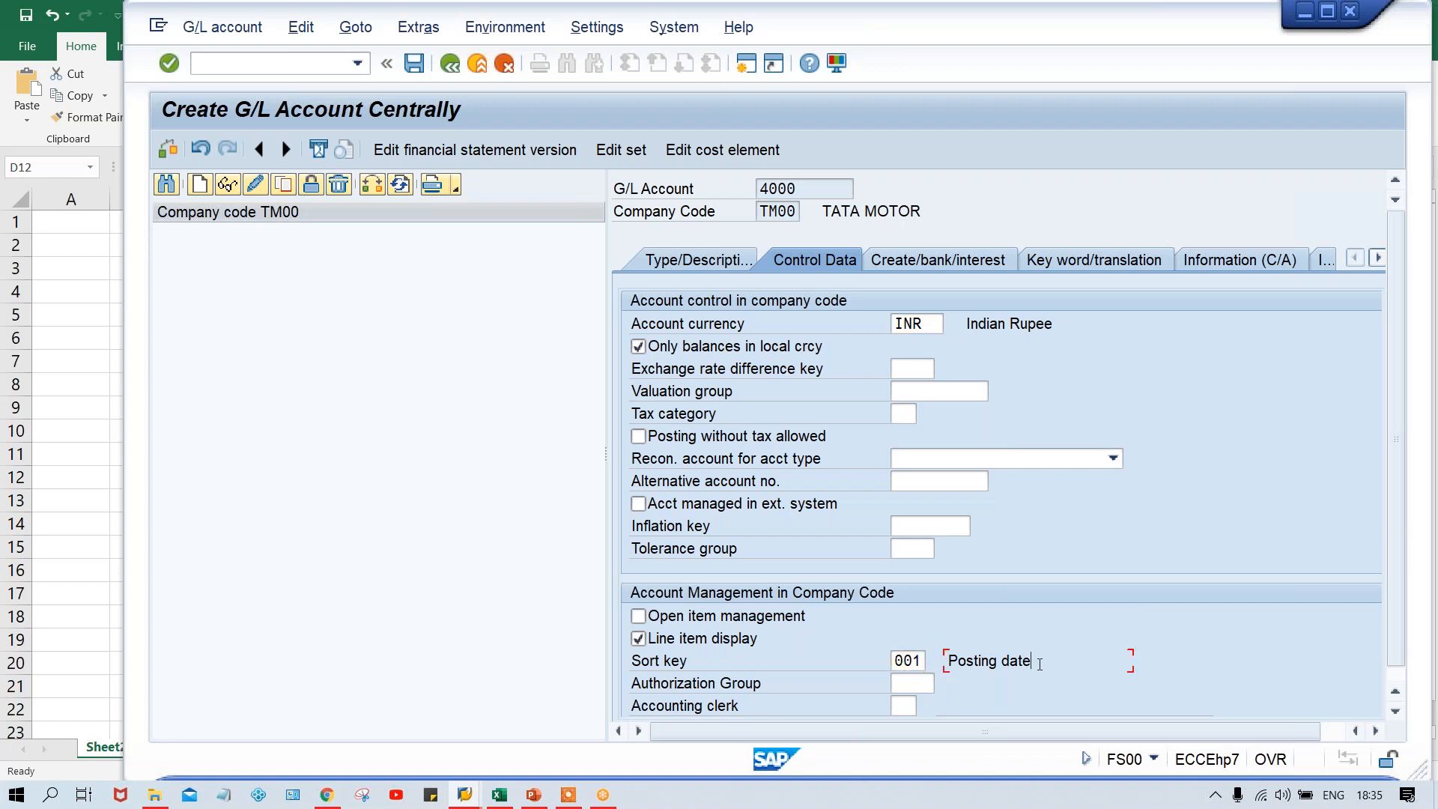
double_click(896, 662)
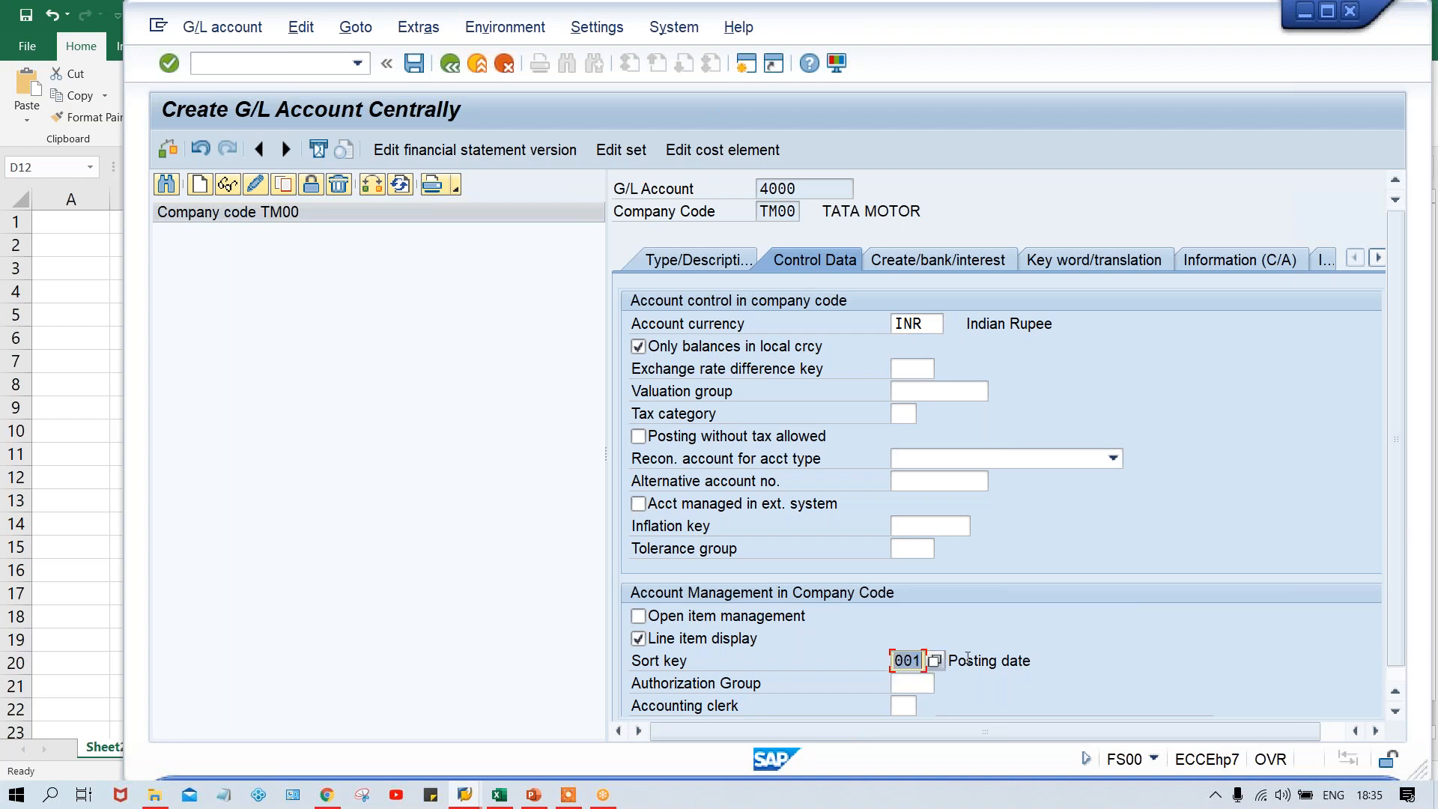
key(alt+Tab)
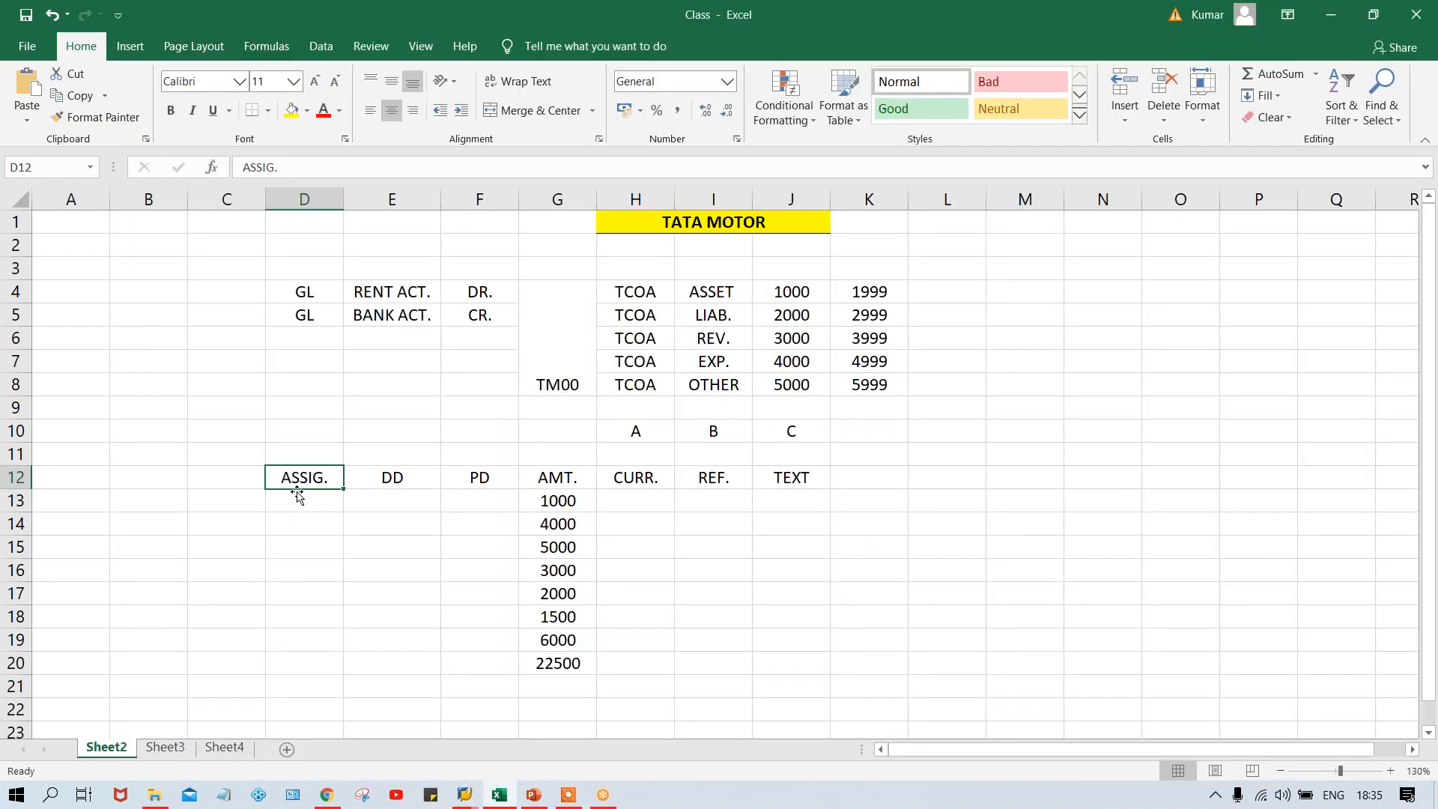
click(298, 497)
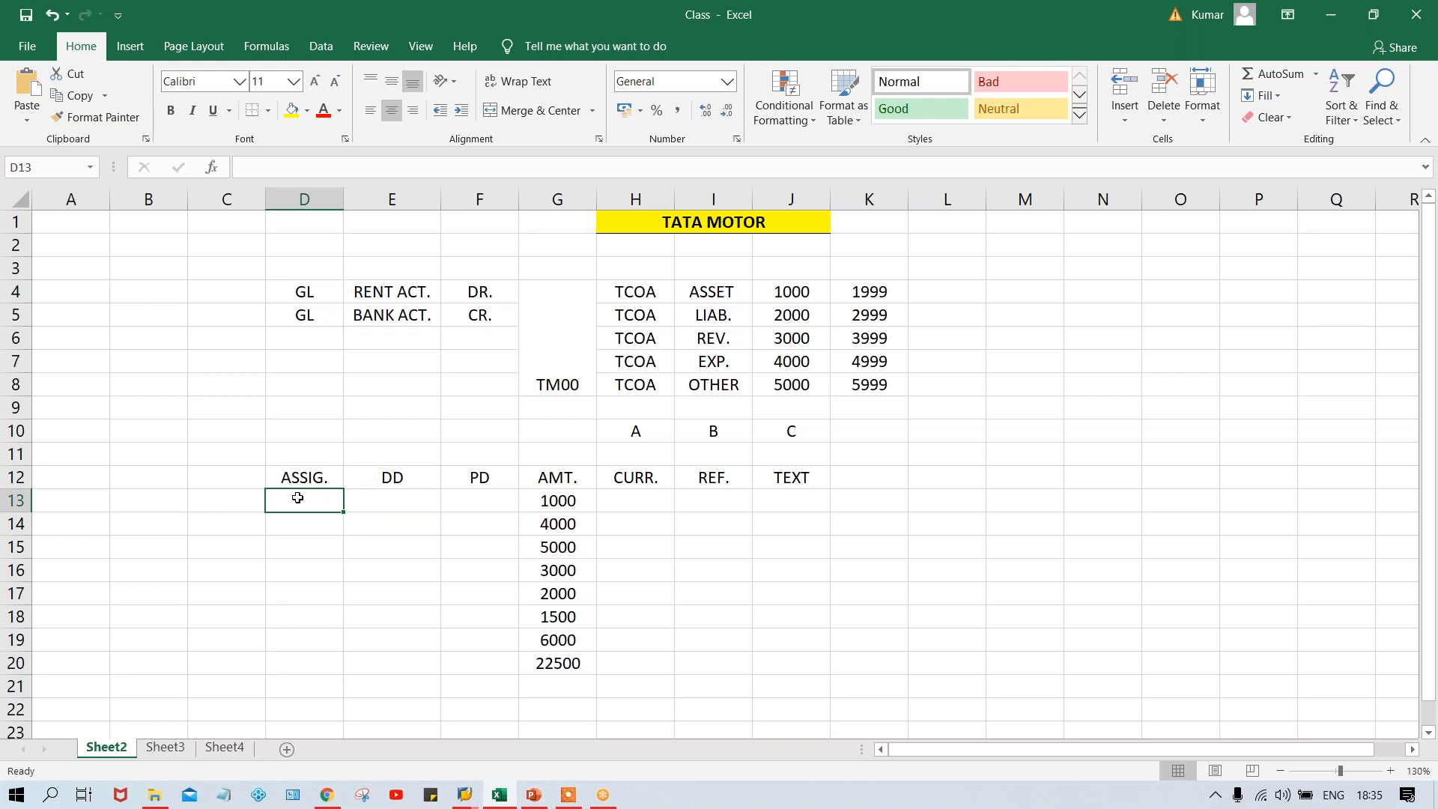
key(alt+Tab)
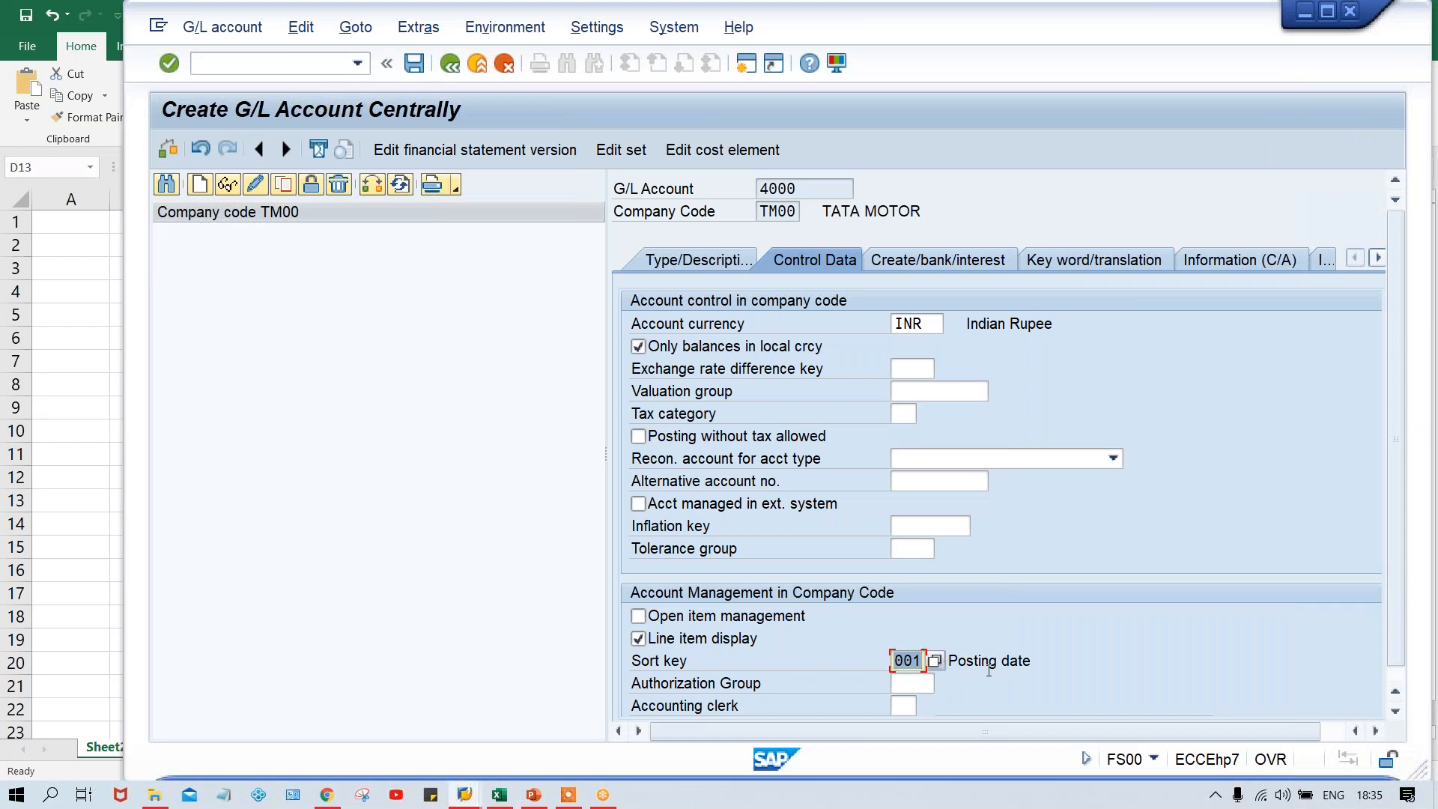
key(alt+Tab)
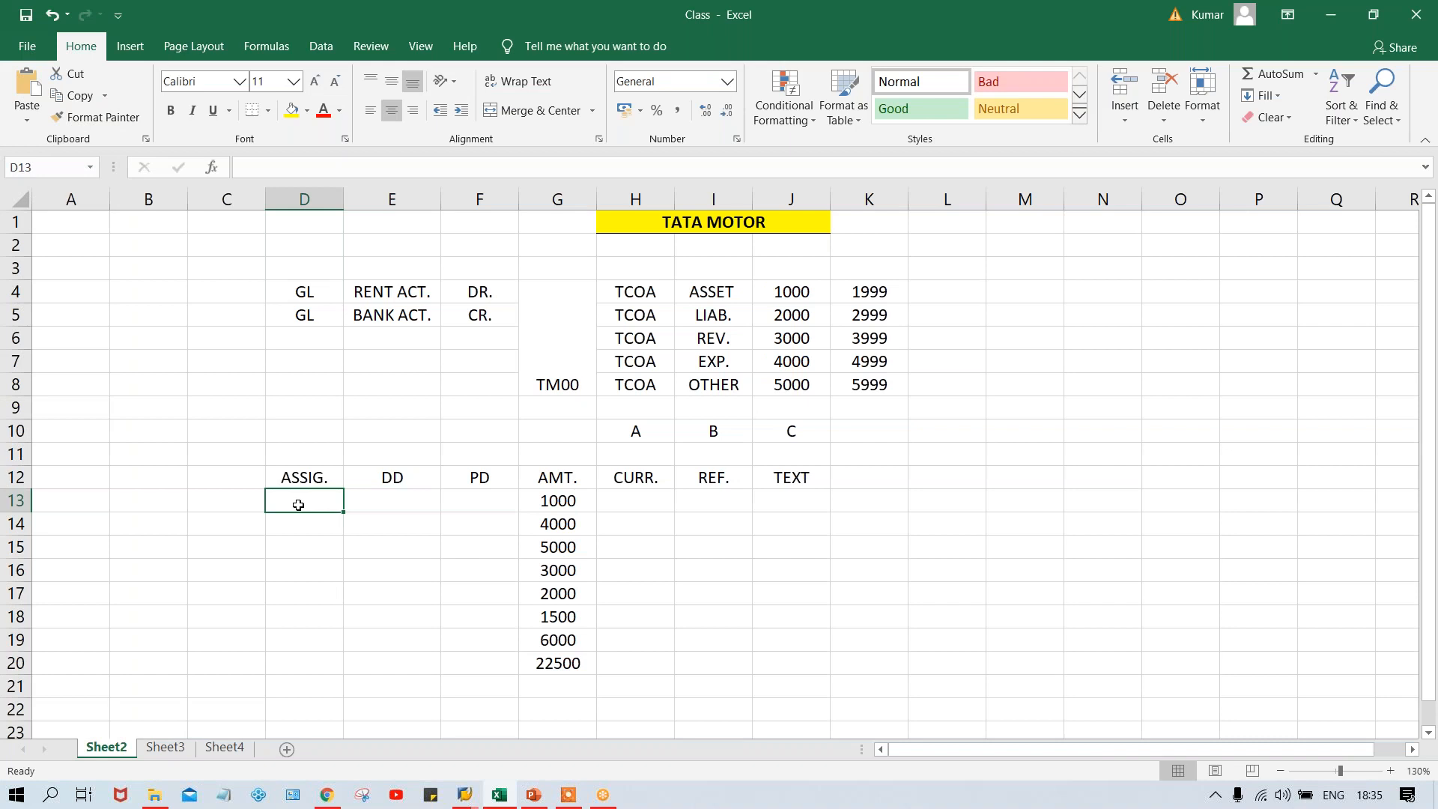
Switch back to SAP, set the field status group of G/L account 4000 to G001 and save the account.
key(alt+Tab)
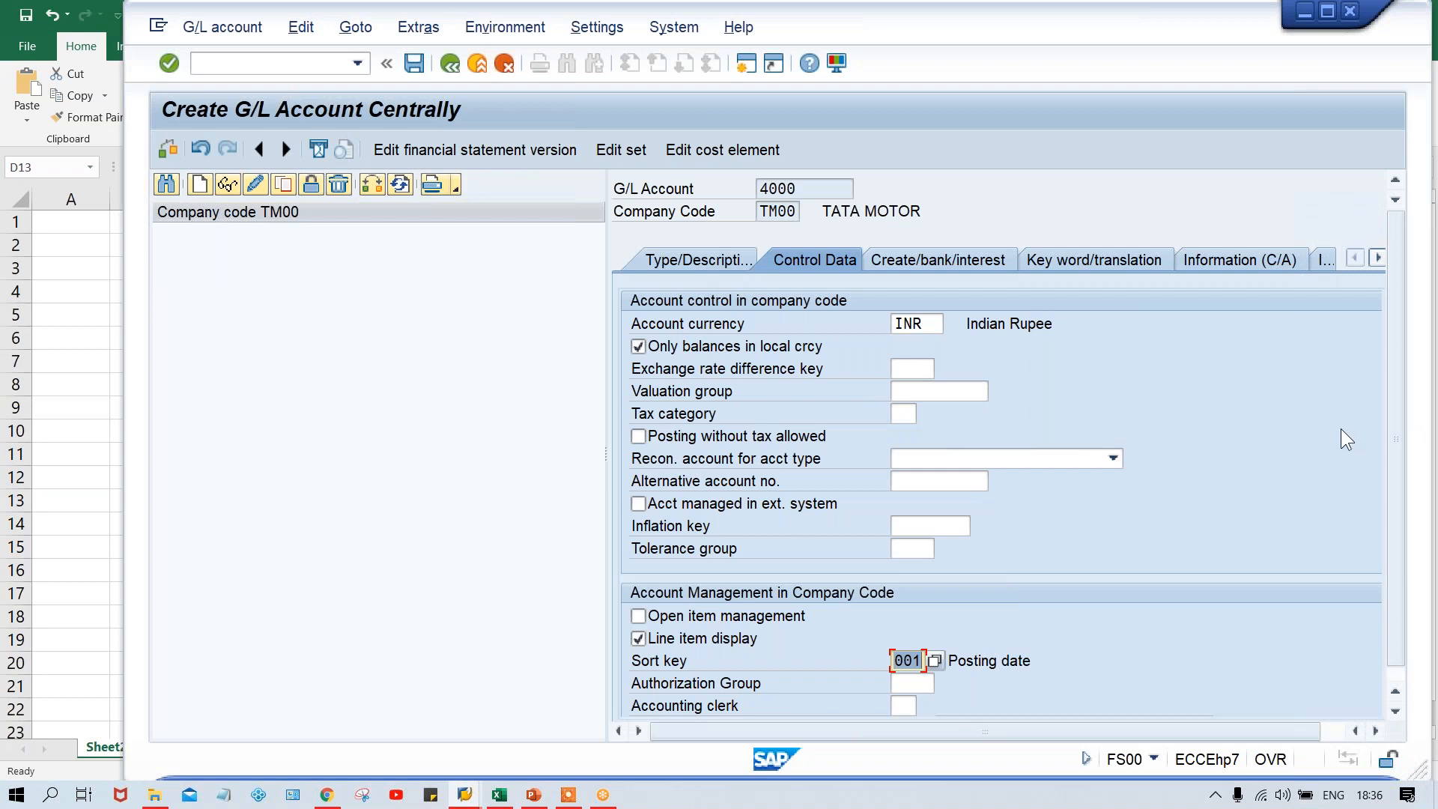
click(943, 262)
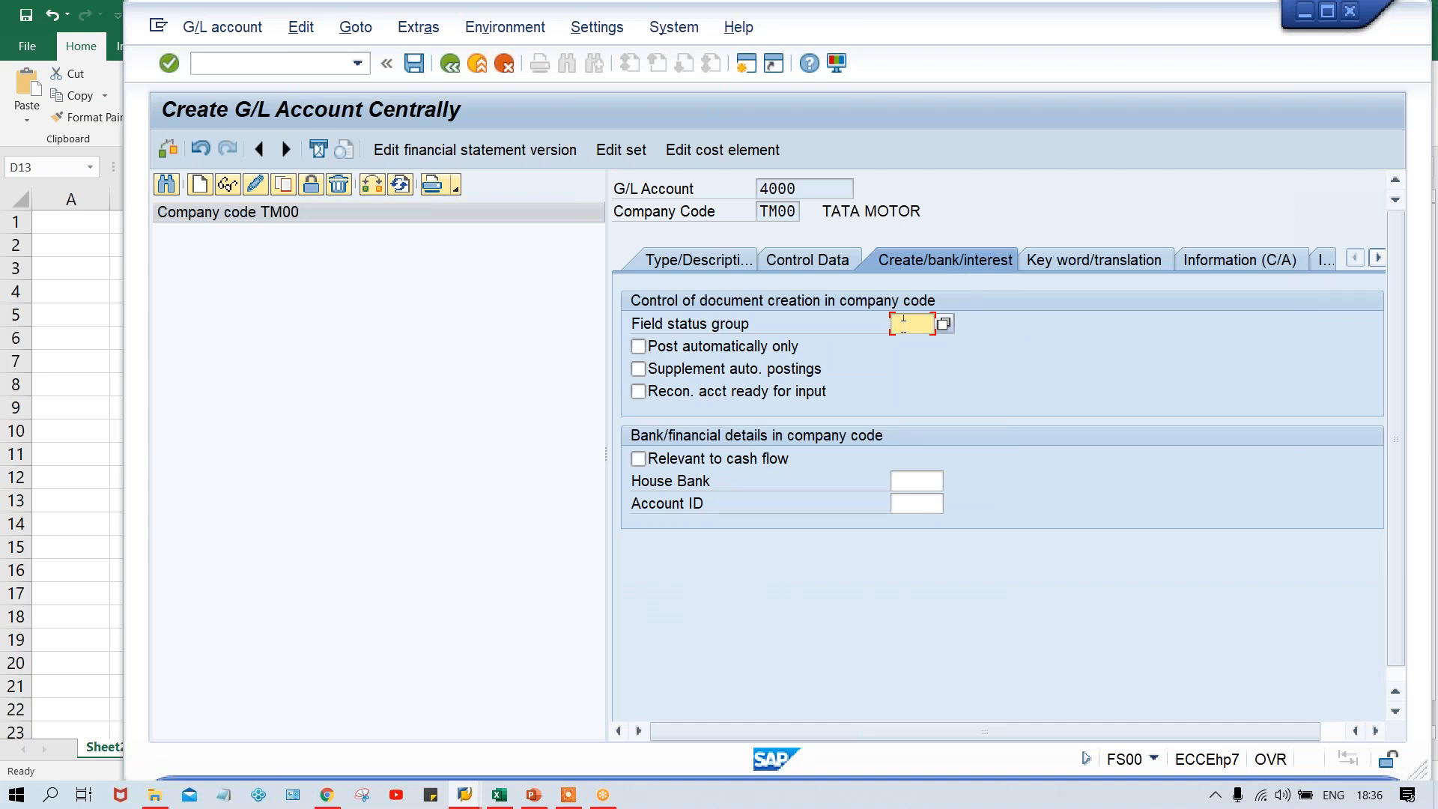
click(903, 324)
text(G001)
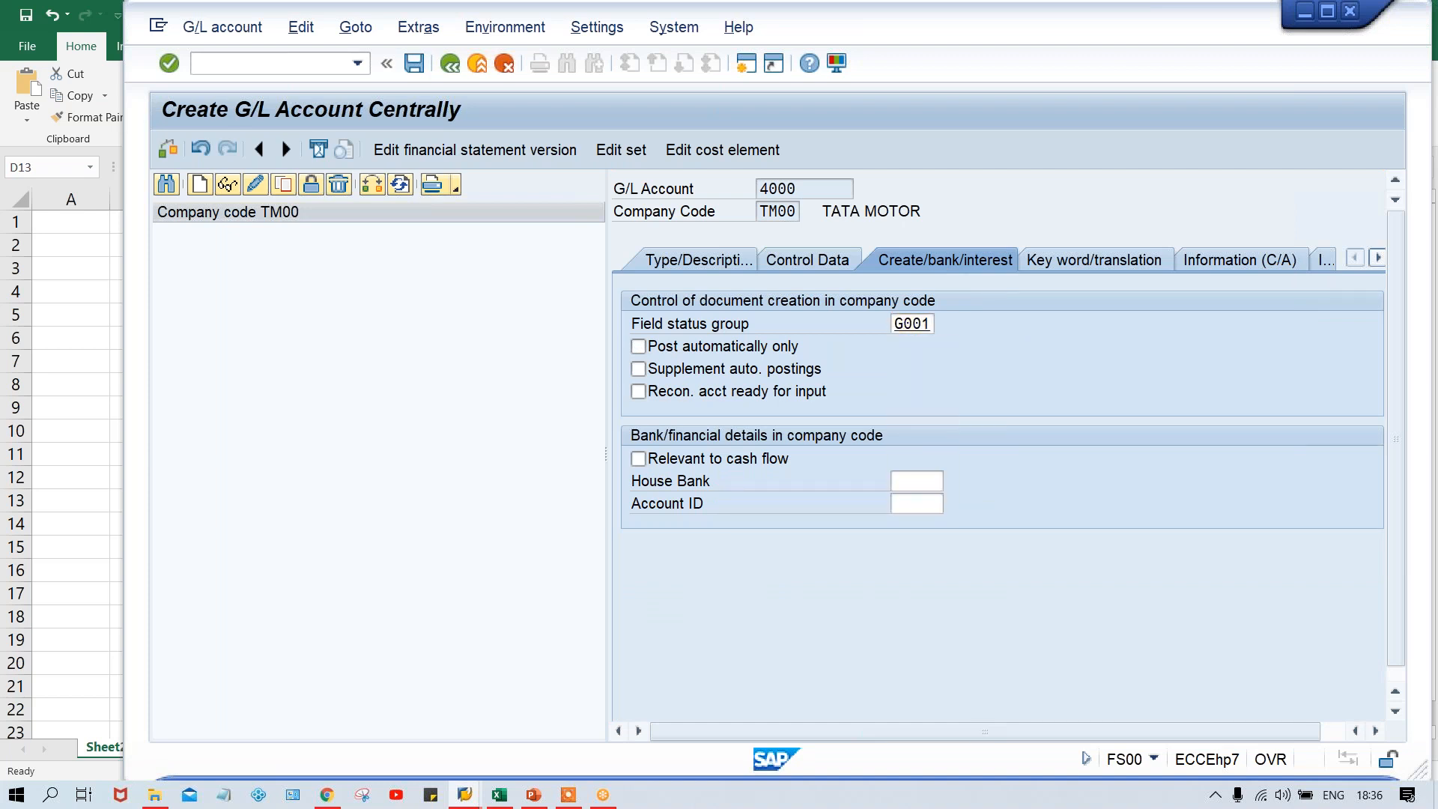
key(Return)
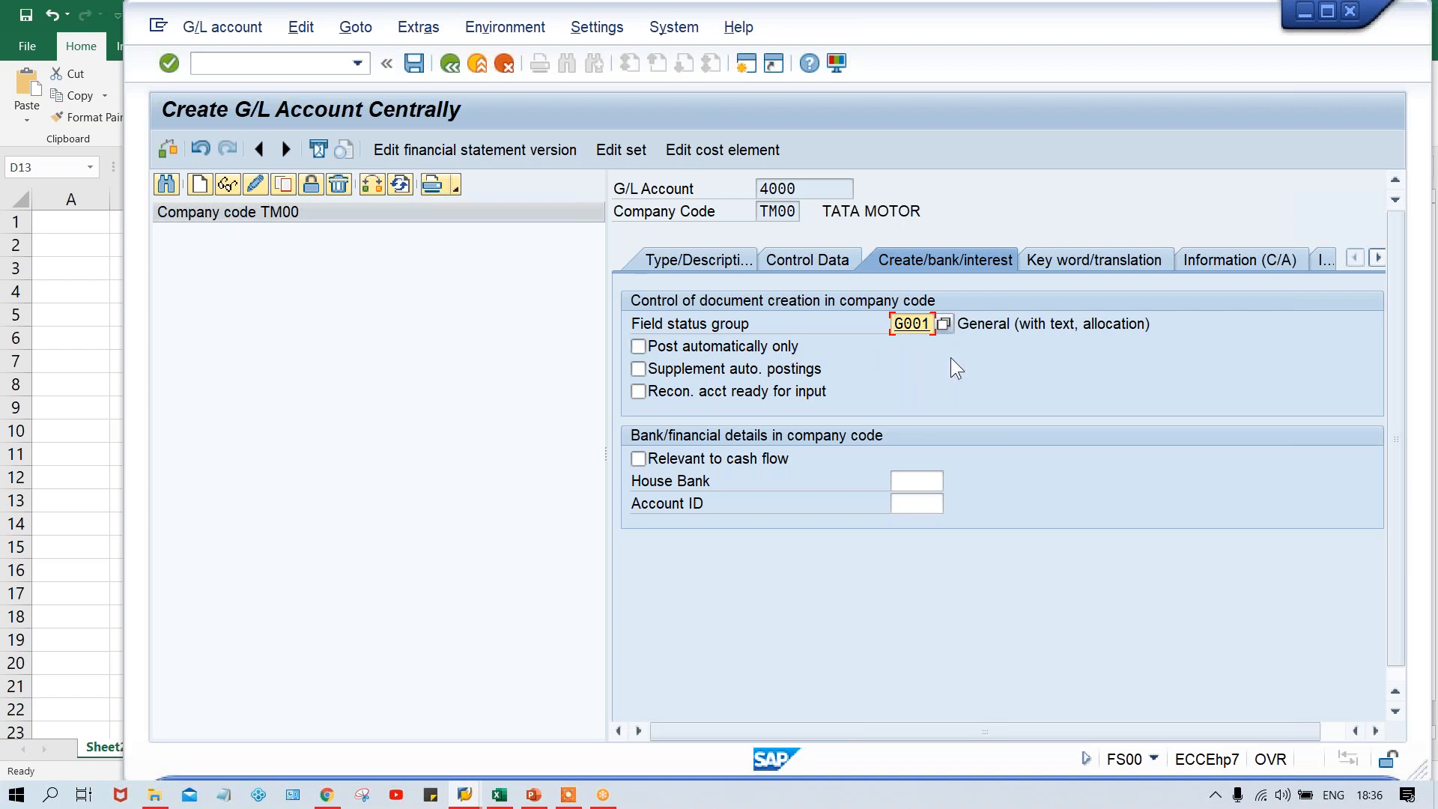
key(ctrl+s)
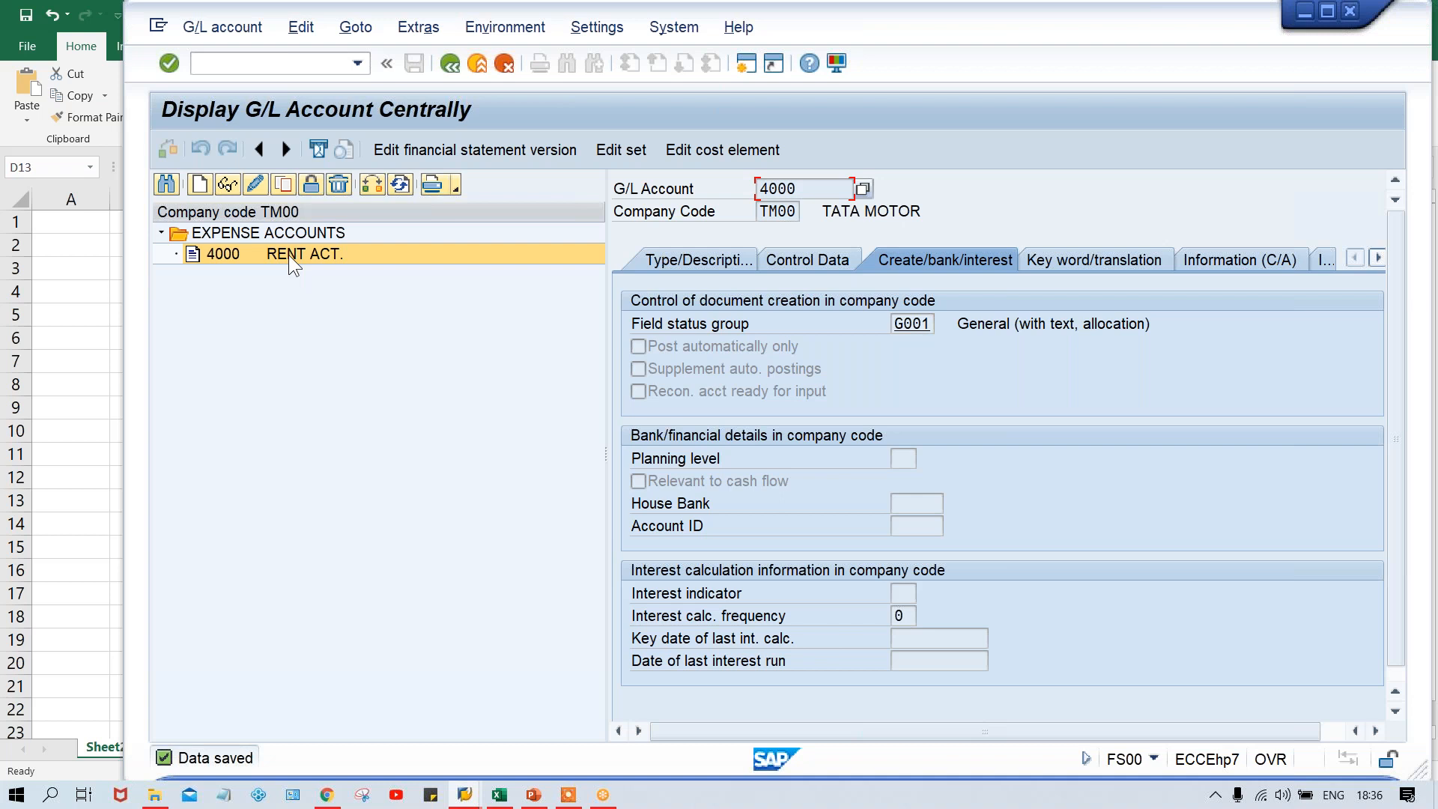
Review the type and description data and the create/bank/interest settings of the saved rent account 4000.
click(671, 259)
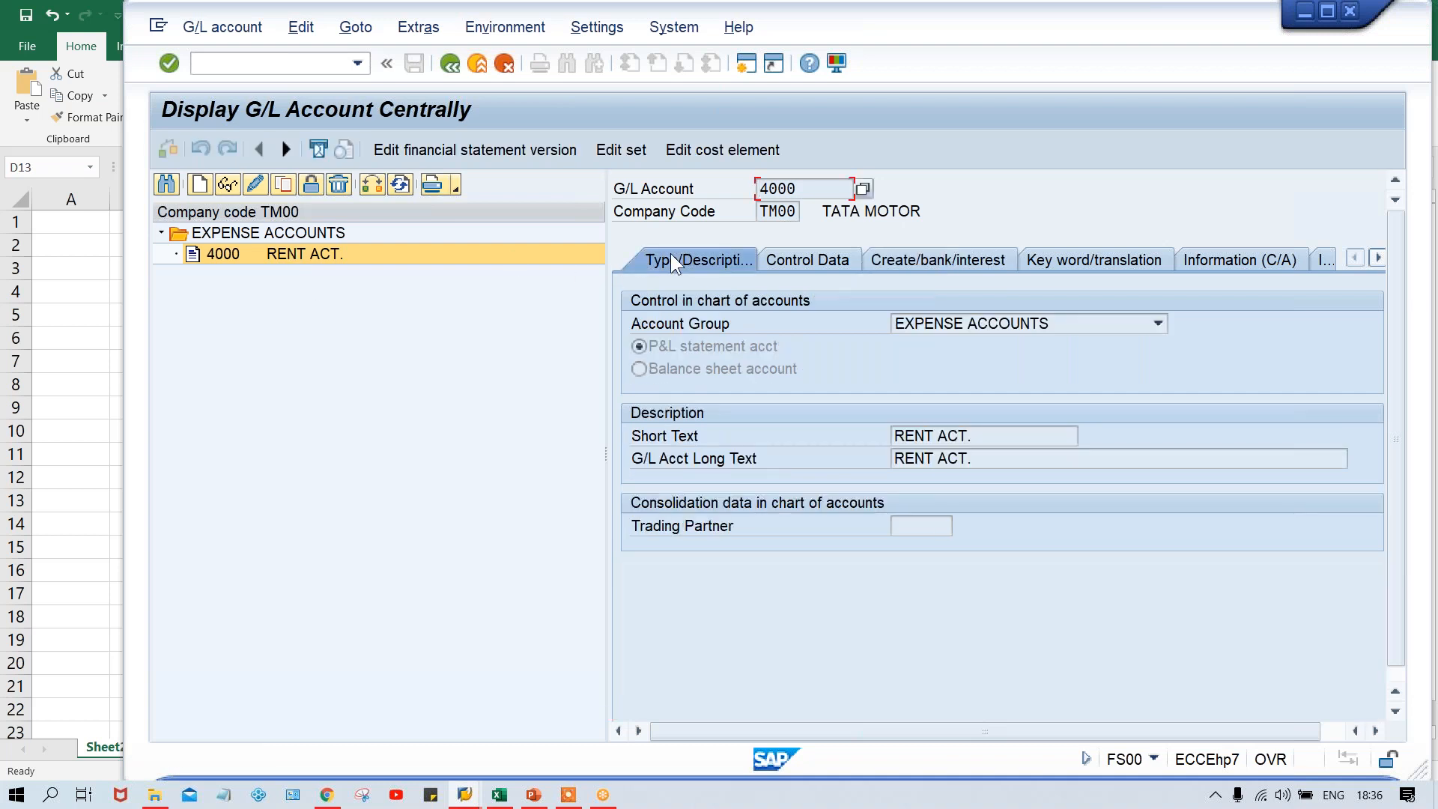
click(957, 262)
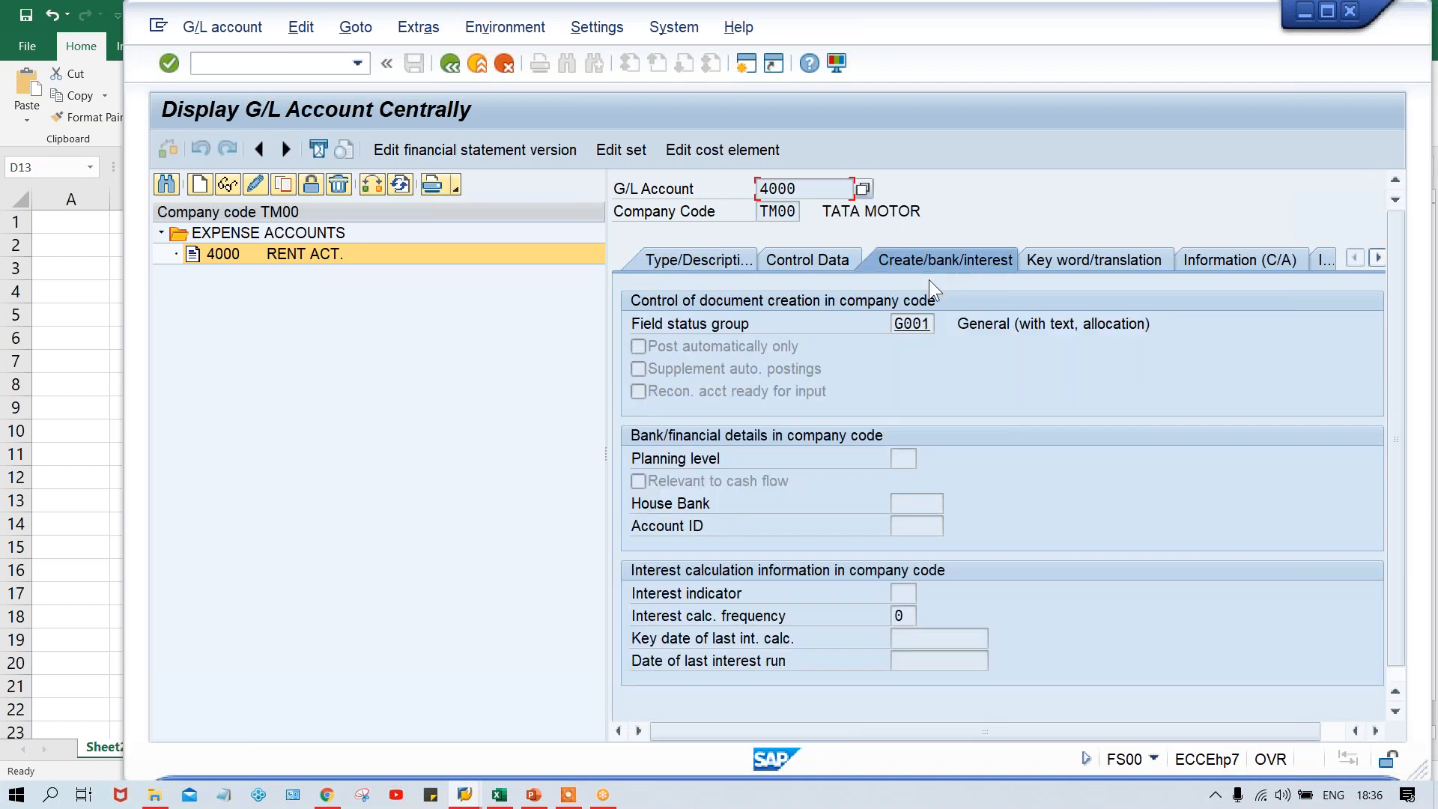
click(681, 258)
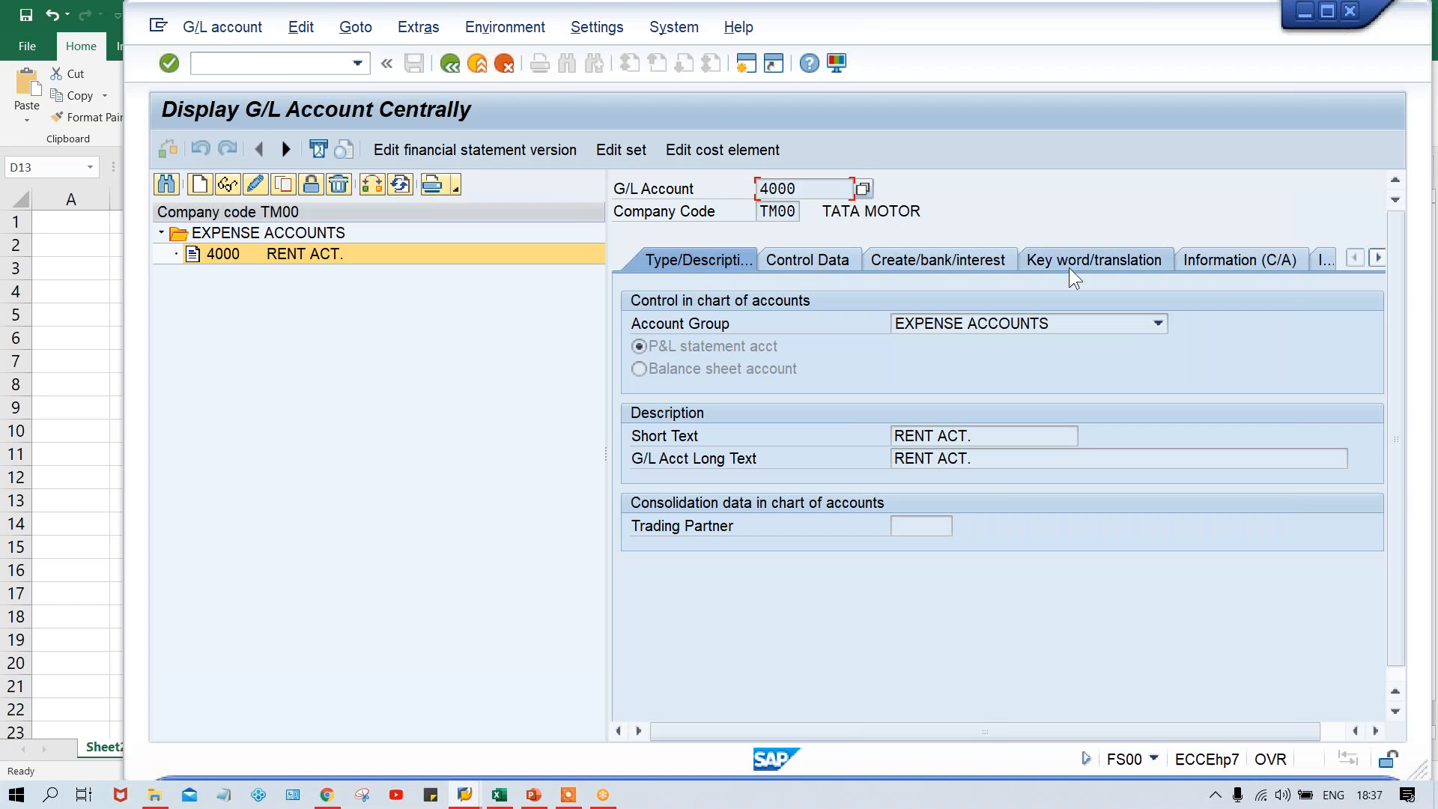
click(950, 259)
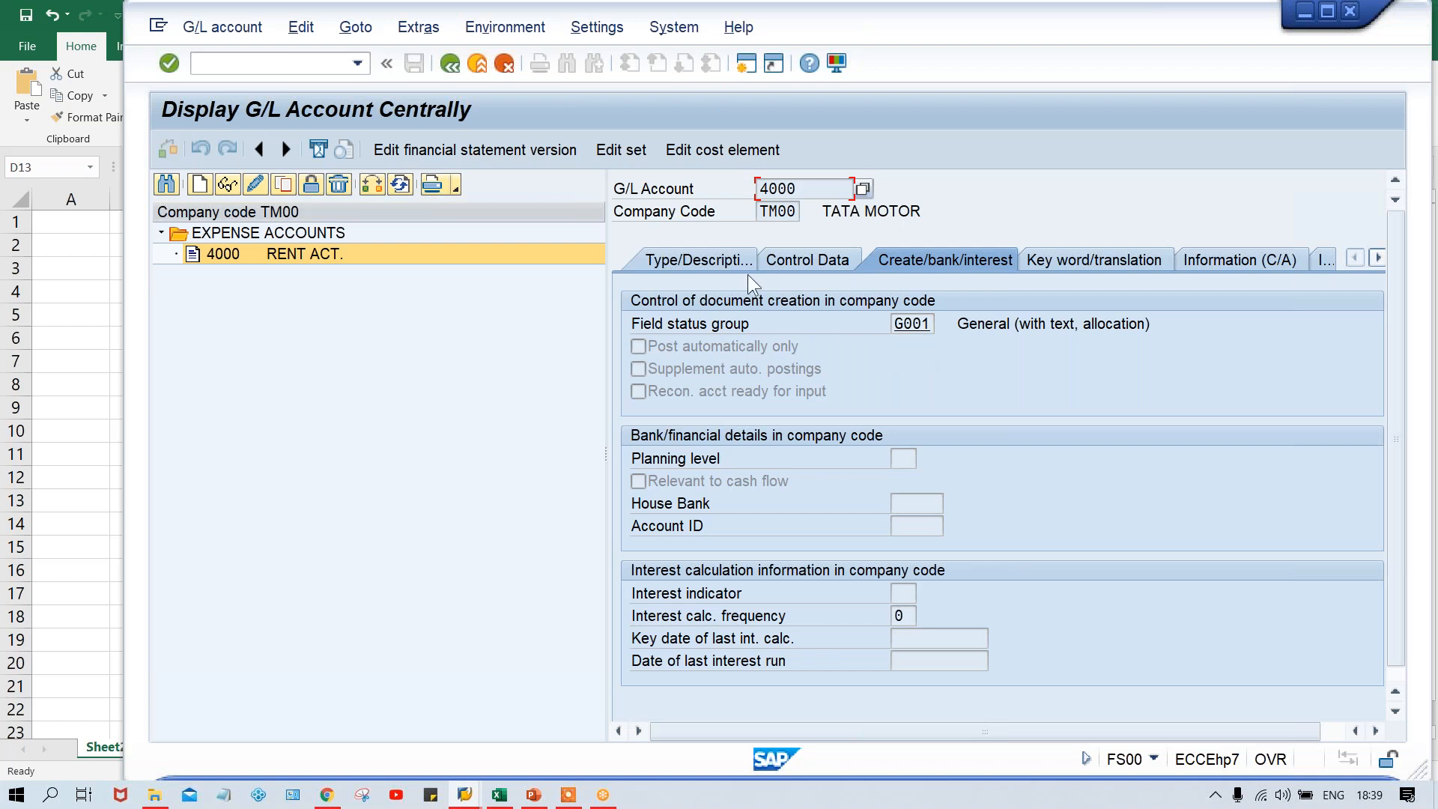
click(319, 260)
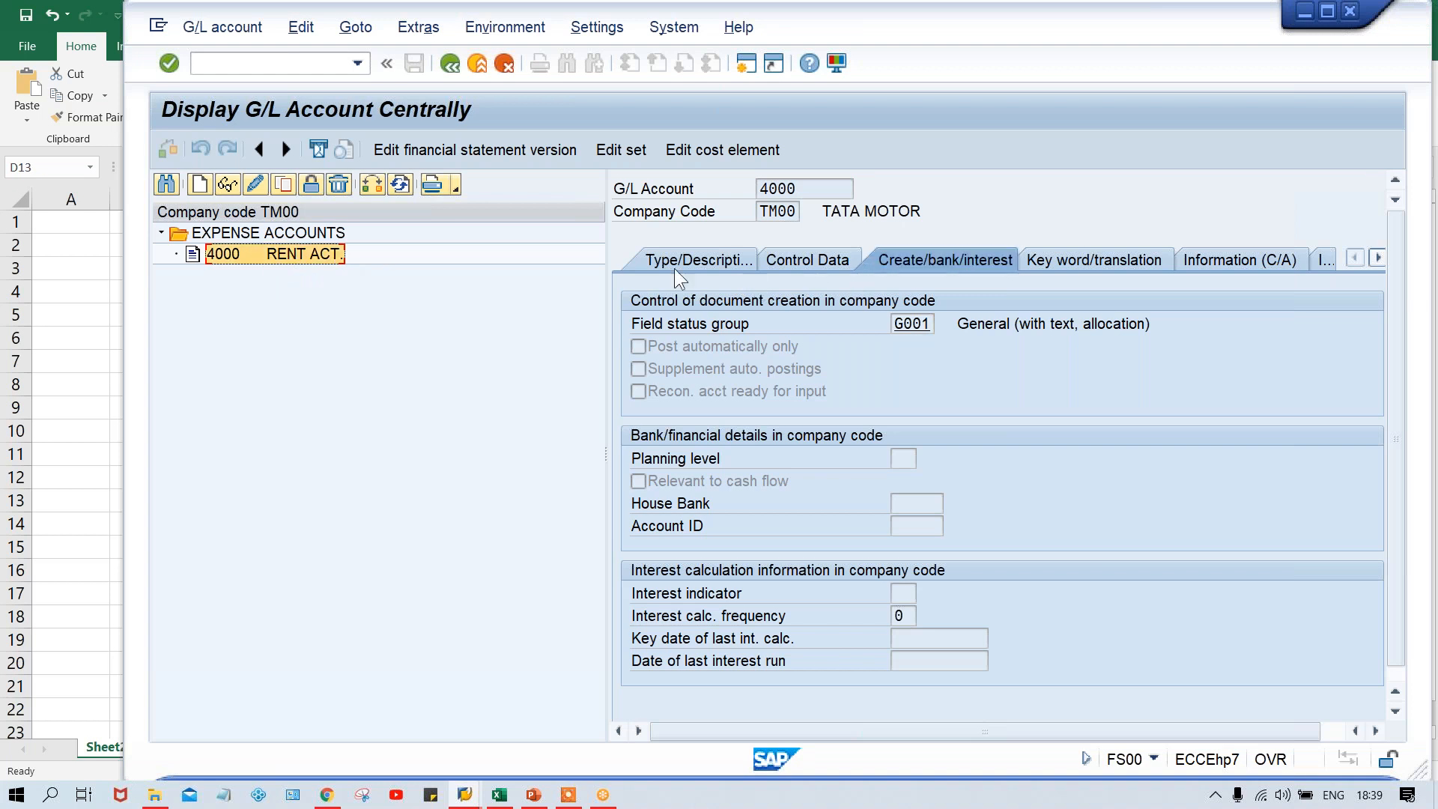
click(651, 264)
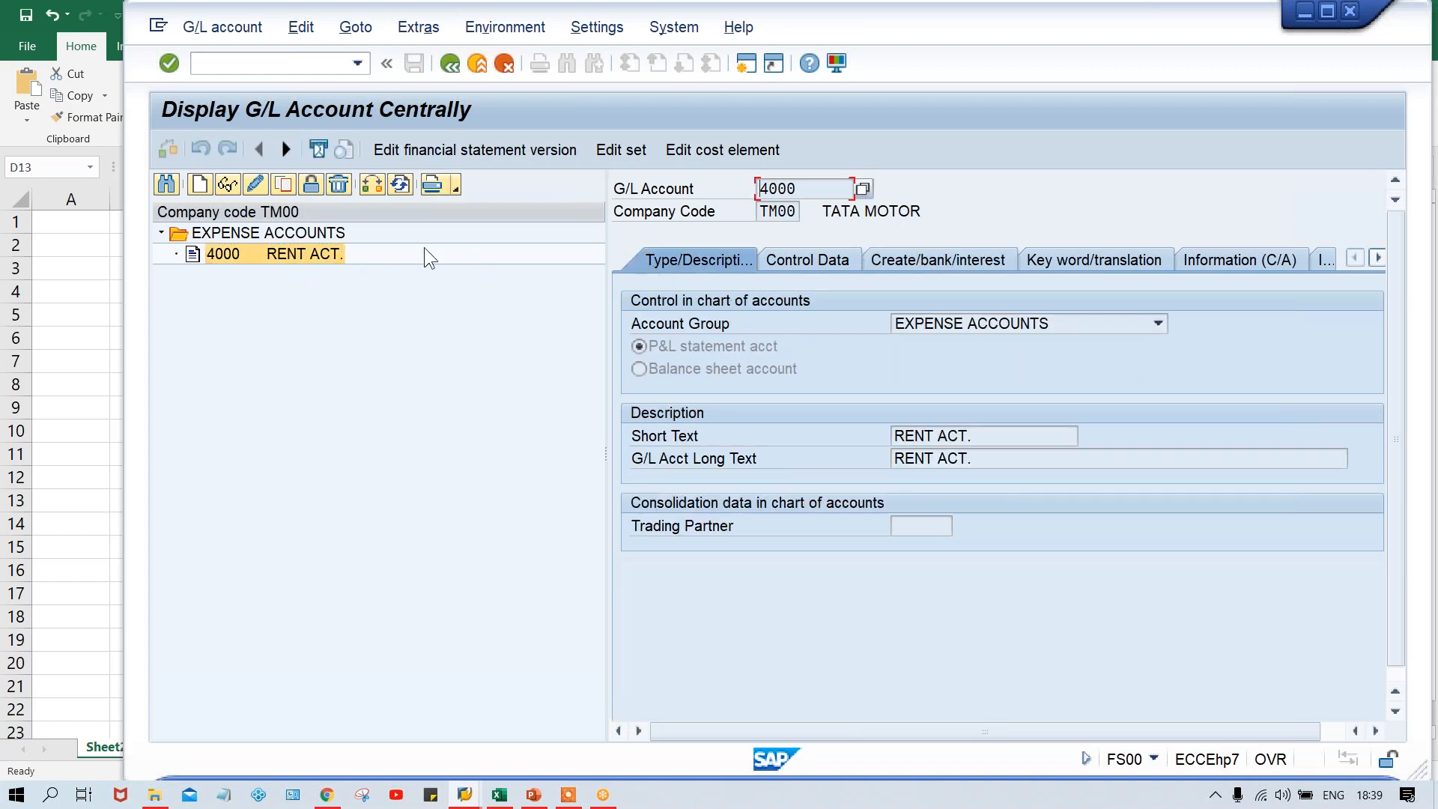
Open G/L account 4000 for changing at its short text and save without editing anything.
click(256, 186)
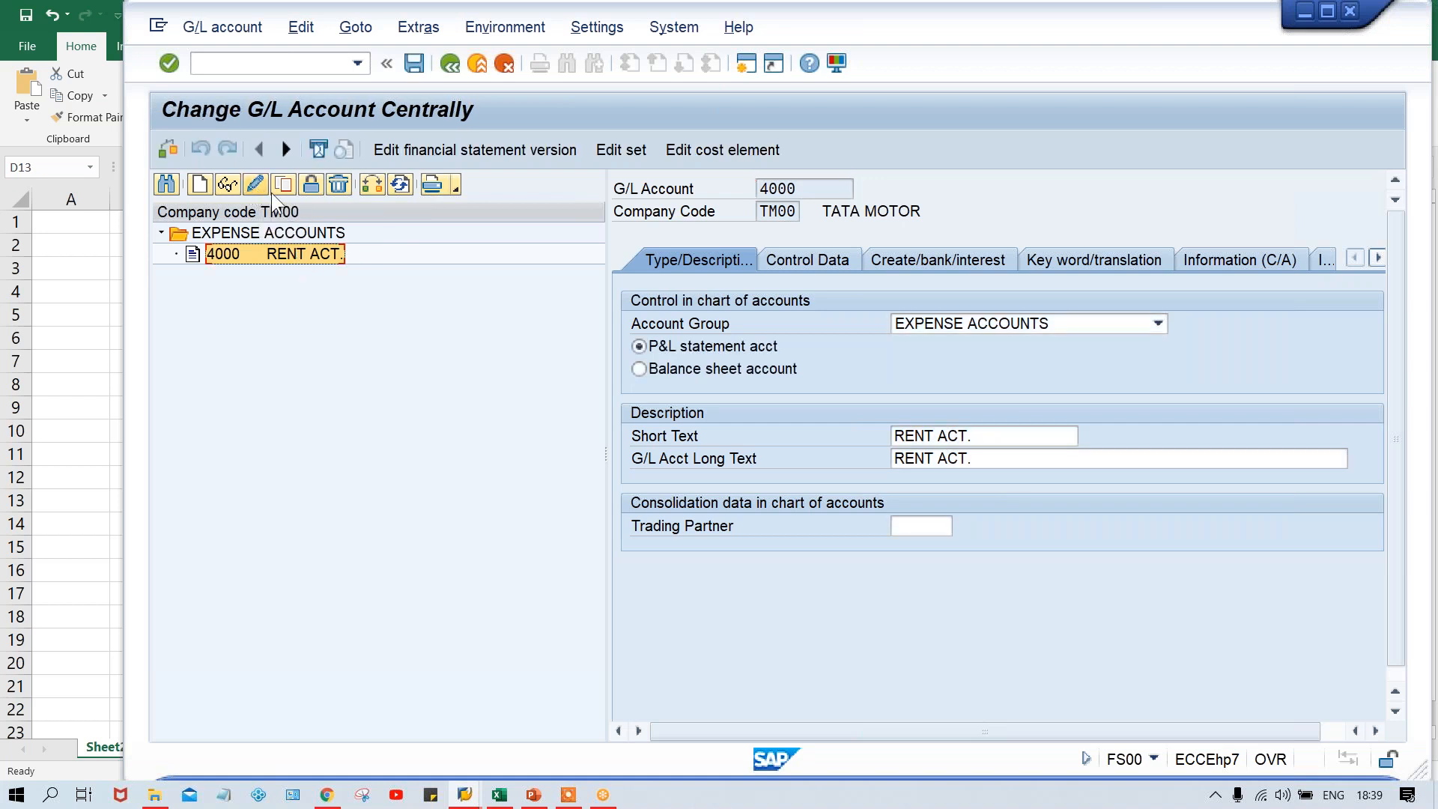
click(1002, 438)
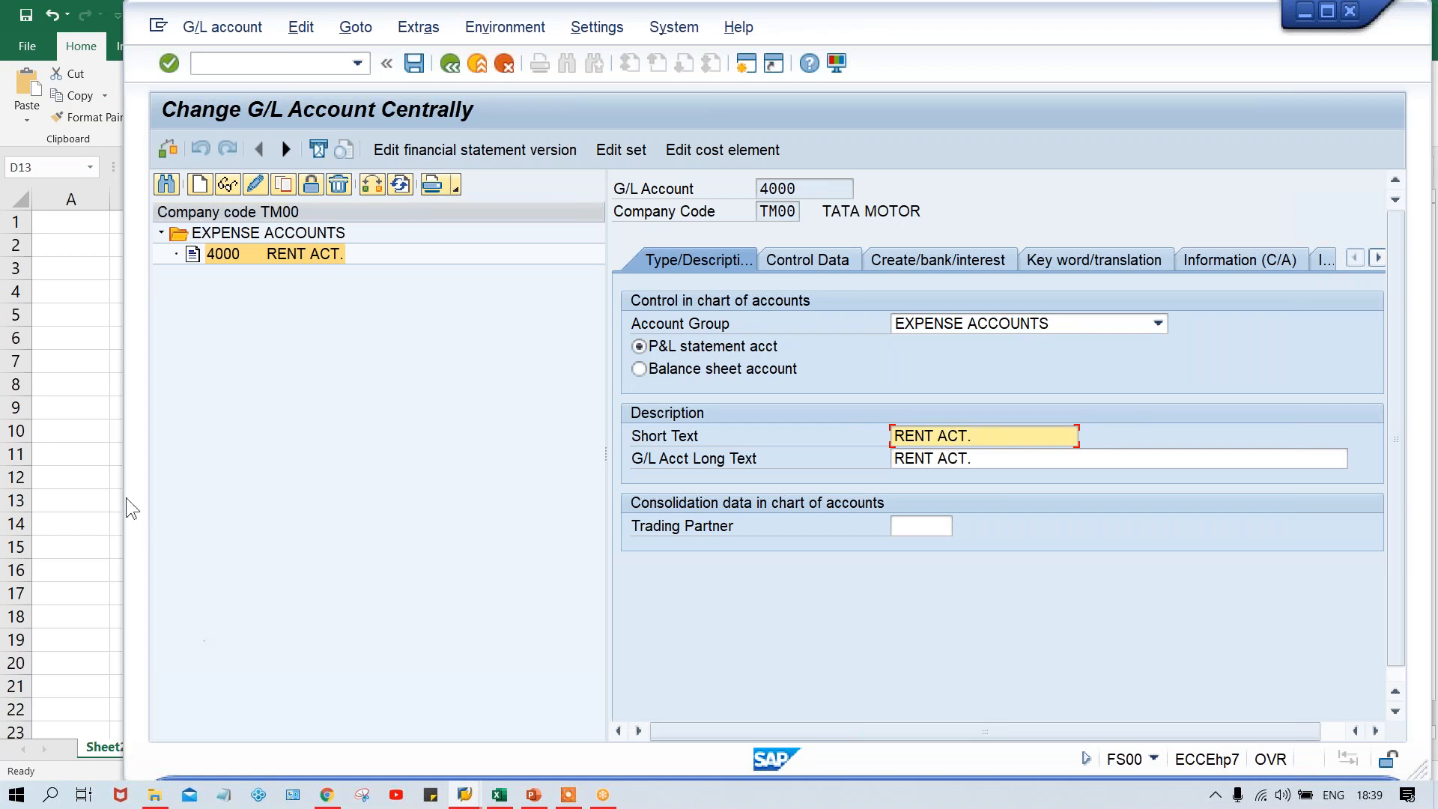
key(ctrl+s)
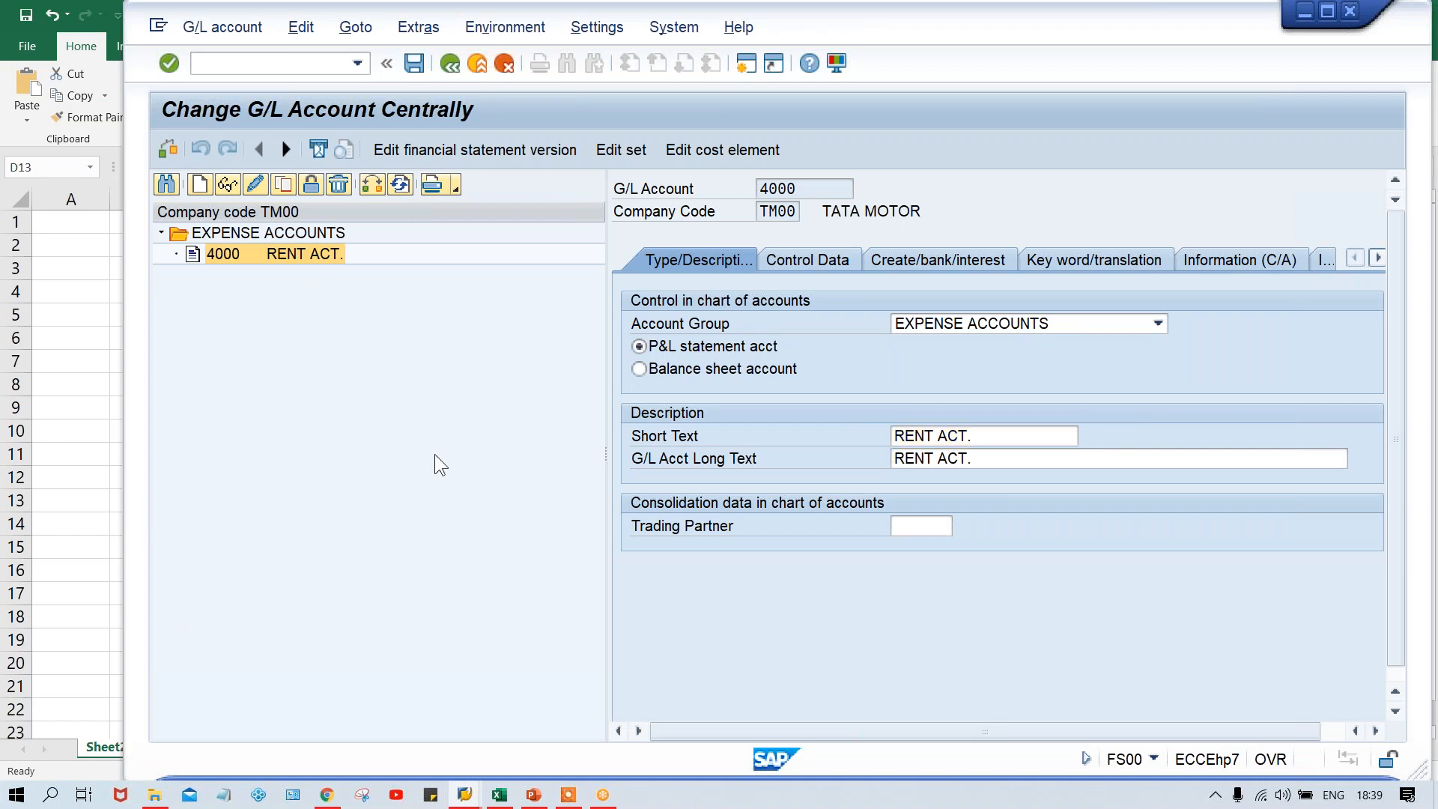
Start a copy of G/L account 4000 and switch to Excel to check the number range for asset accounts.
click(279, 259)
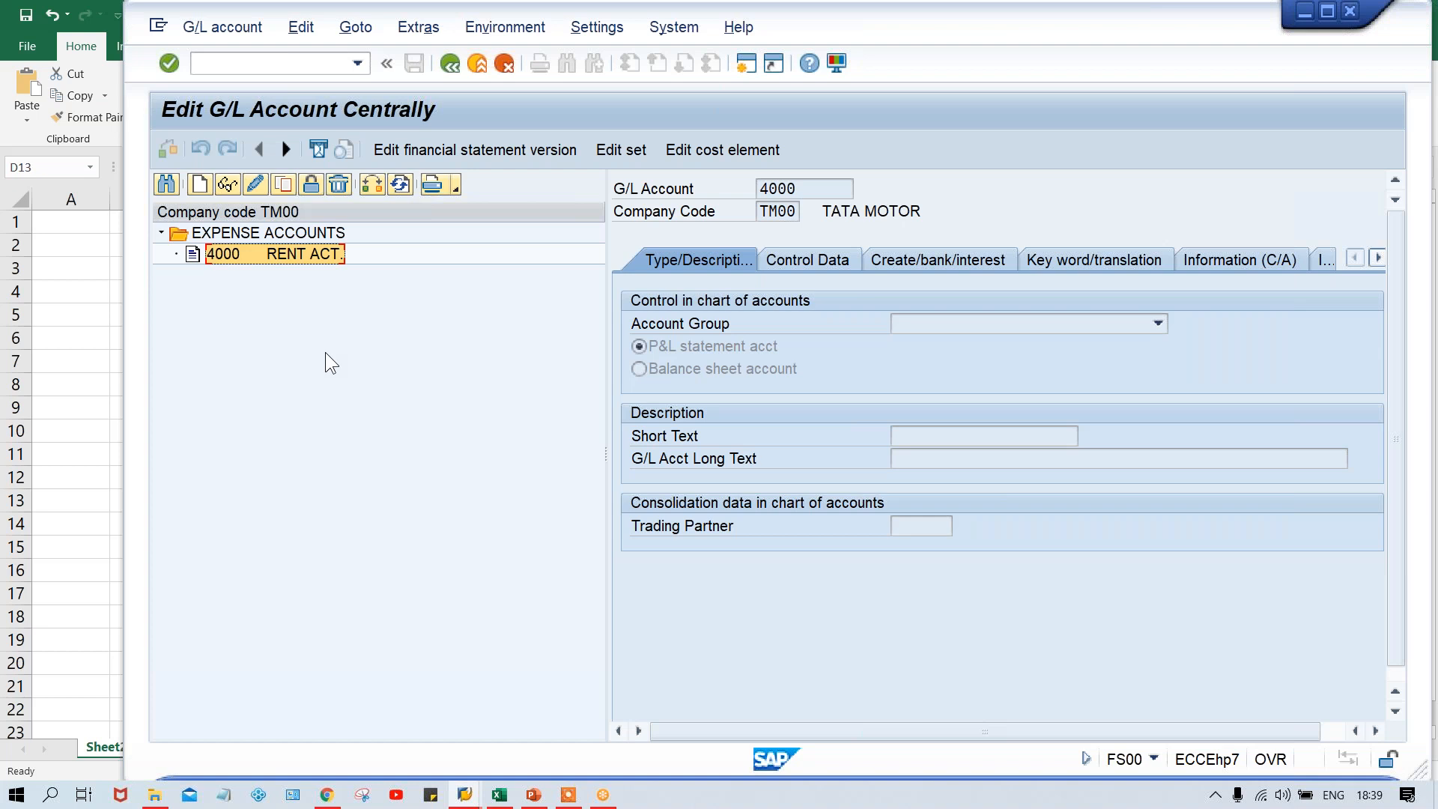
click(283, 186)
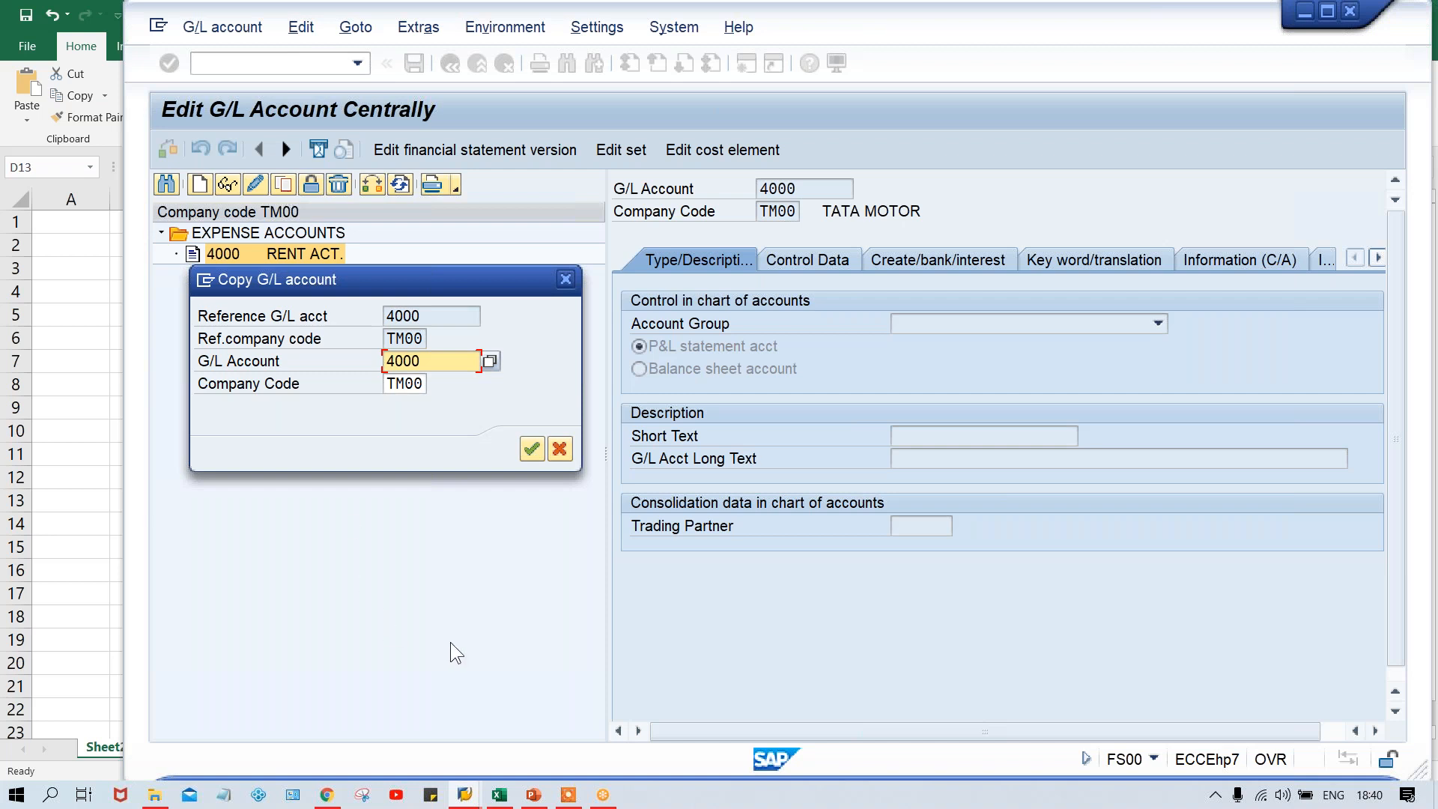
click(498, 797)
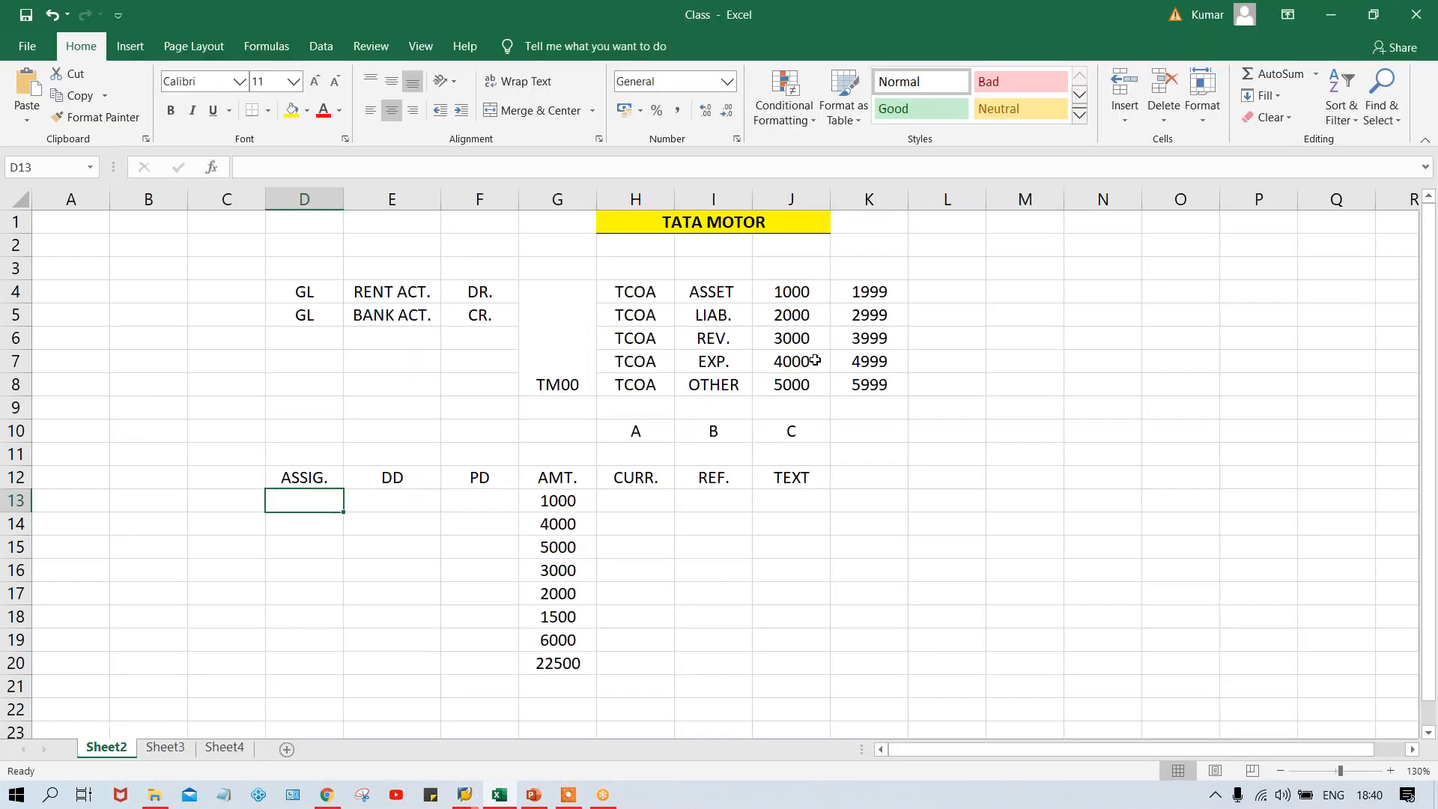
click(787, 290)
click(890, 289)
mouse_move(890, 289)
mouse_down()
mouse_move(796, 295)
mouse_move(874, 297)
mouse_up()
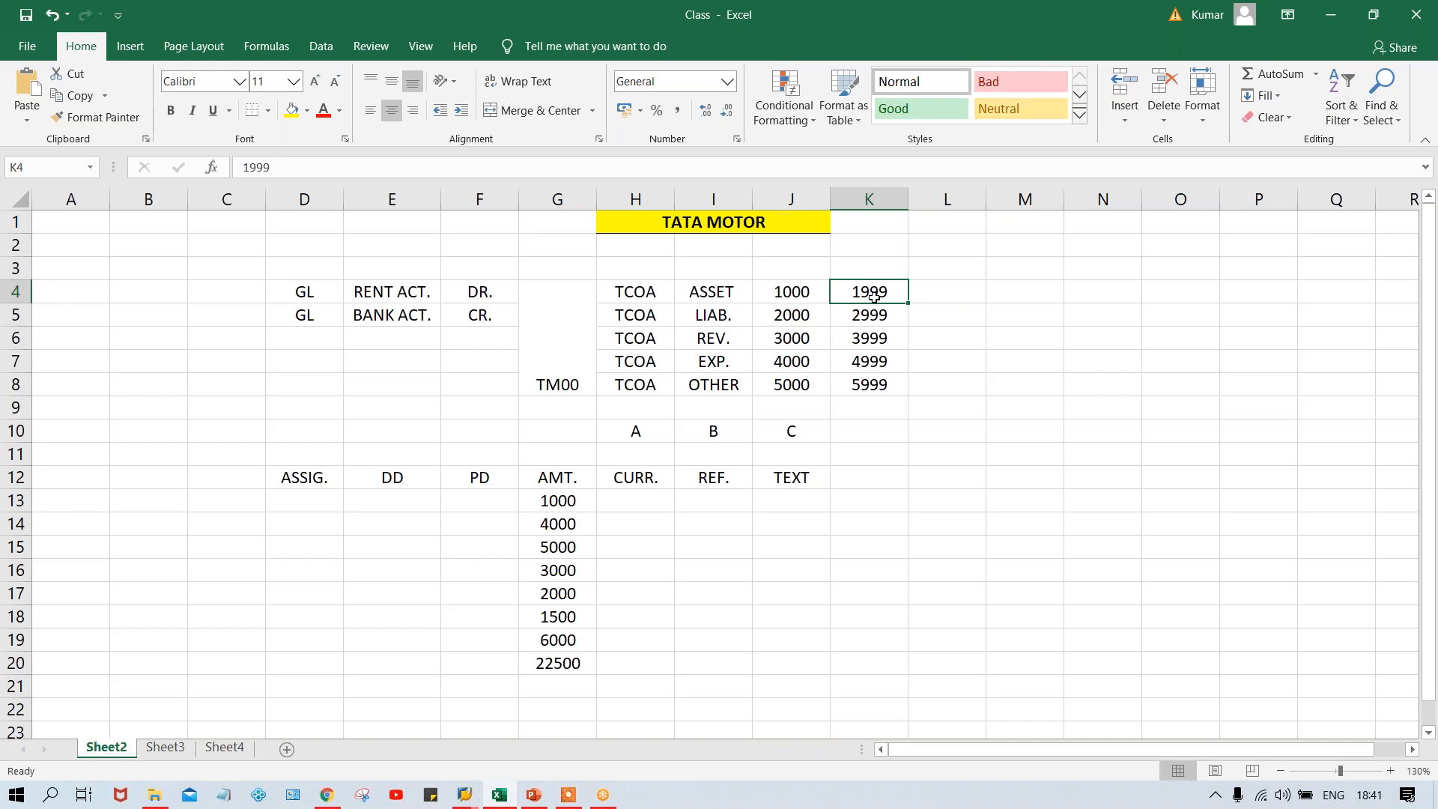
Switch back to SAP and create the copy as G/L account 1000 in company code TM00.
key(alt+Tab)
text(1)
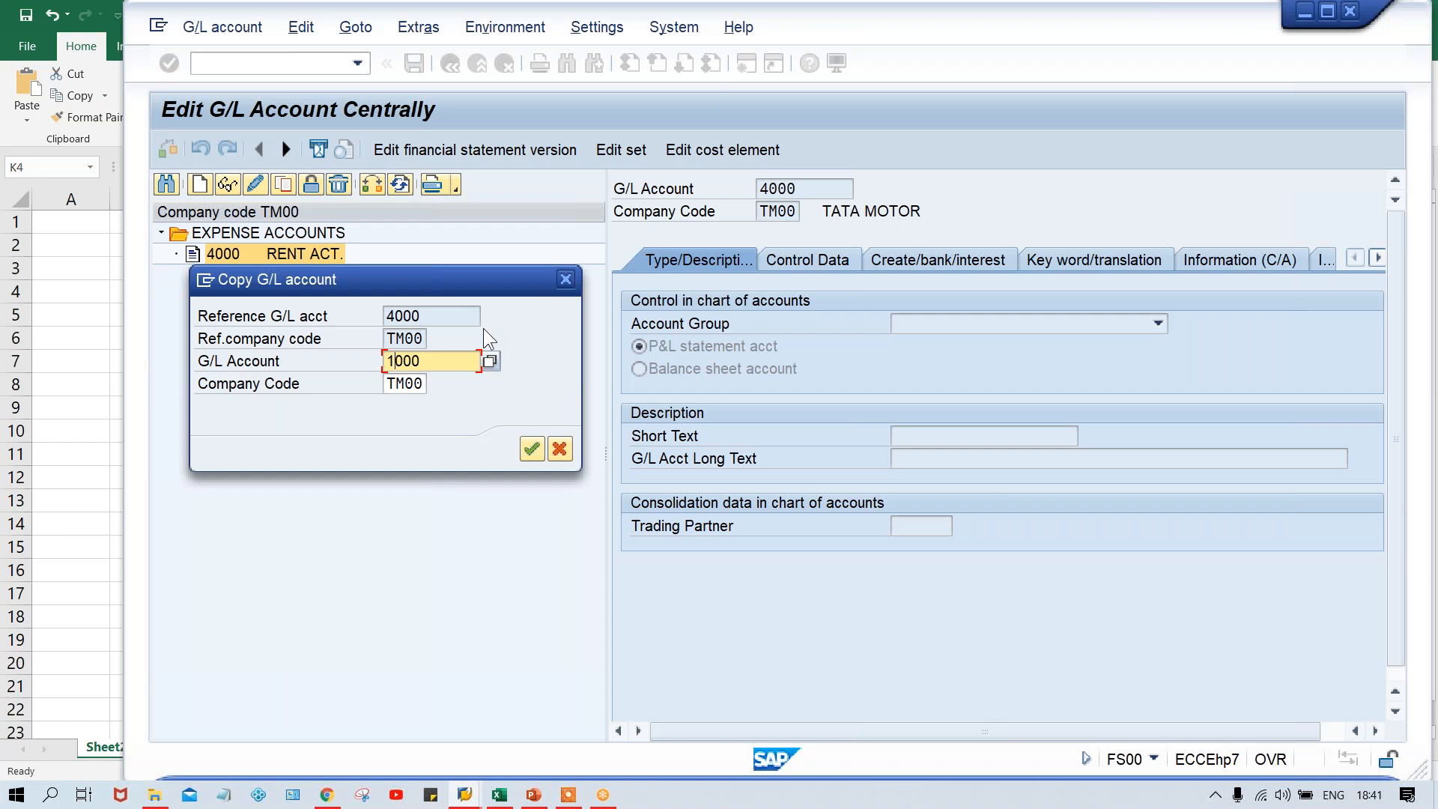
key(Return)
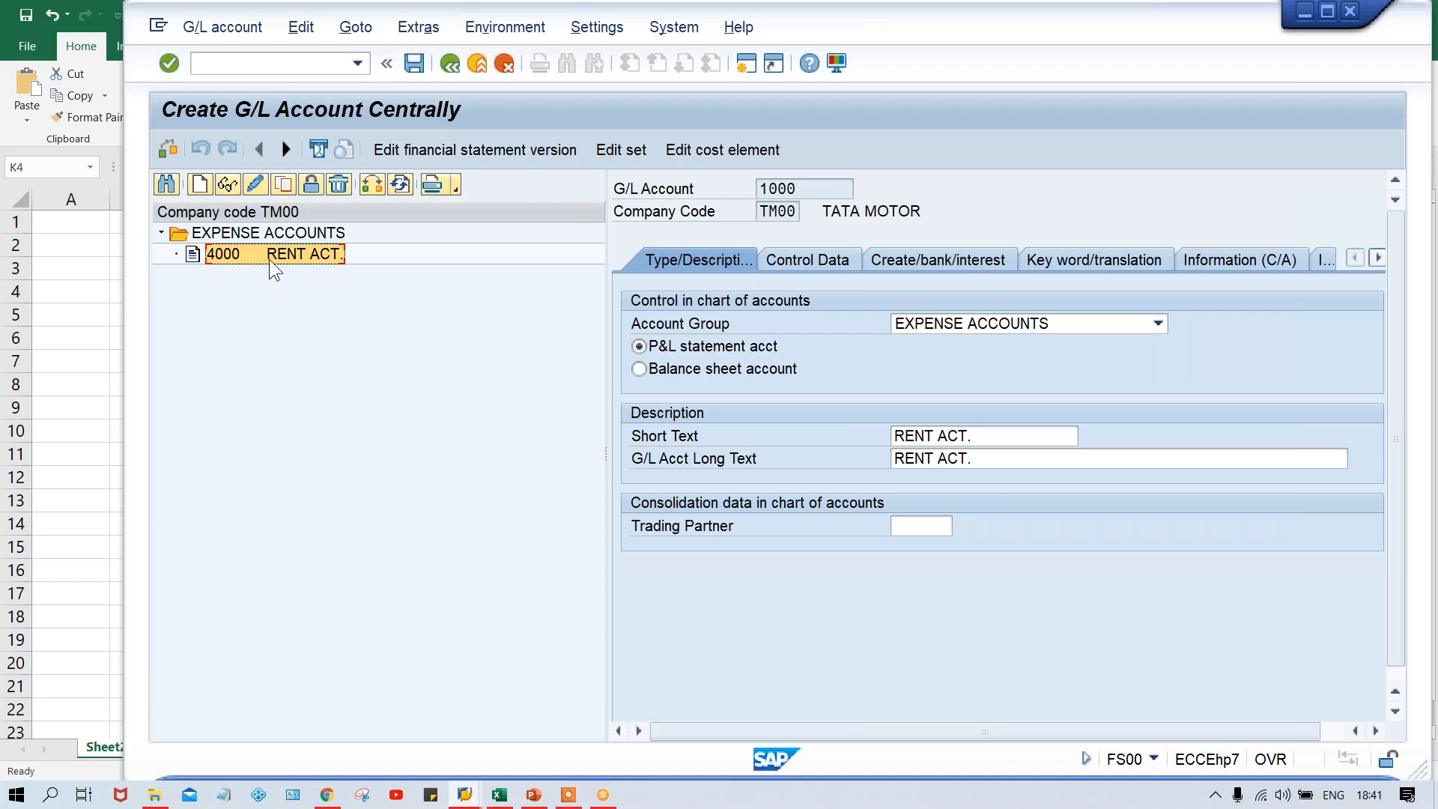
Assign G/L account 1000 to the ASSET ACCOUNTS group and classify it as a balance sheet account.
click(1003, 320)
click(987, 348)
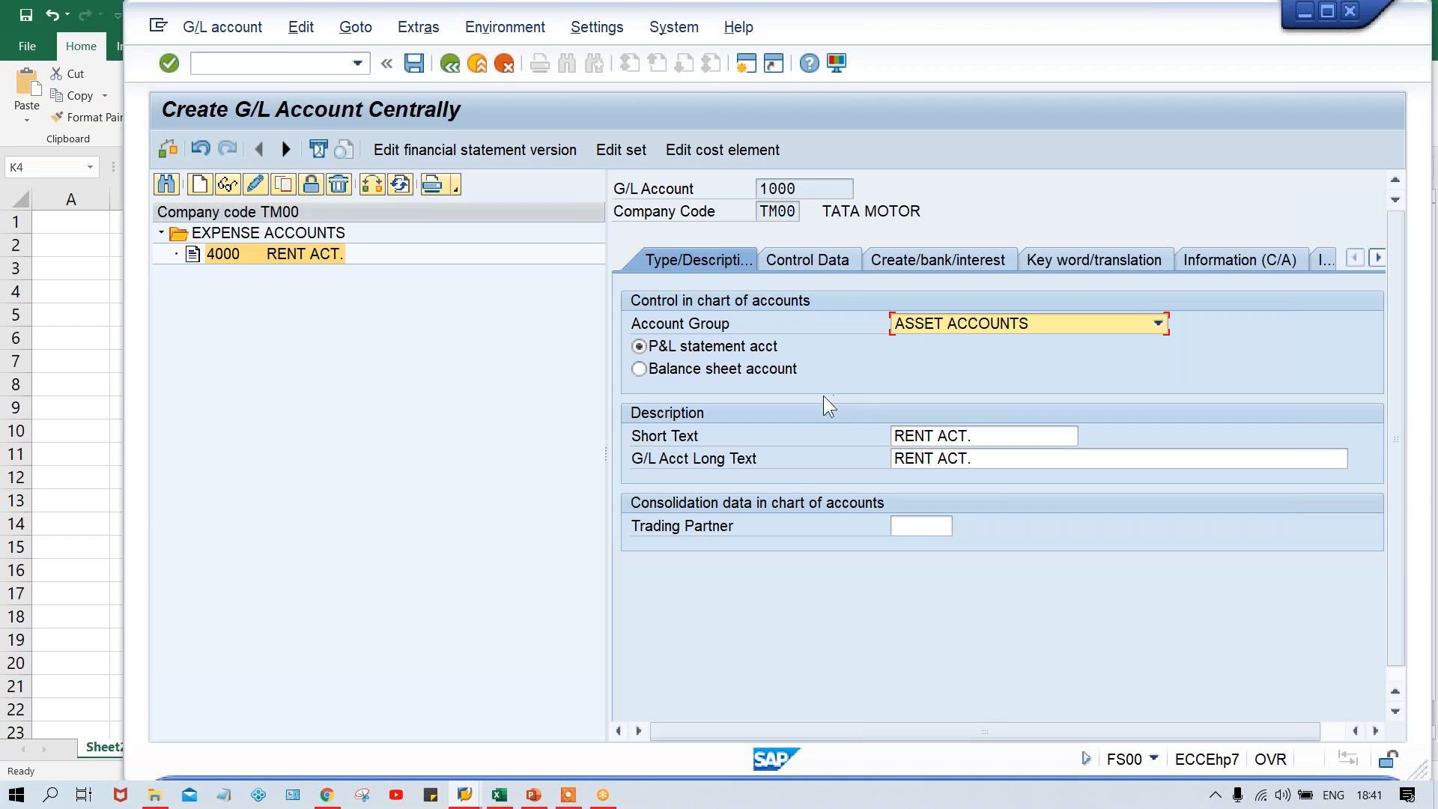
click(736, 366)
Replace both the short text and the long text of G/L account 1000 with HDFC BANK ACT.
click(1013, 435)
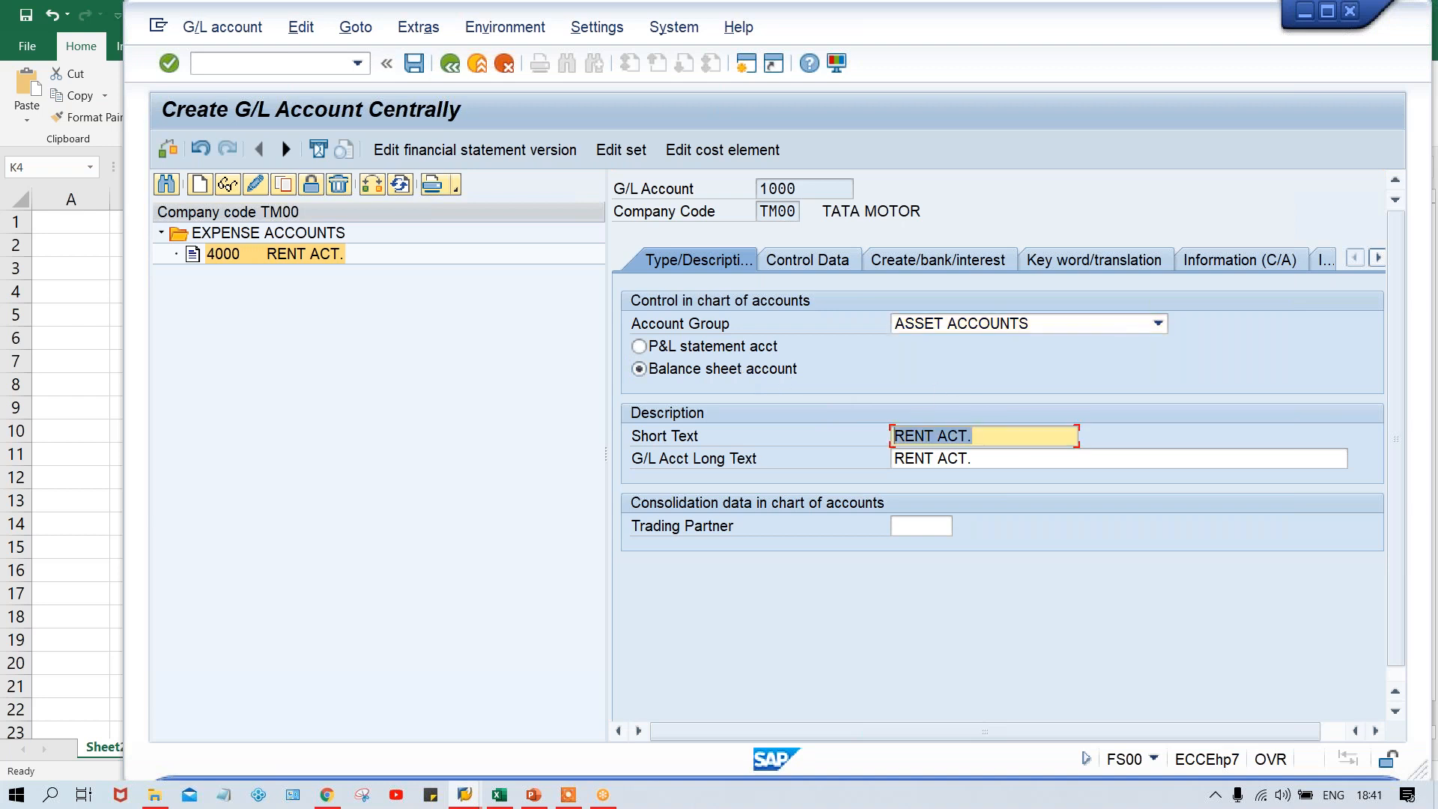
text(H)
key(Down)
key(Return)
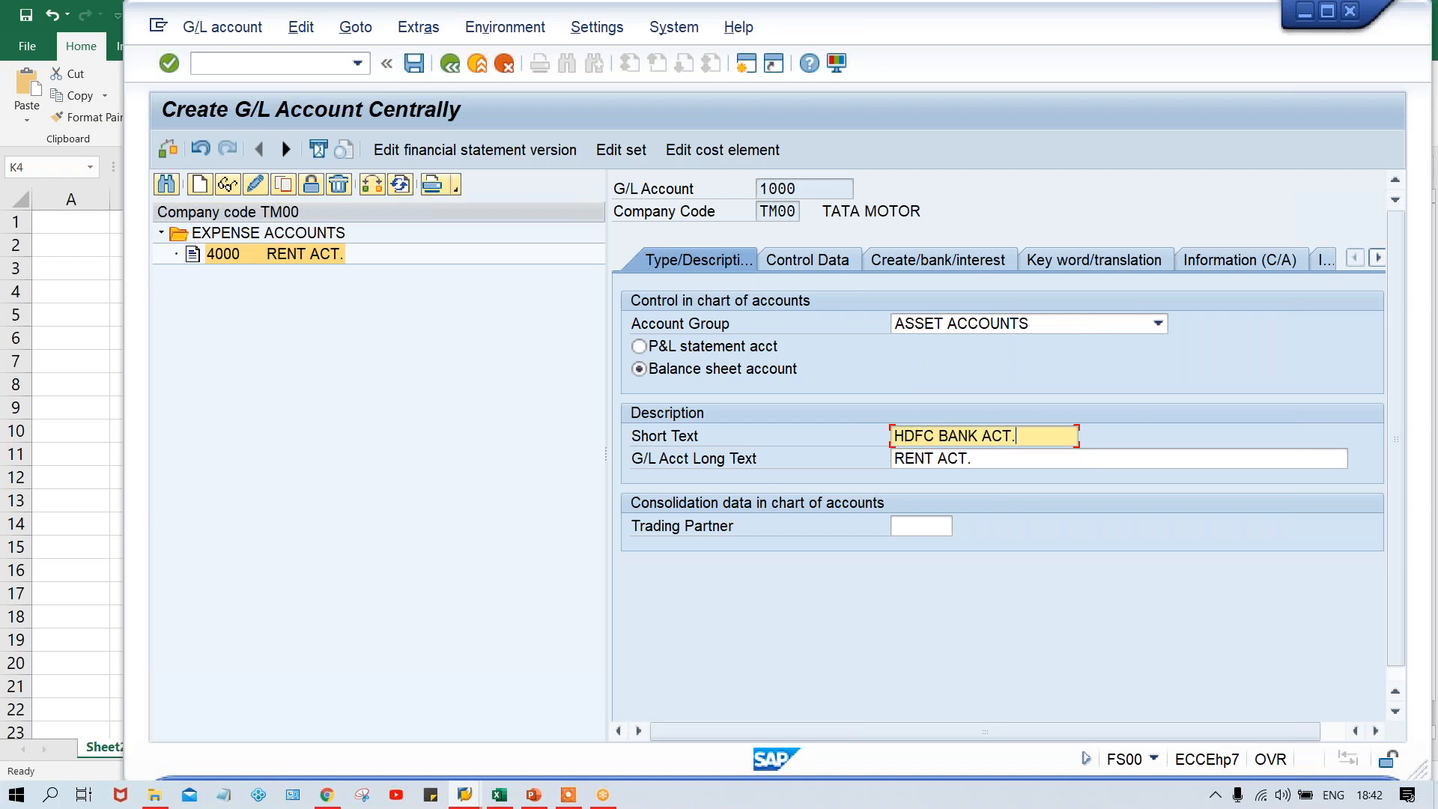
key(Tab)
text(HDFC BANK ACT.)
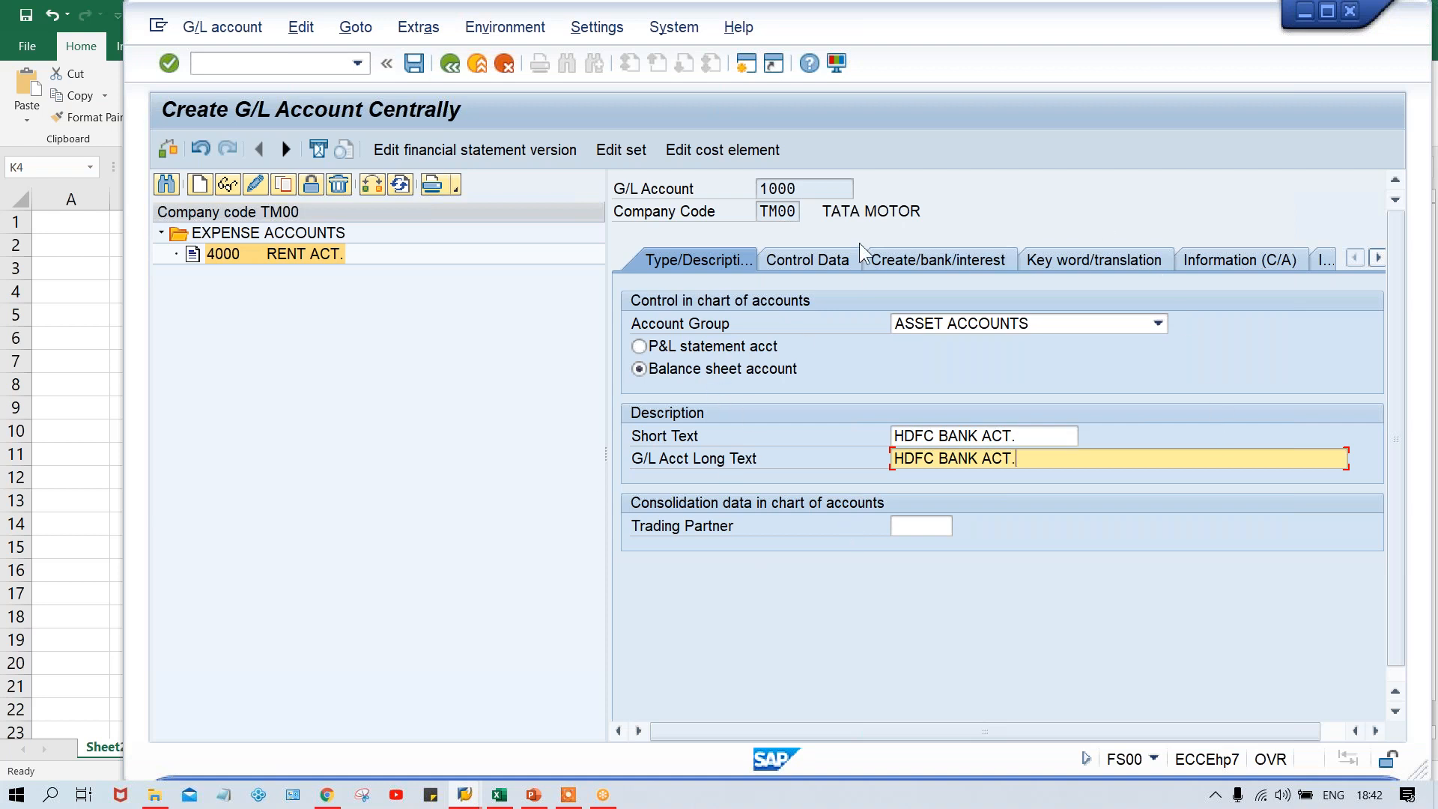
Check the control data and field status group copied to G/L account 1000 and save the account.
click(807, 263)
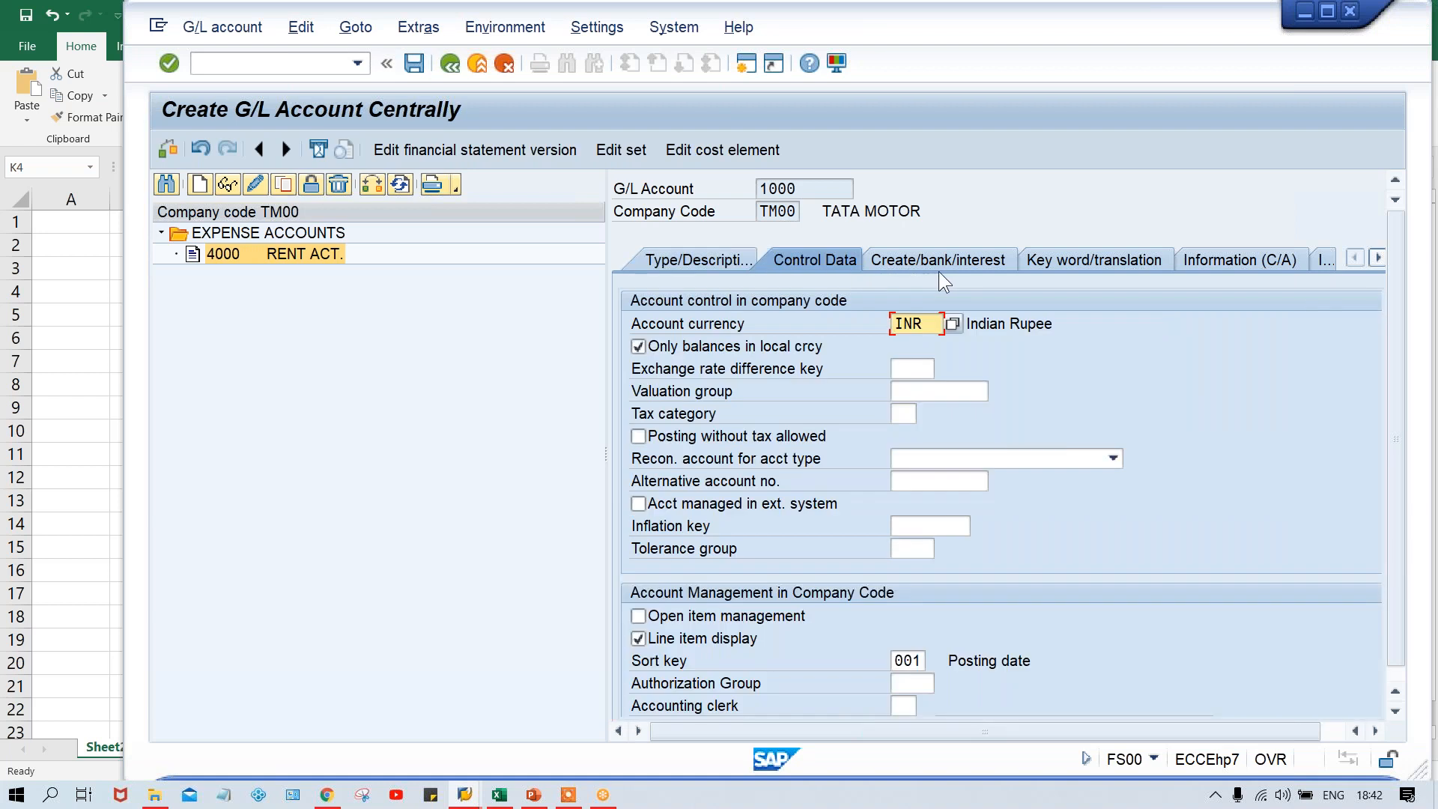
click(939, 262)
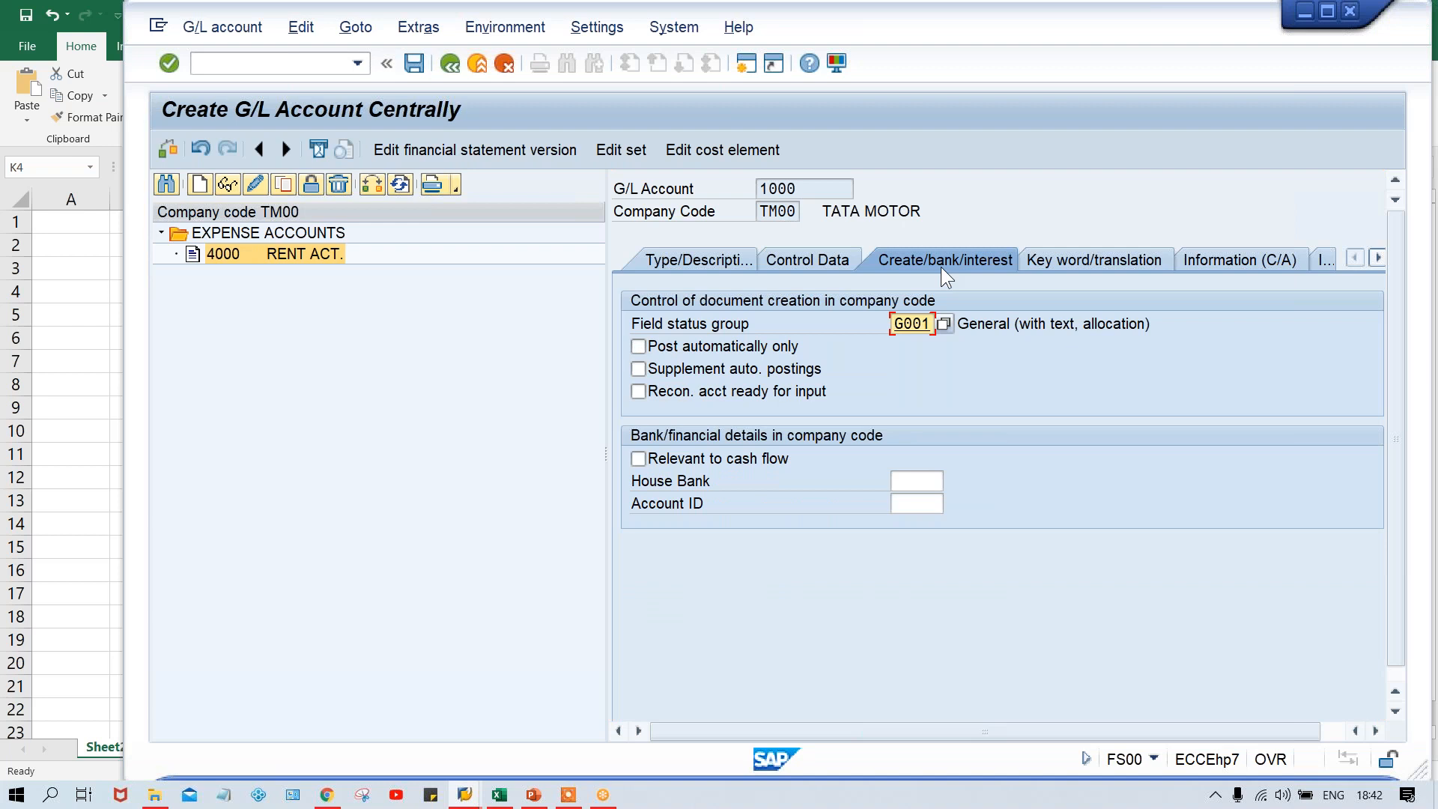
key(ctrl+s)
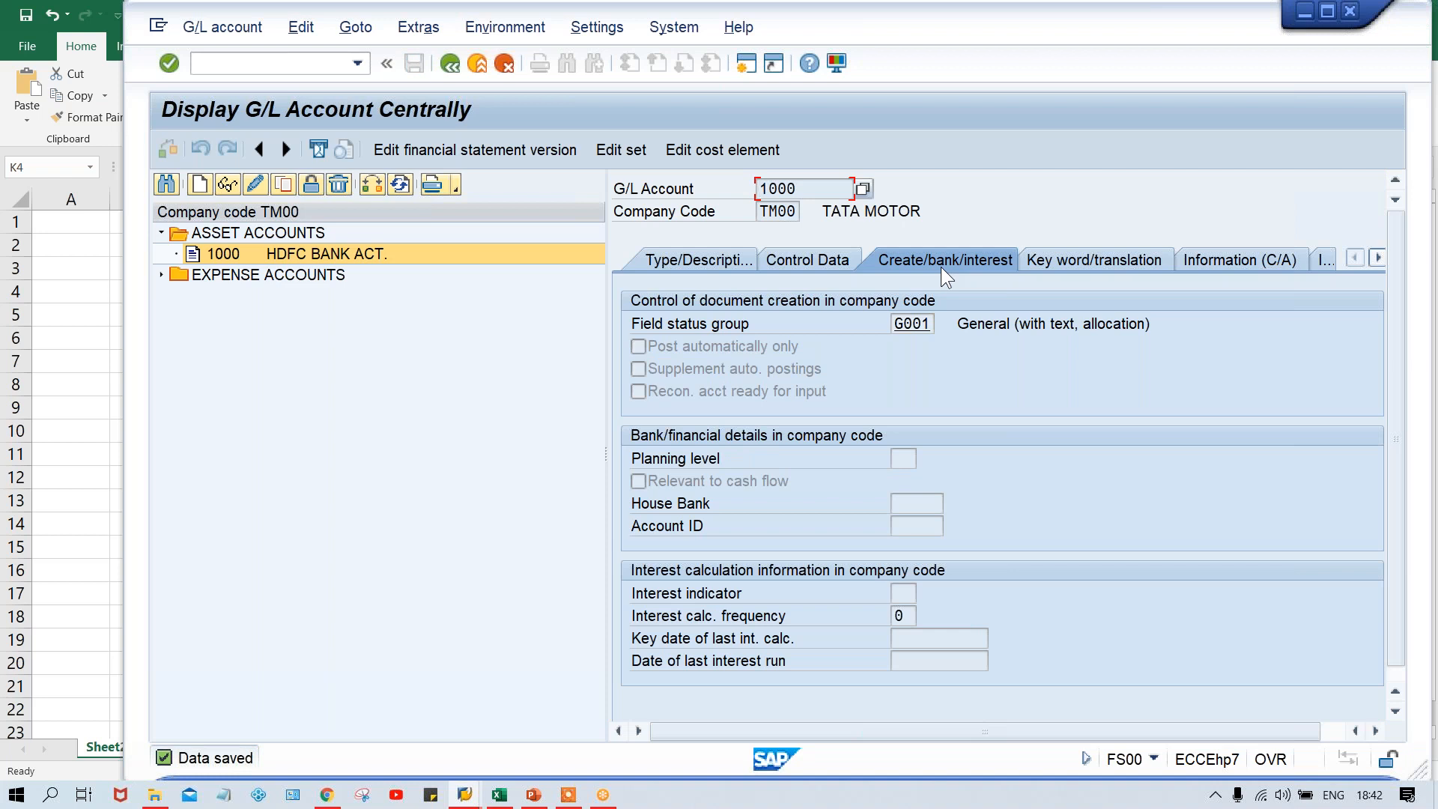
Review the creation information, type and description, control data and create/bank/interest settings of the saved account 1000.
click(1220, 263)
click(961, 347)
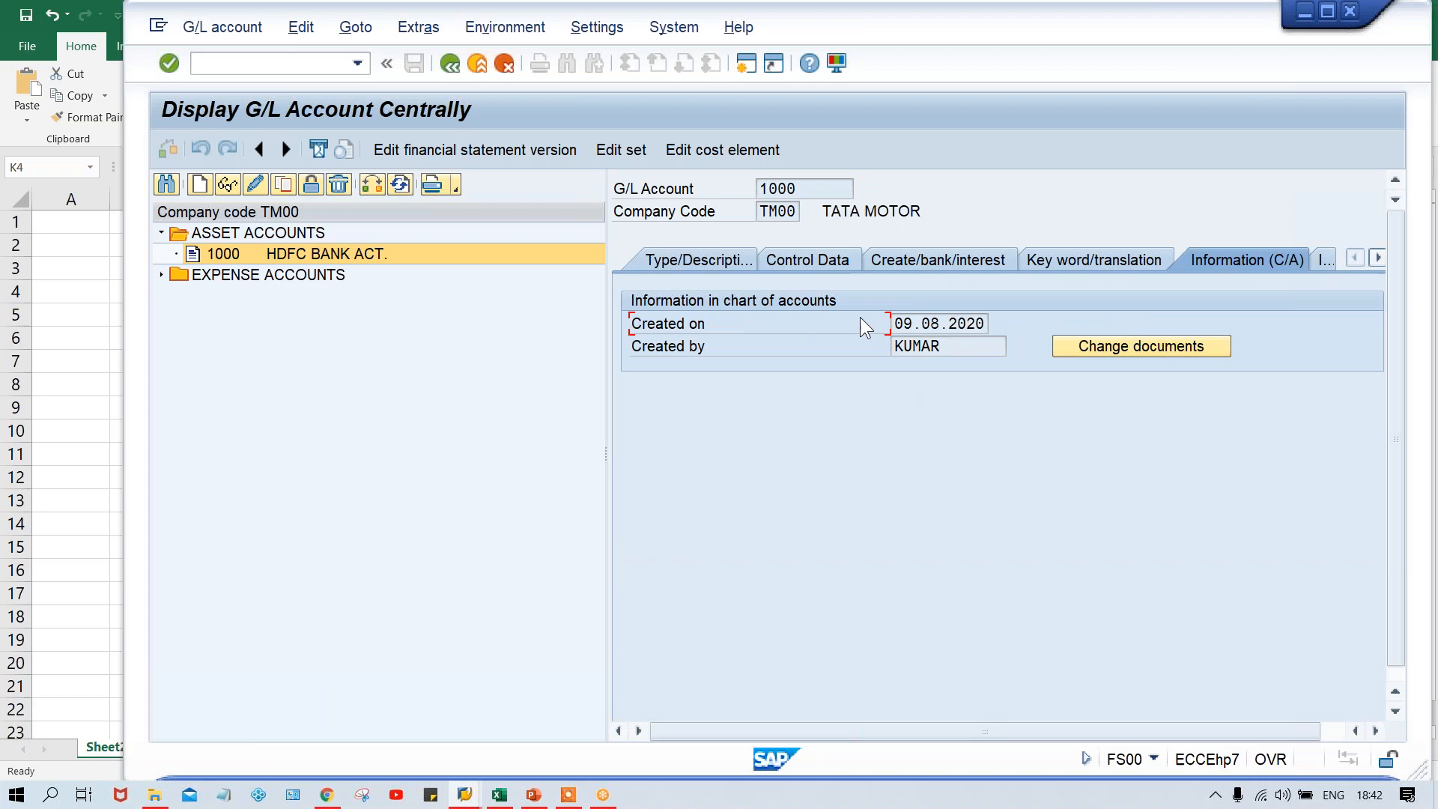
click(901, 325)
click(673, 251)
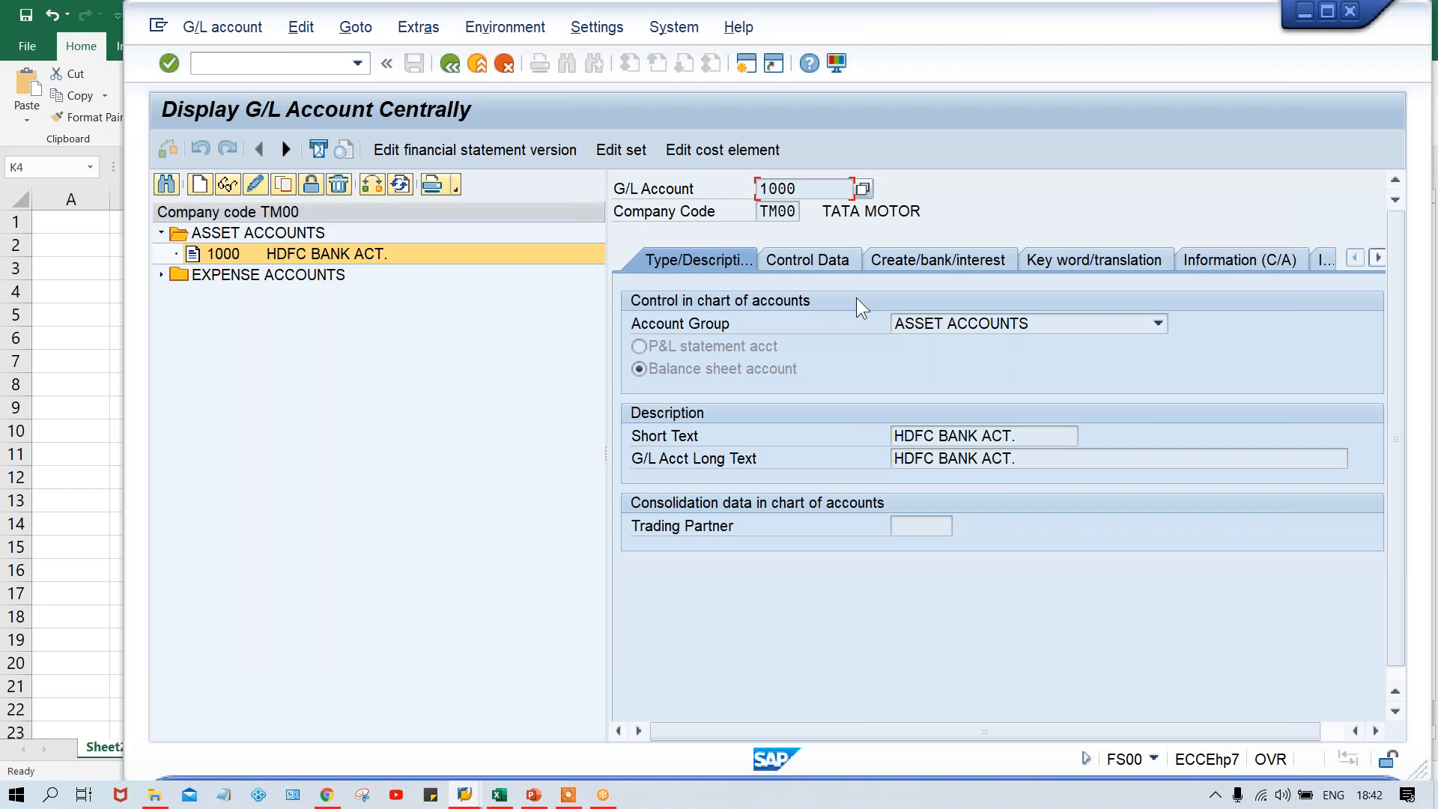
click(794, 265)
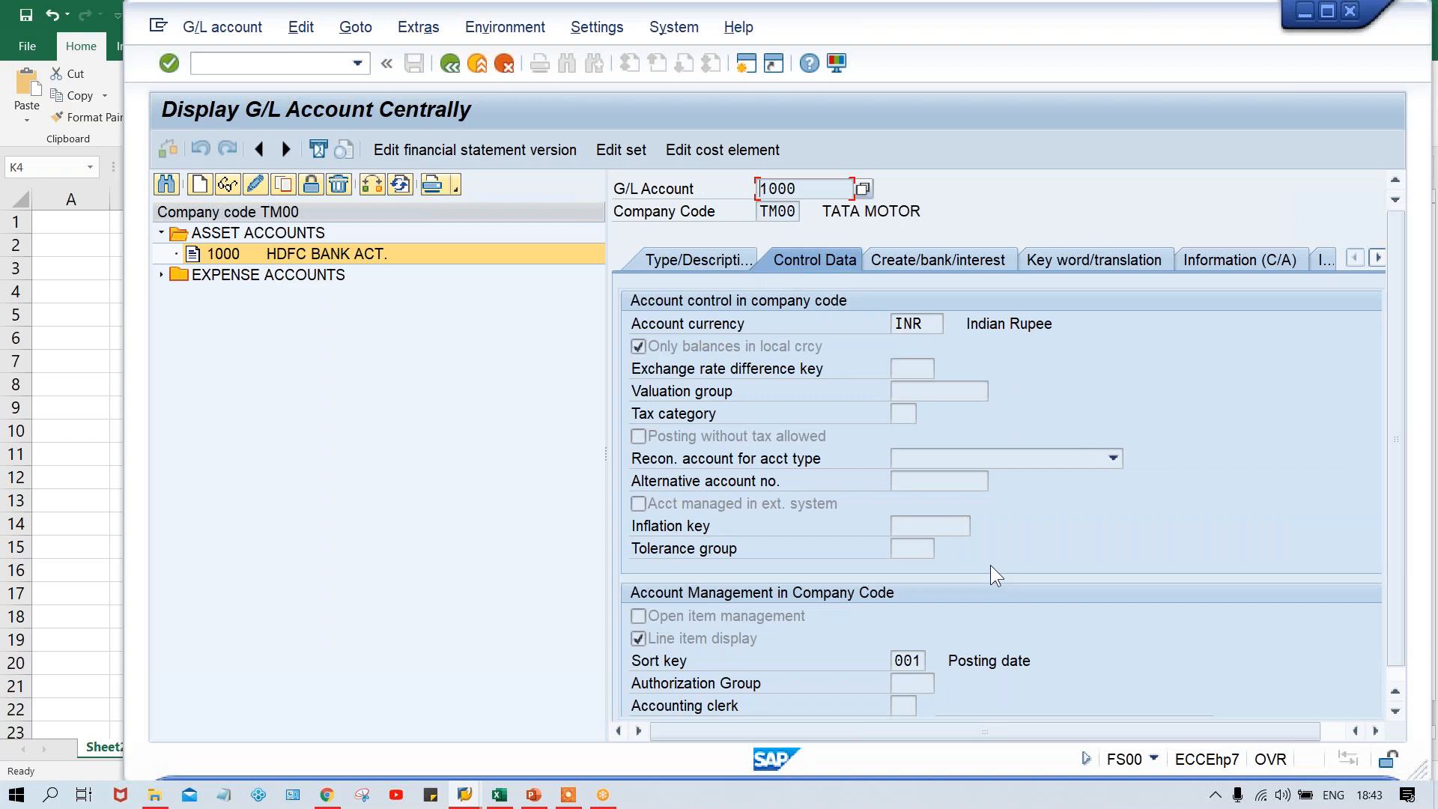
click(916, 262)
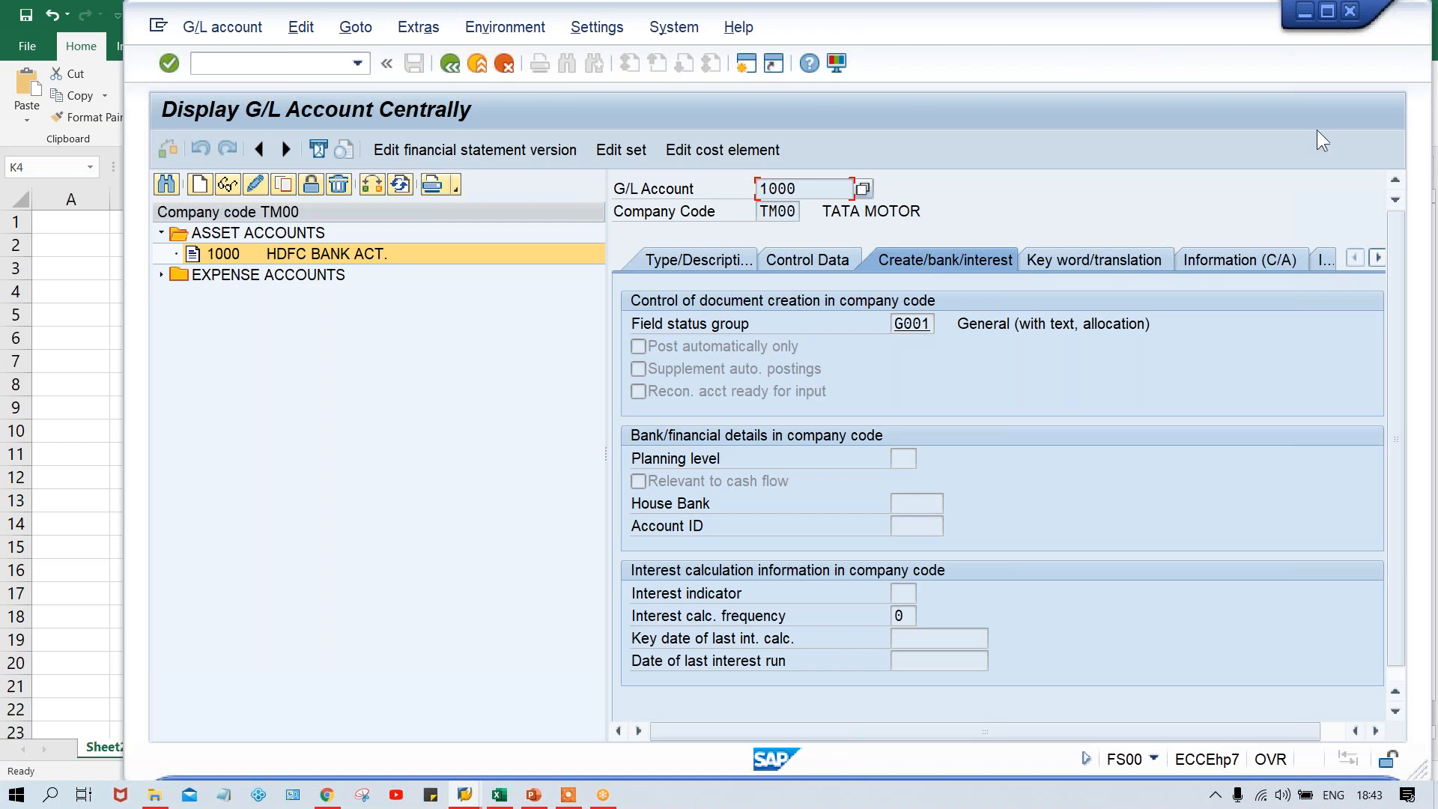
key(alt+Tab)
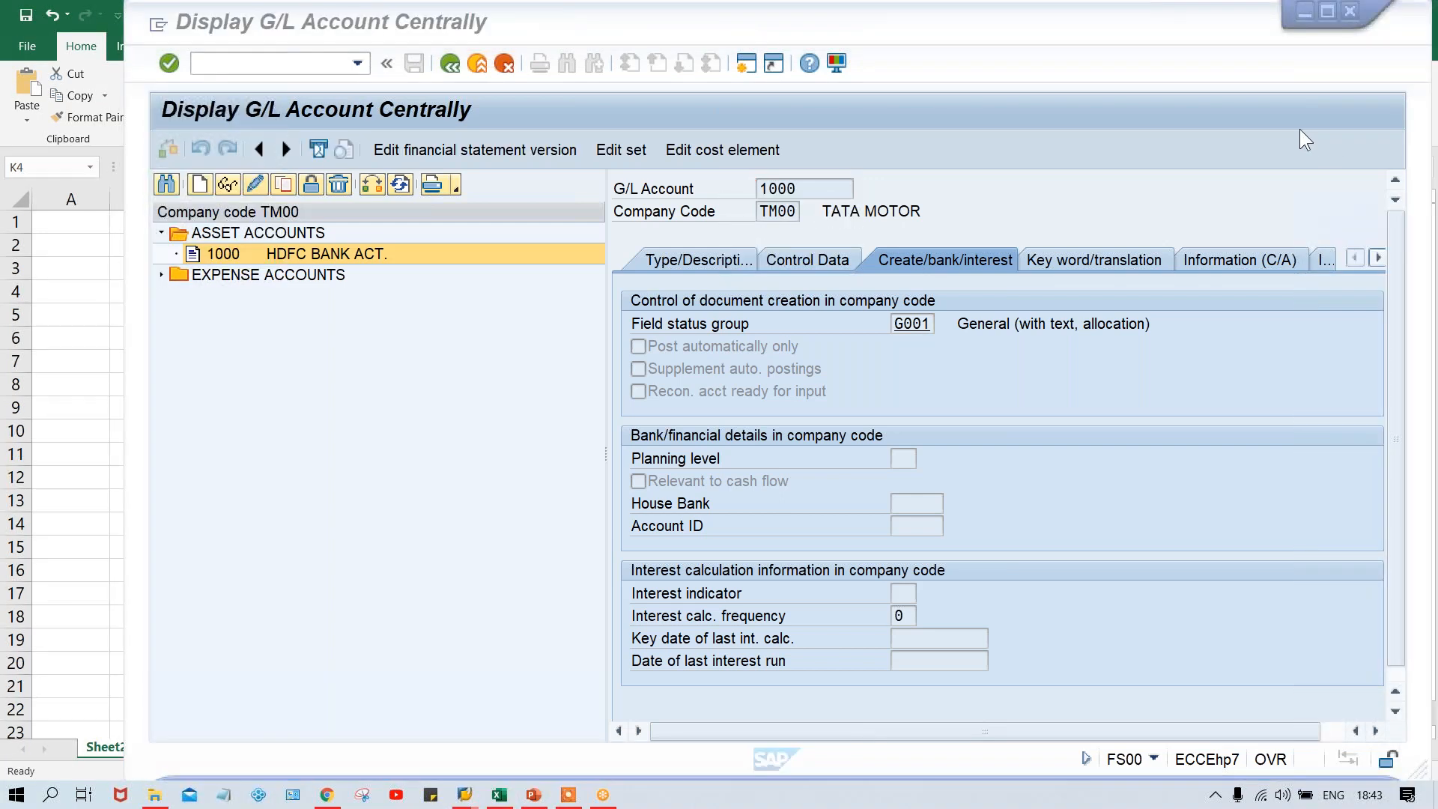